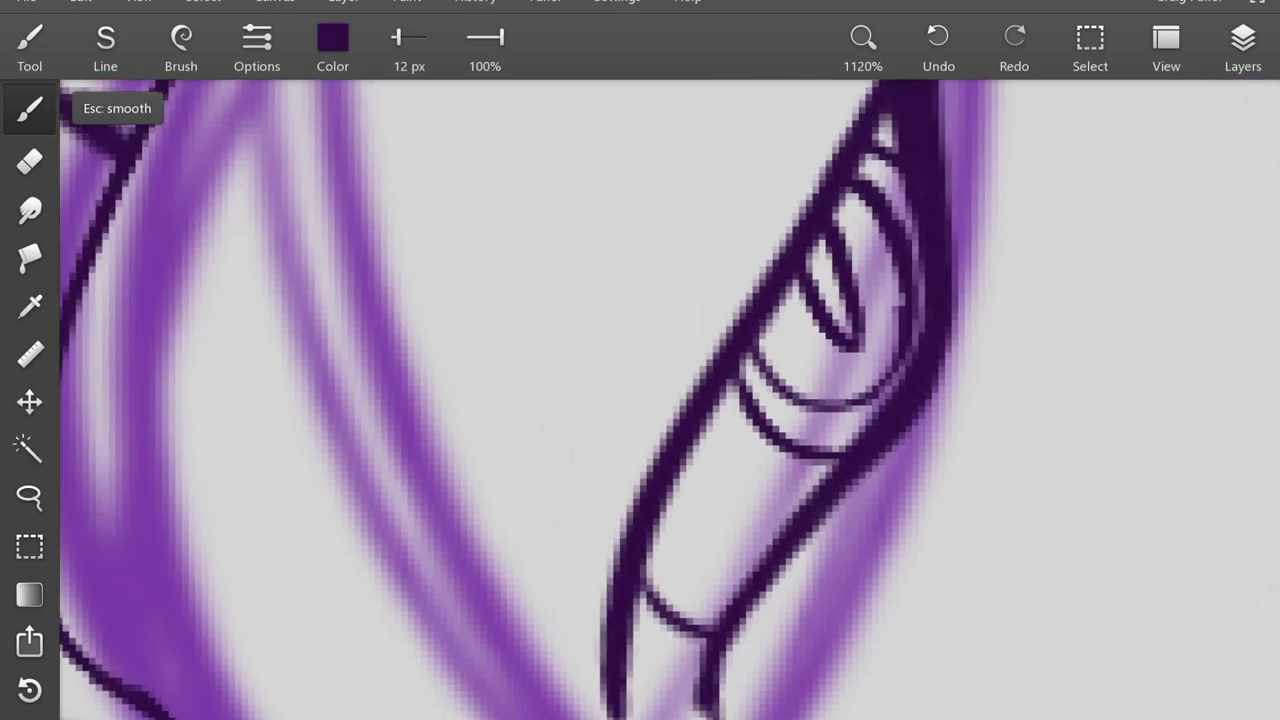
- Ink the eyebrow, its short end marks and the eyelid crease above the eye with the 12 px dark purple brush
scroll(686, 165, "up", 3)
scroll(669, 399, "down", 2)
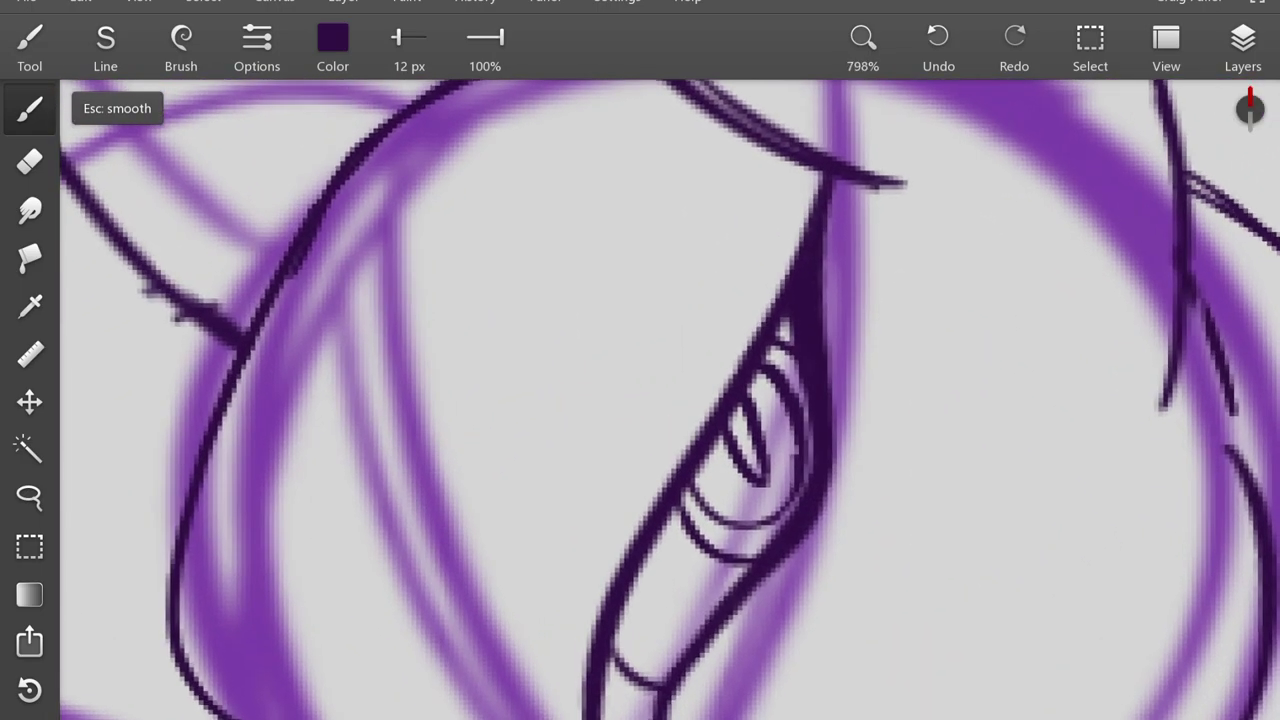
scroll(669, 399, "up", 3)
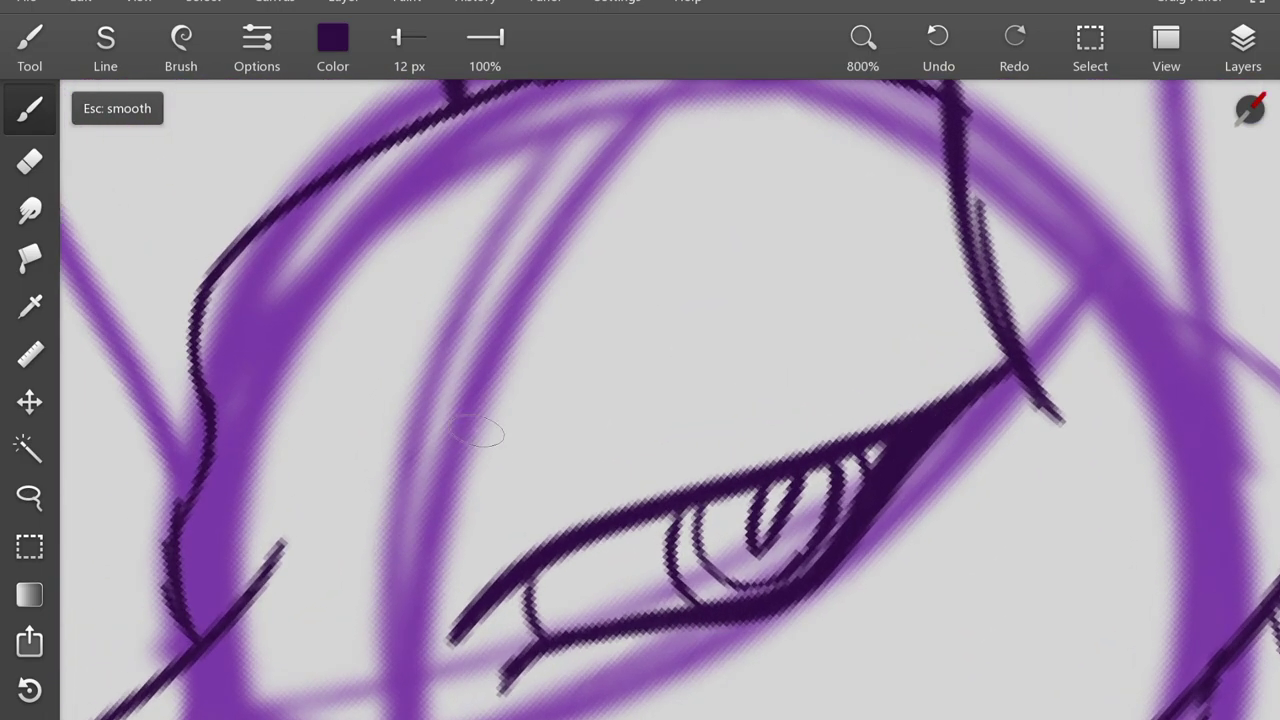
mouse_move(478, 471)
left_mouse_down()
mouse_move(766, 295)
mouse_move(887, 261)
left_mouse_up()
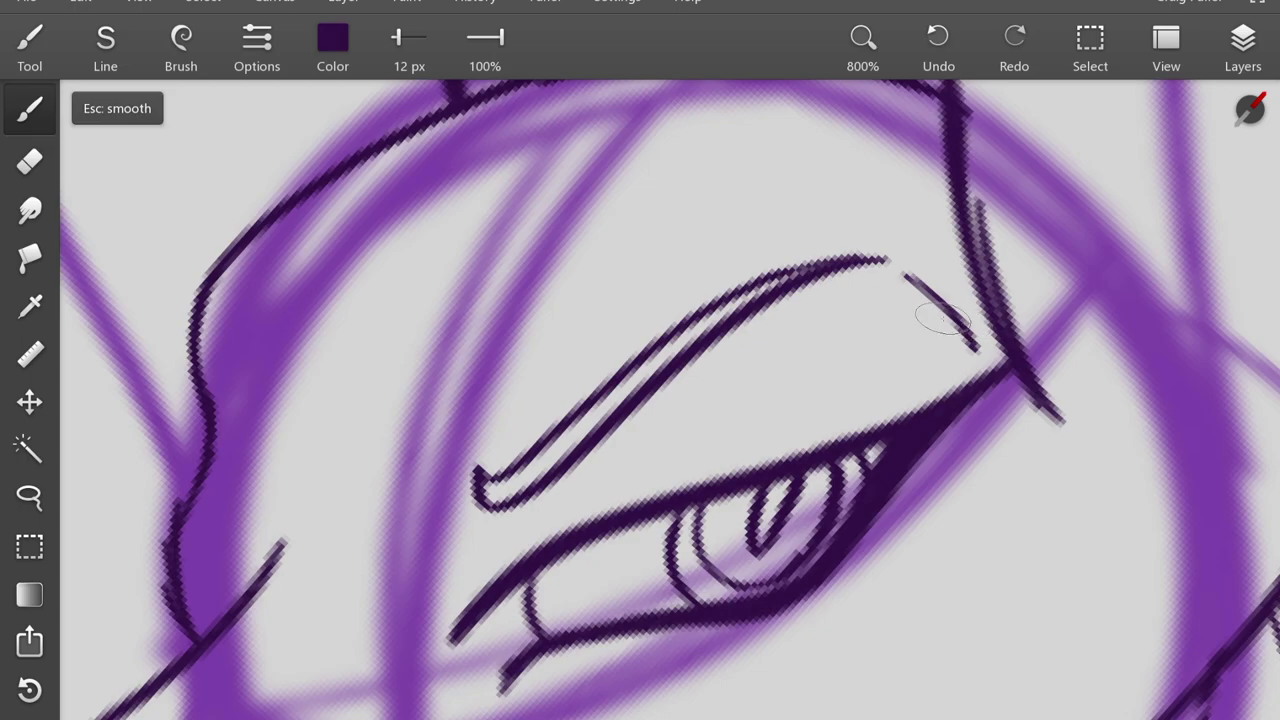
scroll(497, 541, "down", 3)
scroll(785, 274, "up", 3)
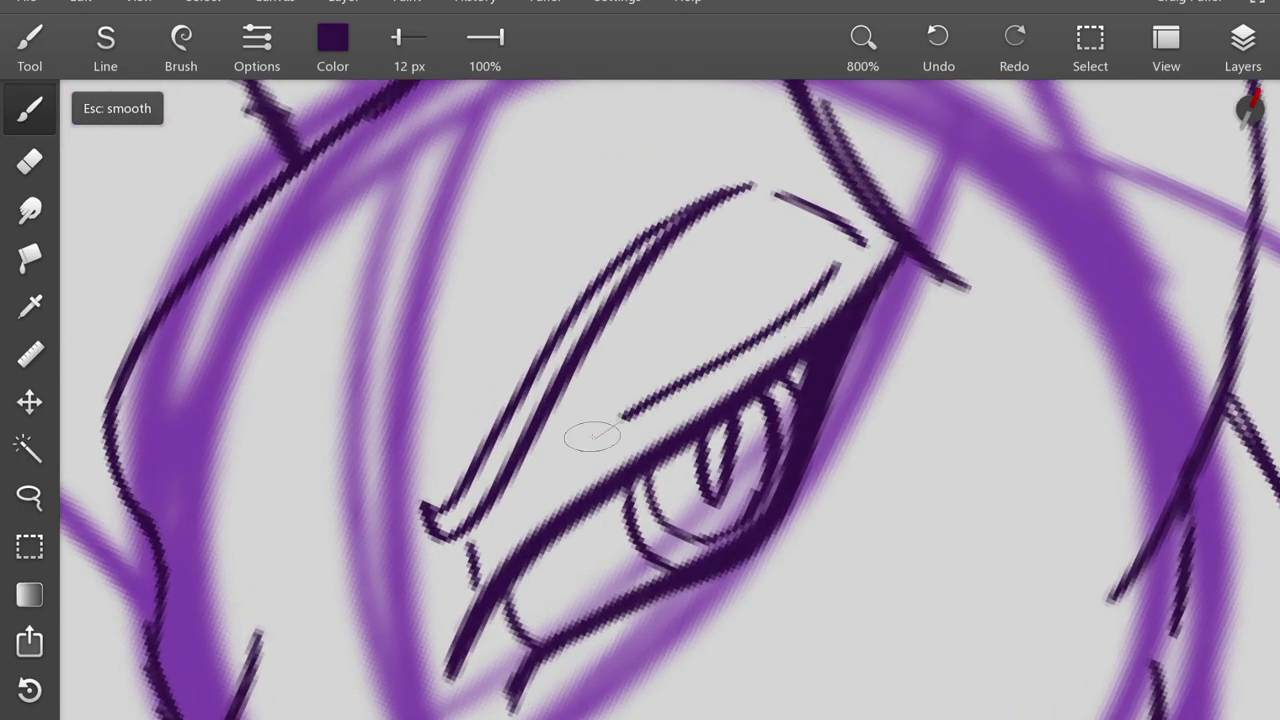
scroll(592, 436, "down", 4)
scroll(900, 277, "up", 2)
scroll(900, 277, "down", 2)
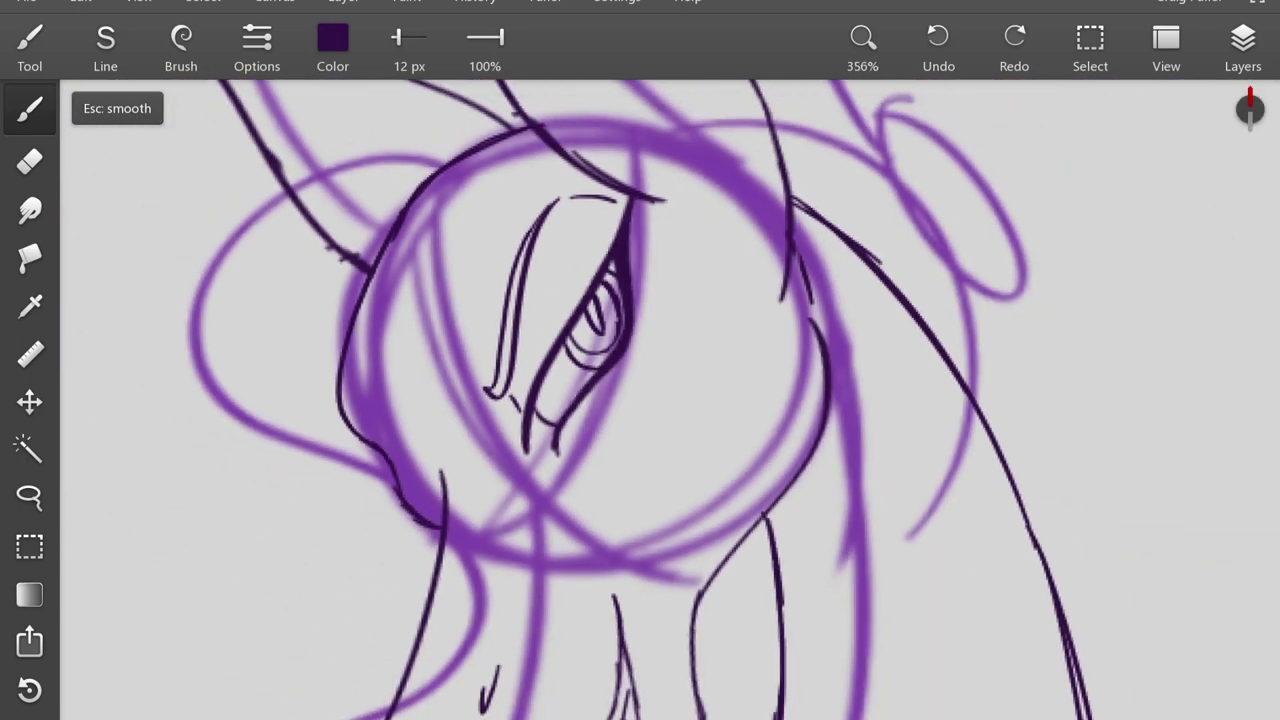
- Draw the forelock's wavy outer contour from above the forehead down past the muzzle, replacing the first lower stroke
scroll(640, 400, "up", 1)
scroll(640, 400, "down", 2)
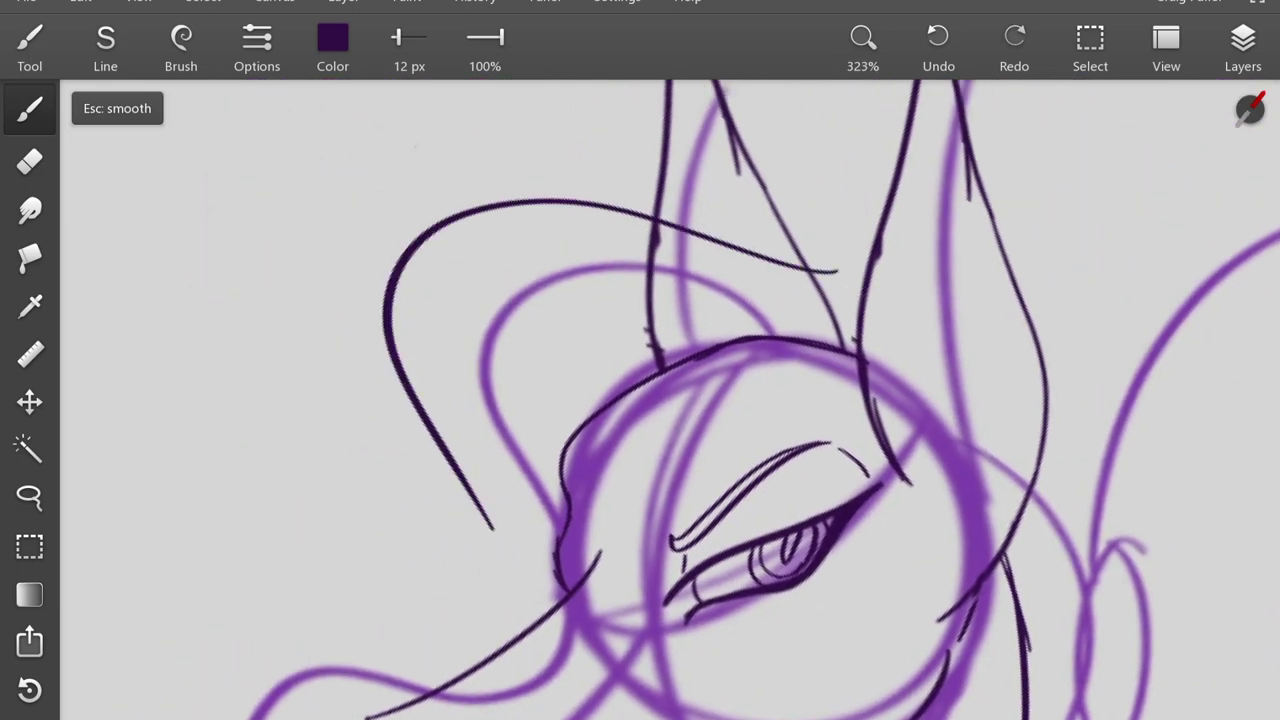
scroll(645, 305, "up", 2)
left_click_drag(378, 493, 330, 600)
left_click_drag(330, 600, 376, 228)
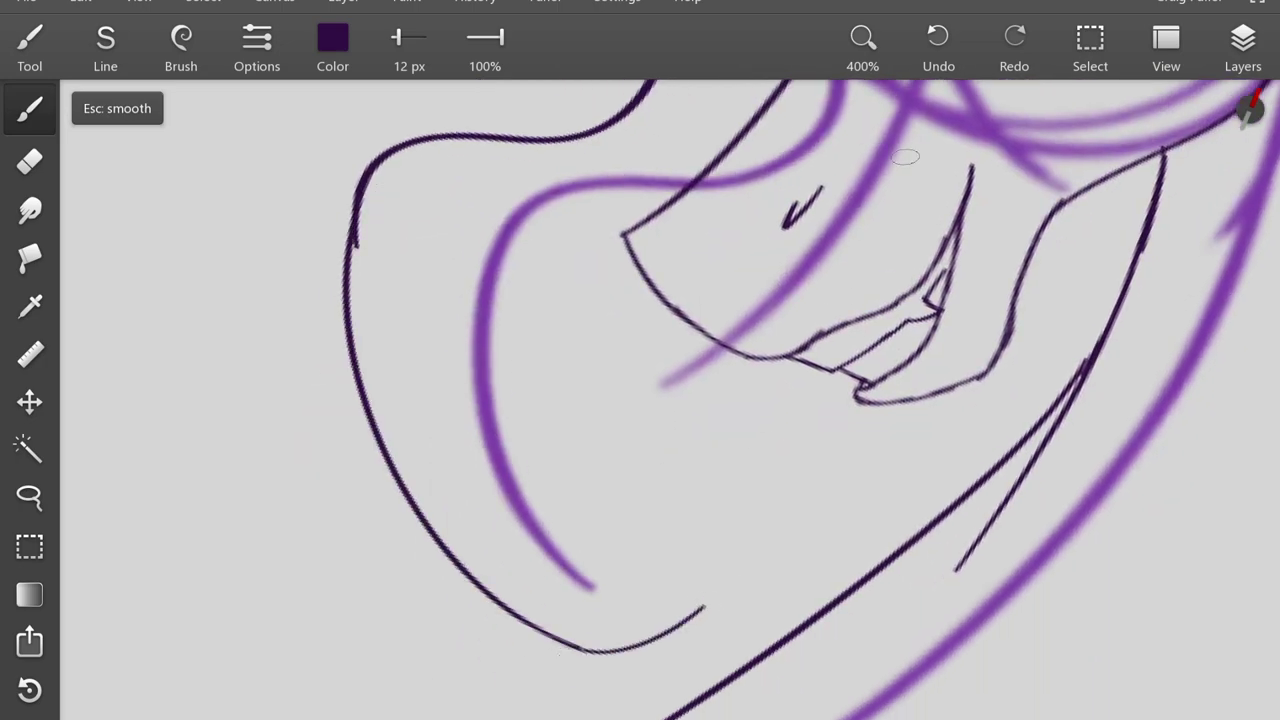
key("ctrl+z")
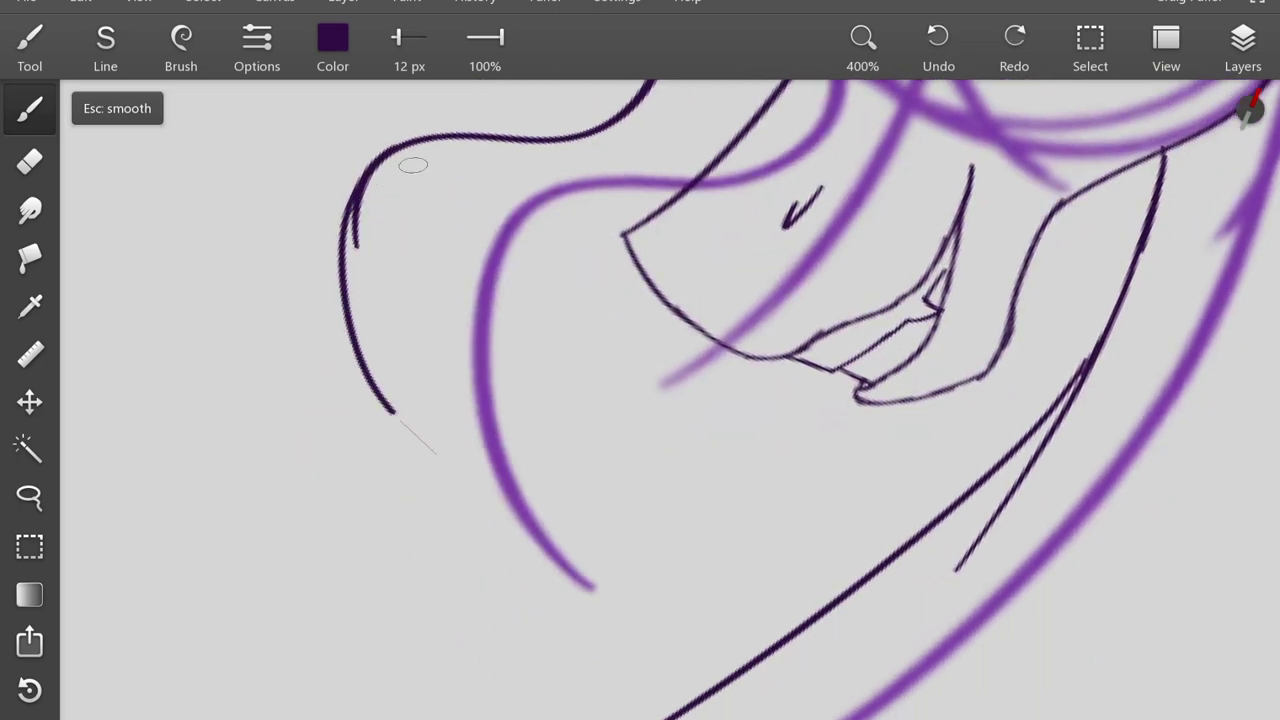
left_click_drag(700, 150, 414, 633)
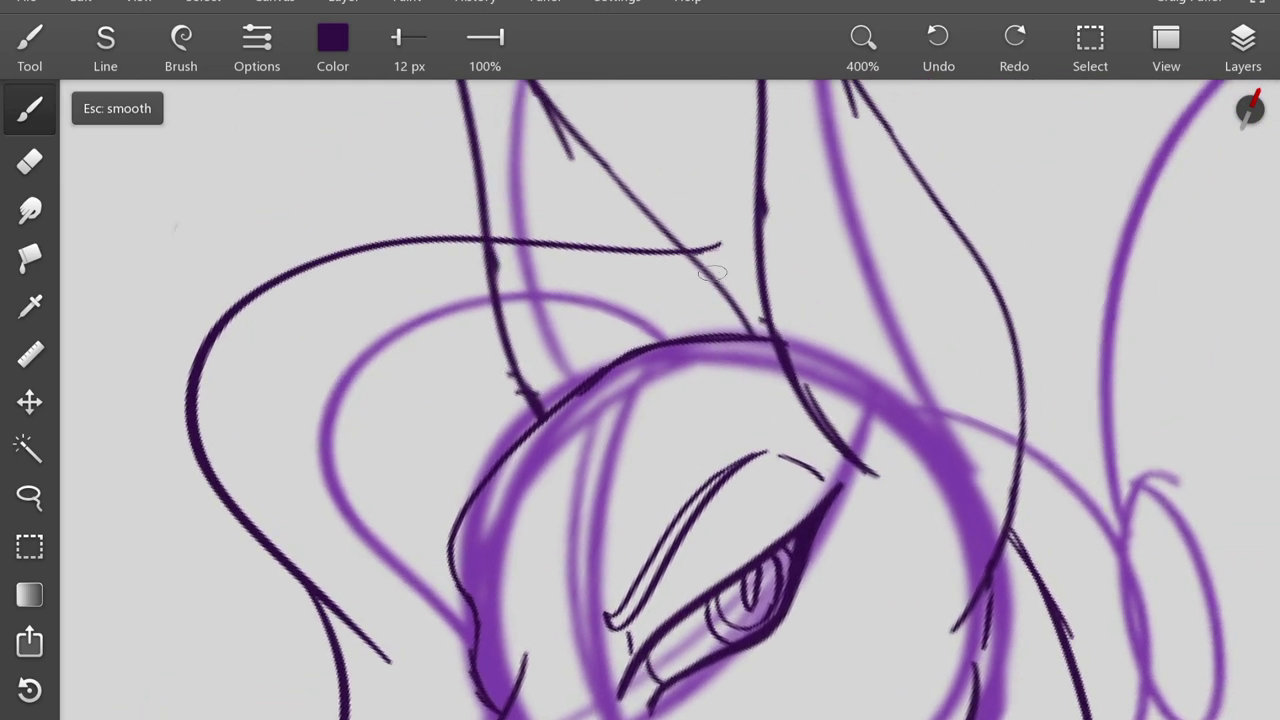
- Extend the forelock's upper edge to the near ear and try an inner contour across the forehead
left_click_drag(640, 450, 710, 260)
mouse_move(860, 195)
left_mouse_down()
mouse_move(425, 335)
mouse_move(850, 312)
left_mouse_up()
key("ctrl+z")
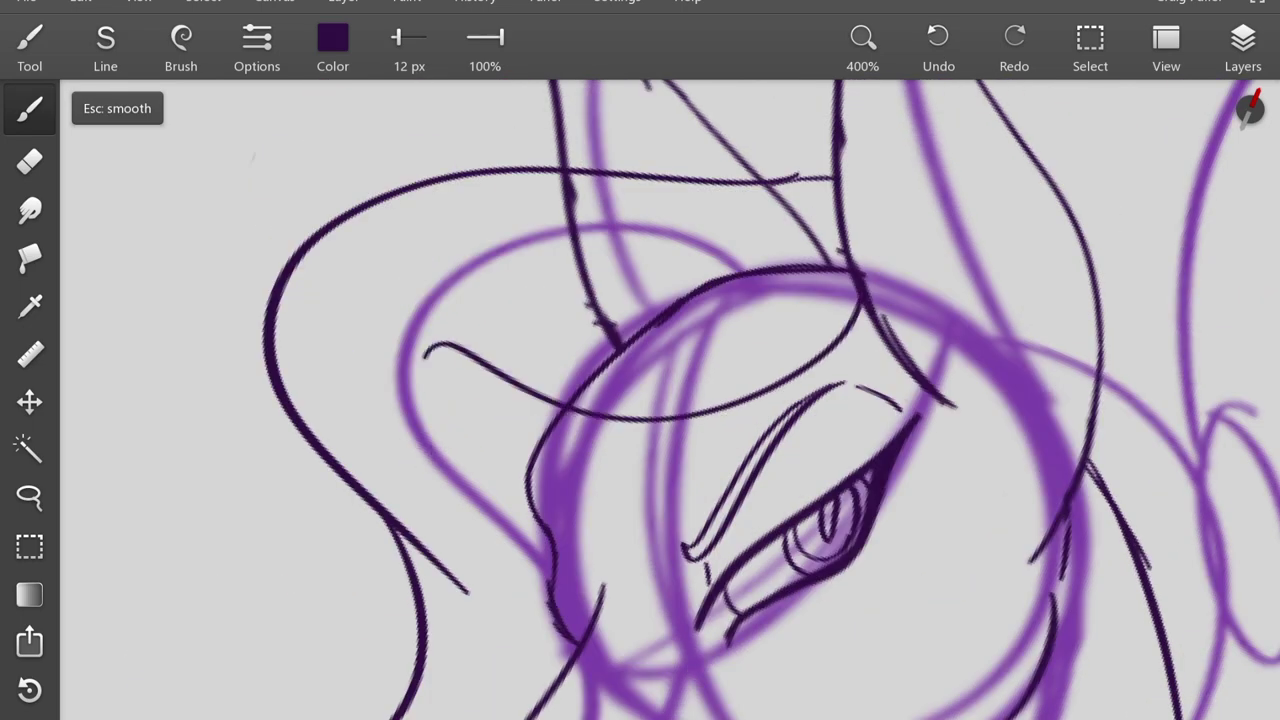
left_click_drag(640, 450, 715, 230)
left_click_drag(955, 125, 945, 200)
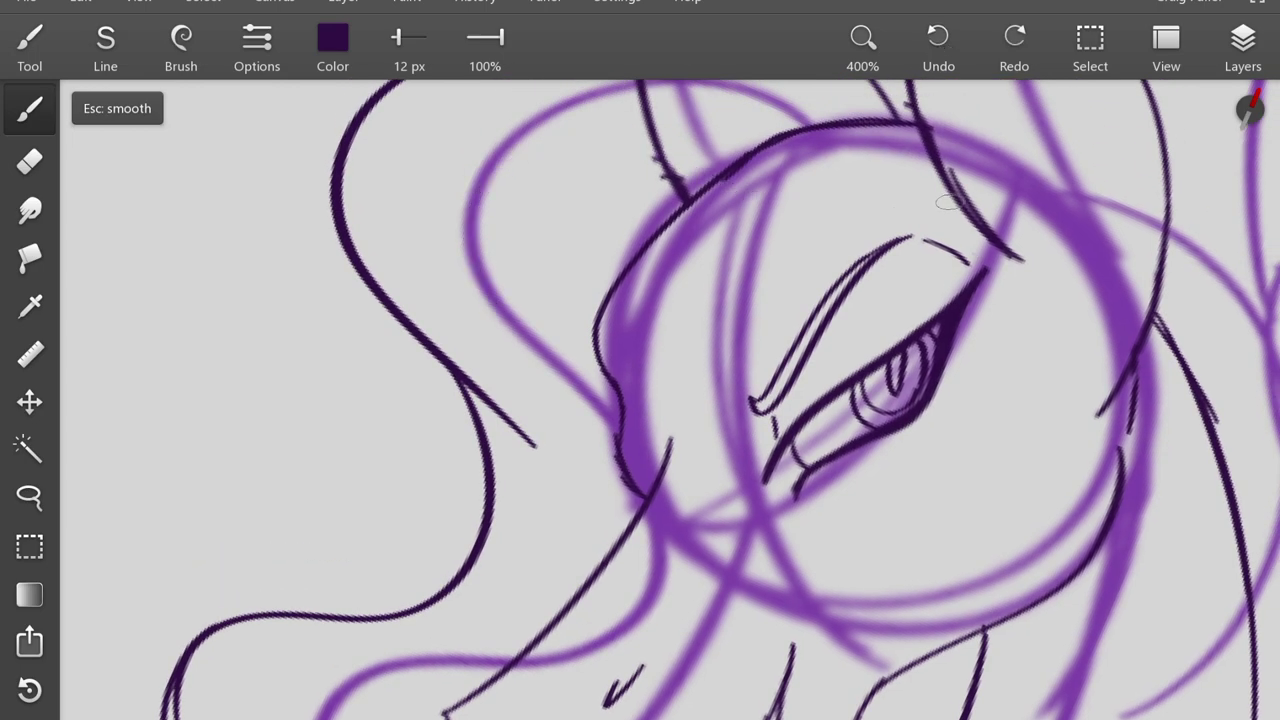
left_click_drag(618, 323, 568, 297)
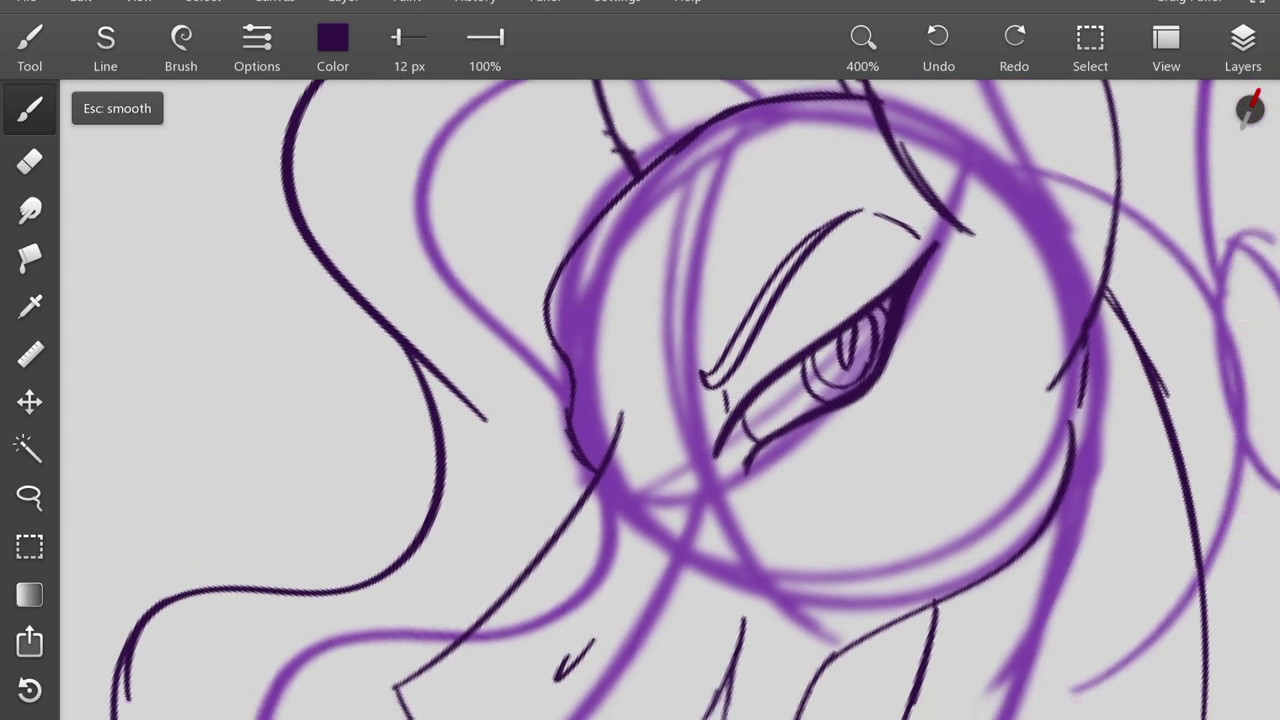
- Draw the forelock's inner edge down the face toward the muzzle and curve the outer contour into its lower tip
left_click_drag(568, 184, 598, 641)
key("ctrl+z")
left_click_drag(560, 160, 355, 665)
mouse_move(700, 450)
left_mouse_down()
mouse_move(714, 279)
mouse_move(794, 134)
left_mouse_up()
left_click_drag(610, 400, 625, 270)
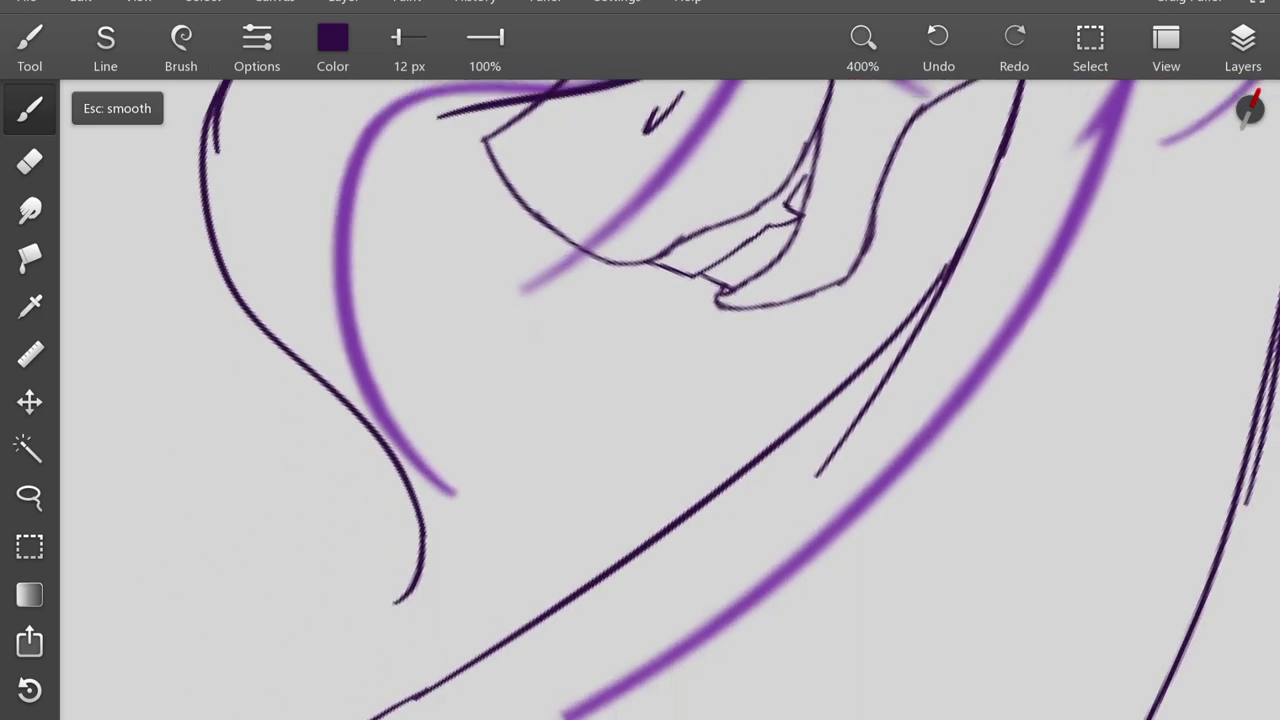
- Rework the inner edge's end into a small curl in front of the muzzle and draw the lower lock's inner contour
left_click_drag(460, 168, 437, 215)
key("ctrl+z")
key("e")
left_click_drag(476, 174, 492, 162)
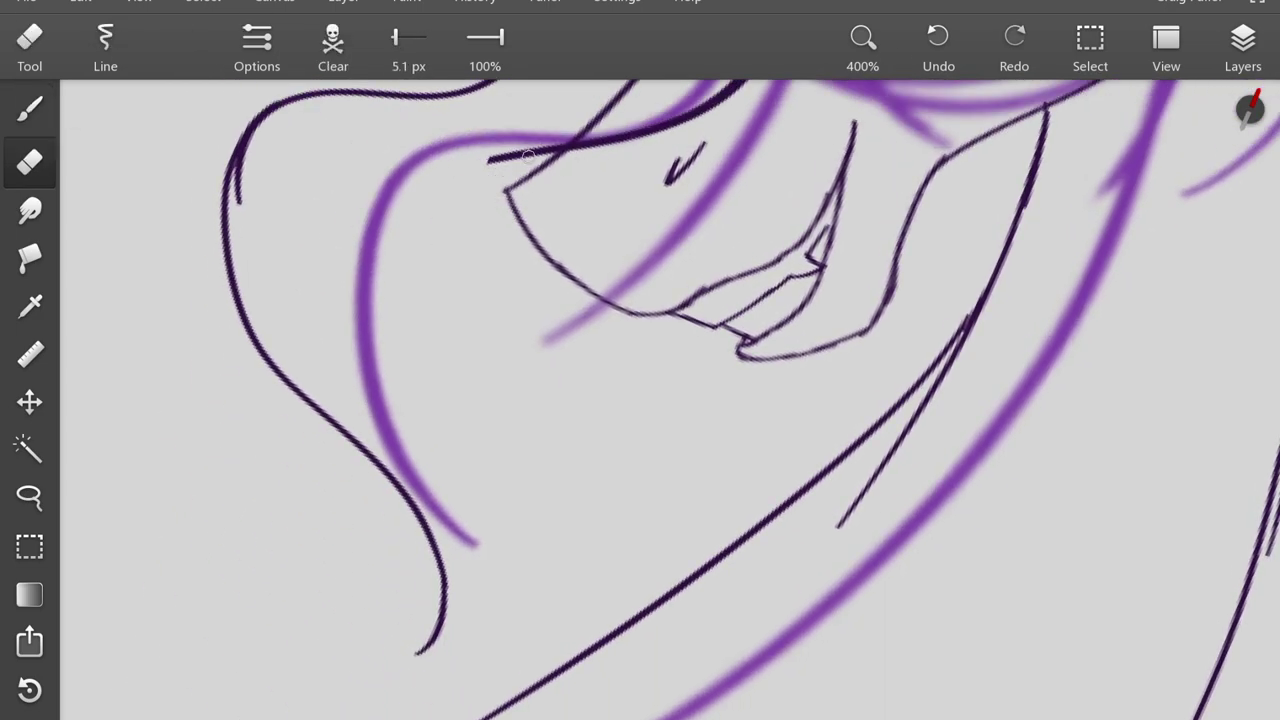
key("b")
left_click_drag(440, 240, 505, 157)
mouse_move(522, 212)
left_mouse_down()
mouse_move(596, 414)
mouse_move(469, 613)
mouse_move(425, 652)
left_mouse_up()
scroll(640, 400, "down", 3)
scroll(640, 400, "up", 3)
scroll(585, 433, "up", 1)
- Connect the top of the forelock's inner edge to the forehead outline near the far ear, replacing the first attempt
key("e")
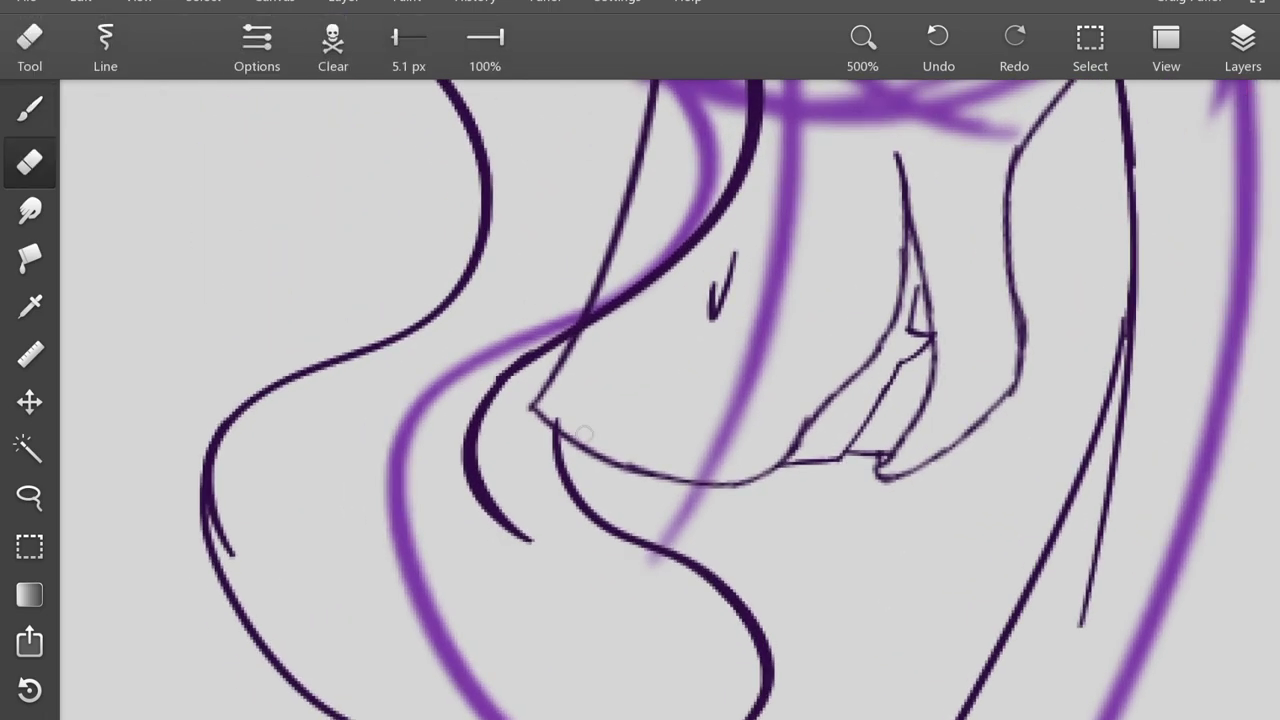
scroll(640, 400, "down", 3)
scroll(606, 573, "up", 3)
key("b")
left_click_drag(570, 548, 830, 224)
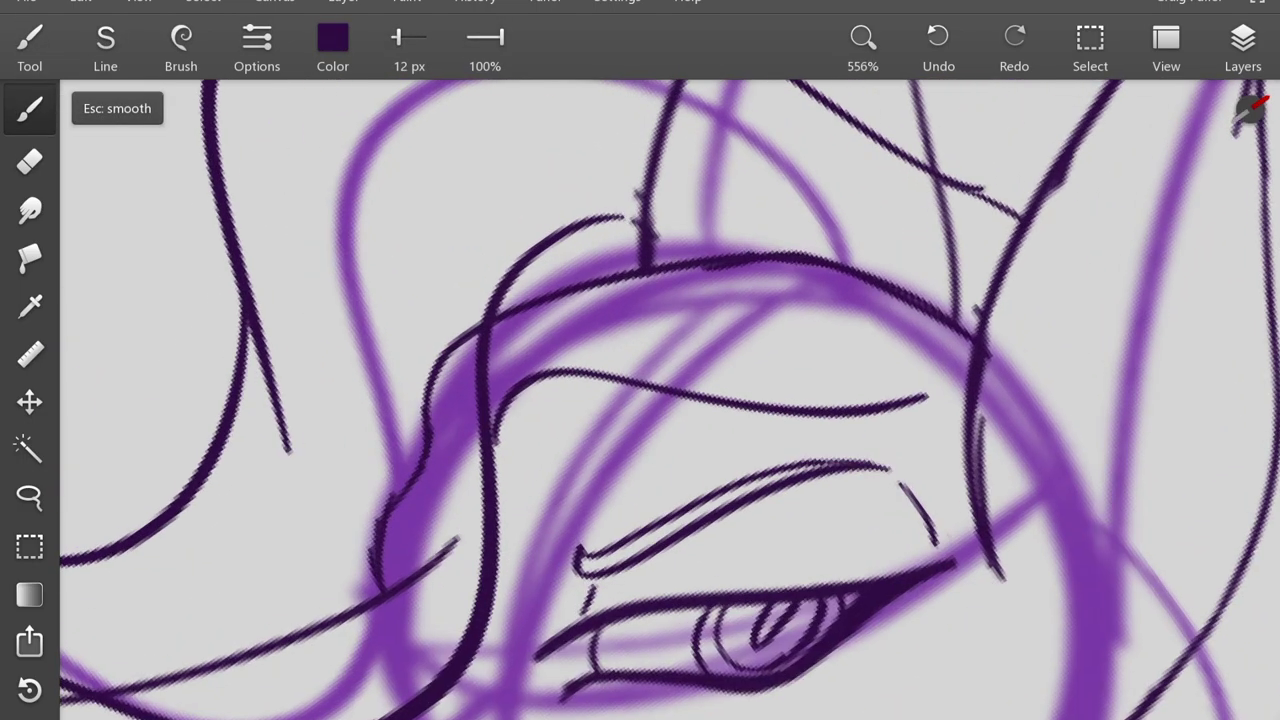
key("ctrl+z")
scroll(610, 211, "down", 5)
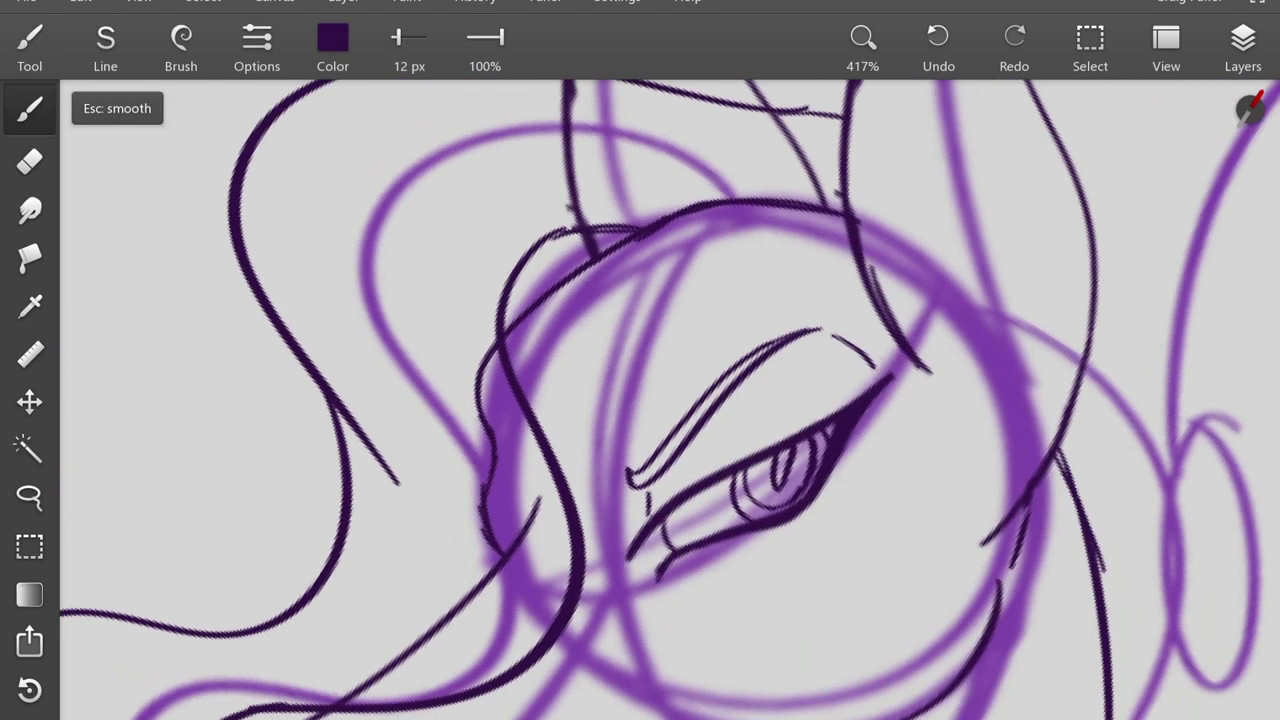
- Erase the face, muzzle and ear lines covered by the forelock with the 15 px eraser
key("e")
scroll(455, 175, "up", 4)
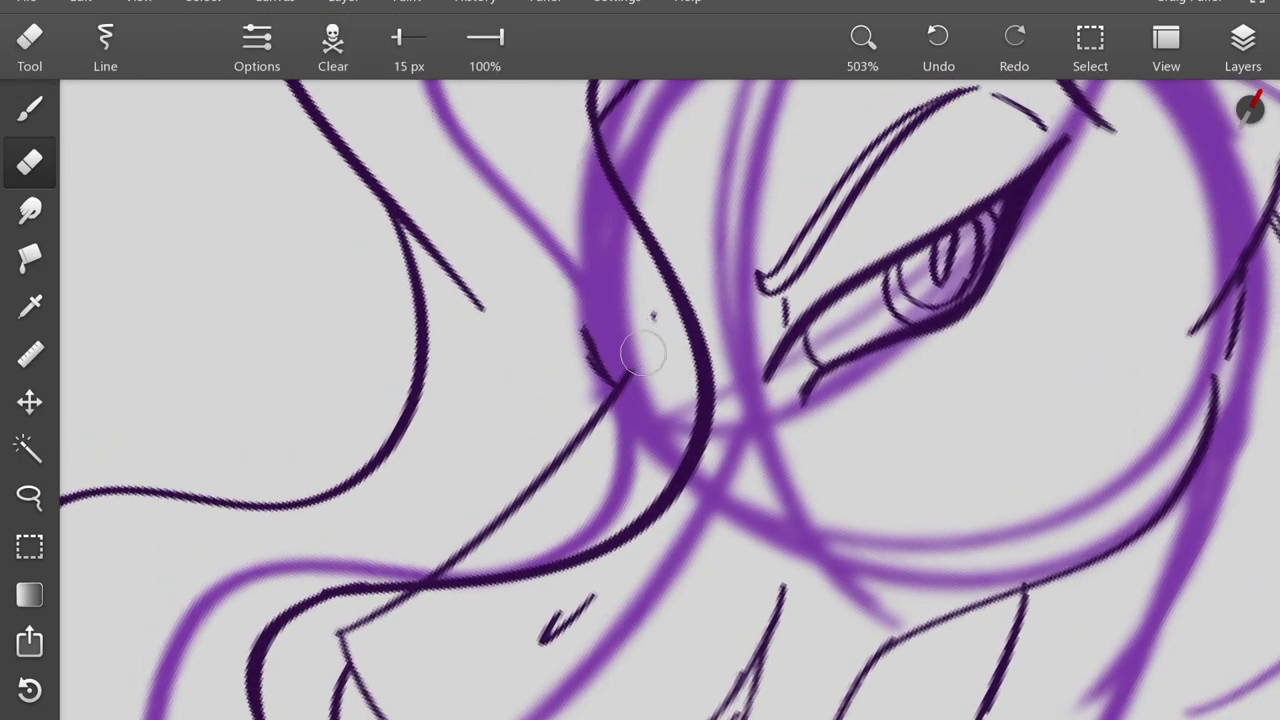
scroll(457, 530, "down", 5)
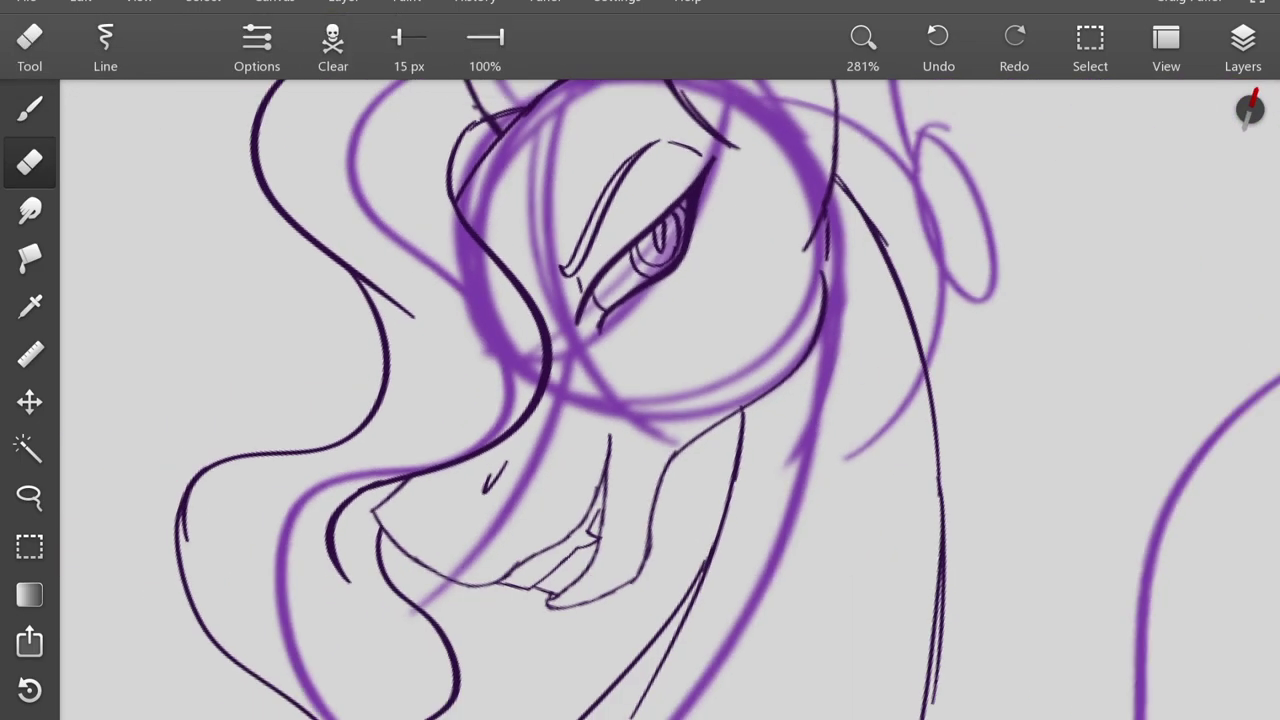
scroll(520, 154, "up", 3)
scroll(378, 190, "up", 2)
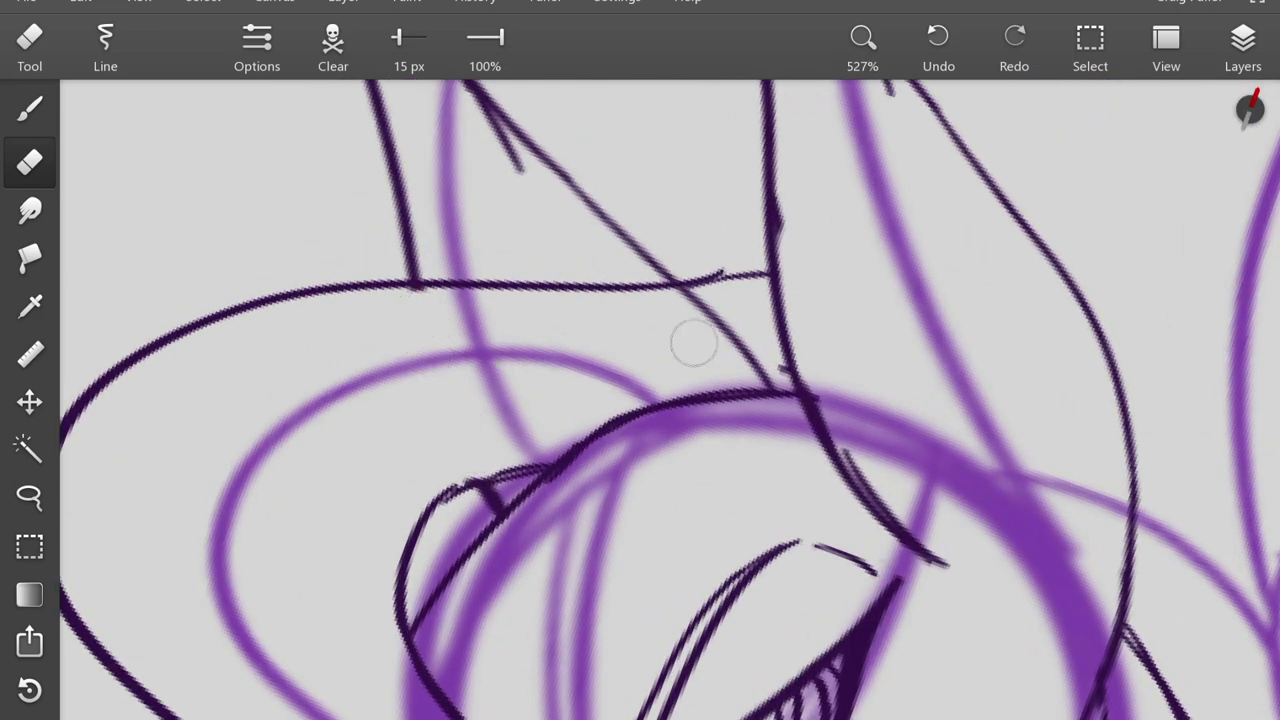
- Draw the swept-back hair contour from behind the near ear down to the back of the neck
key("b")
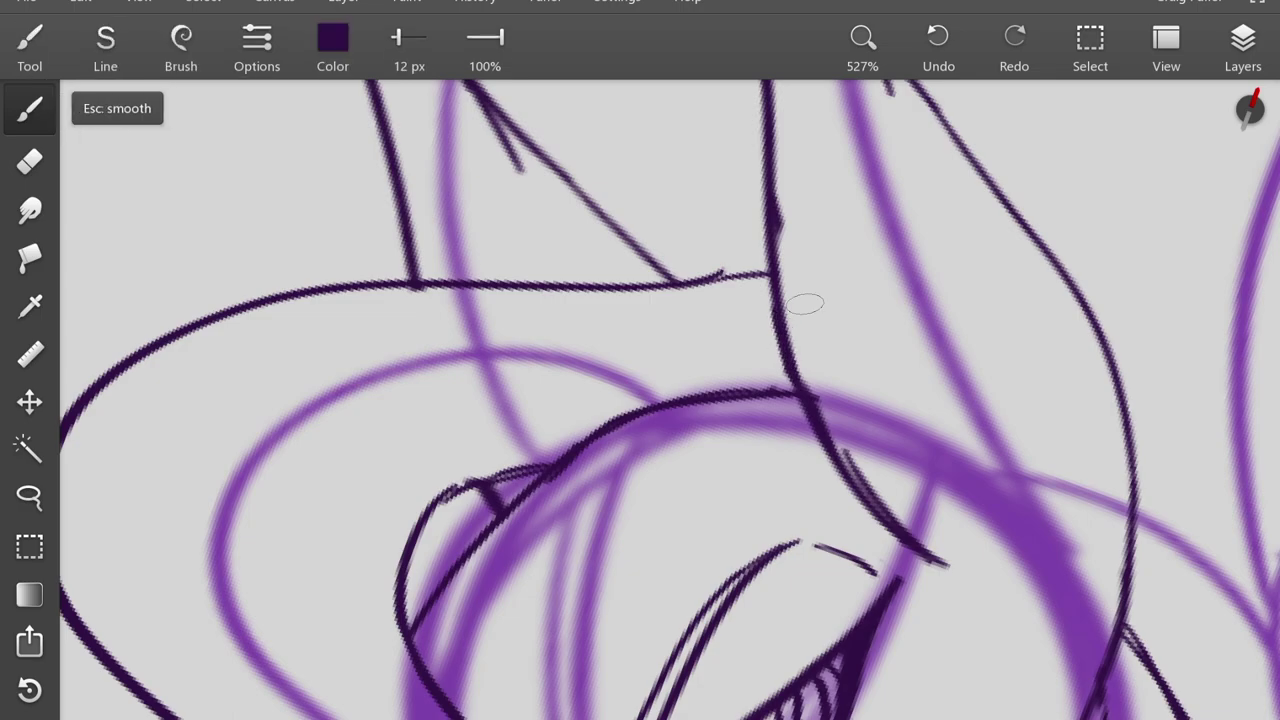
scroll(806, 294, "down", 3)
scroll(543, 286, "up", 2)
left_click_drag(534, 277, 738, 432)
scroll(738, 432, "down", 1)
scroll(748, 460, "down", 3)
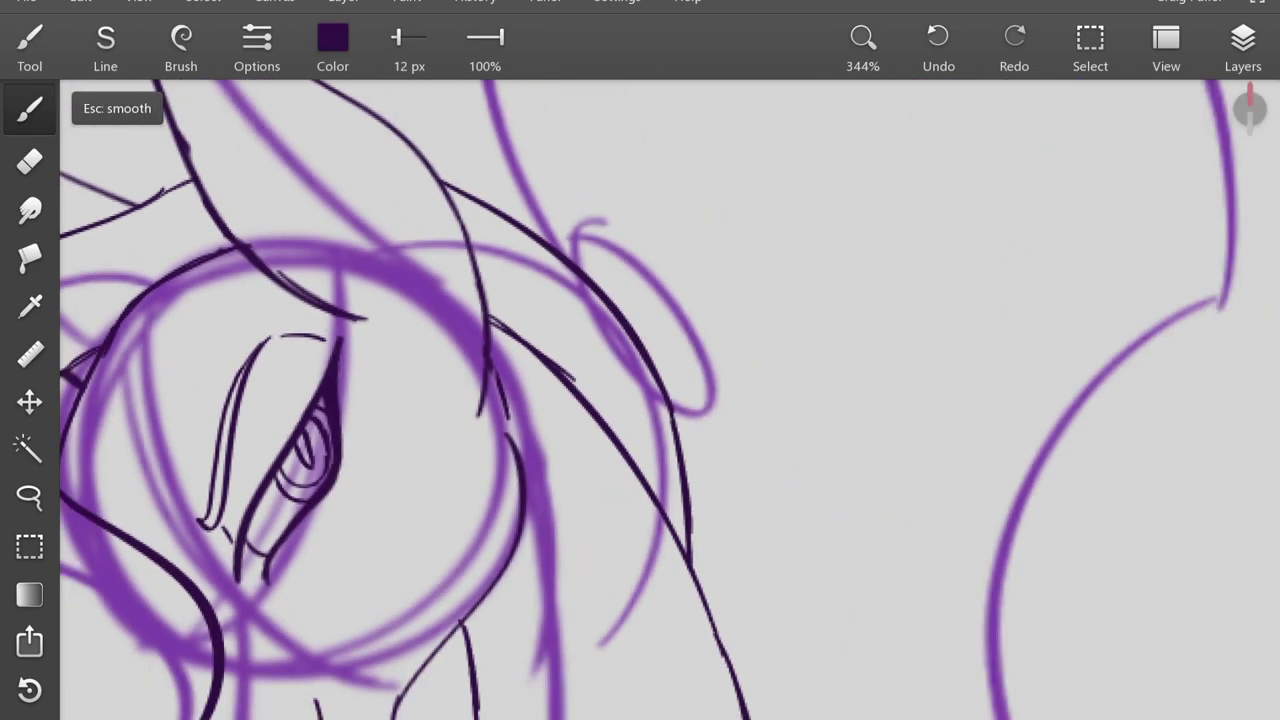
- Draw the hair tie and the long curling ponytail, and clean up the lines where the hair meets the neck
scroll(568, 450, "up", 3)
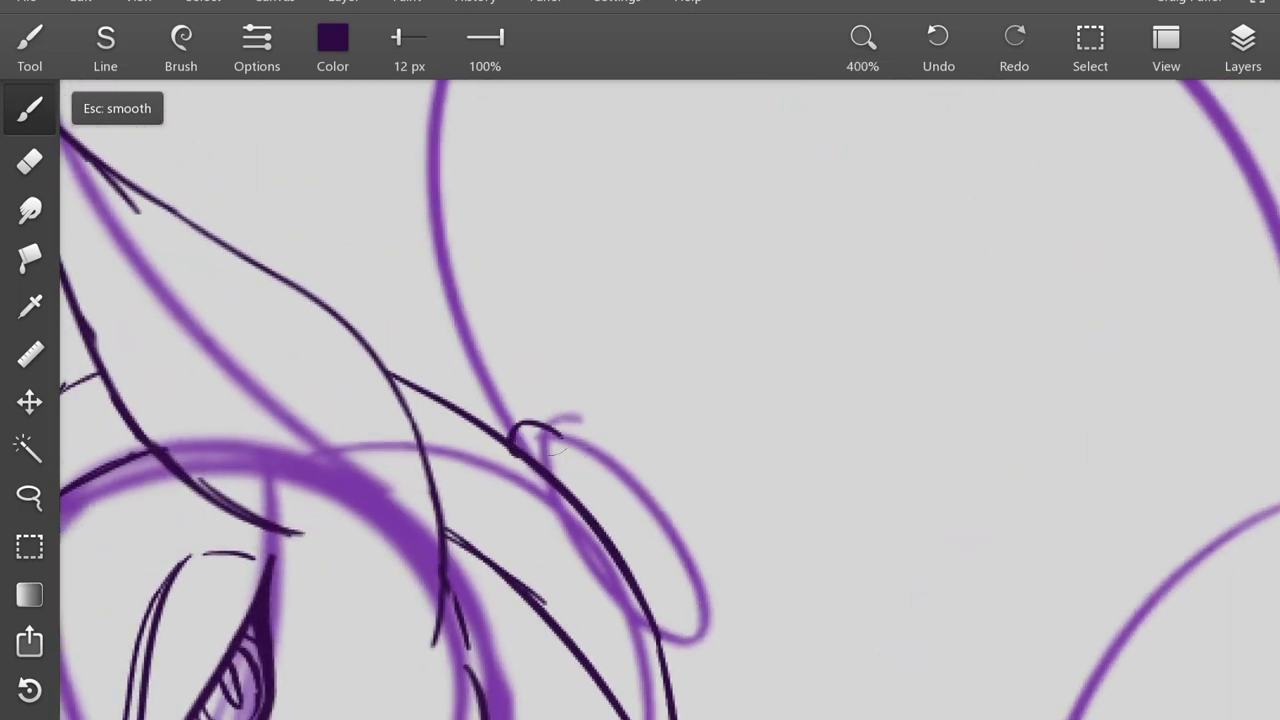
scroll(552, 296, "down", 3)
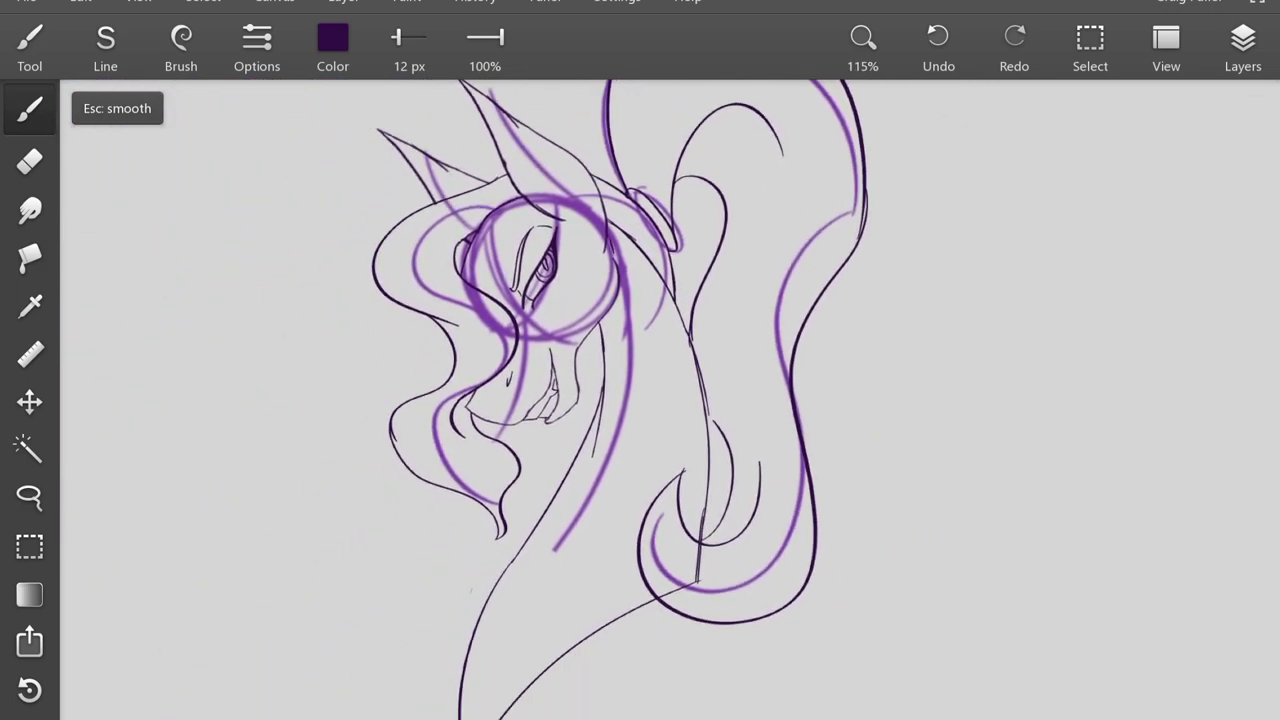
key("e")
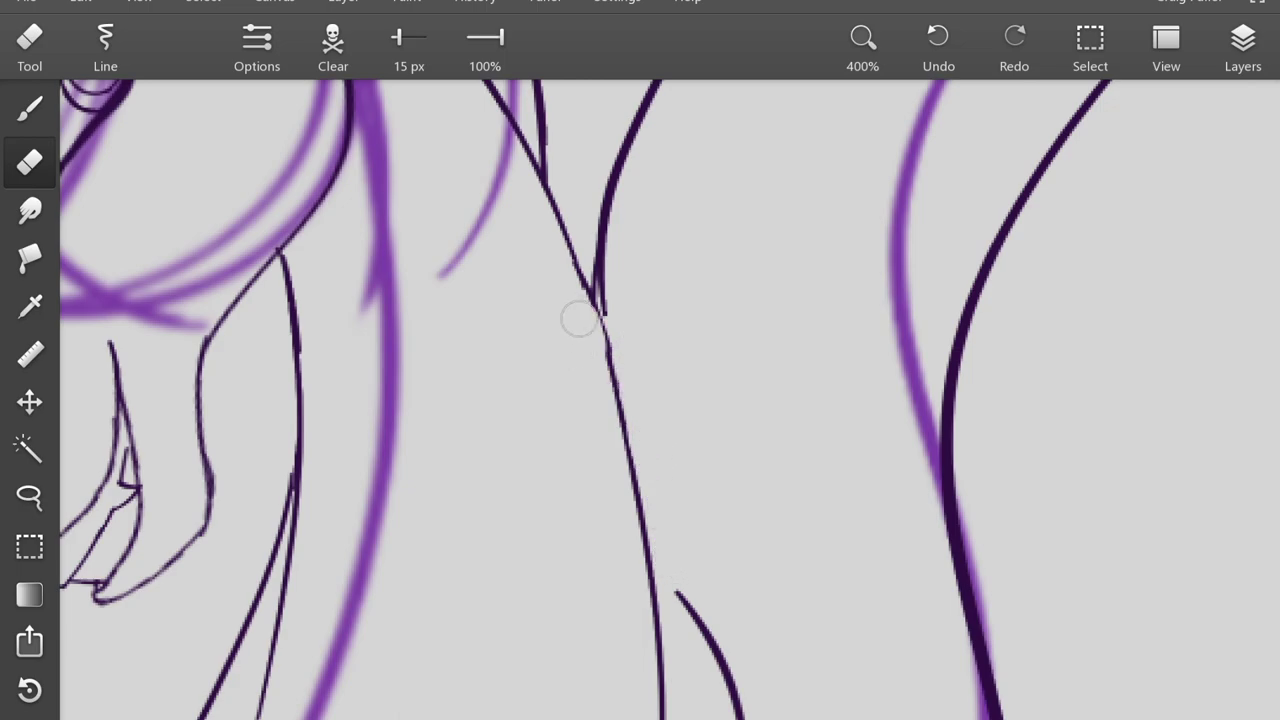
key("b")
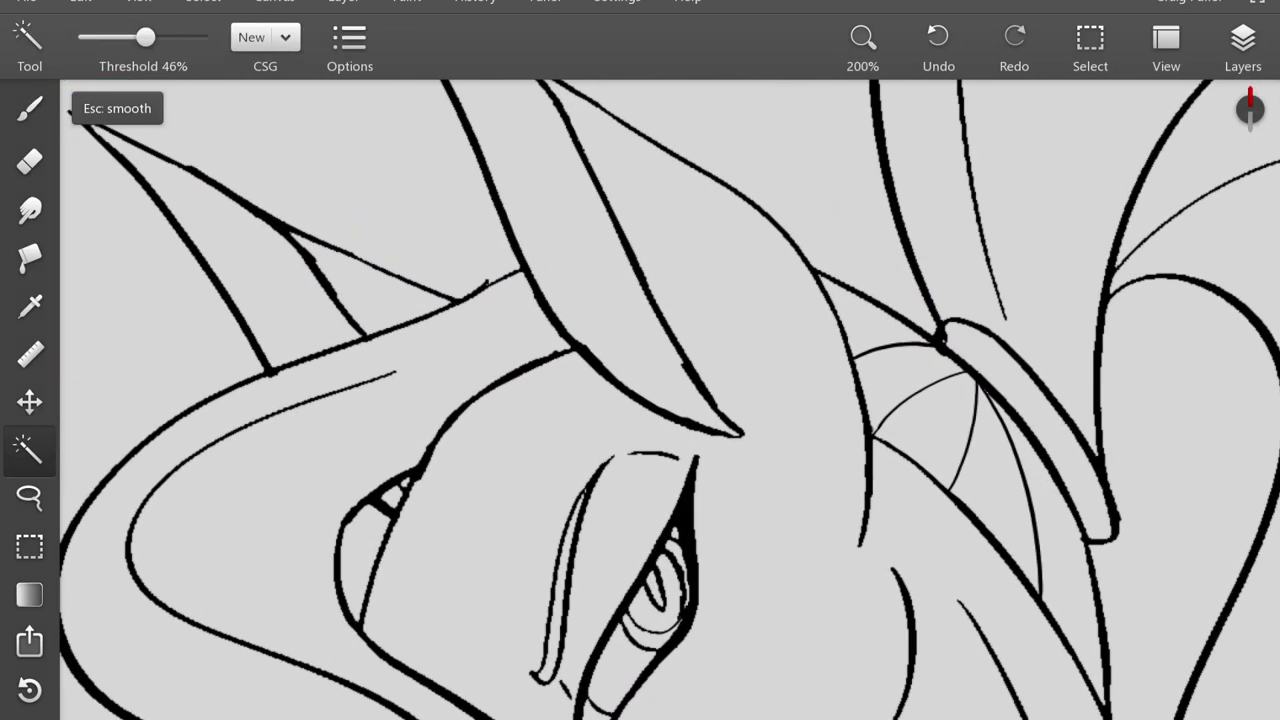
- Select the head and neck areas with the magic wand in Add mode and fill them with purple sampled from the reference pony
left_click(265, 37)
left_click(223, 105)
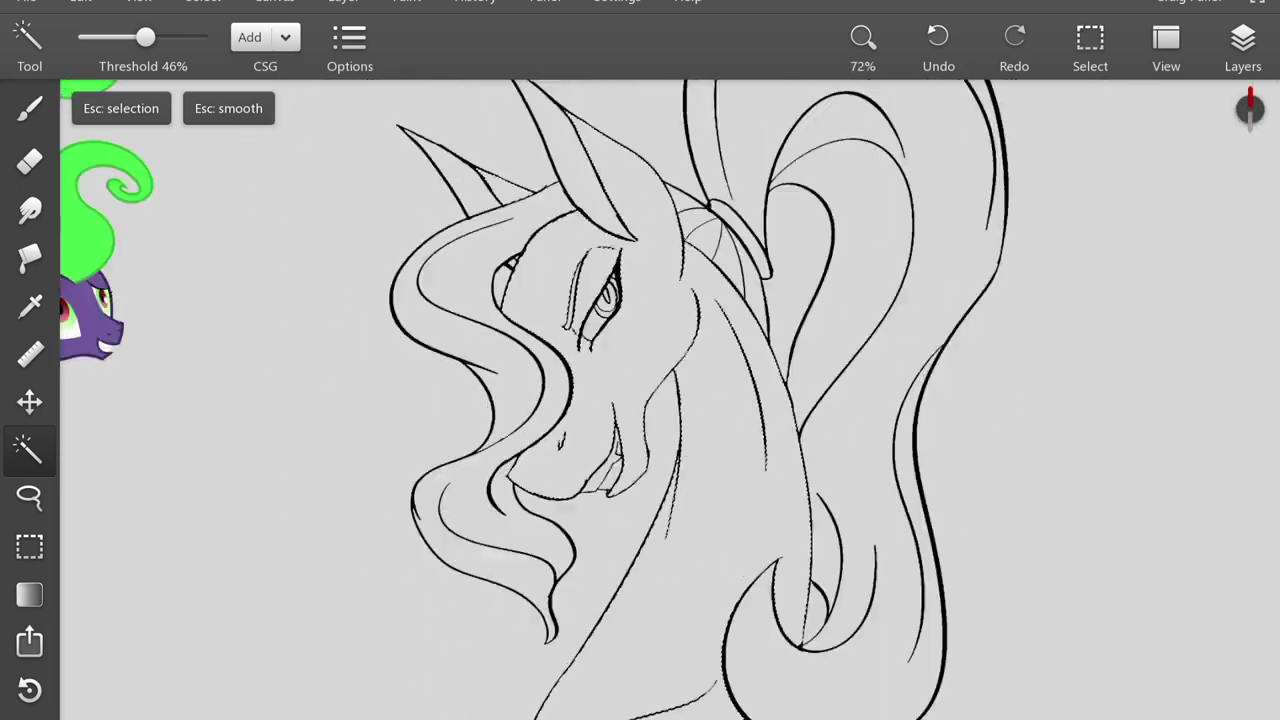
key("i")
left_click_drag(433, 290, 410, 420)
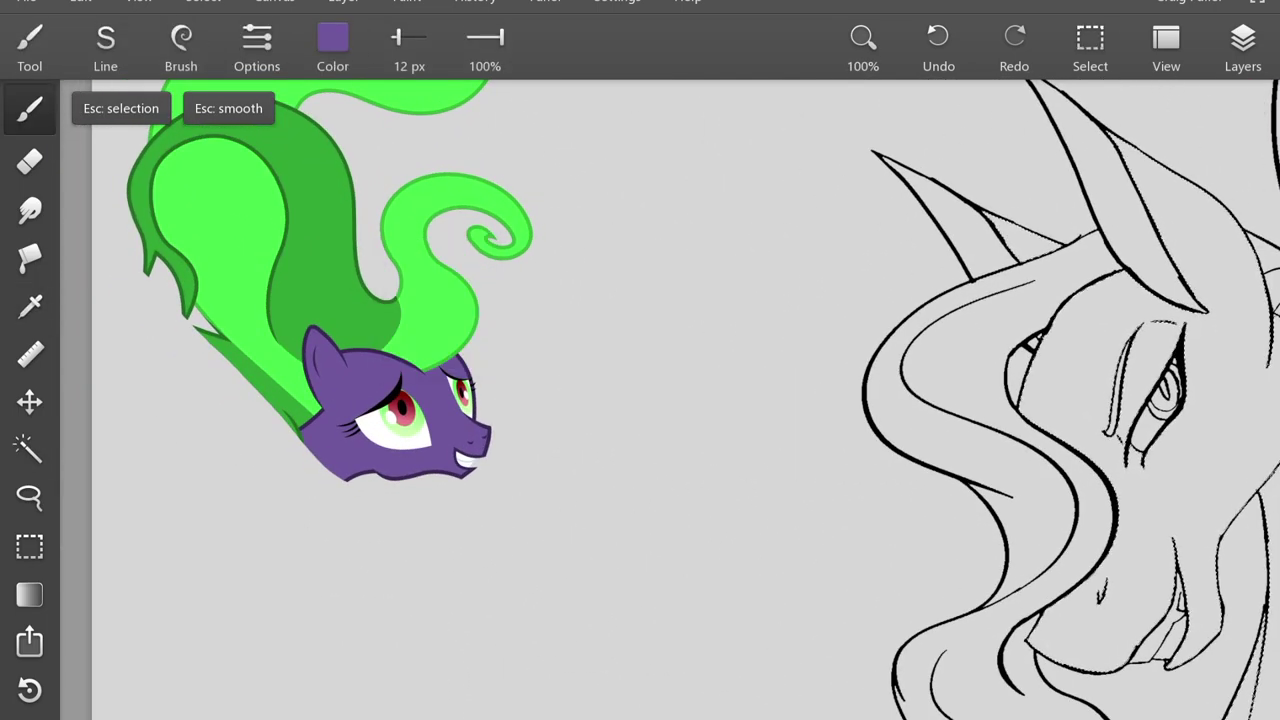
key("g")
left_click(707, 363)
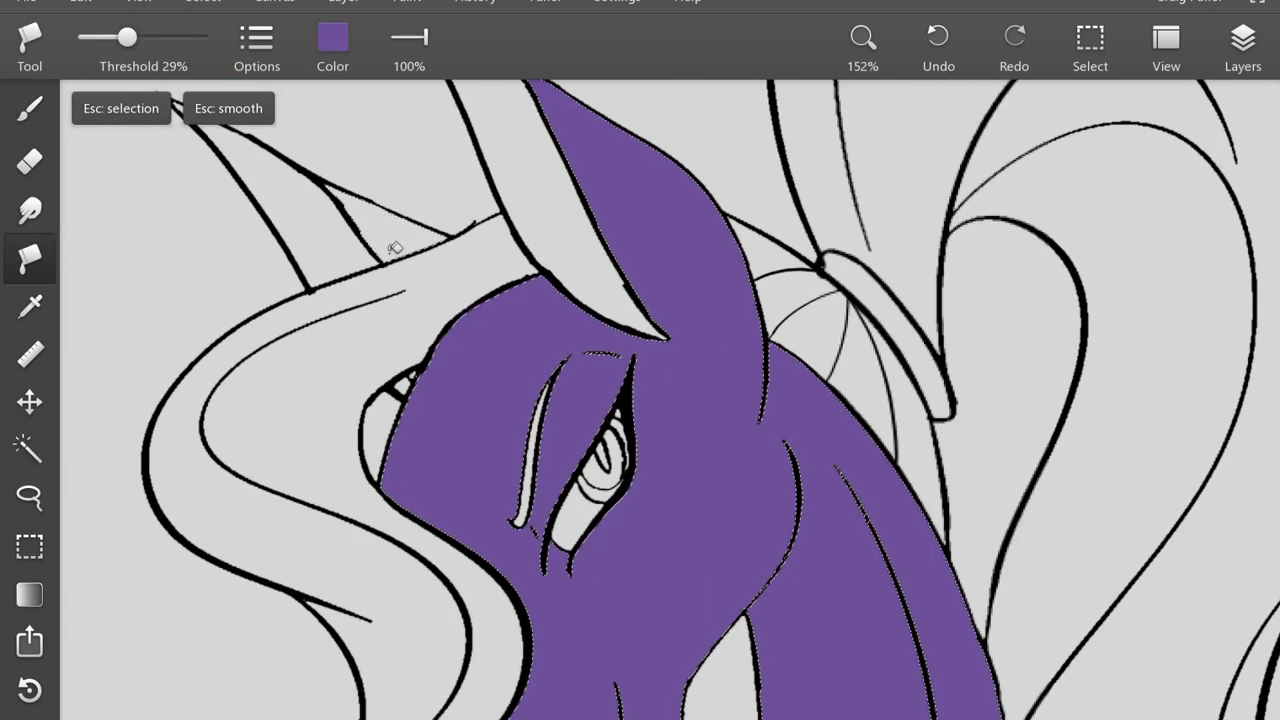
- Make Layer 6 the active layer and set the brush color to a darker purple
scroll(640, 400, "down", 3)
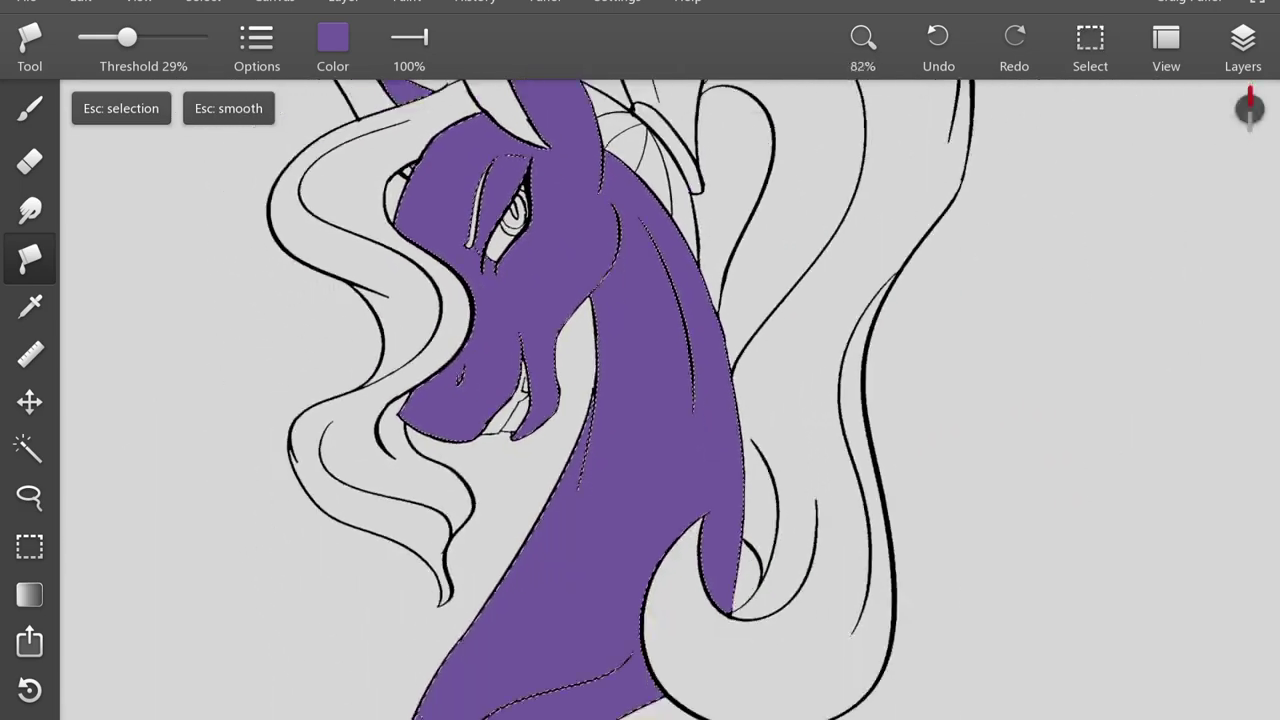
left_click(1243, 45)
left_click(1143, 256)
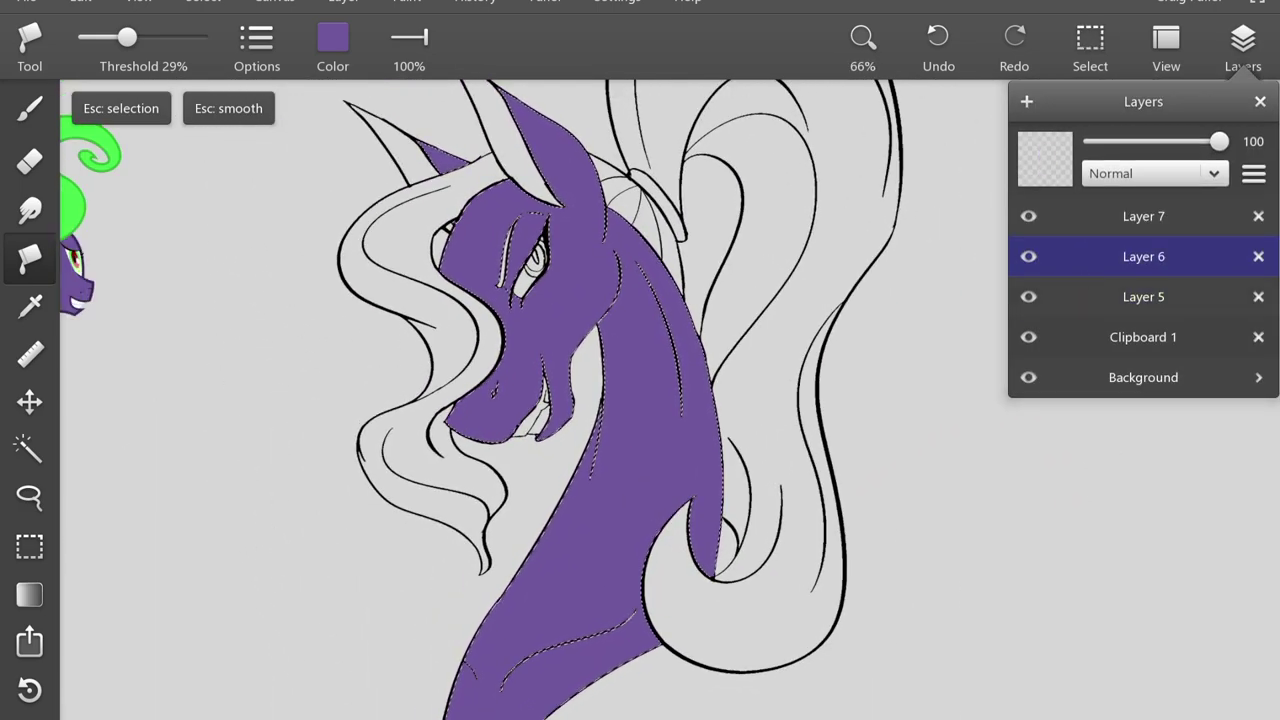
scroll(640, 400, "up", 3)
key("b")
left_click(333, 40)
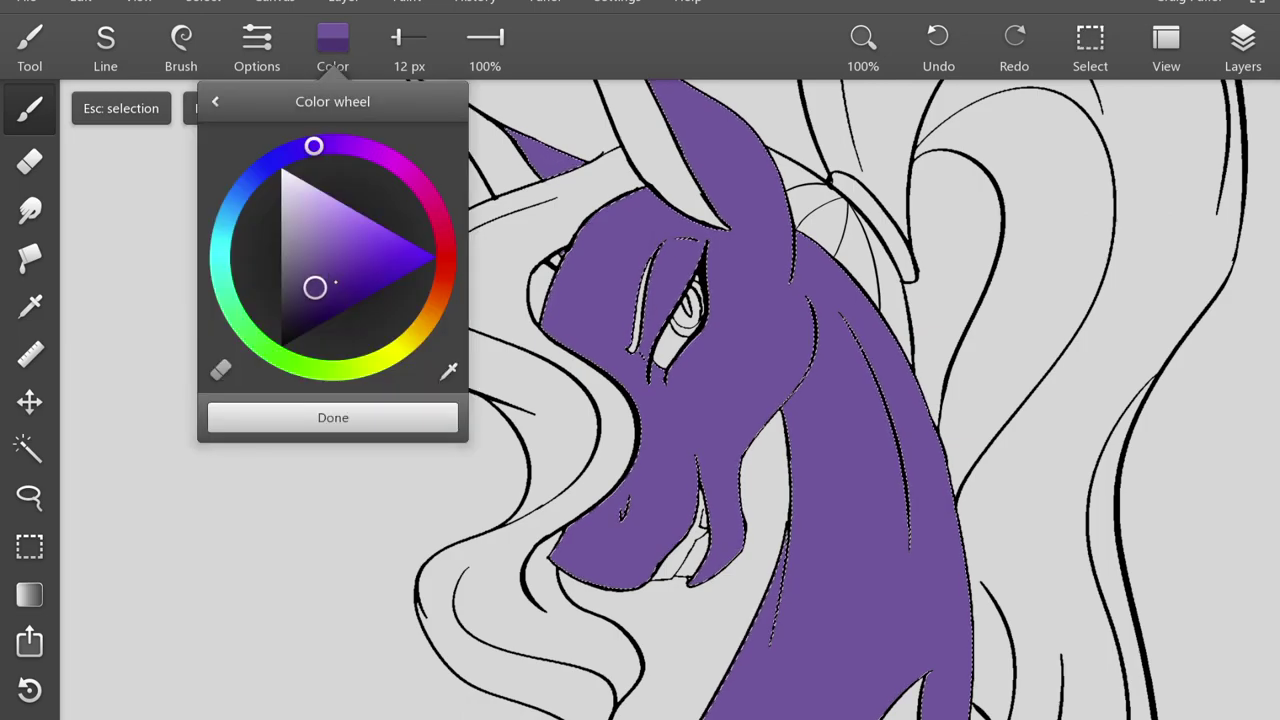
left_click_drag(690, 305, 560, 225)
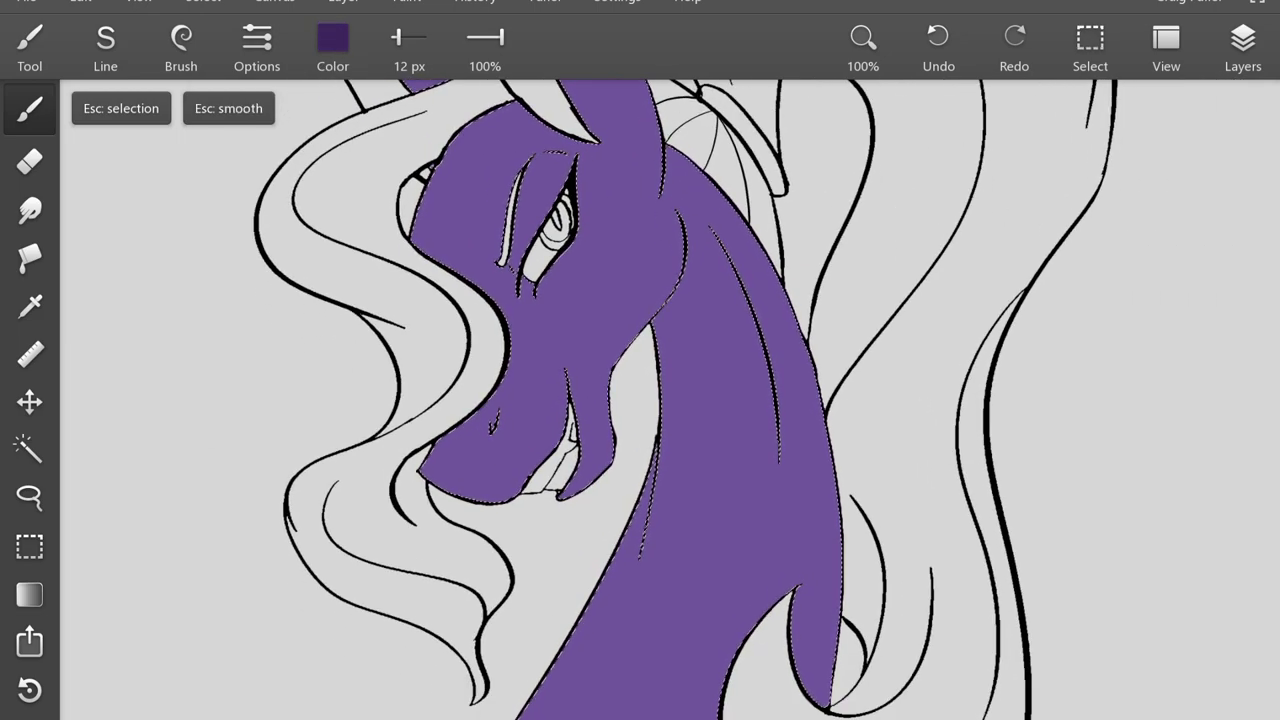
- Draw a curved darker purple line from the near ear's lower tip to the upper corner of the eye
scroll(500, 120, "up", 10)
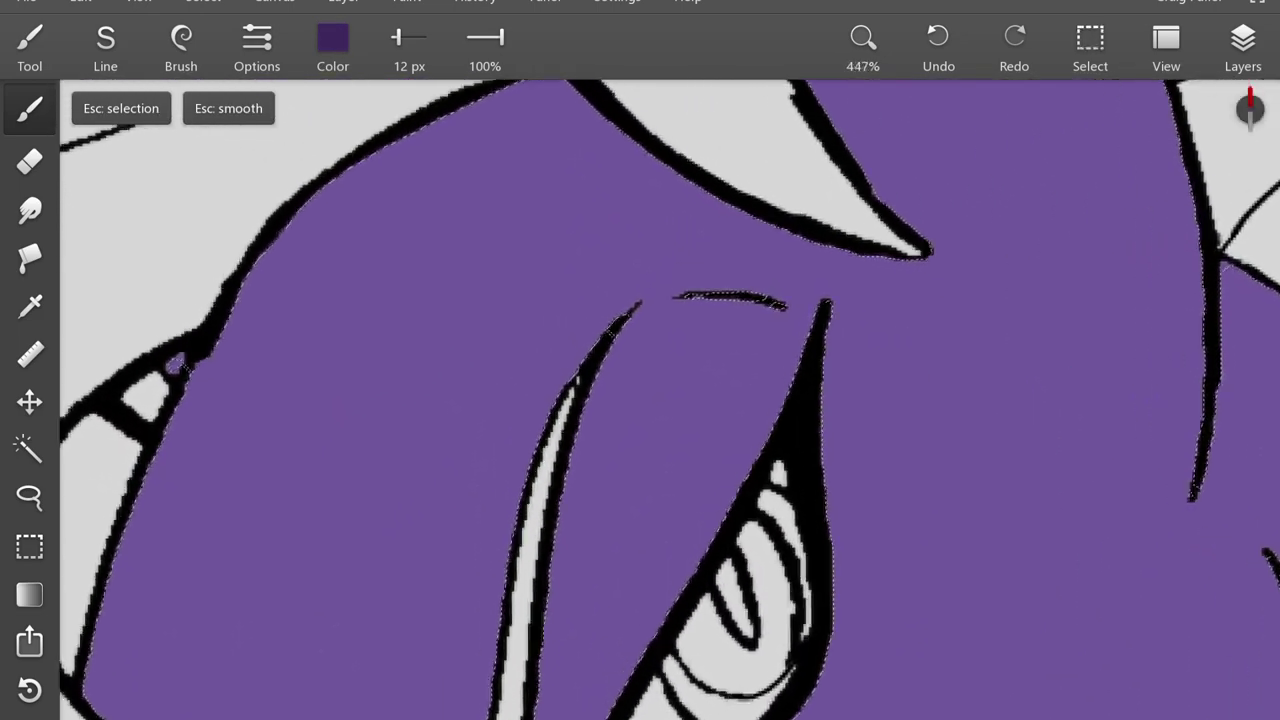
scroll(640, 400, "up", 1)
left_click_drag(640, 400, 591, 457)
left_click_drag(905, 299, 792, 349)
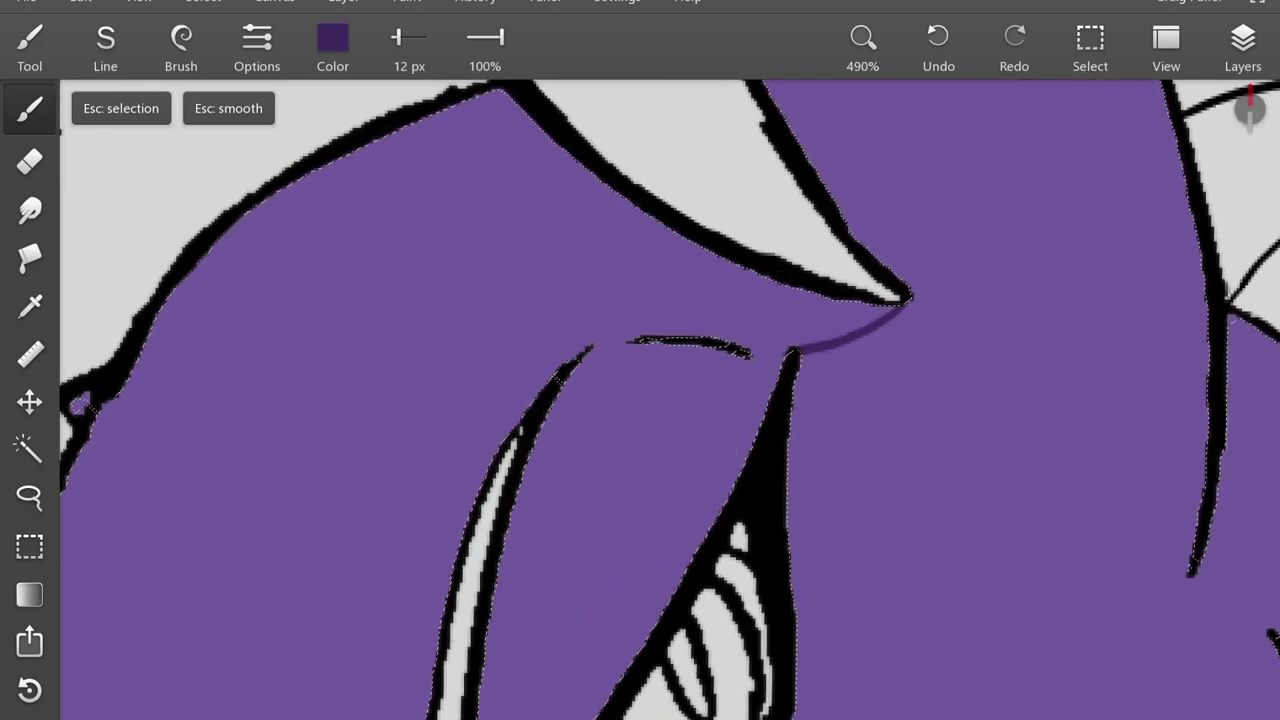
- Draw a dark purple line from the upper corner of the near eye along the eyelid crease to the brow's upper end
scroll(792, 349, "up", 1)
left_click_drag(645, 352, 761, 295)
scroll(640, 400, "down", 3)
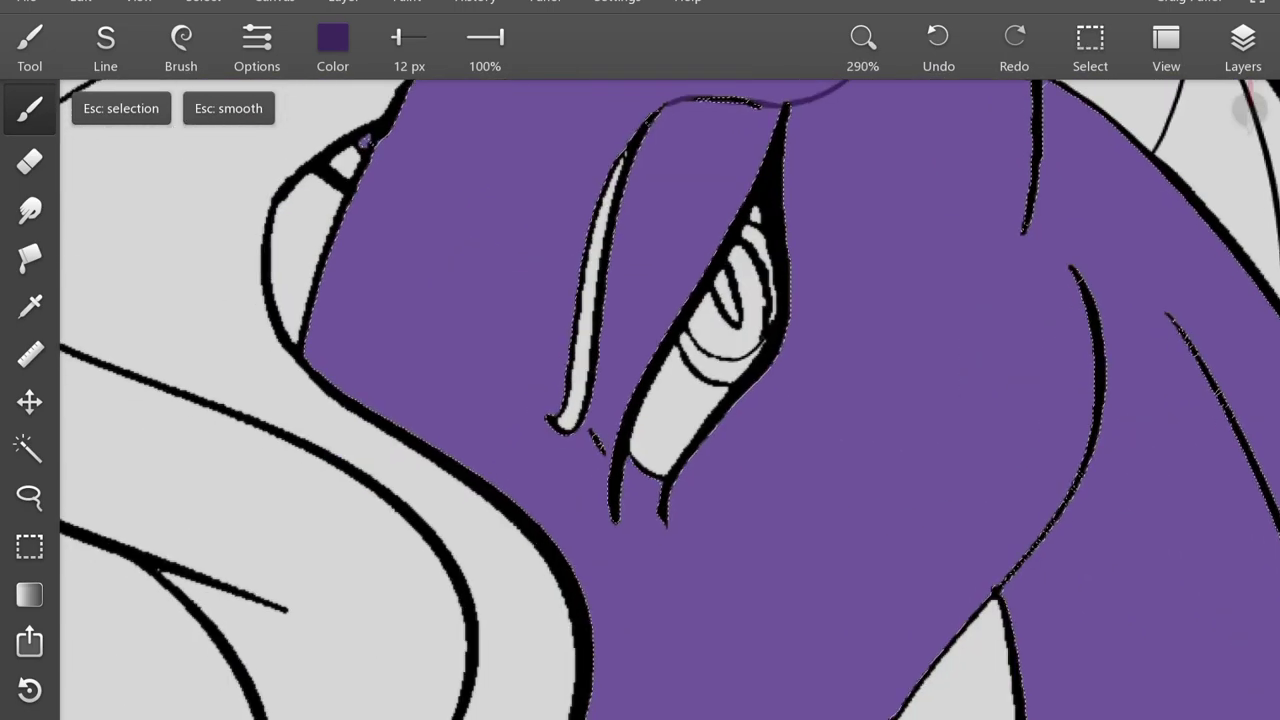
- Draw dark purple lines from the near eye's inner corner to the mane edge and to the brow's lower tip
scroll(640, 400, "up", 3)
scroll(700, 405, "up", 1)
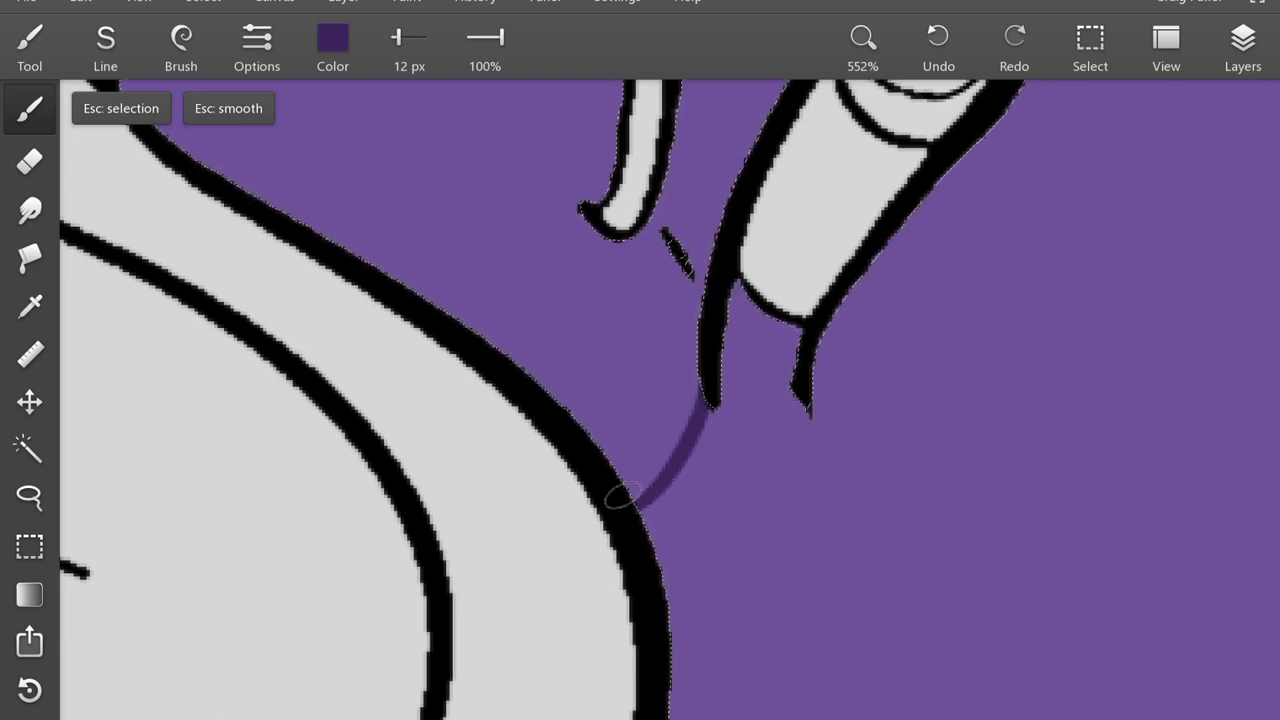
scroll(620, 497, "up", 2)
left_click_drag(651, 222, 696, 320)
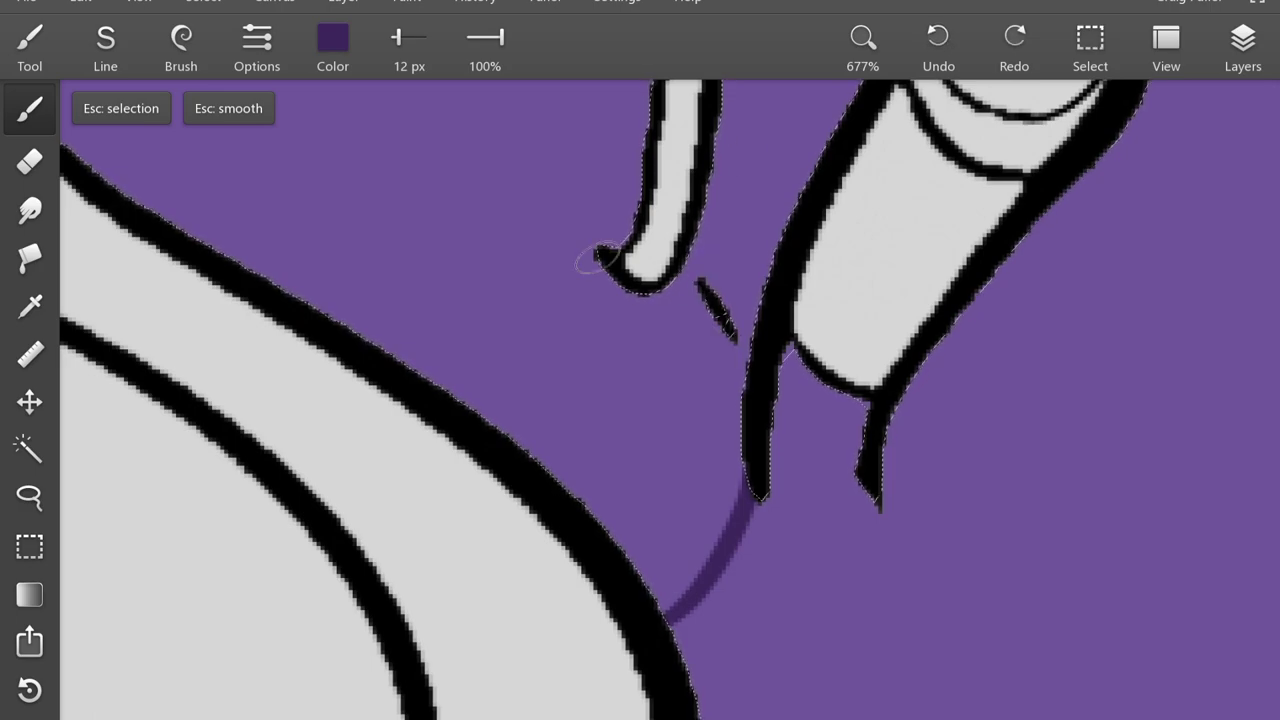
scroll(712, 448, "down", 10)
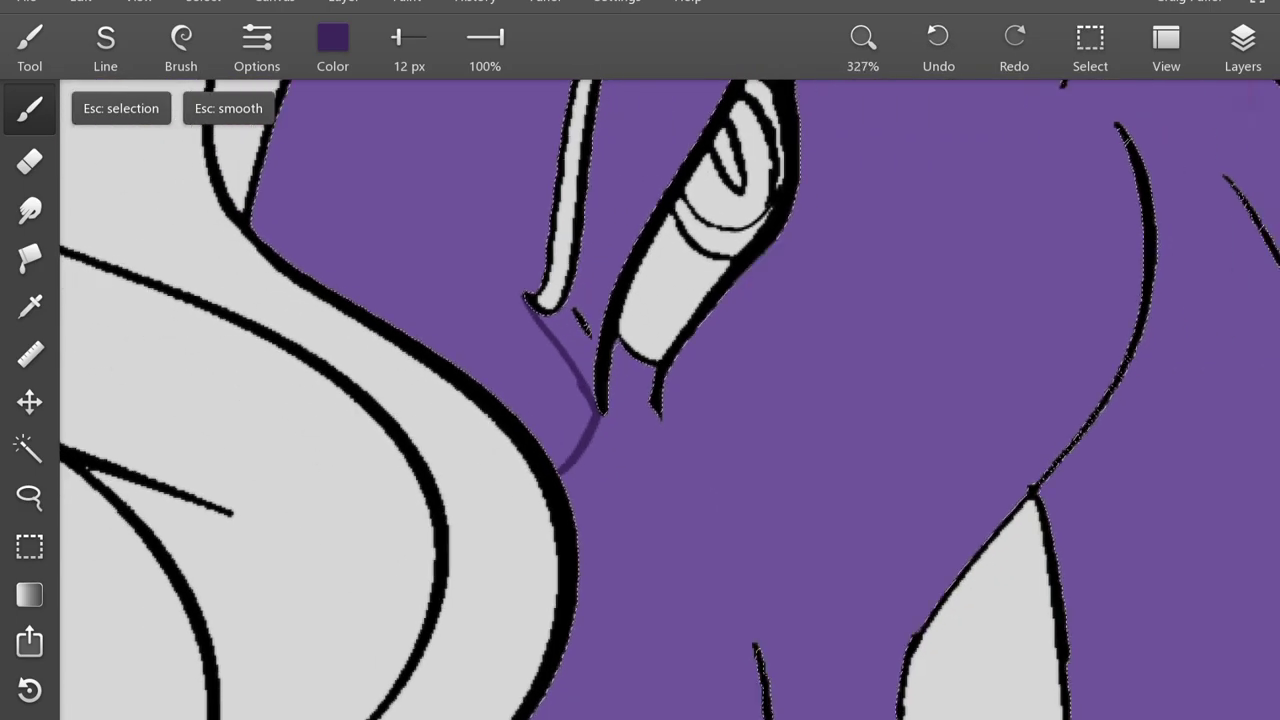
- Outline the inner shading borders of the near ear and the far ear in dark purple
scroll(635, 541, "up", 3)
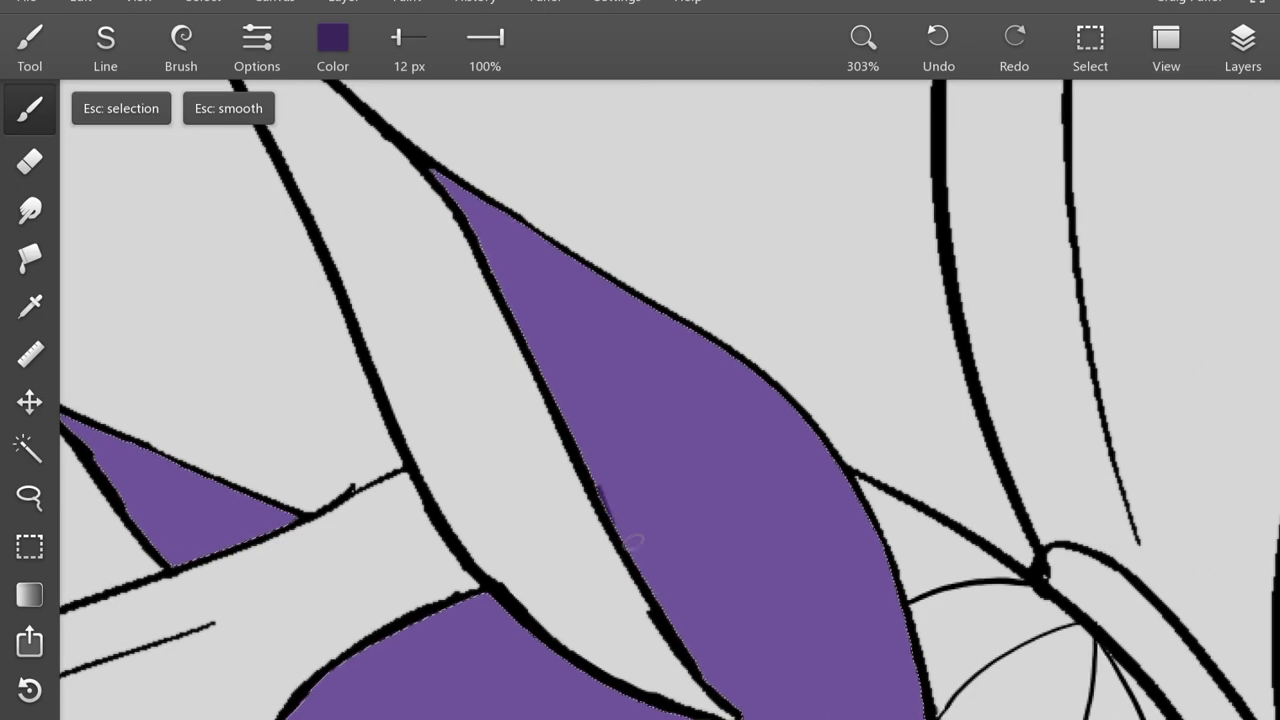
scroll(640, 400, "up", 3)
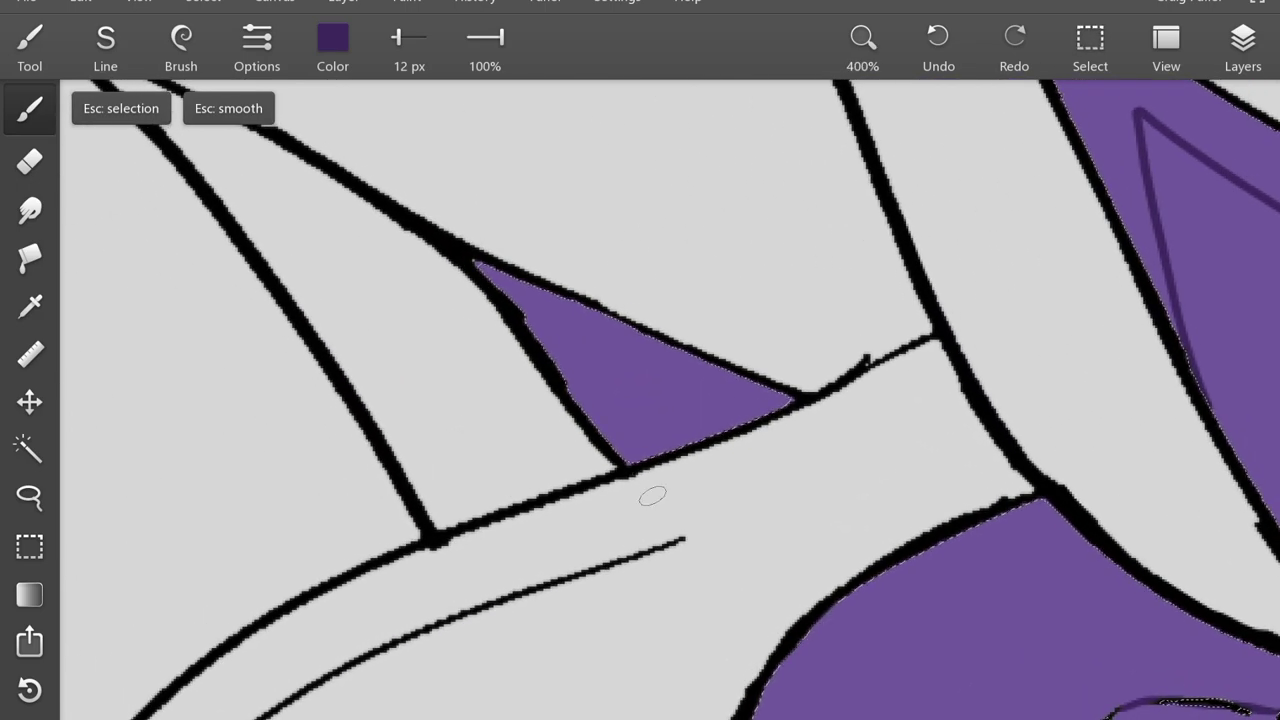
left_click_drag(638, 468, 835, 405)
scroll(640, 400, "down", 1)
scroll(640, 400, "down", 3)
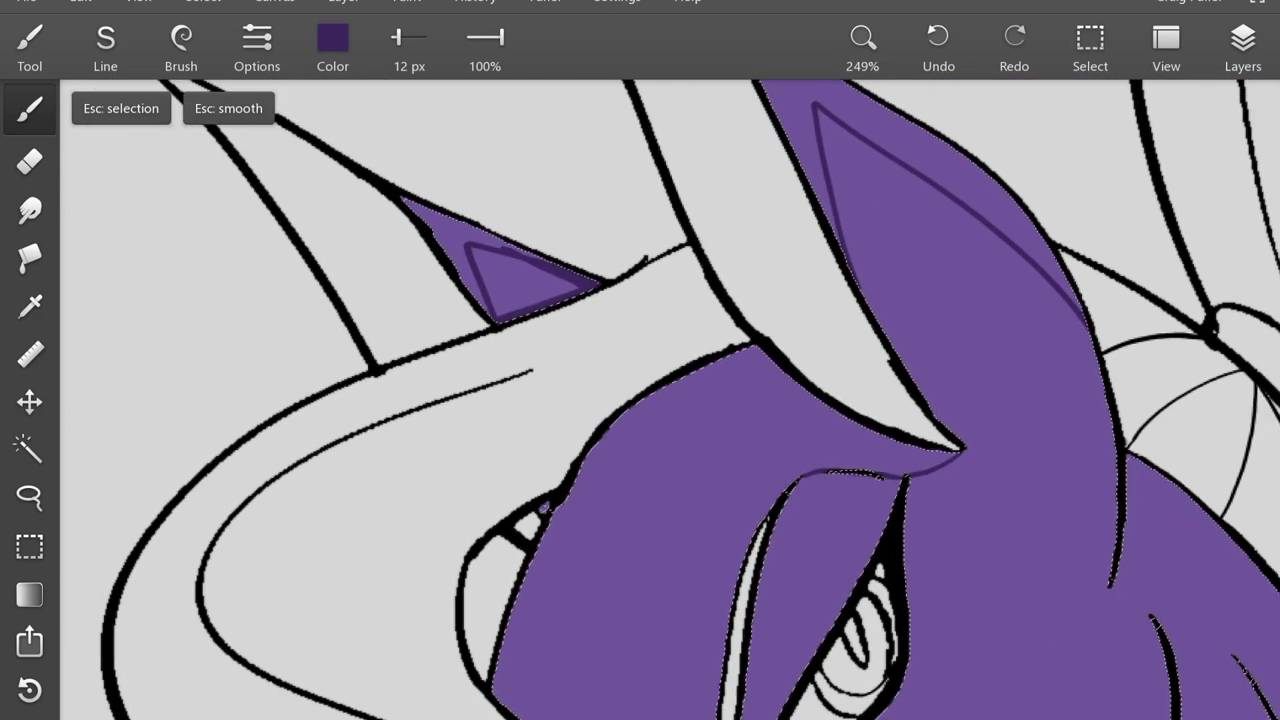
- Draw a curved dark purple line from the base of the near ear to the back edge of the neck
scroll(640, 400, "down", 2)
scroll(640, 400, "up", 5)
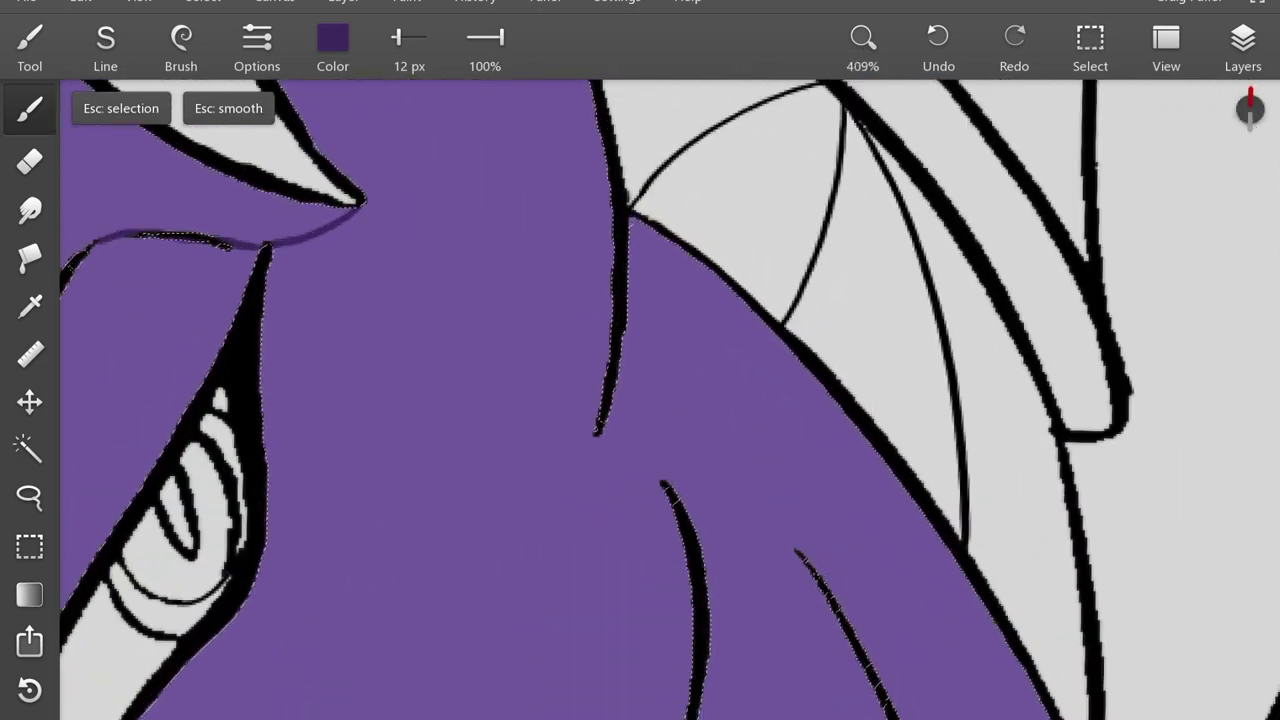
scroll(640, 400, "right", 3)
scroll(640, 400, "down", 5)
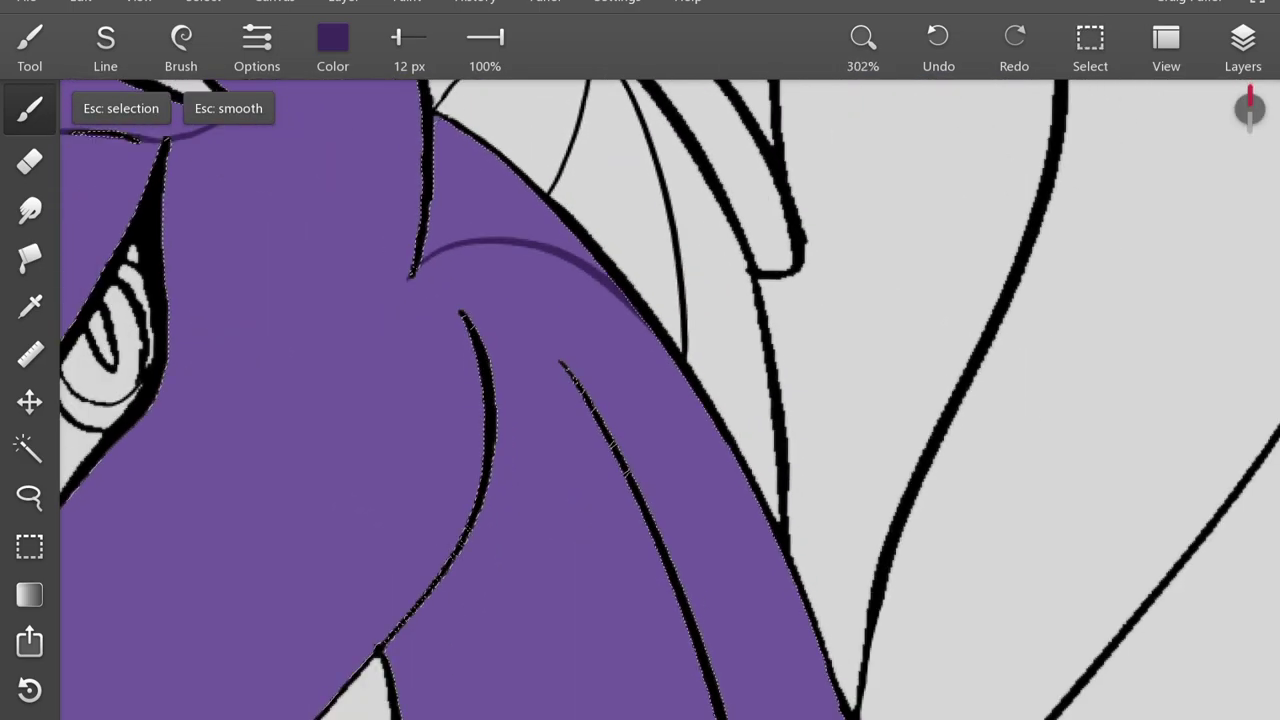
- Draw the muzzle's shadow outline beside the mane through the nostril to the nose tip, and erase its overlap beside the mane
scroll(640, 400, "up", 4)
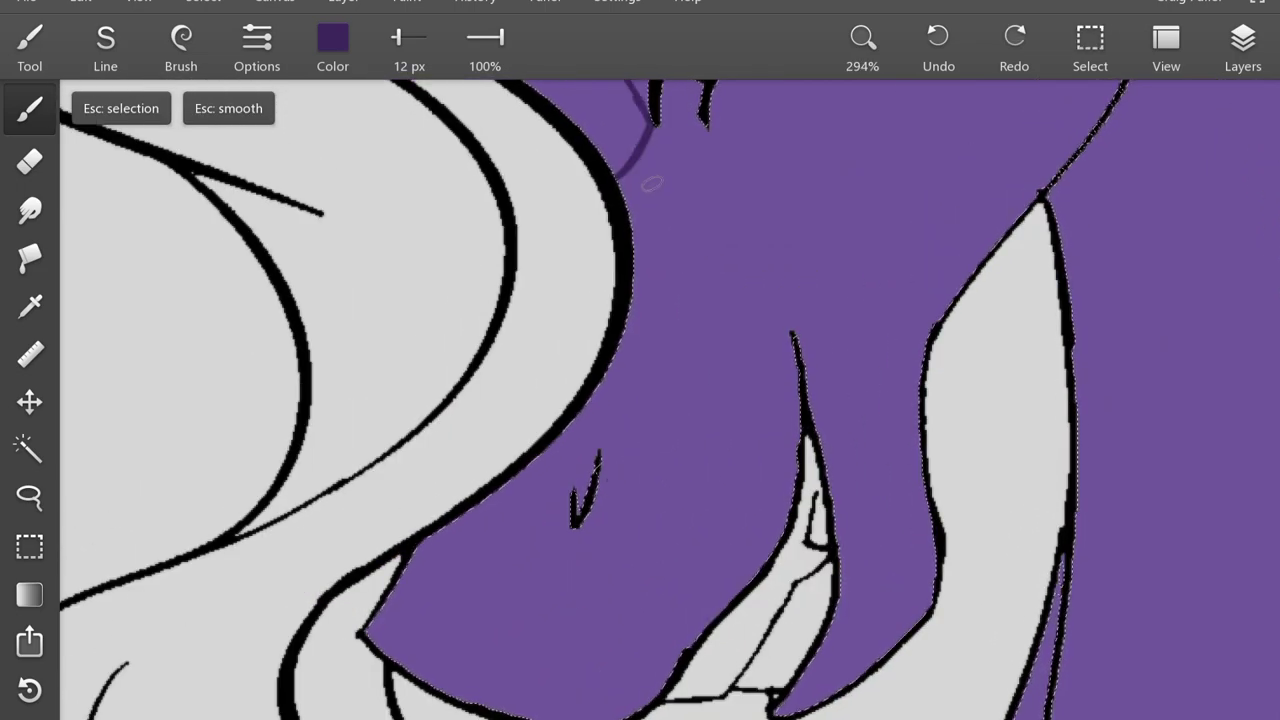
left_click_drag(649, 165, 594, 480)
scroll(594, 480, "up", 2)
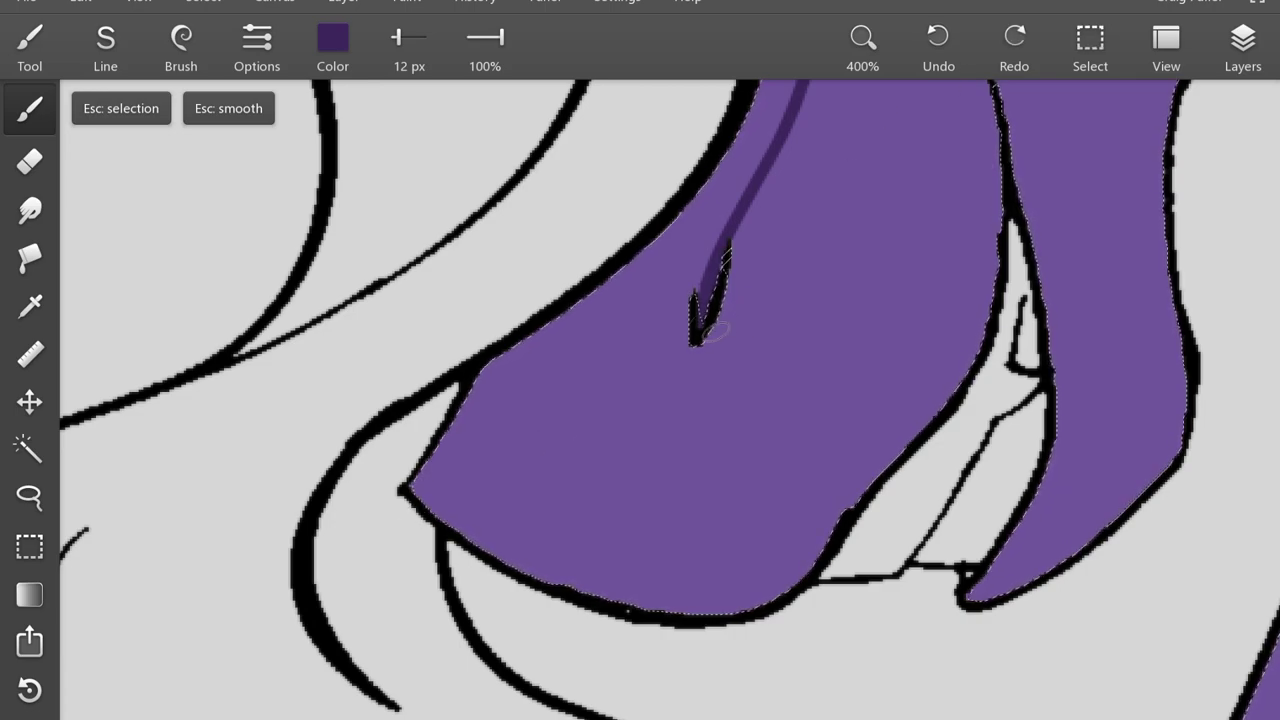
scroll(670, 400, "down", 5)
scroll(670, 400, "up", 5)
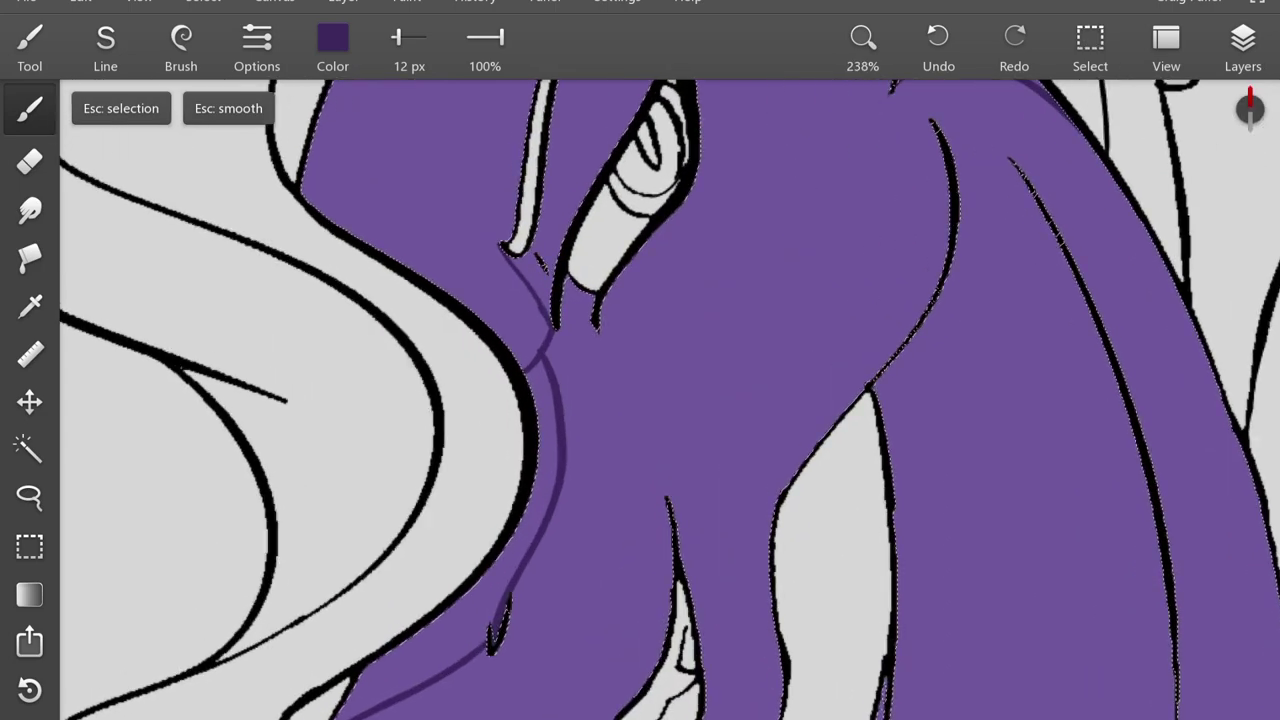
key("e")
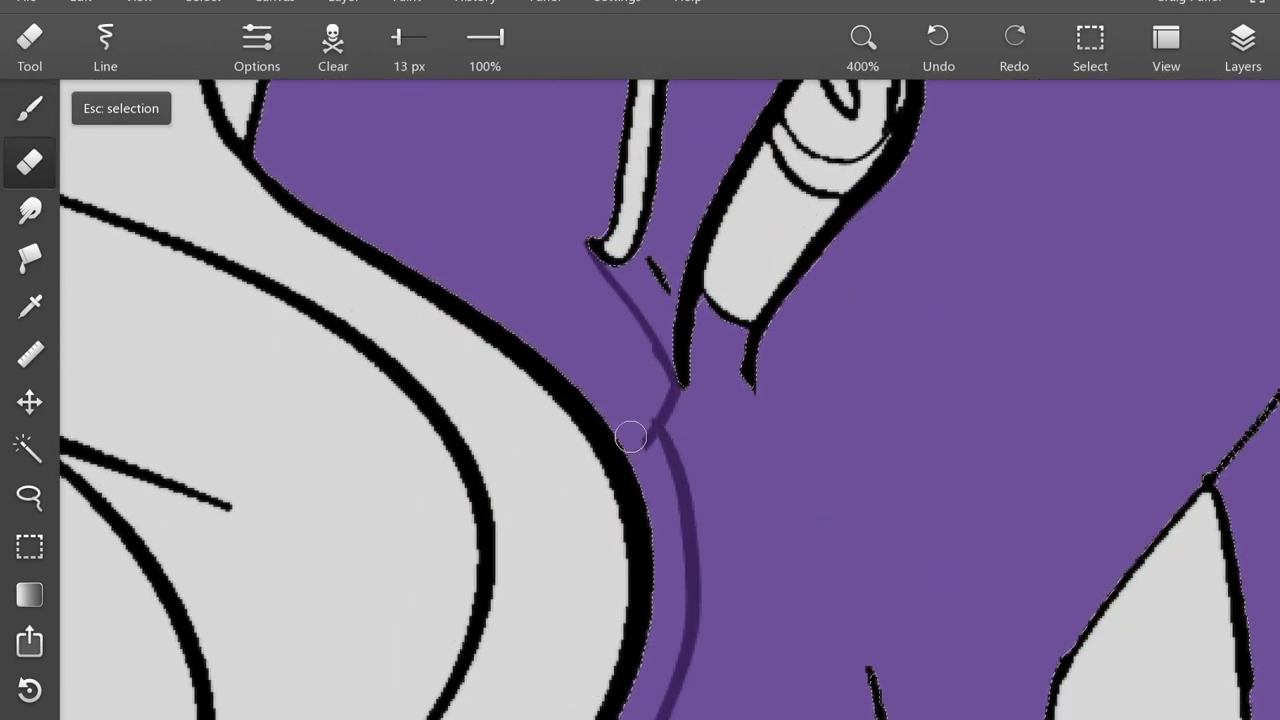
scroll(670, 400, "down", 7)
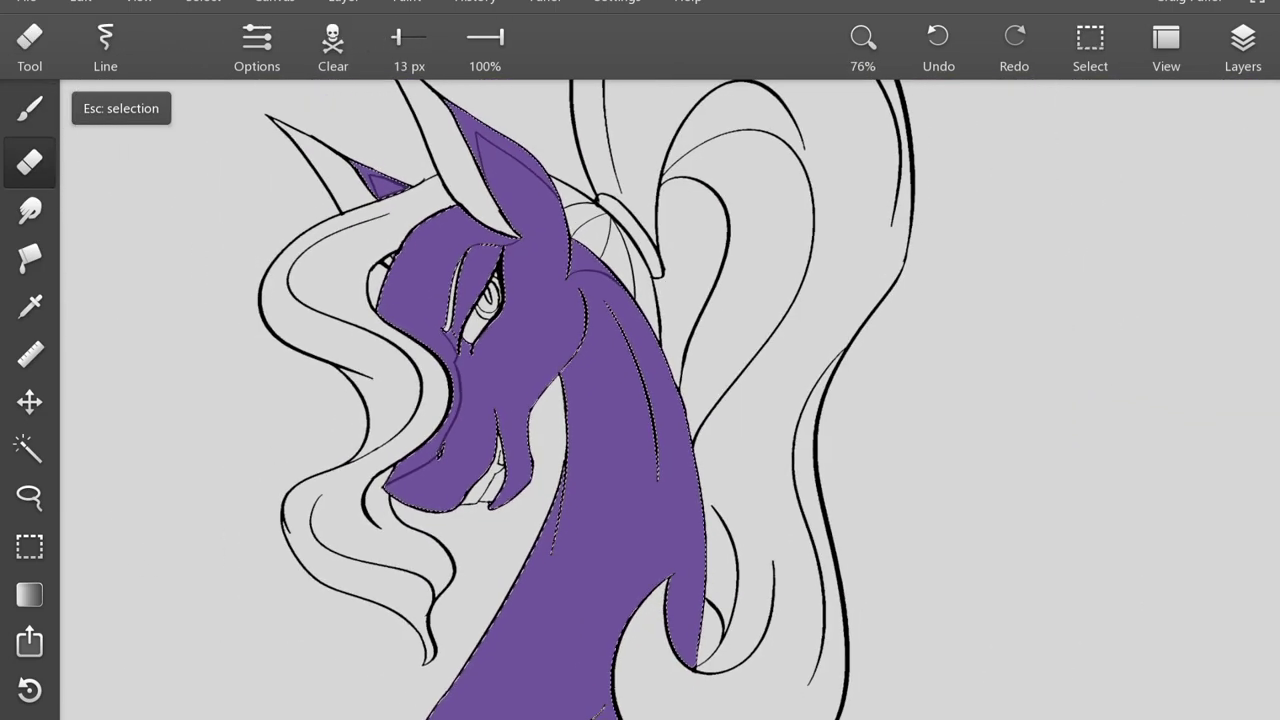
- Draw the throat's shadow line from the top of the cheek line down the neck to its front edge
scroll(600, 118, "up", 5)
key("b")
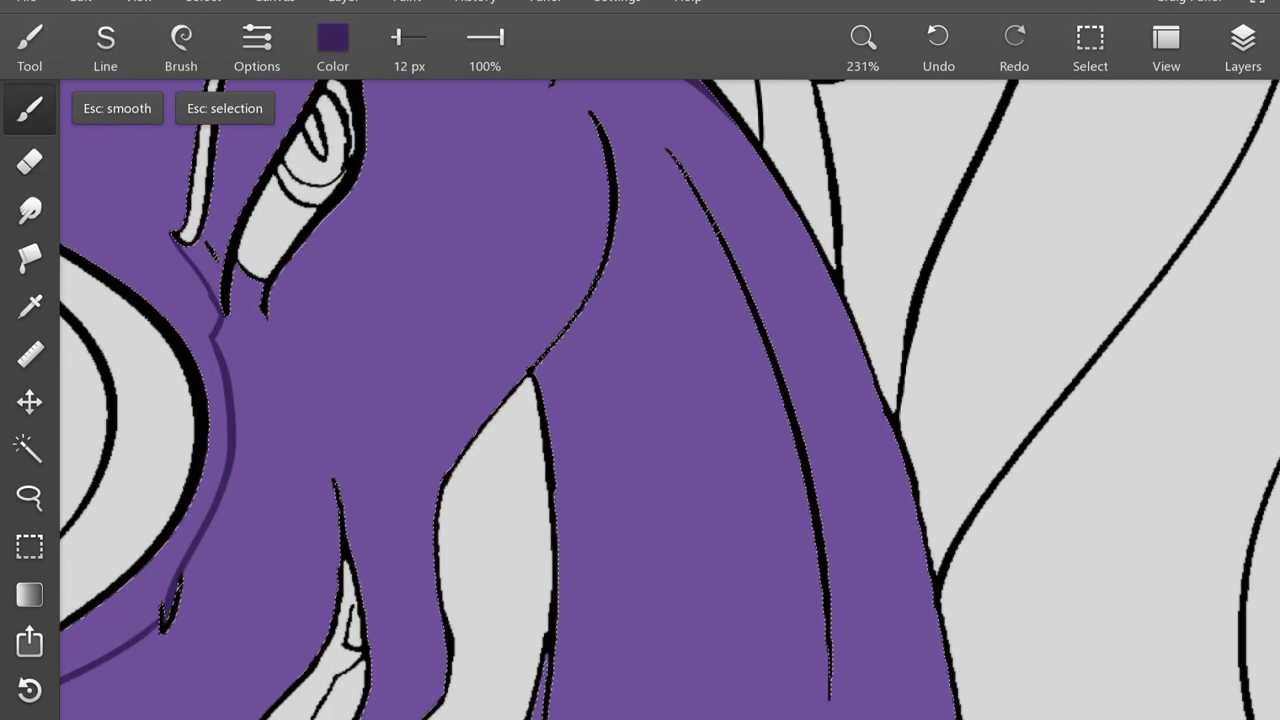
left_click_drag(650, 245, 555, 495)
scroll(640, 400, "down", 3)
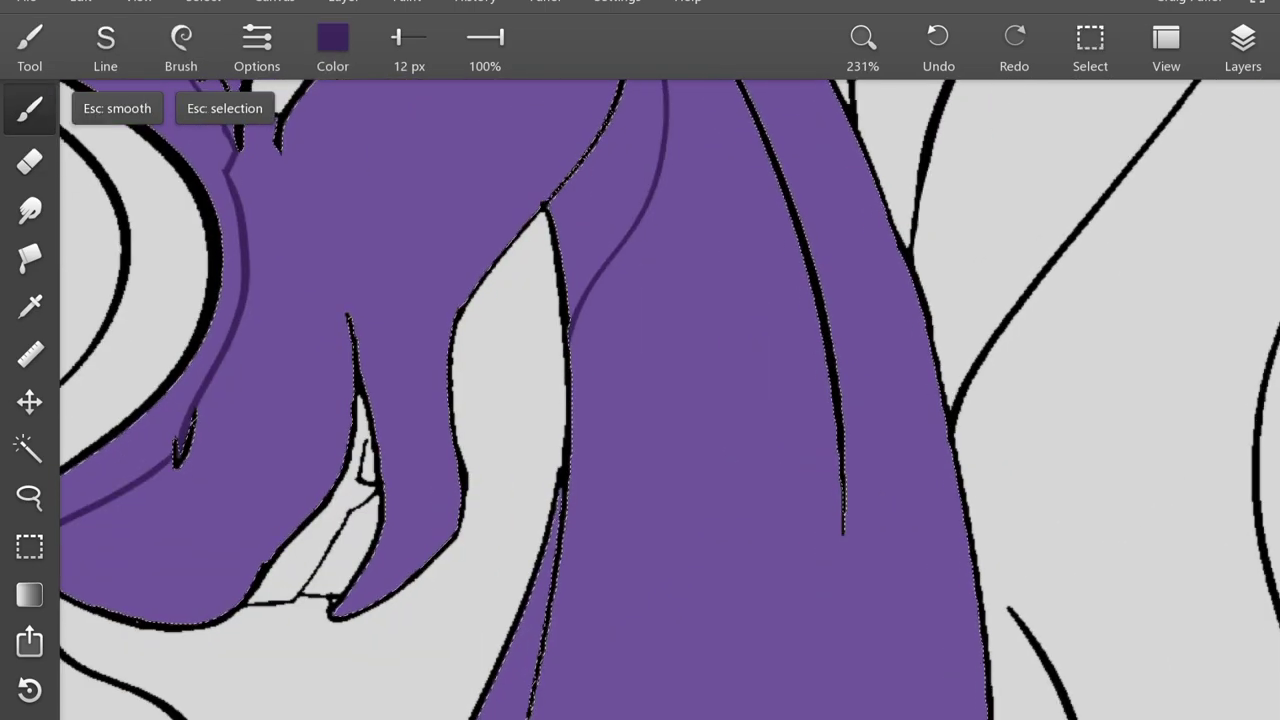
scroll(640, 400, "up", 3)
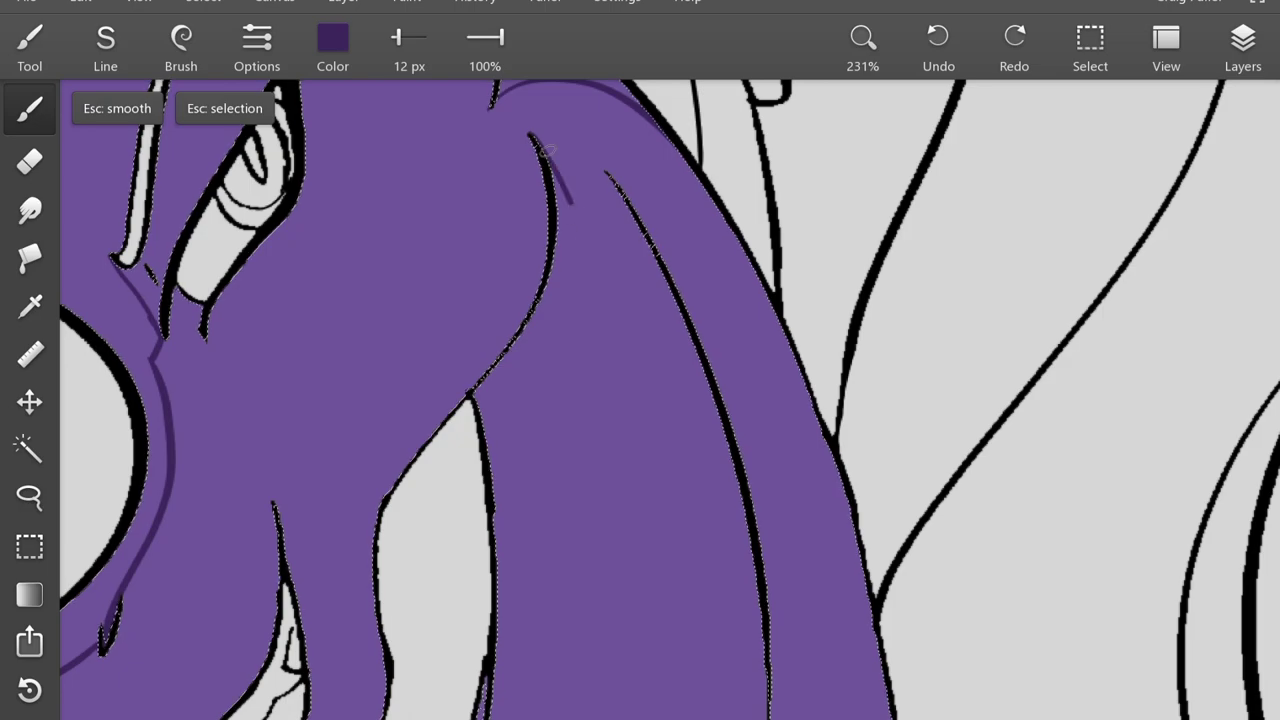
scroll(640, 400, "down", 5)
mouse_move(638, 265)
left_mouse_down()
mouse_move(585, 450)
mouse_move(490, 555)
left_mouse_up()
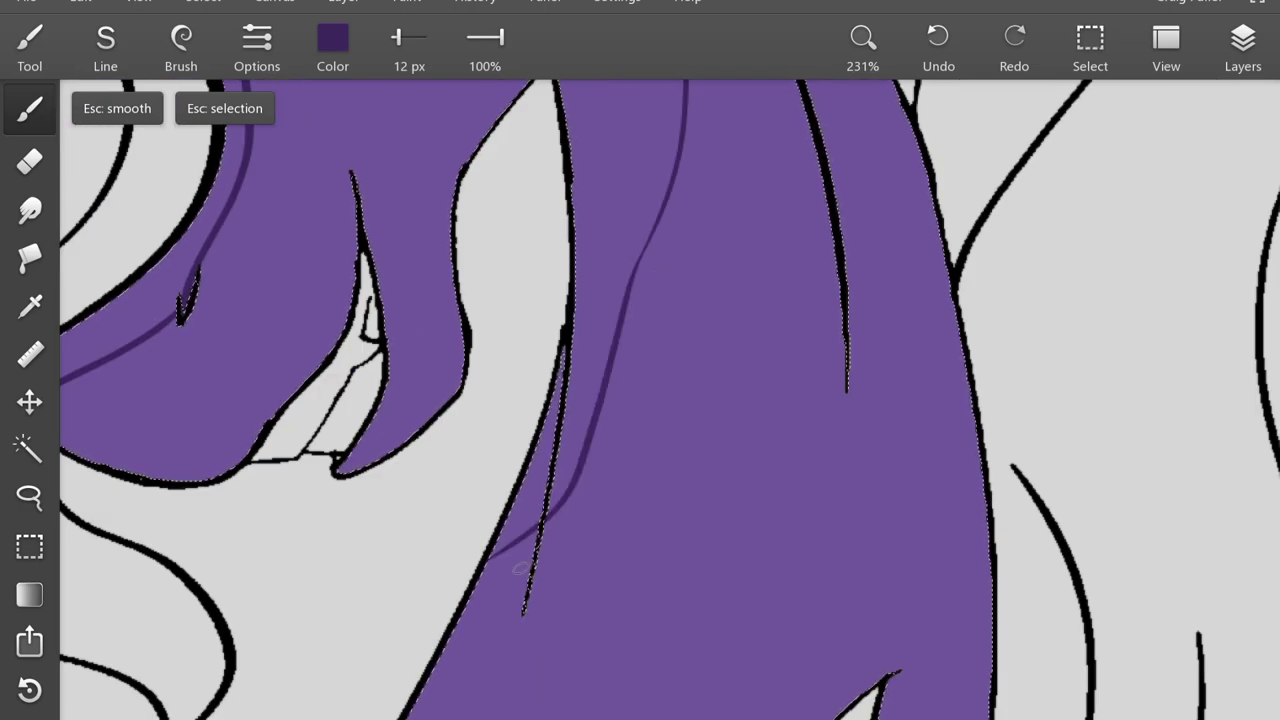
scroll(520, 568, "up", 3)
- Draw a crescent-shaped dark purple line on the neck around the outside of the ponytail's lower curl
scroll(634, 409, "down", 5)
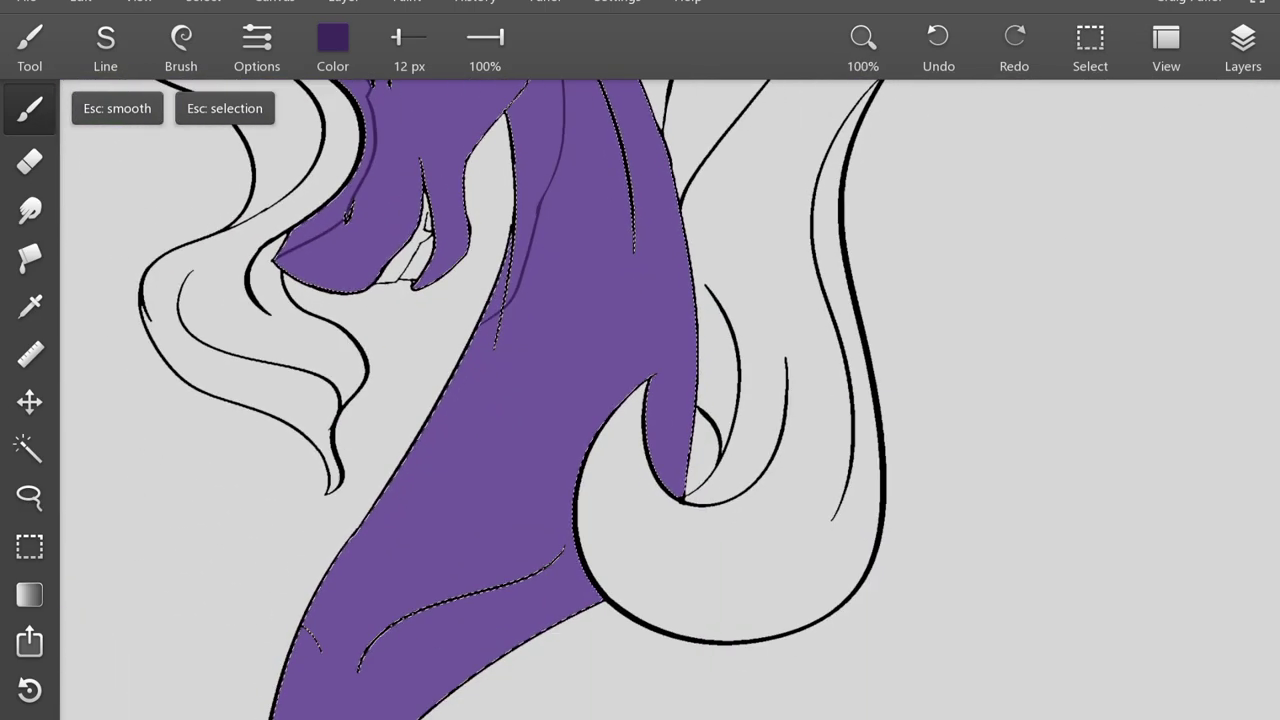
scroll(588, 507, "up", 5)
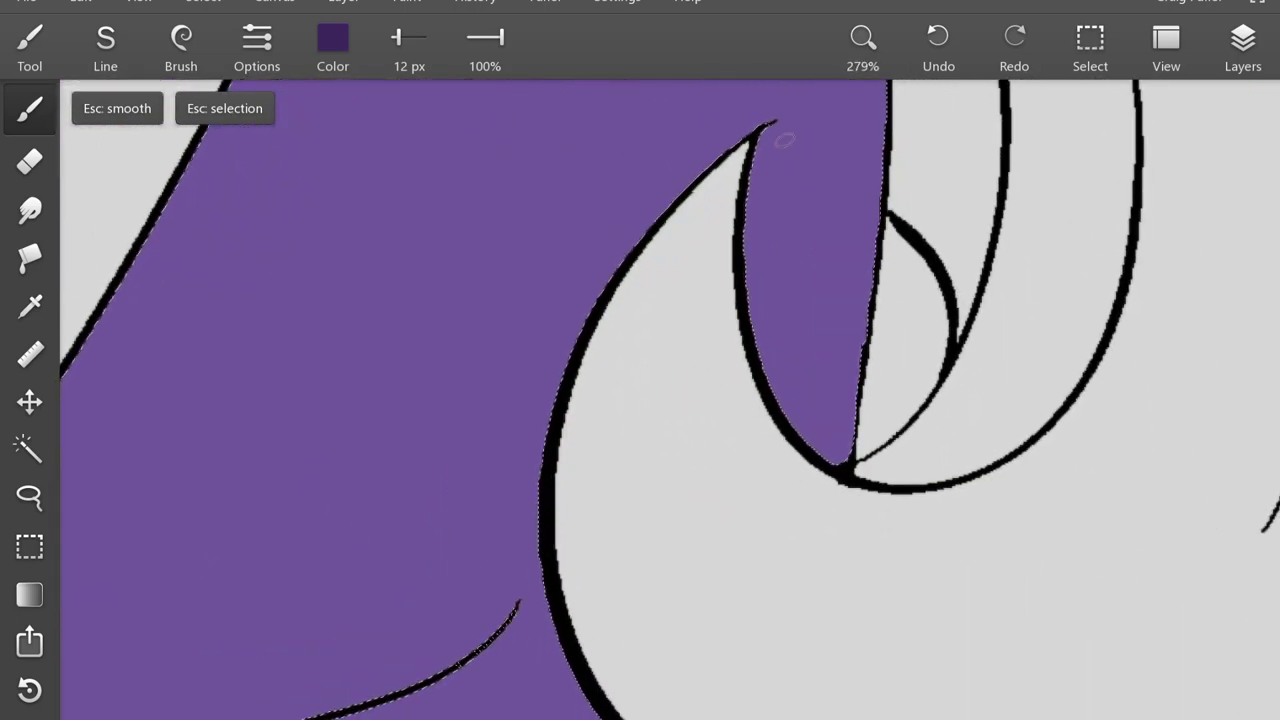
scroll(783, 143, "down", 5)
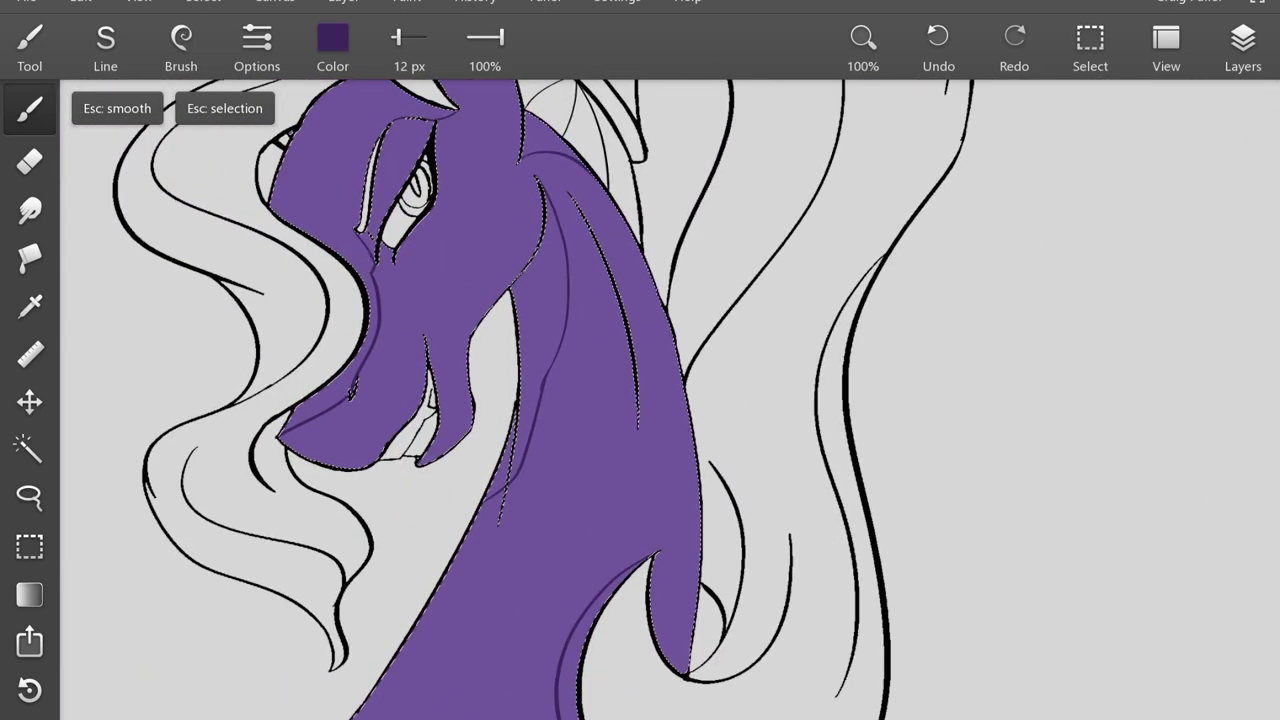
- Redirect the shadow line behind the ear to the neck's muscle line, and extend it from that line's lower end to the neck's back edge
scroll(563, 150, "up", 5)
key("e")
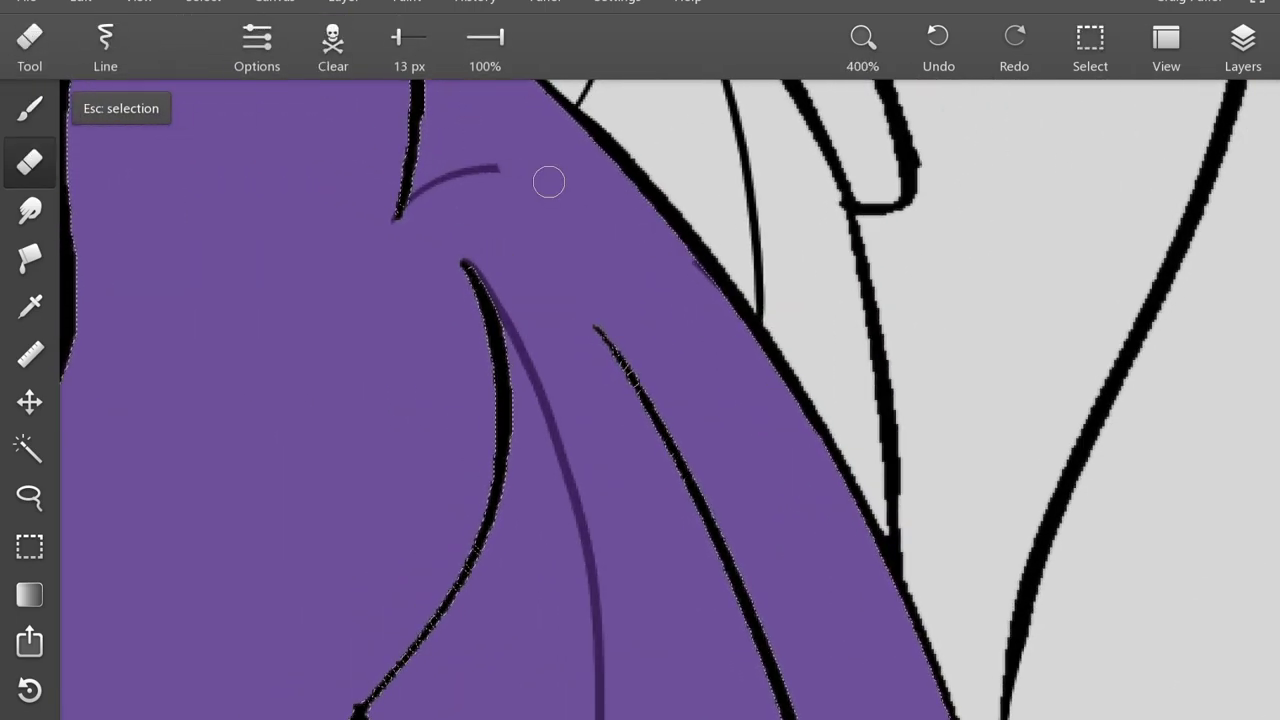
key("b")
scroll(648, 383, "down", 3)
scroll(542, 387, "up", 1)
scroll(541, 450, "down", 5)
scroll(541, 450, "up", 1)
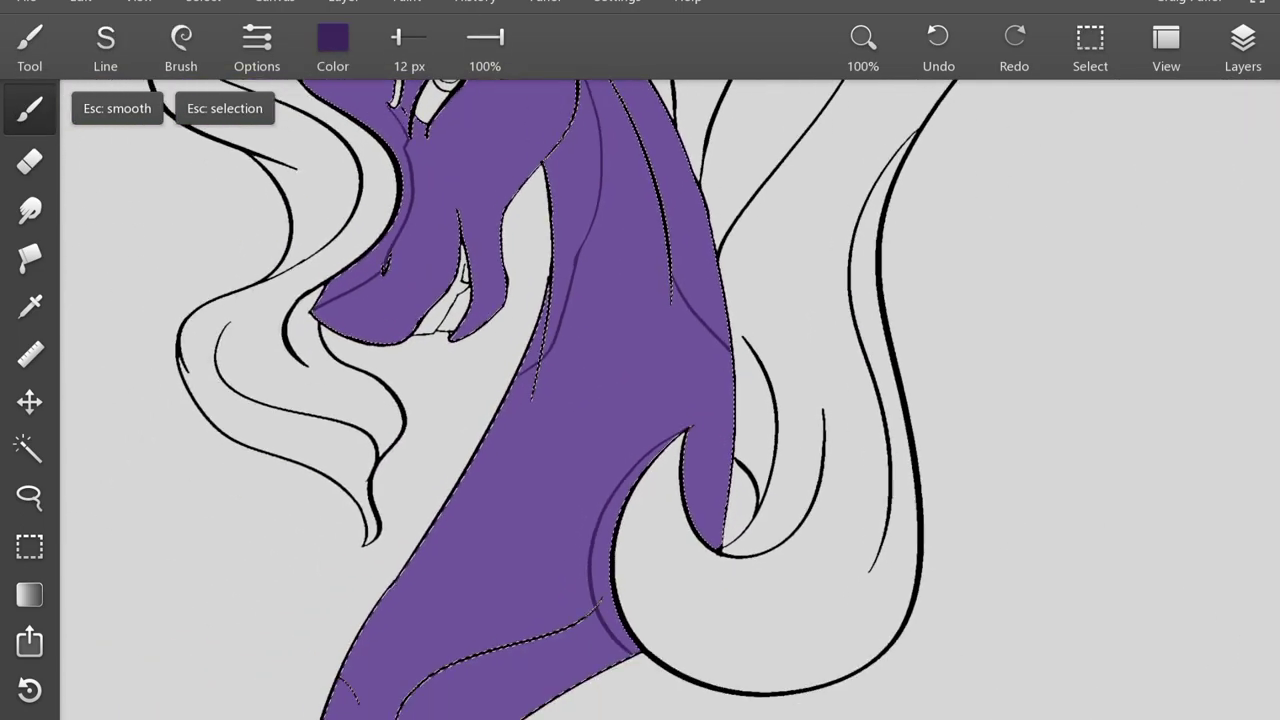
- Draw a shadow line down the front of the neck toward the chest, and erase the overlap at the throat
scroll(727, 186, "up", 3)
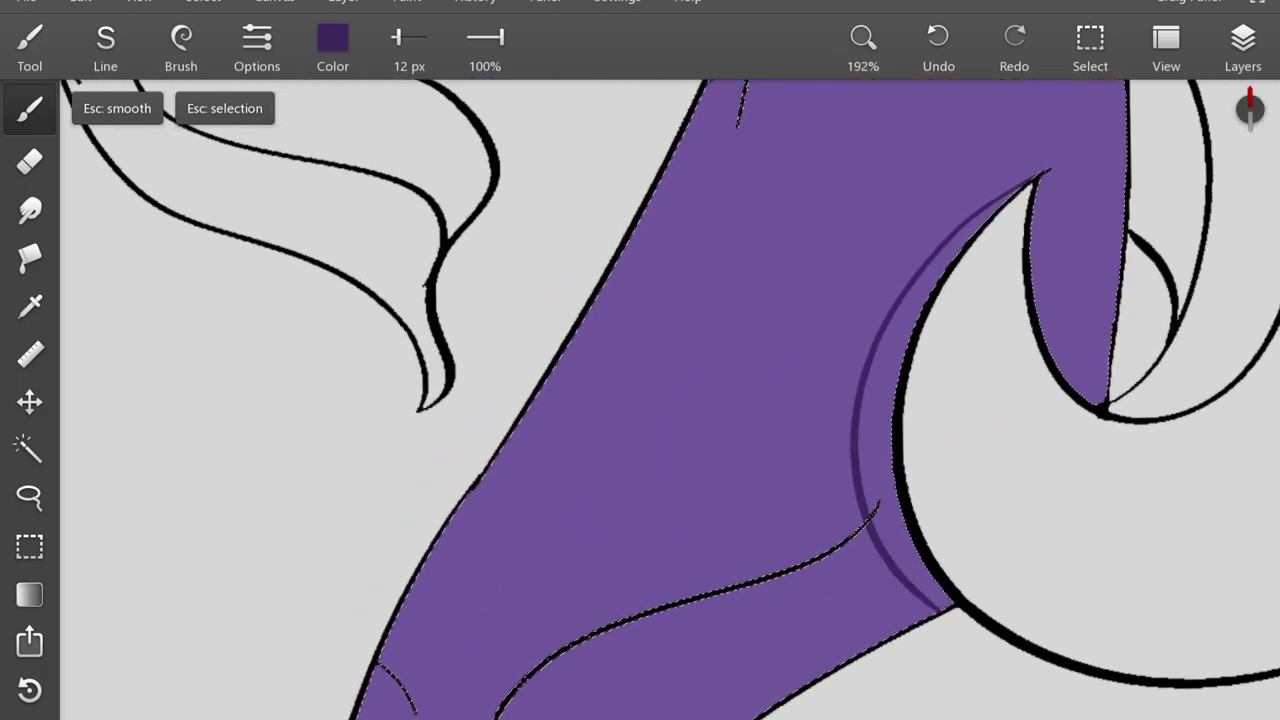
scroll(575, 482, "down", 5)
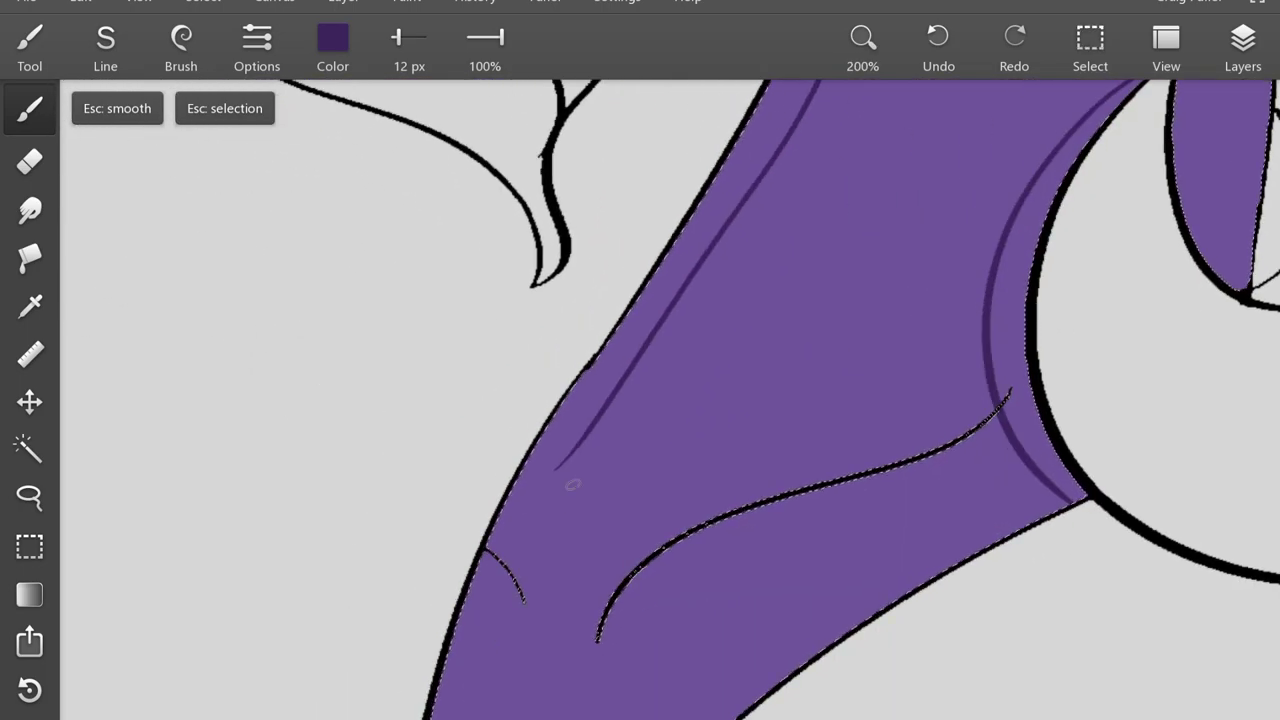
scroll(644, 360, "down", 5)
scroll(644, 360, "up", 6)
key("e")
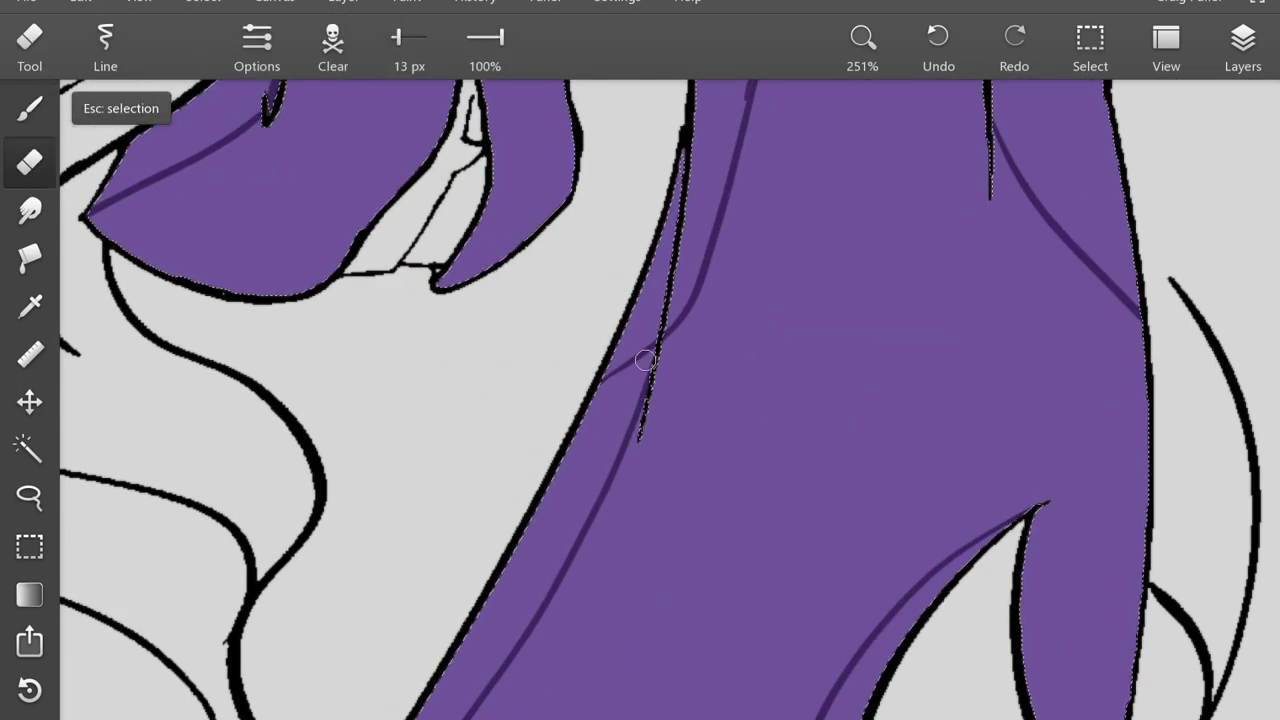
- Hide Layer 5 and fill the outlined forehead and muzzle shadow with dark purple on Layer 6
left_click(1243, 45)
left_click(1028, 297)
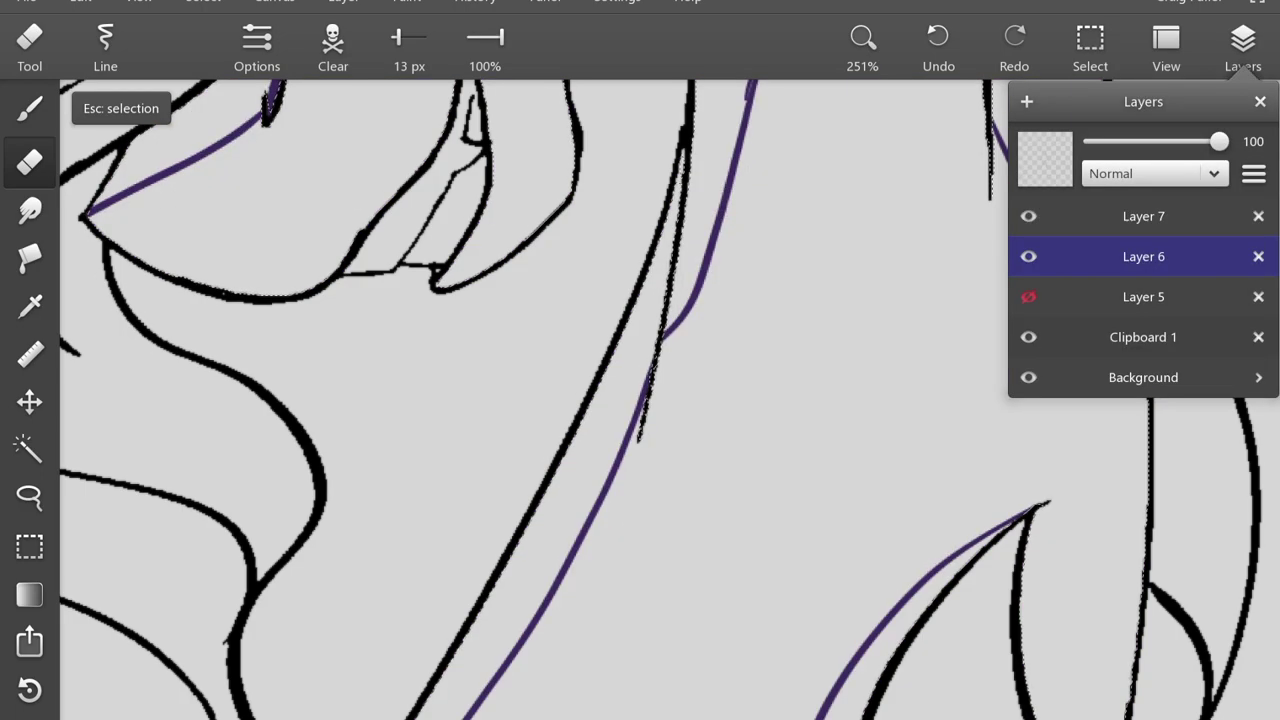
scroll(640, 400, "up", 5)
key("s")
key("f")
left_click(611, 271)
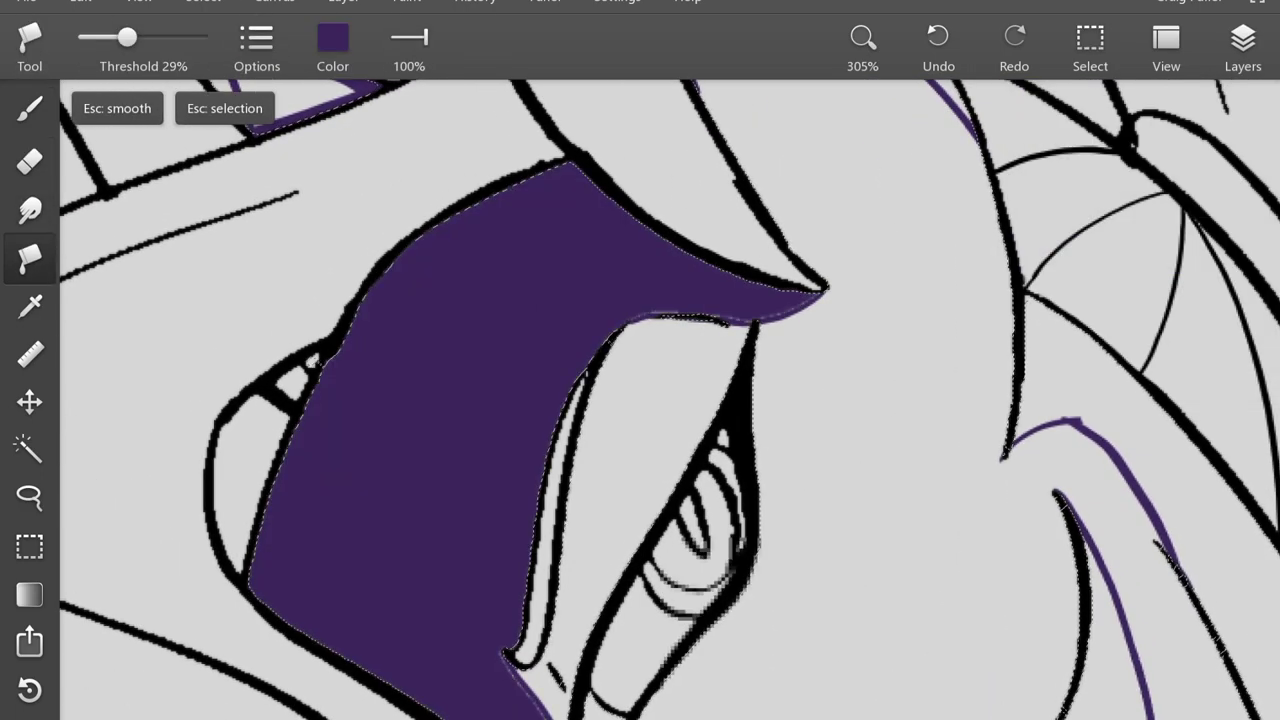
- Fill the outer borders of the far ear and the near ear with the same dark purple
left_click_drag(611, 271, 811, 598)
left_click(439, 374)
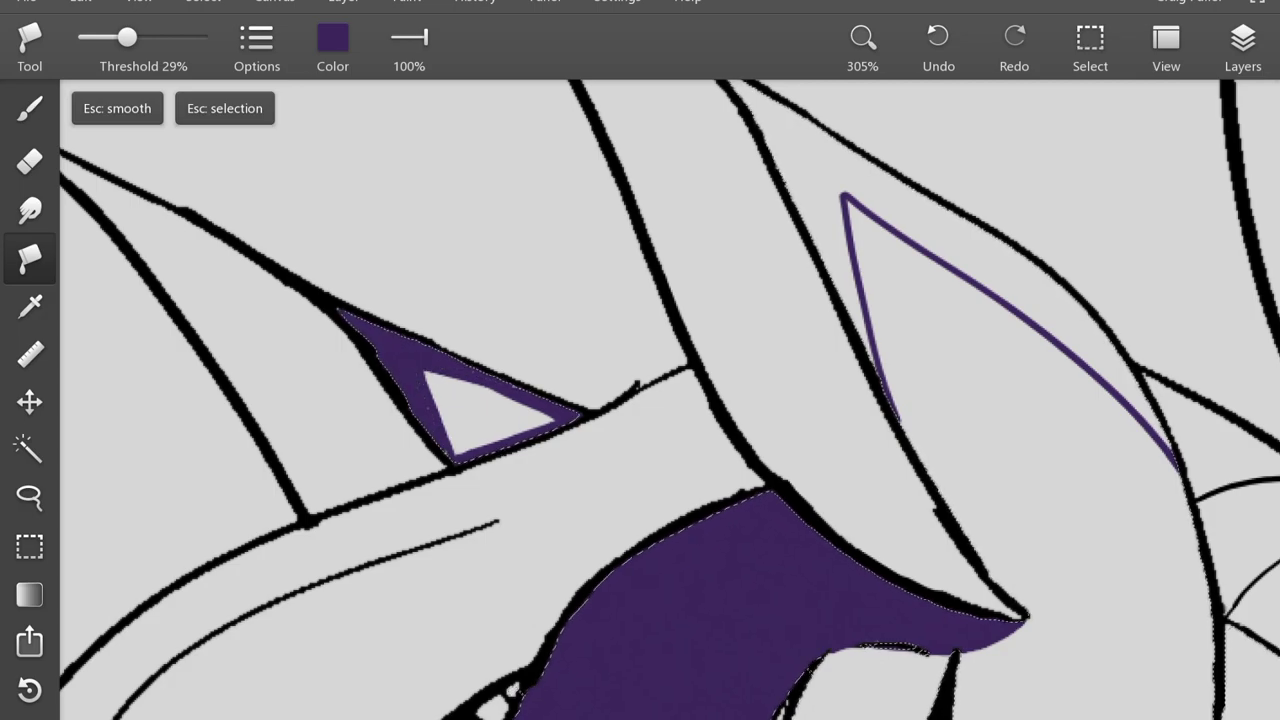
left_click_drag(640, 400, 409, 477)
left_click(720, 300)
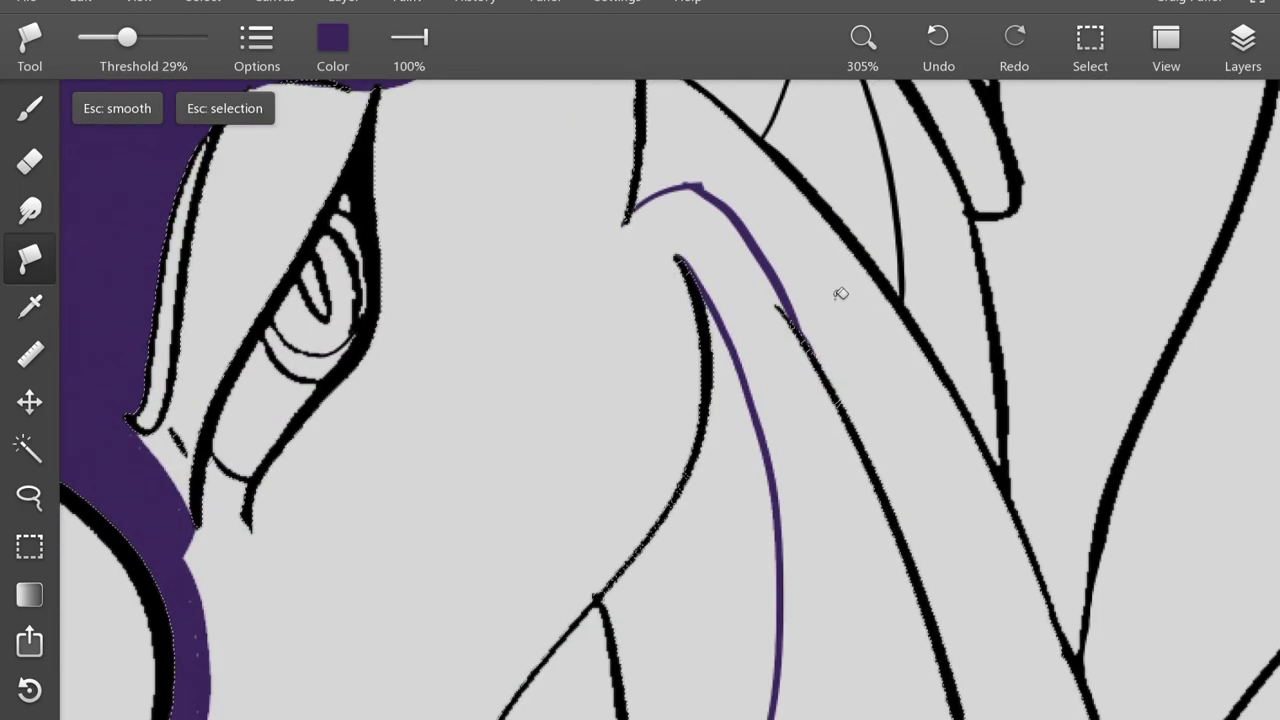
- Fill the shadow areas along the back of the neck and beneath the jaw with dark purple
left_click(841, 293)
scroll(740, 517, "down", 2)
left_click(740, 517)
scroll(740, 517, "down", 5)
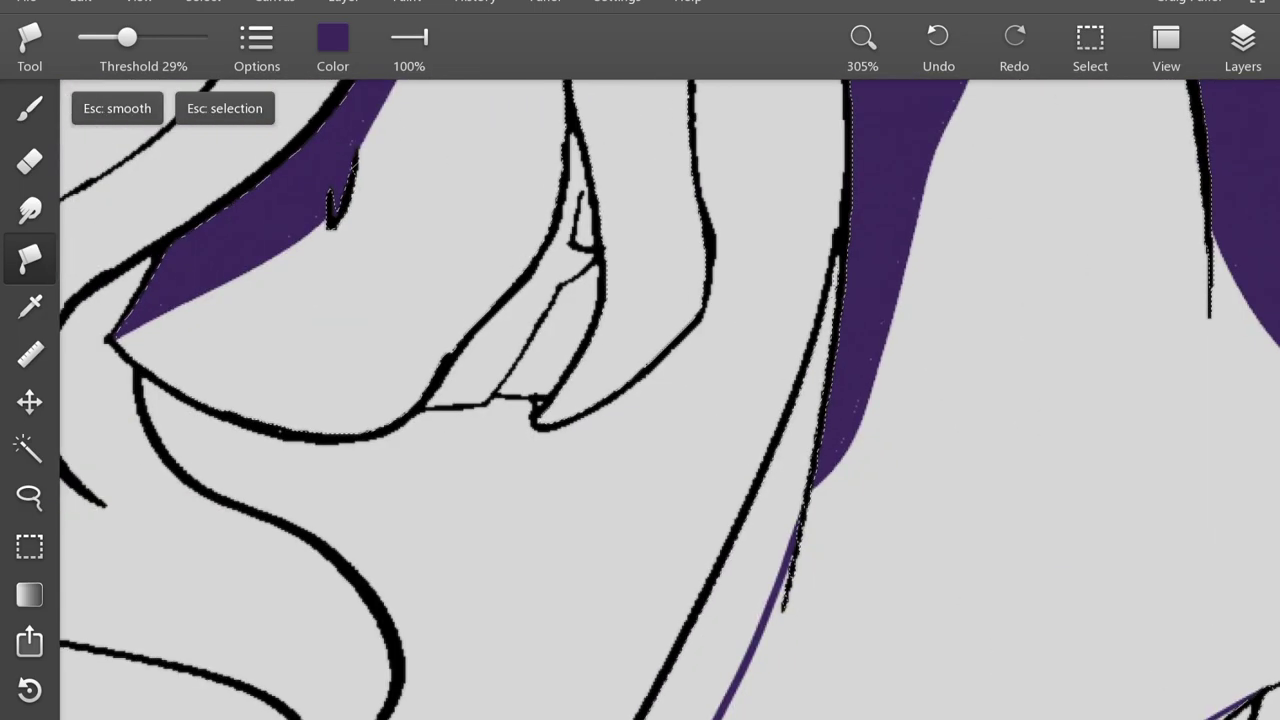
- Fill the strip along the front of the neck and the crescent around the ponytail curl with dark purple
scroll(714, 400, "down", 5)
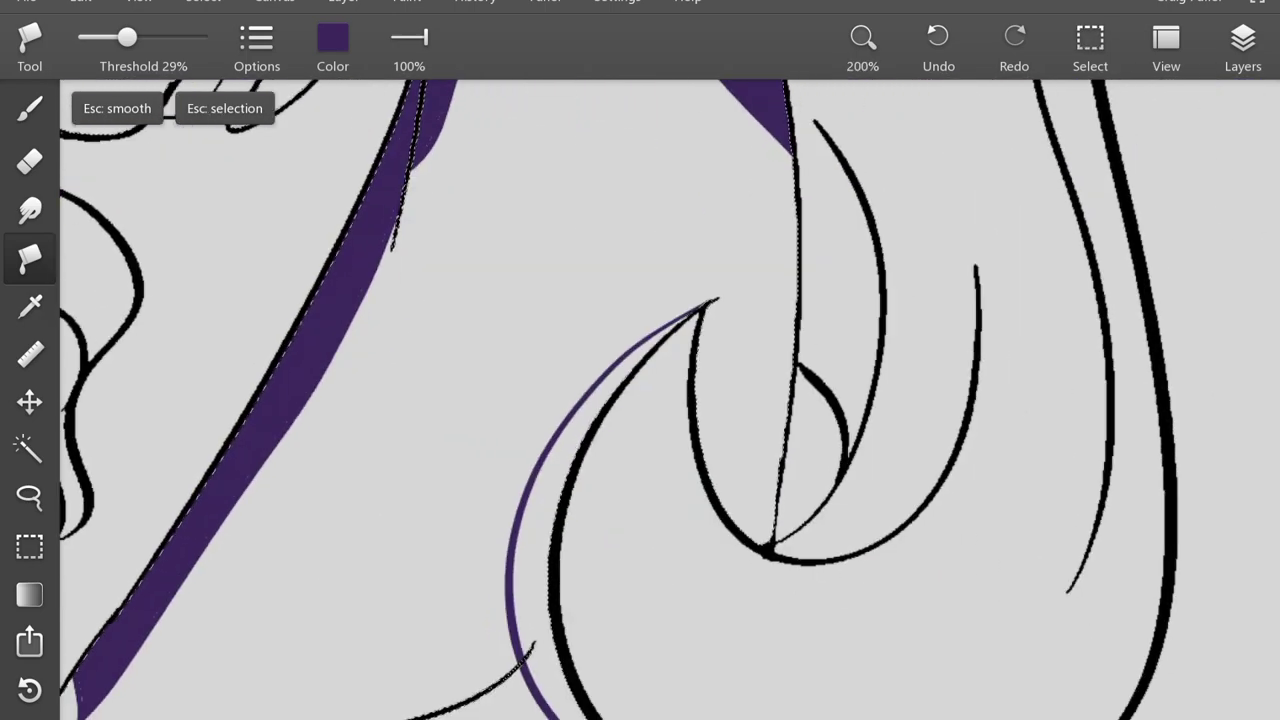
scroll(640, 400, "down", 2)
left_click(532, 520)
- Draw a curved dark purple line above the shoulder crease, from the curl's crescent shadow to the crease's lower end
scroll(640, 400, "down", 5)
scroll(640, 400, "up", 6)
scroll(700, 400, "up", 2)
key("b")
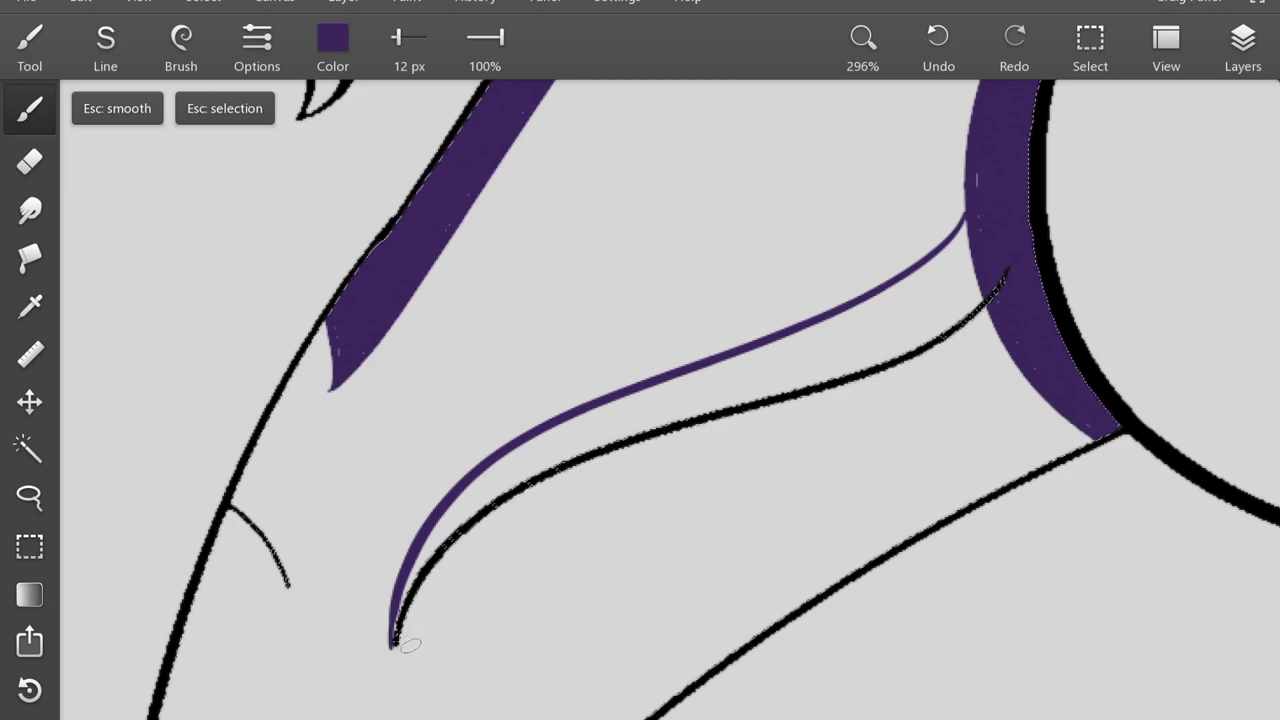
- Fill the strip above the shoulder crease and the small fold on the chest with dark purple
key("g")
left_click(500, 491)
scroll(640, 400, "down", 6)
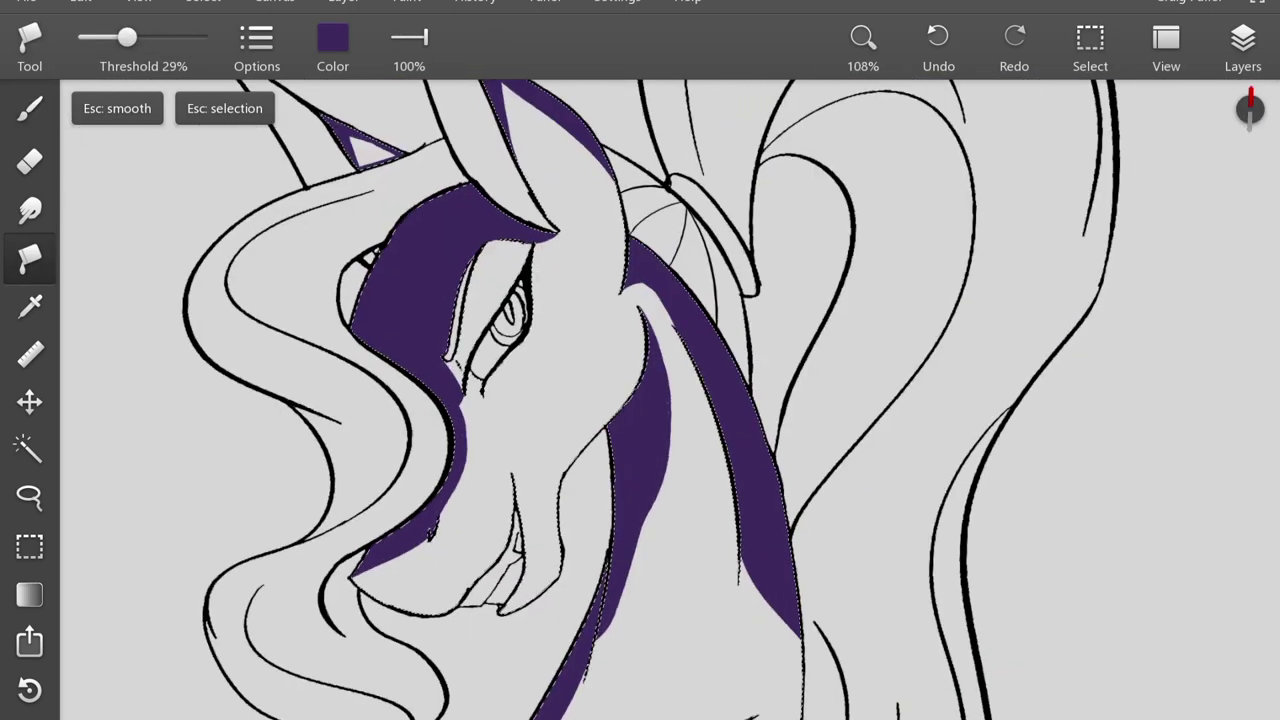
scroll(640, 400, "up", 1)
scroll(640, 400, "down", 3)
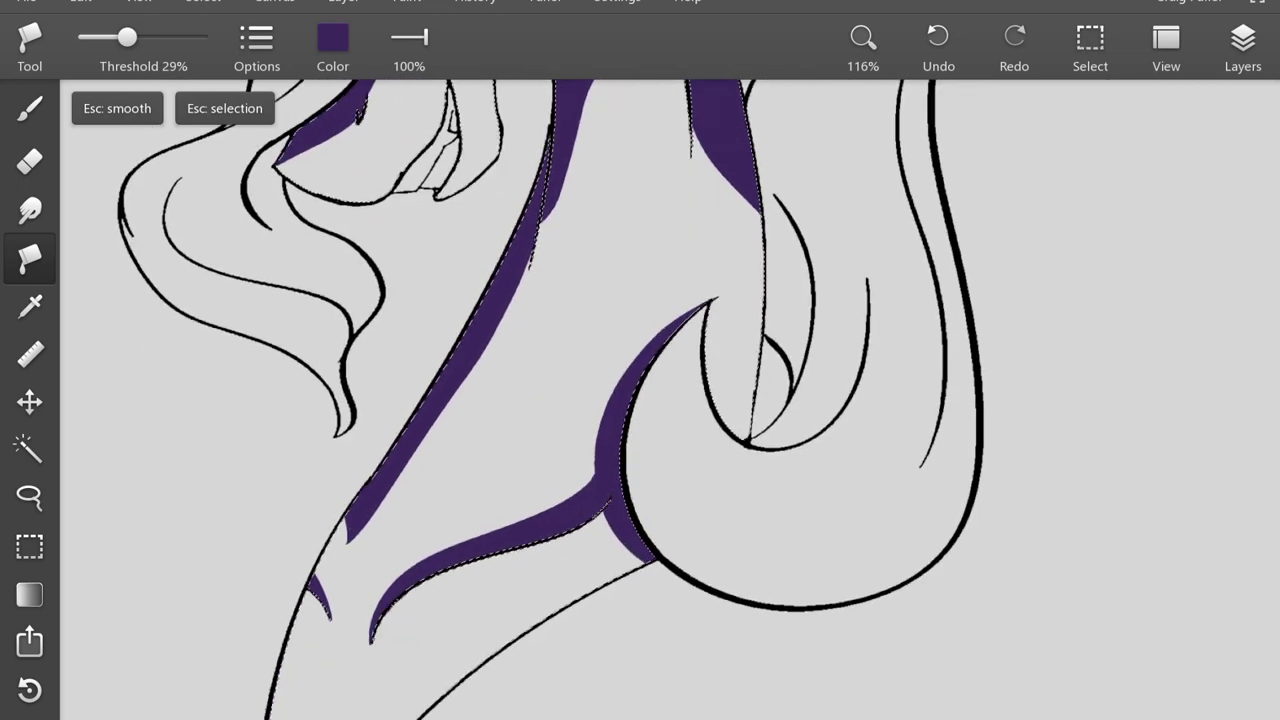
- Outline and fill a dark purple shadow inside the opening of the ponytail curl
scroll(700, 450, "up", 5)
key("b")
left_click_drag(520, 322, 540, 152)
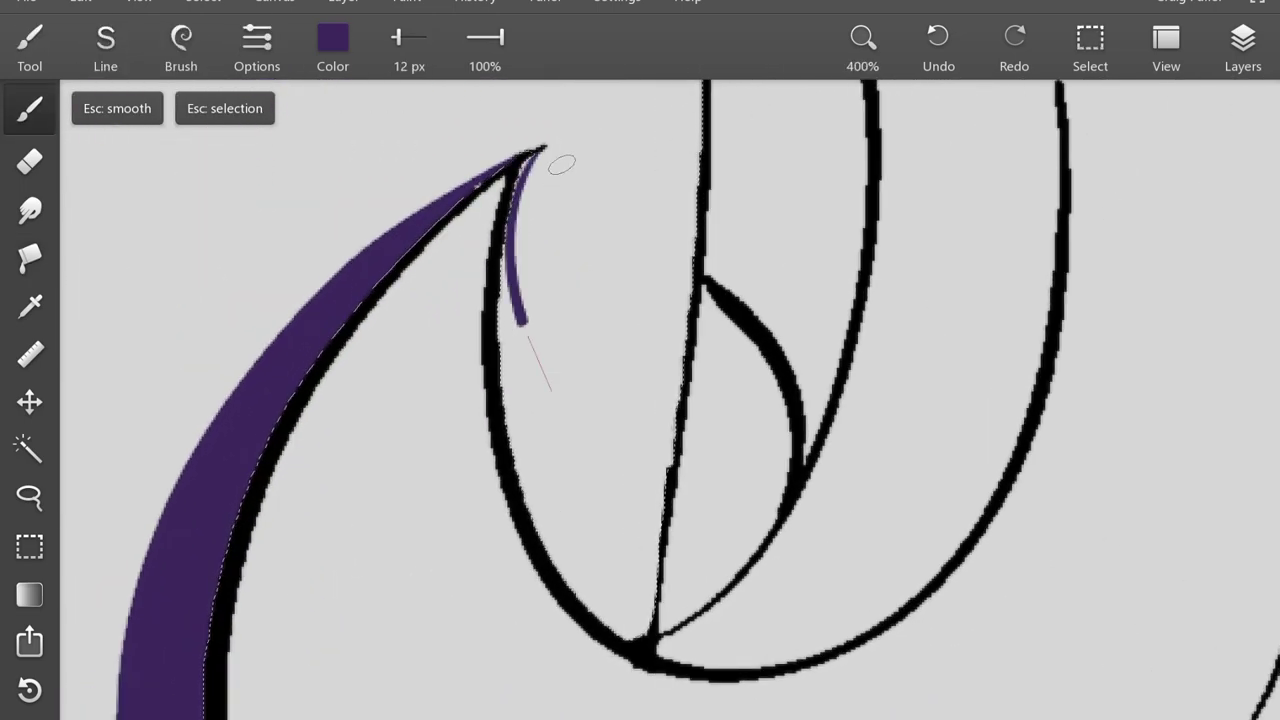
key("f")
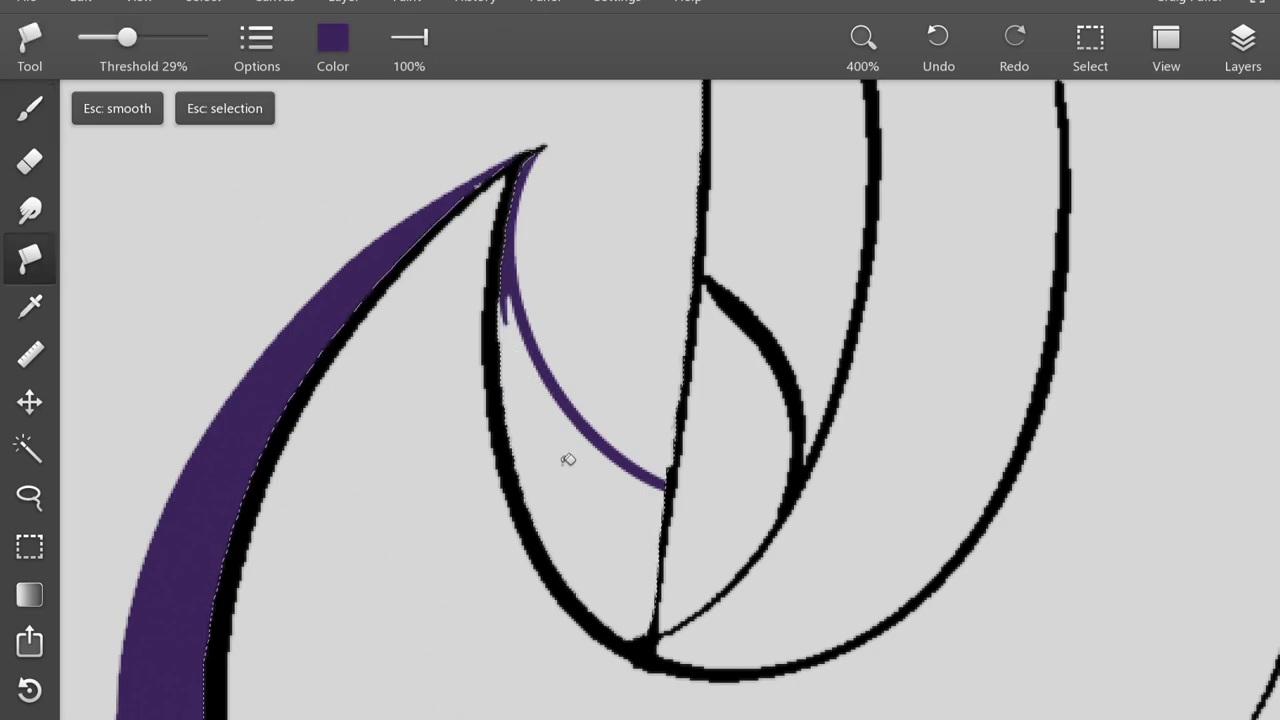
scroll(640, 400, "down", 5)
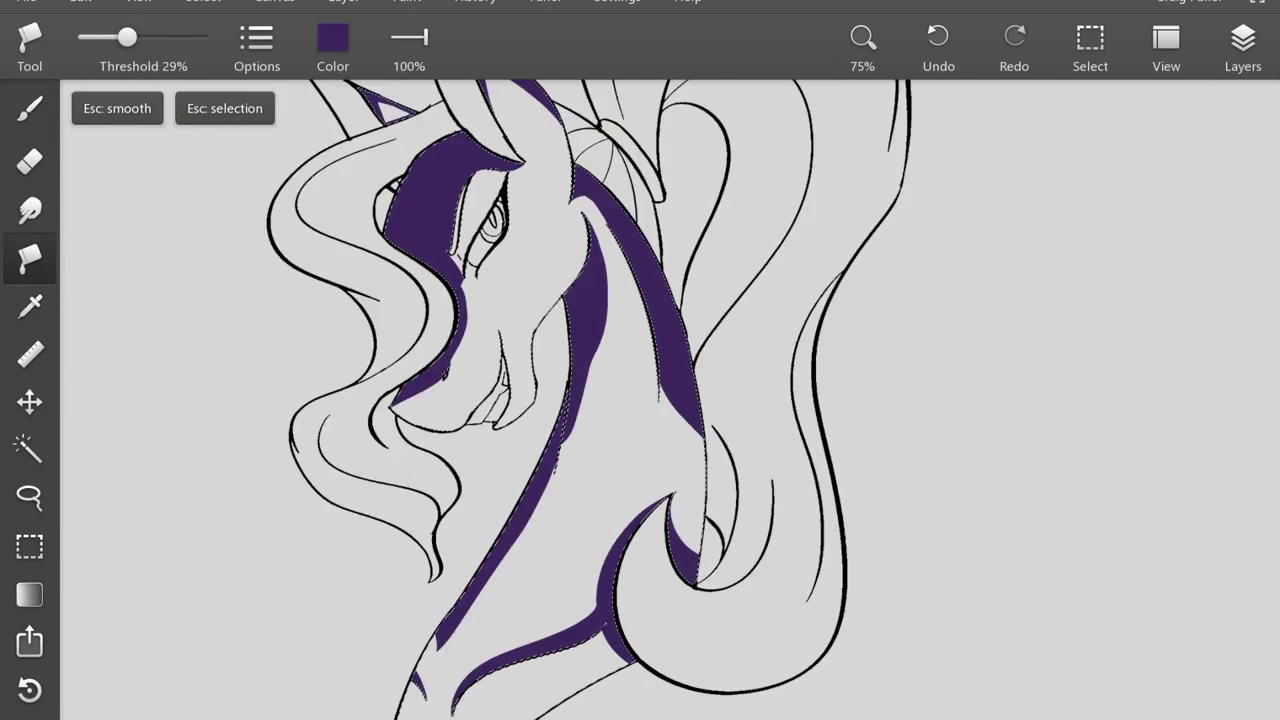
- Make Layer 5 with the lighter purple base coat visible beneath the shadows
scroll(640, 400, "up", 2)
left_click(1243, 45)
left_click(1028, 296)
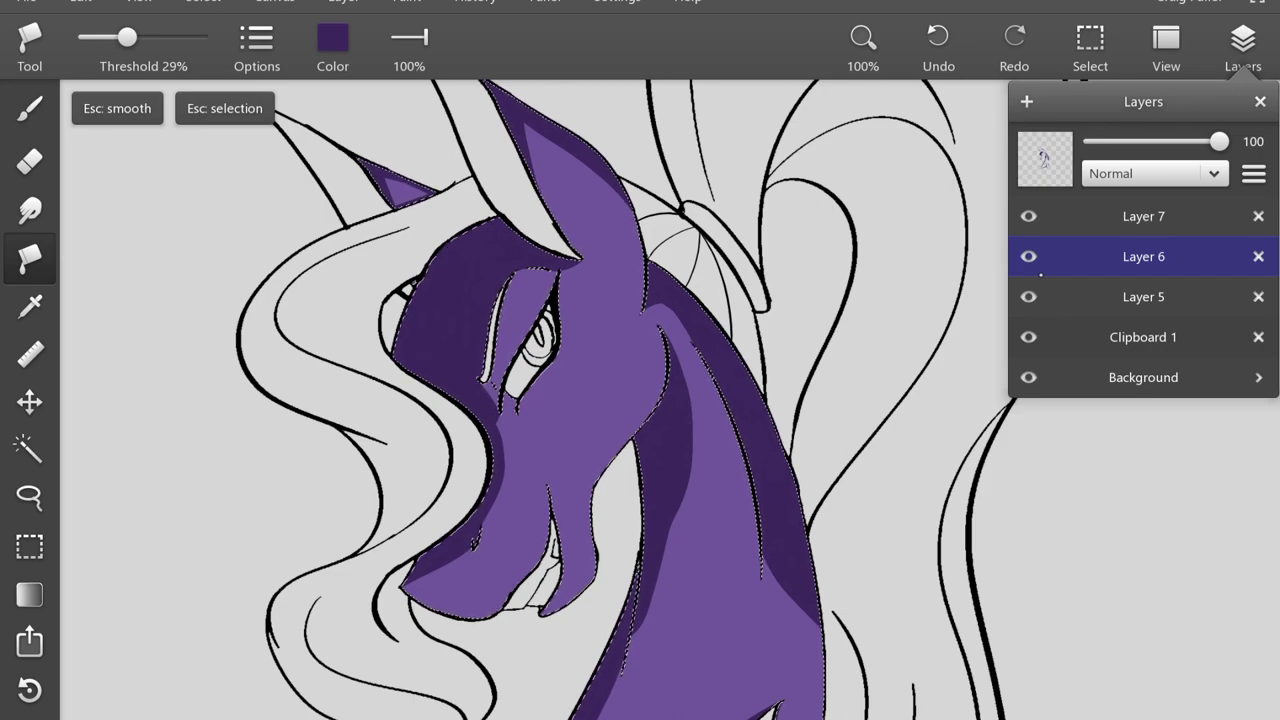
- Smudge the edge of the forehead shadow above the eye with a 42 px smudge brush
scroll(505, 292, "up", 5)
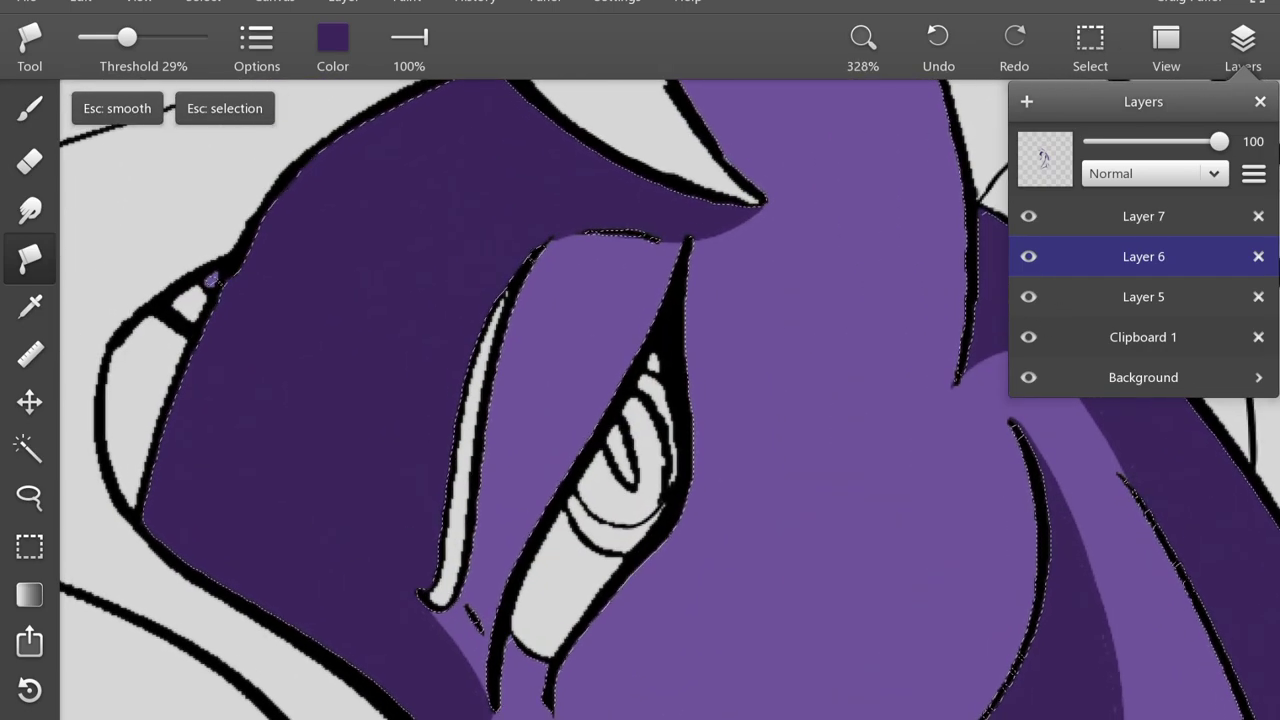
key("s")
key("bracketright")
key("bracketright")
key("bracketright")
key("bracketright")
mouse_move(731, 248)
left_mouse_down()
mouse_move(564, 260)
mouse_move(723, 234)
mouse_move(632, 207)
mouse_move(517, 258)
left_mouse_up()
- Blend the dark shadow edge down the face, from beside the eye to the nostril and muzzle
scroll(517, 258, "down", 3)
left_click_drag(480, 380, 506, 466)
scroll(506, 466, "down", 3)
scroll(651, 271, "left", 2)
mouse_move(651, 271)
left_mouse_down()
mouse_move(638, 406)
mouse_move(588, 523)
mouse_move(650, 402)
mouse_move(699, 202)
mouse_move(679, 488)
left_mouse_up()
scroll(679, 488, "down", 3)
scroll(679, 488, "left", 2)
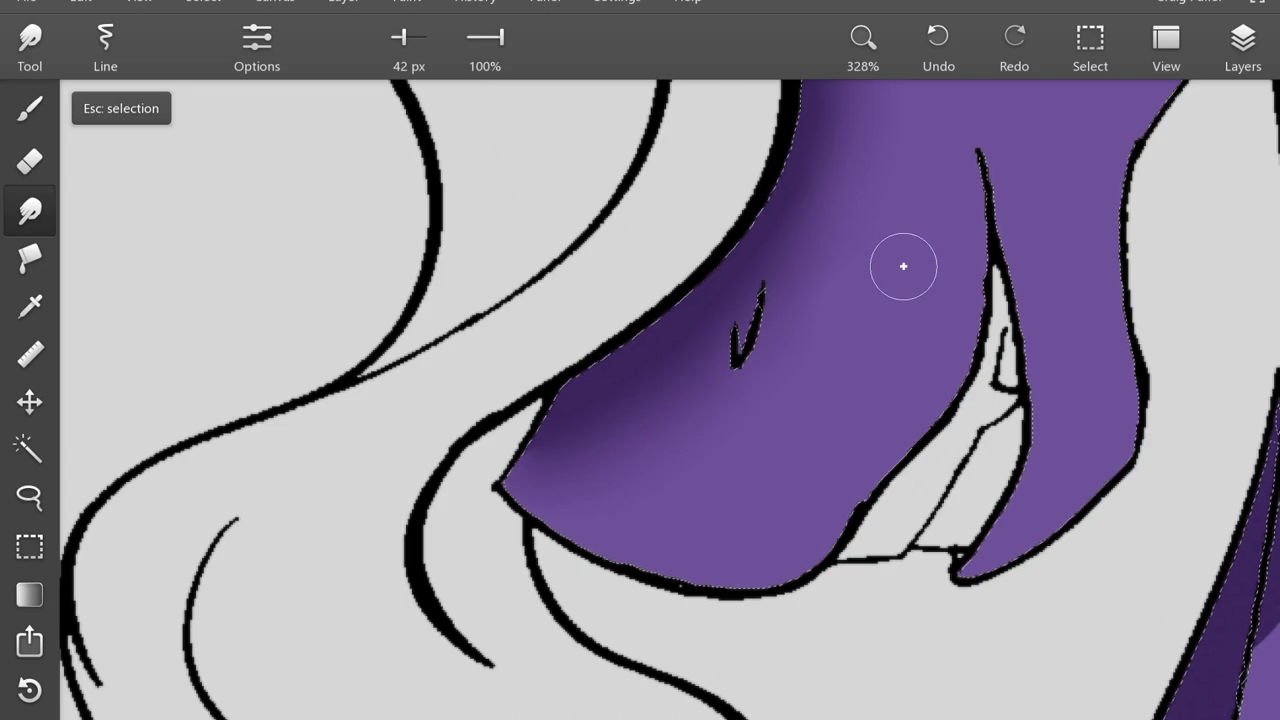
- Smudge the dark shadow edges inside both ears into the lighter purple
scroll(903, 266, "up", 3)
scroll(903, 266, "right", 2)
scroll(640, 400, "down", 5)
scroll(640, 400, "left", 2)
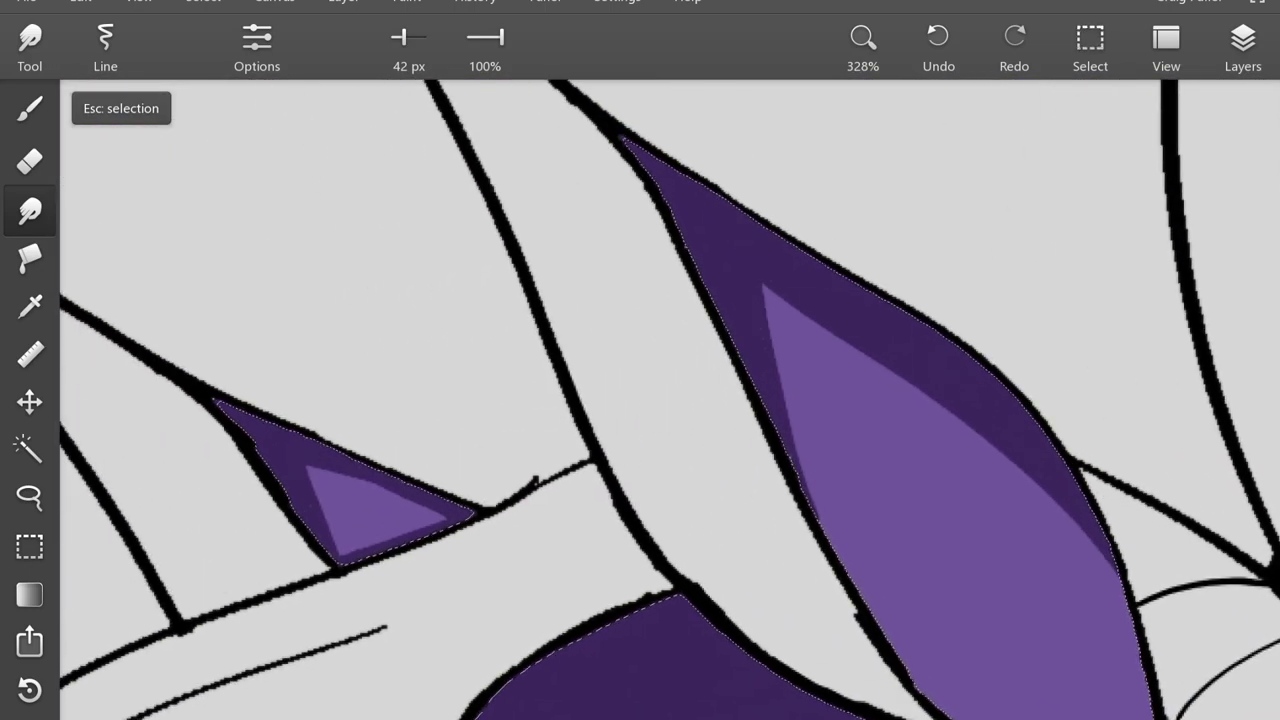
mouse_move(327, 485)
left_mouse_down()
mouse_move(378, 520)
mouse_move(399, 520)
mouse_move(345, 491)
mouse_move(438, 516)
mouse_move(362, 533)
mouse_move(333, 491)
mouse_move(378, 502)
left_mouse_up()
scroll(378, 502, "right", 4)
scroll(378, 502, "down", 2)
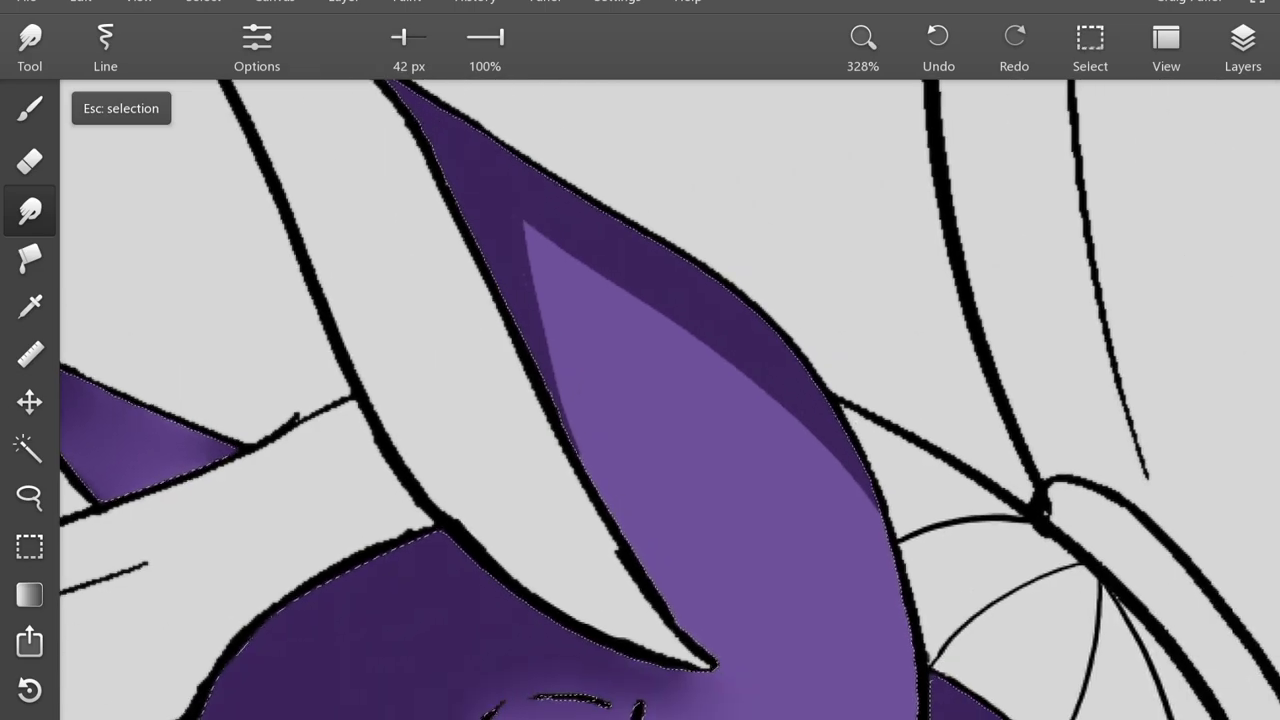
mouse_move(408, 186)
left_mouse_down()
mouse_move(442, 294)
mouse_move(403, 174)
mouse_move(477, 387)
mouse_move(442, 247)
mouse_move(498, 249)
mouse_move(549, 292)
left_mouse_up()
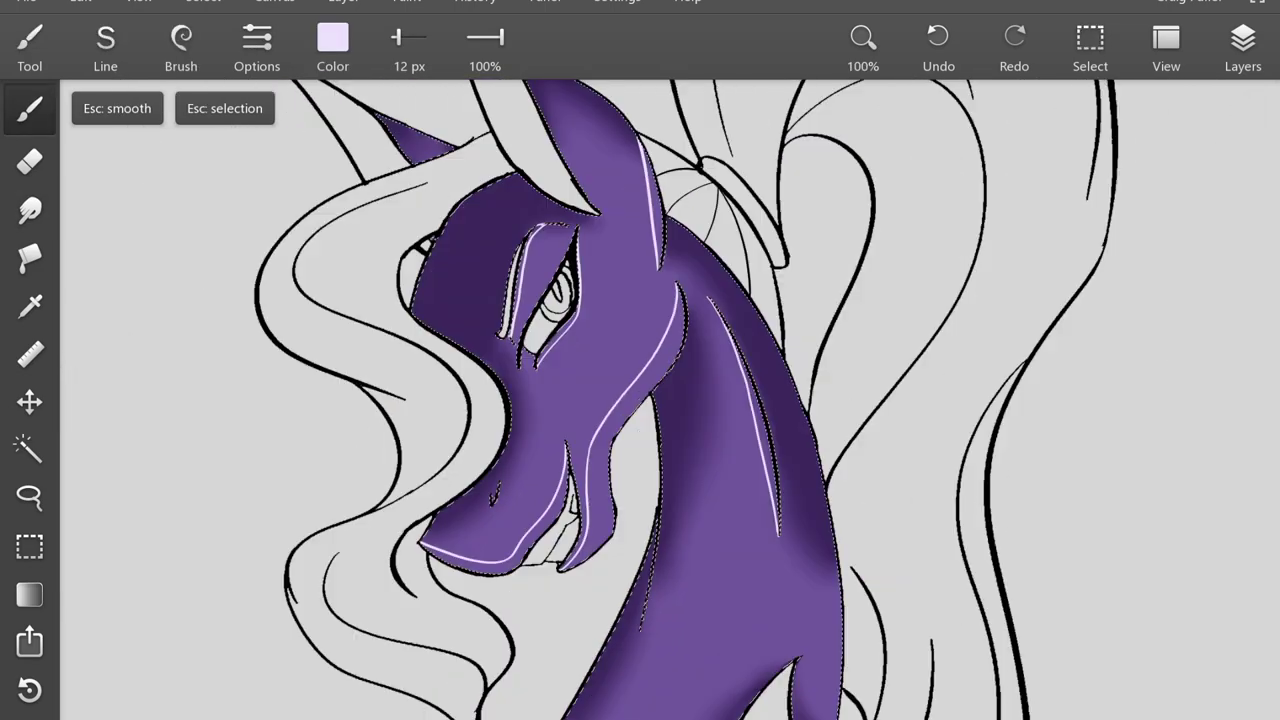
- Fill the highlight strips on the eyelid, below the eye, on the ear, and along the cheek, jaw and mouth with pale lavender
scroll(1249, 103, "up", 3)
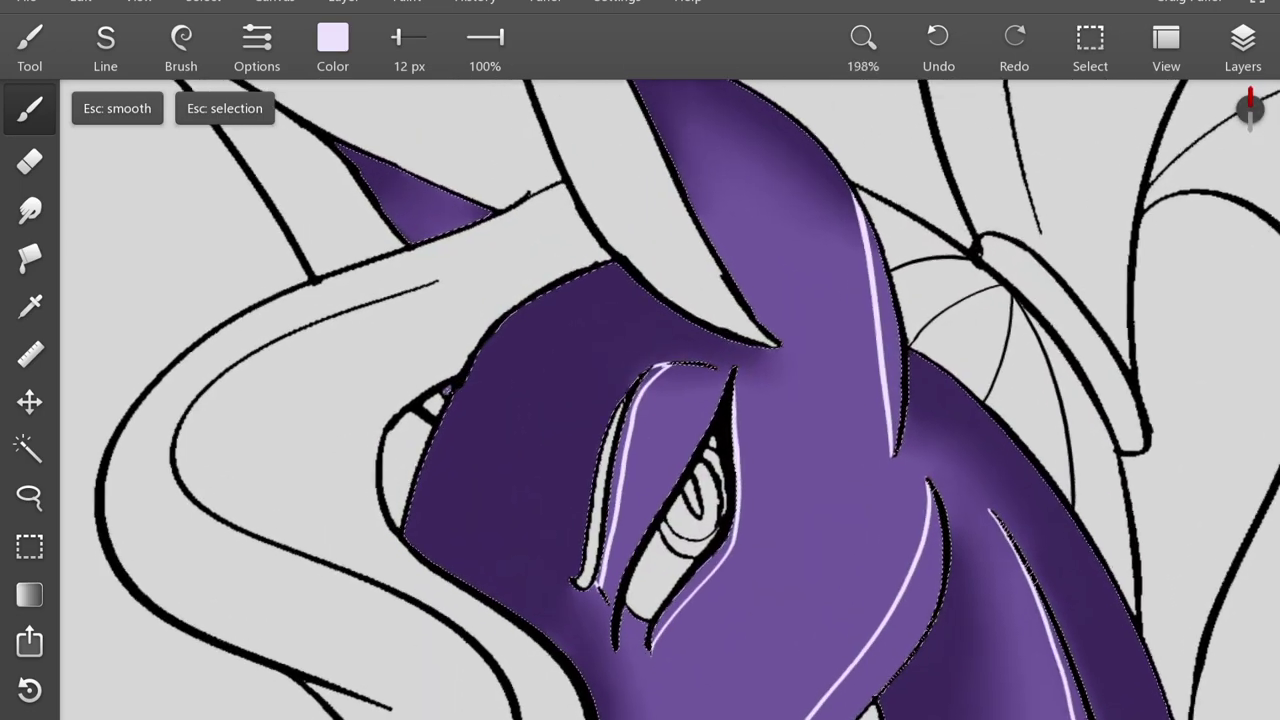
left_click(1243, 45)
left_click(1243, 45)
scroll(1250, 105, "up", 3)
scroll(616, 390, "up", 1)
key("f")
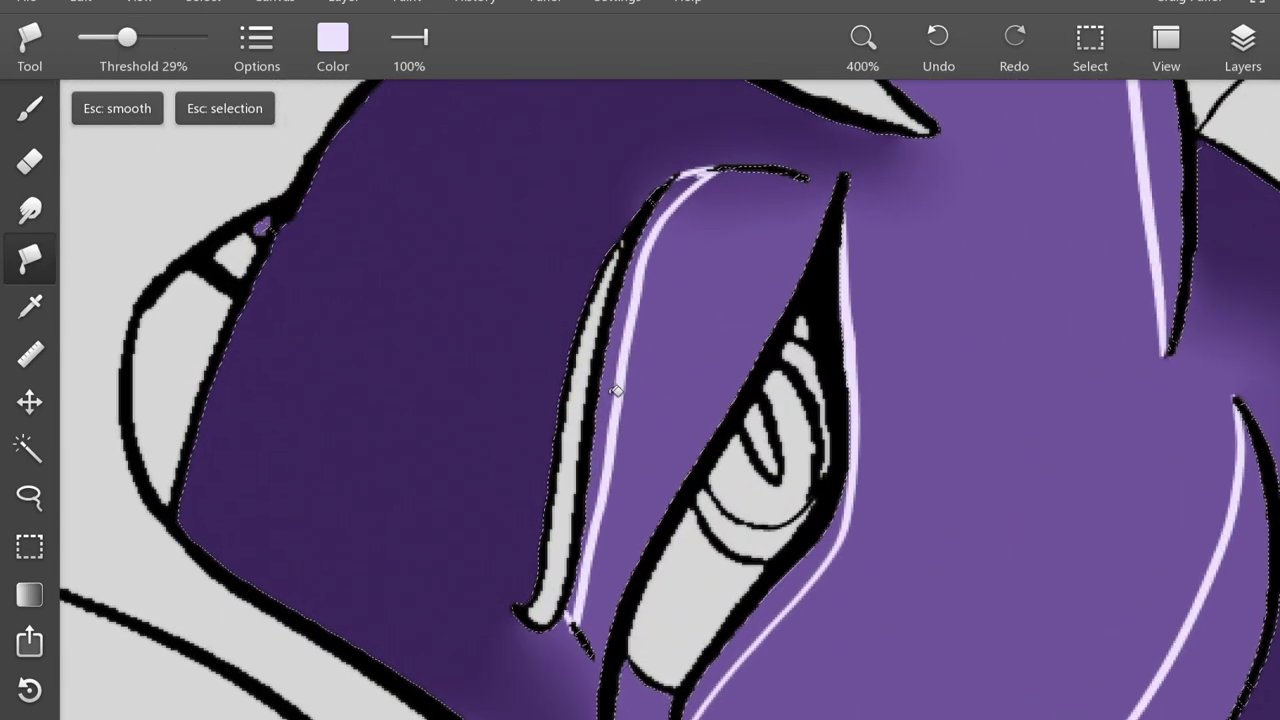
left_click_drag(820, 557, 650, 412)
scroll(811, 423, "right", 5)
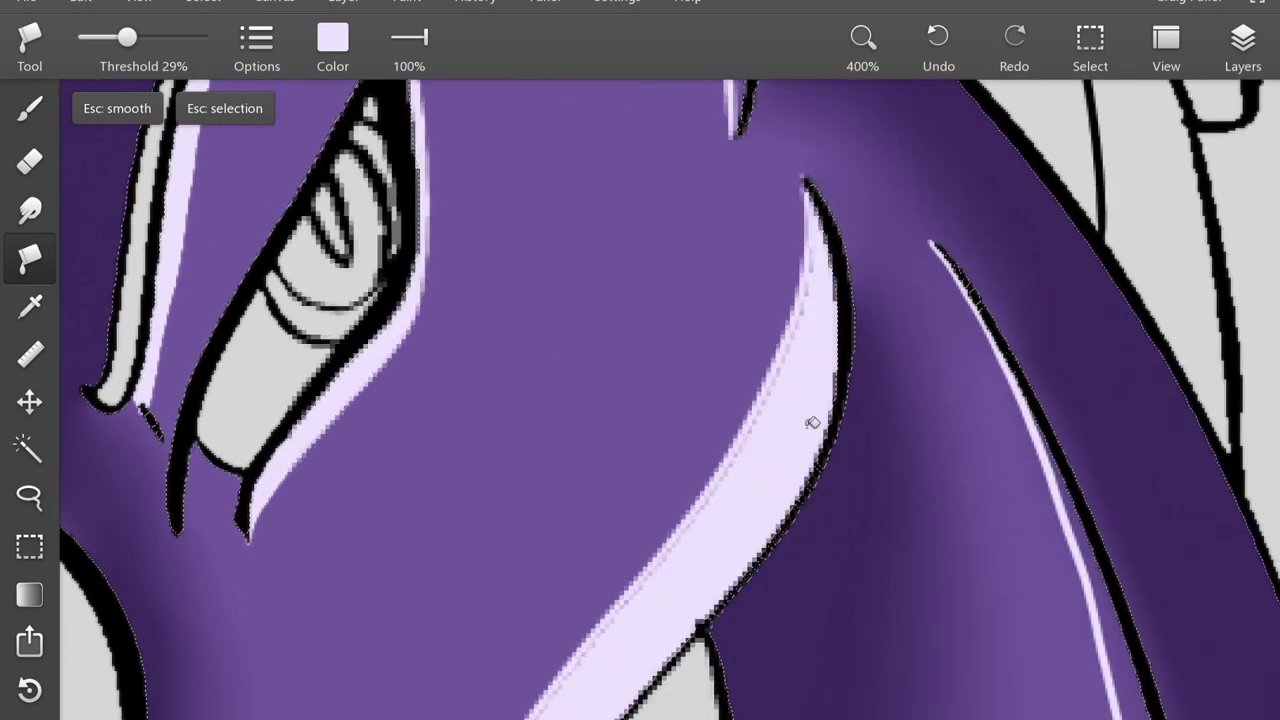
scroll(671, 286, "up", 5)
scroll(640, 400, "down", 5)
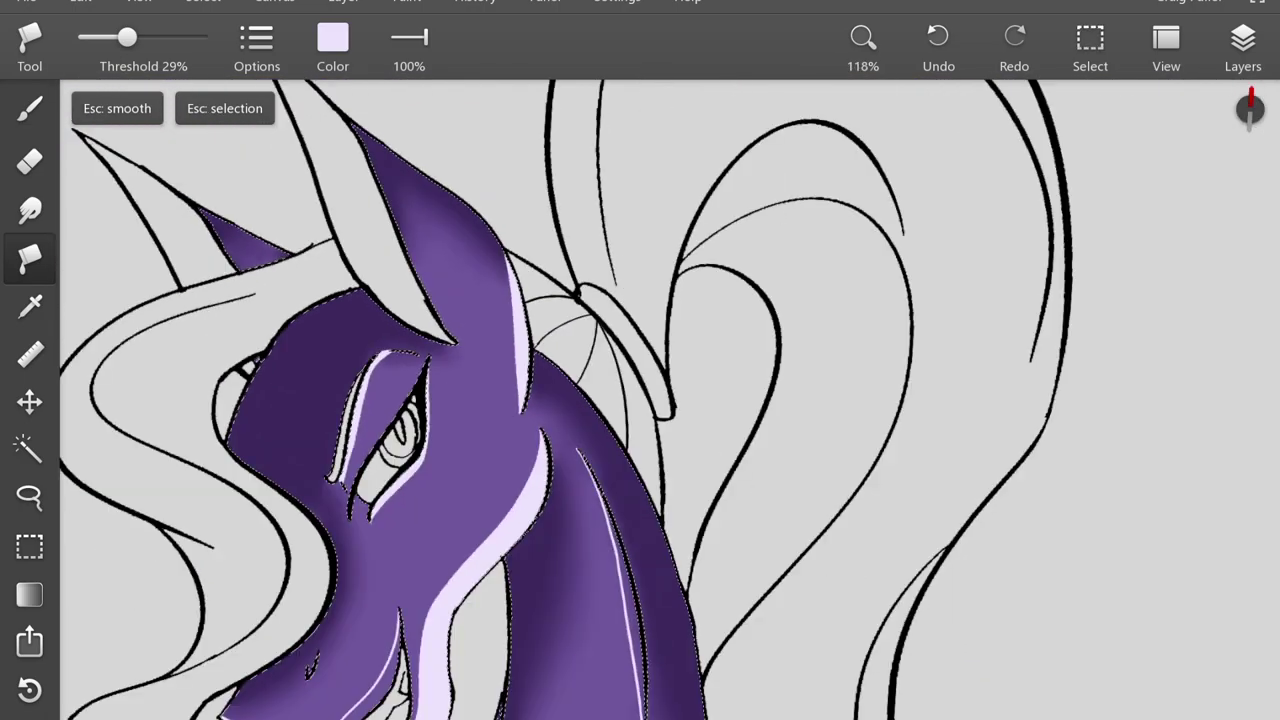
- Fill the highlight strips beside the neck crease and along the shoulder with pale lavender
scroll(529, 406, "up", 4)
scroll(634, 287, "right", 5)
scroll(634, 287, "up", 2)
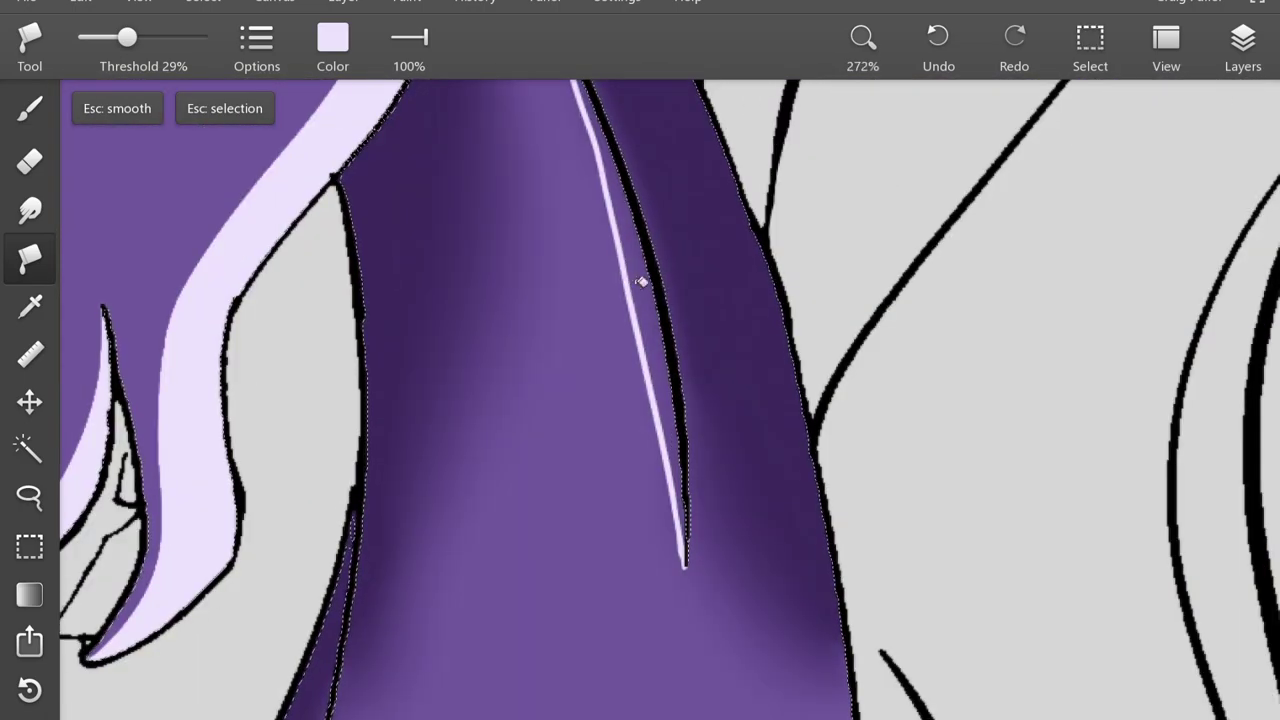
scroll(652, 284, "down", 5)
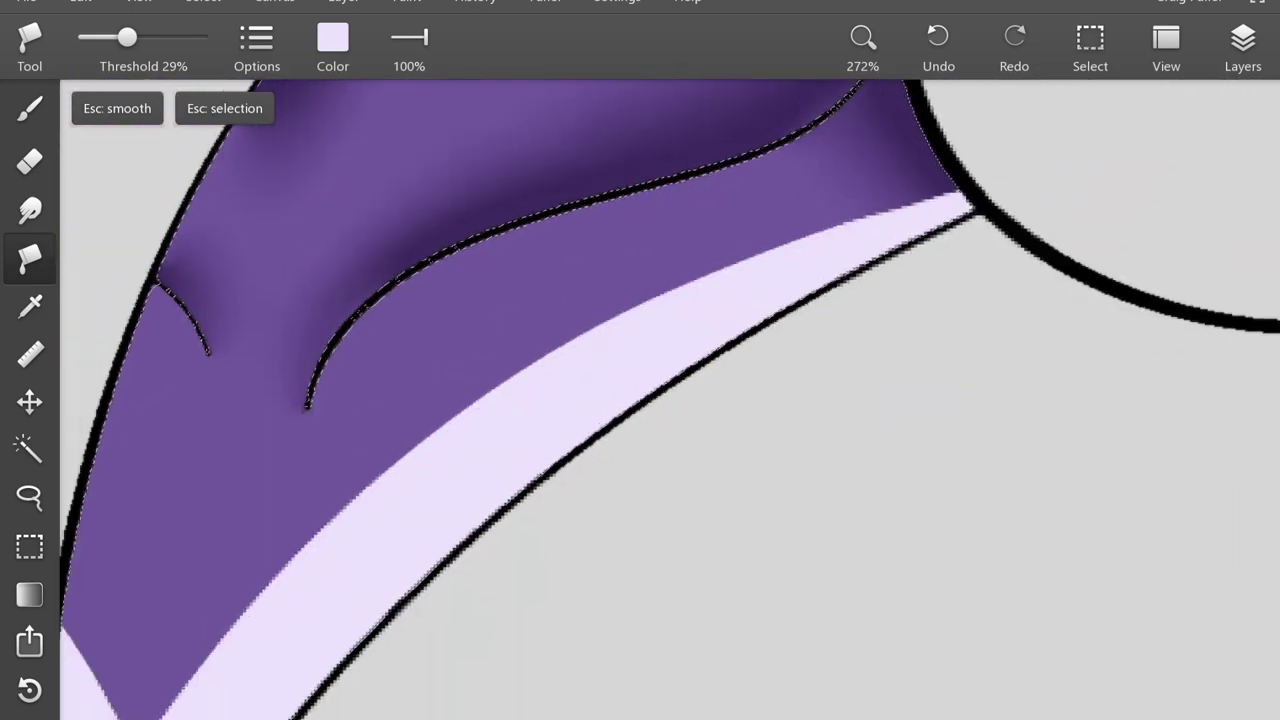
scroll(580, 394, "down", 4)
scroll(640, 400, "up", 5)
scroll(571, 529, "up", 5)
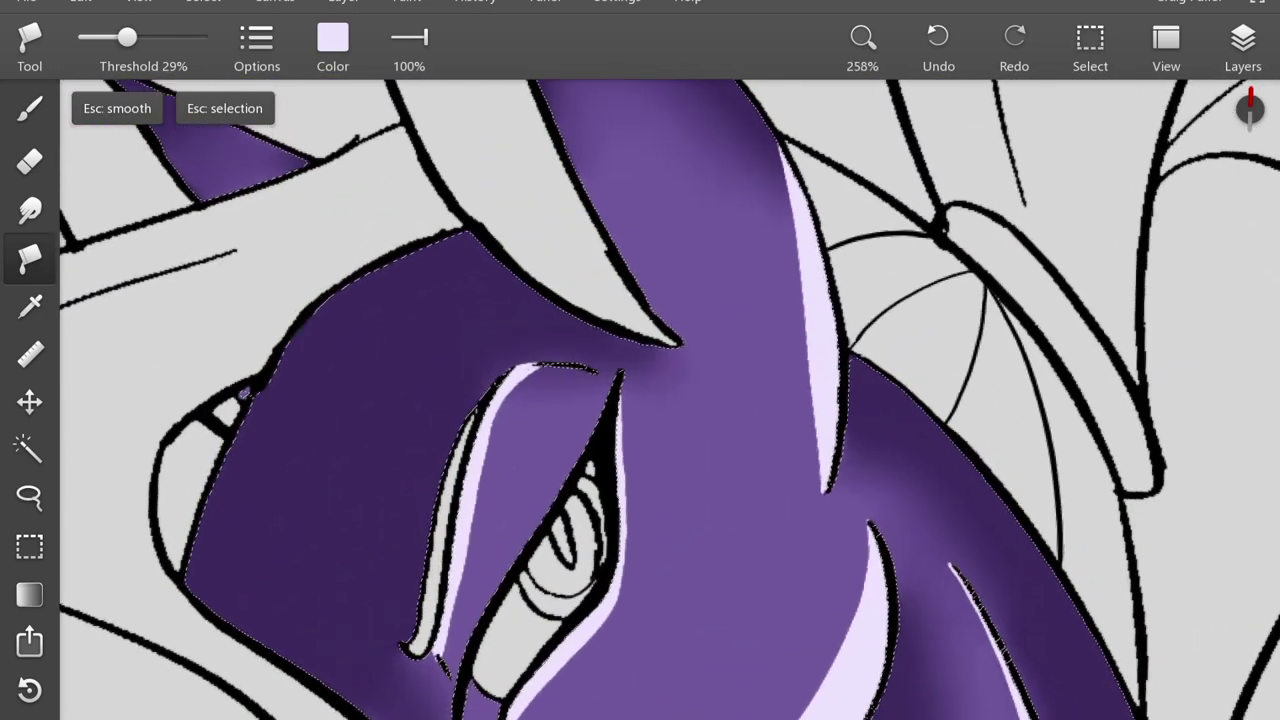
- Smudge the pale highlights on the ear, the eyelid and around the eye at 66 px brush size
key("l")
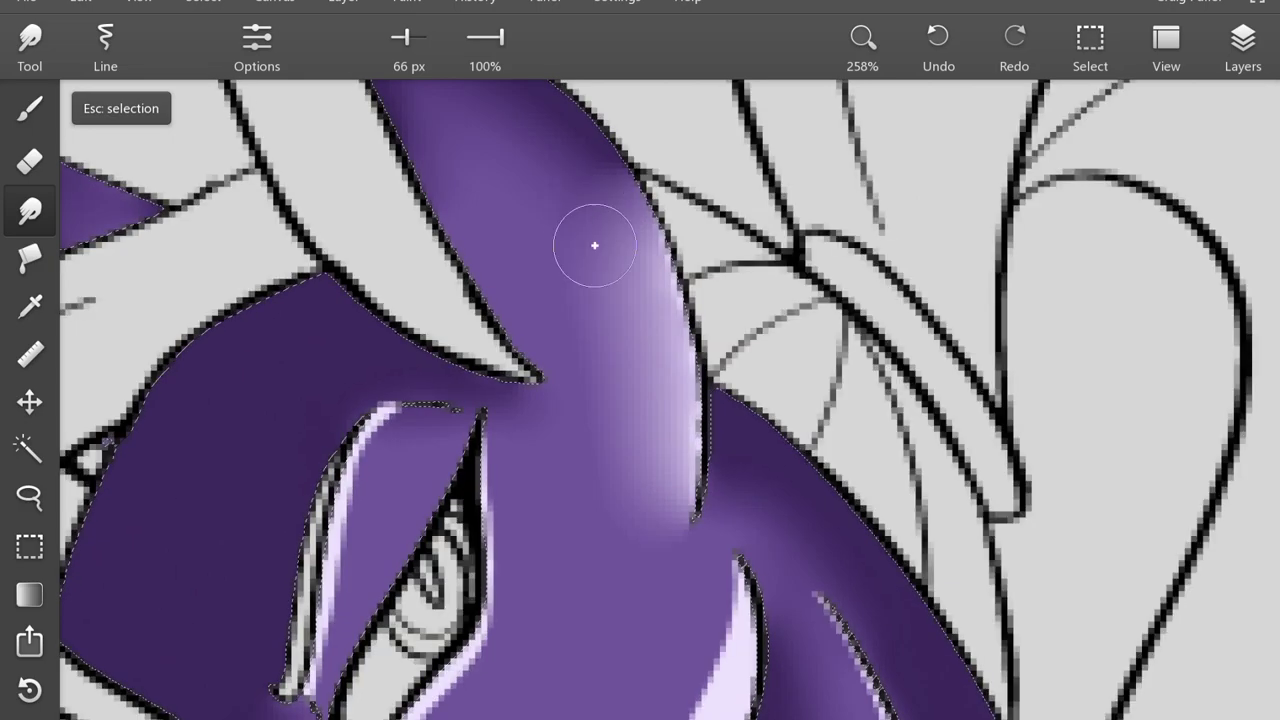
scroll(594, 246, "down", 4)
scroll(550, 279, "left", 3)
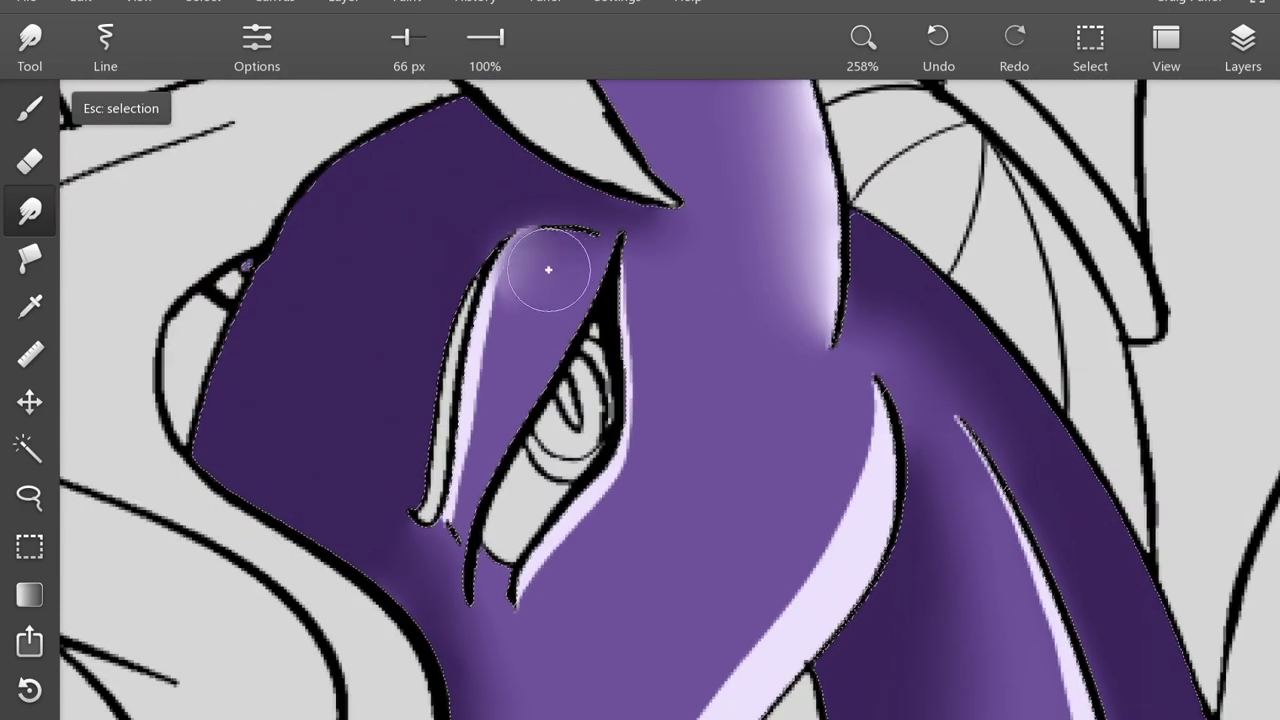
left_click_drag(546, 266, 507, 393)
left_click_drag(489, 511, 461, 573)
scroll(548, 230, "down", 2)
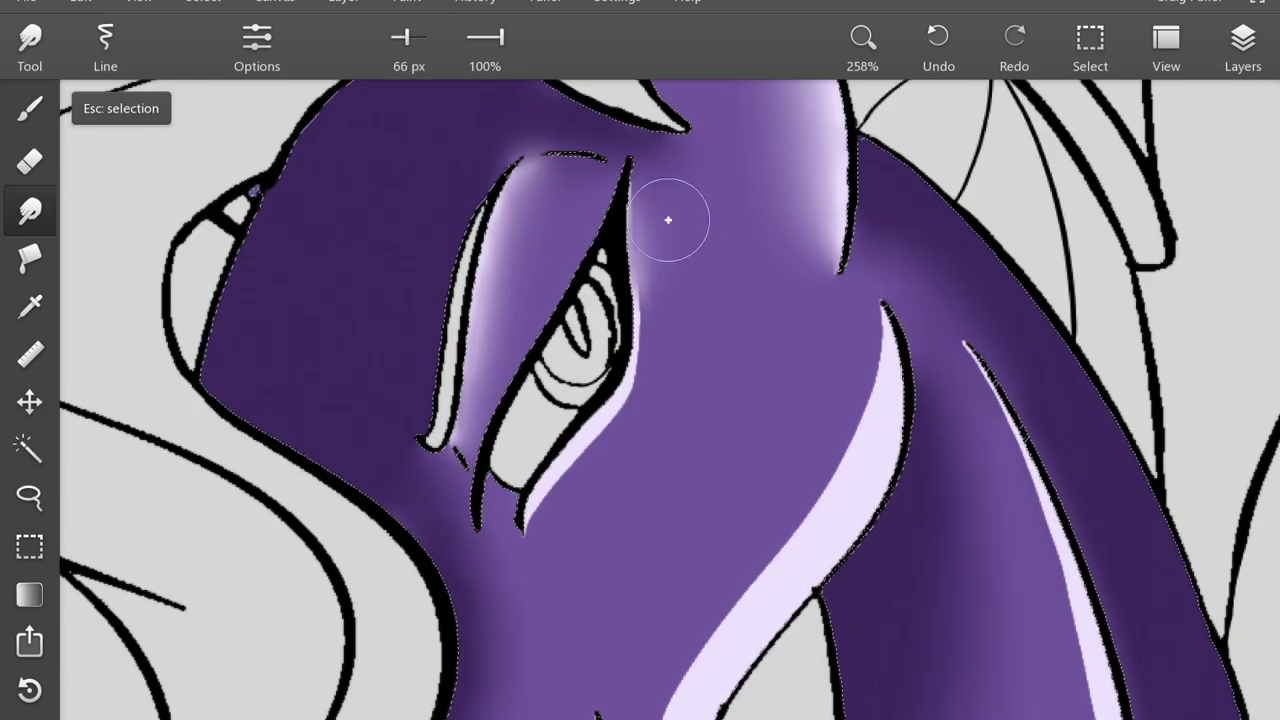
mouse_move(669, 226)
left_mouse_down()
mouse_move(671, 345)
mouse_move(646, 418)
left_mouse_up()
scroll(580, 543, "down", 3)
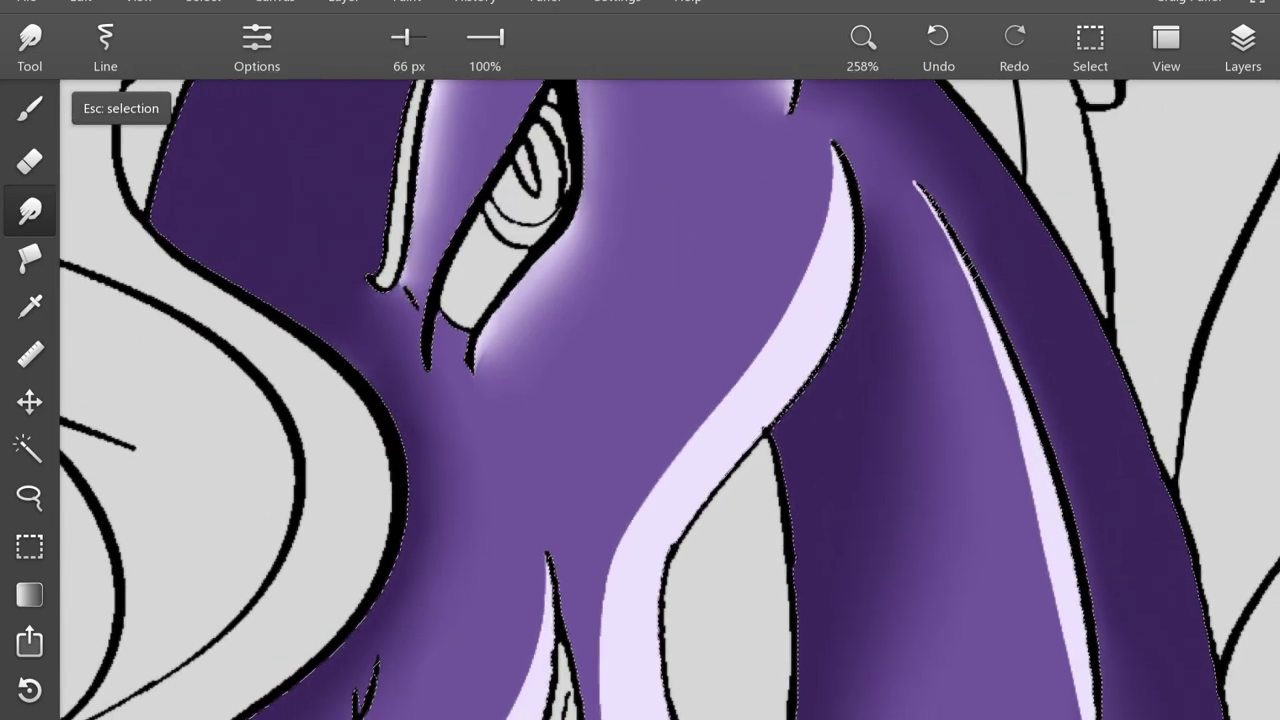
- Blend the pale highlights along the cheek, jaw and muzzle into the purple coat
scroll(776, 184, "down", 2)
left_click_drag(776, 184, 769, 194)
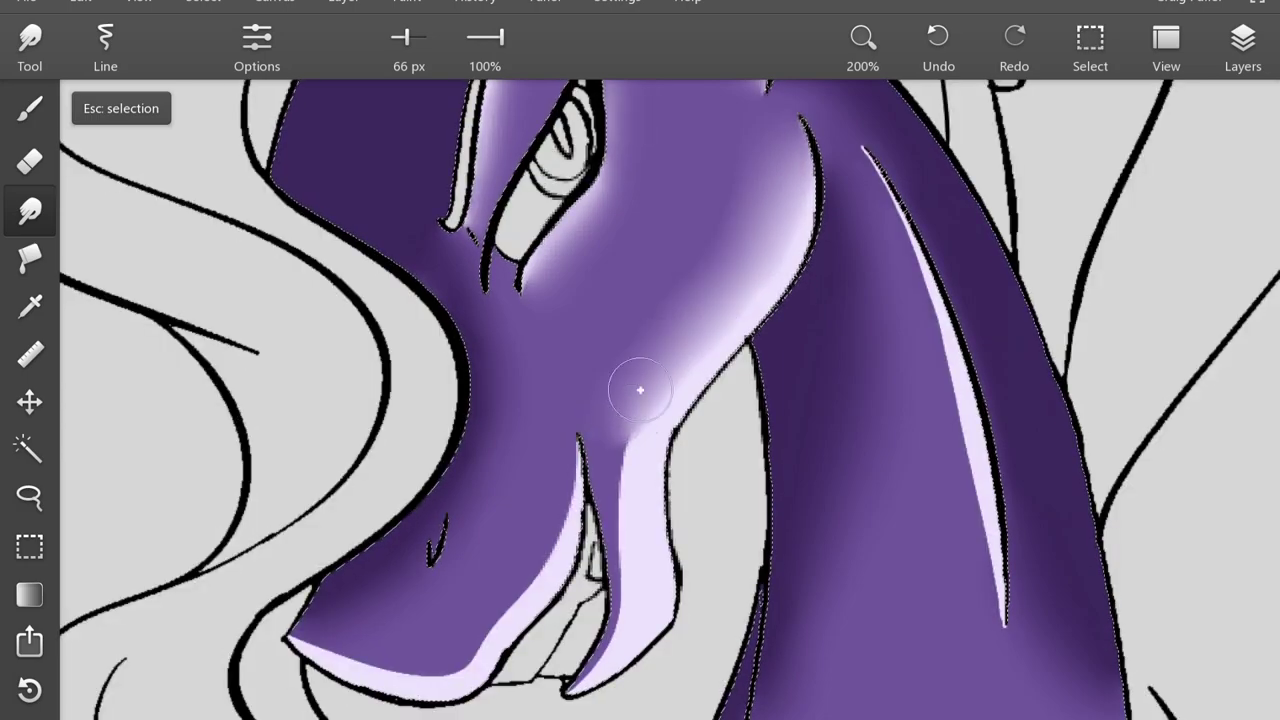
mouse_move(697, 257)
left_mouse_down()
mouse_move(622, 492)
mouse_move(589, 706)
left_mouse_up()
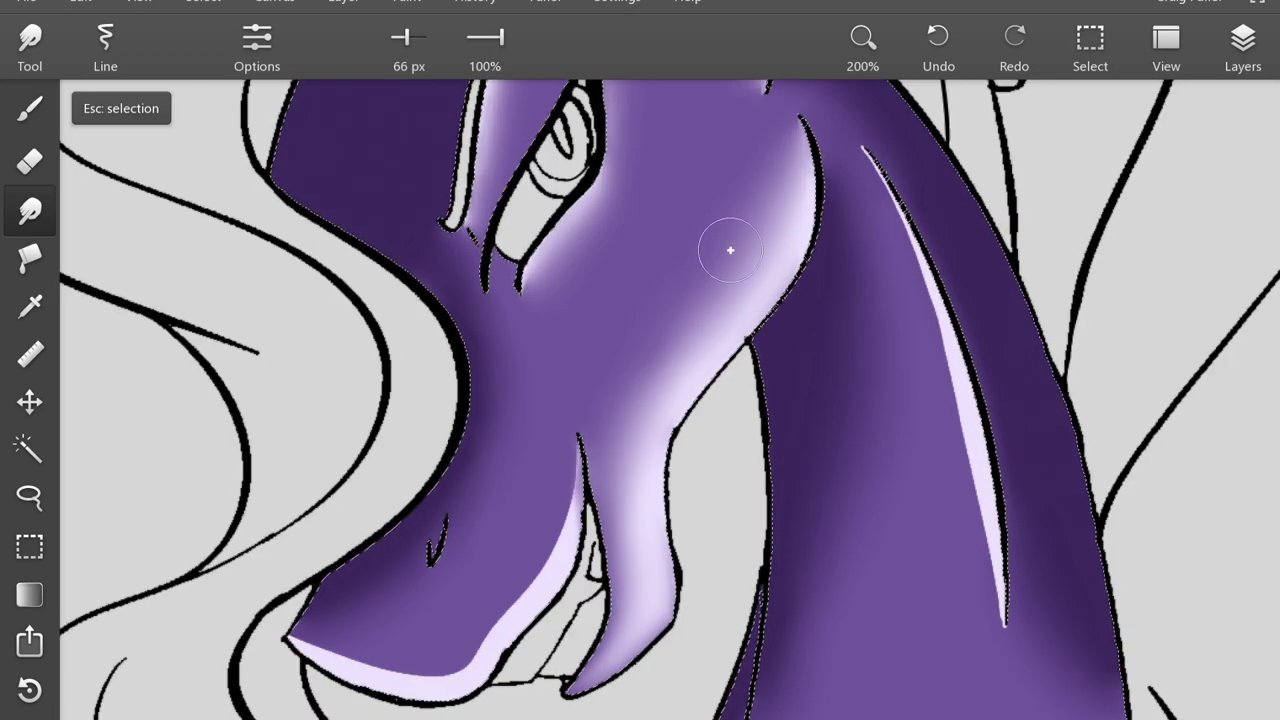
mouse_move(543, 489)
left_mouse_down()
mouse_move(643, 434)
mouse_move(276, 600)
mouse_move(268, 467)
left_mouse_up()
- Blend the pale highlights beside the neck crease and along the shoulder into the purple coat
left_click_drag(605, 143, 655, 239)
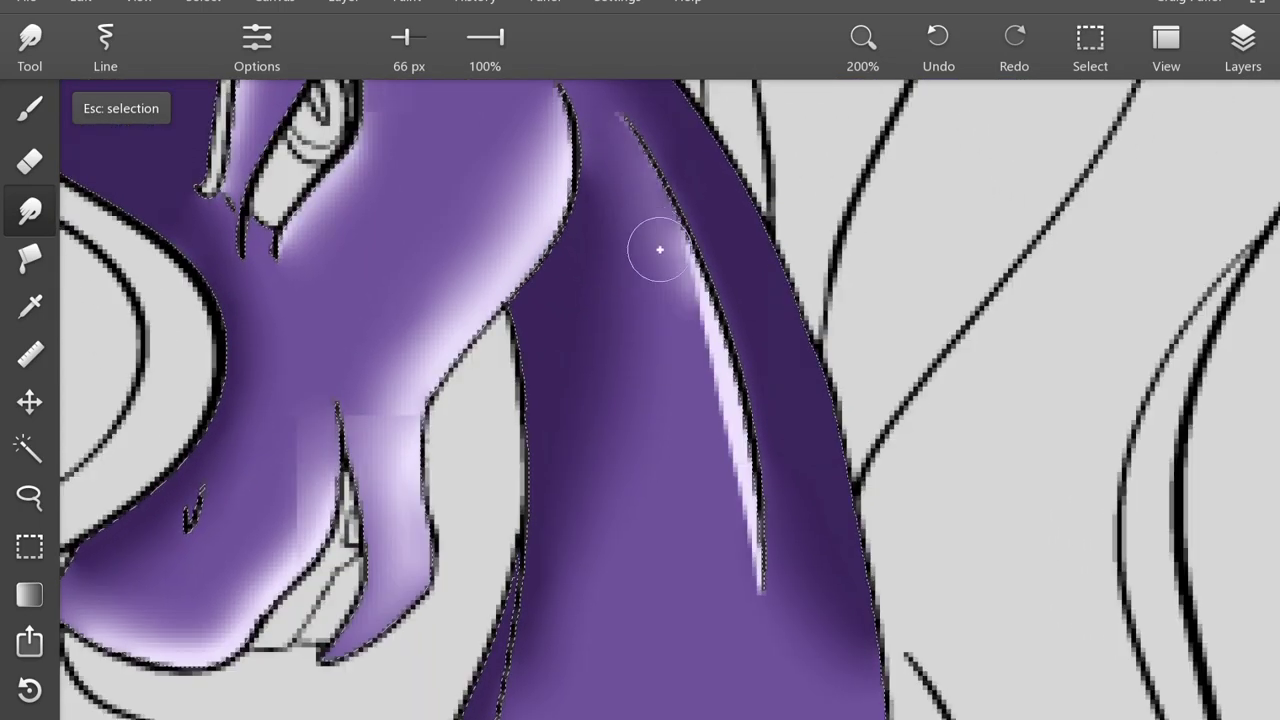
left_click_drag(707, 452, 743, 597)
mouse_move(640, 500)
left_mouse_down()
mouse_move(640, 243)
mouse_move(620, 350)
left_mouse_up()
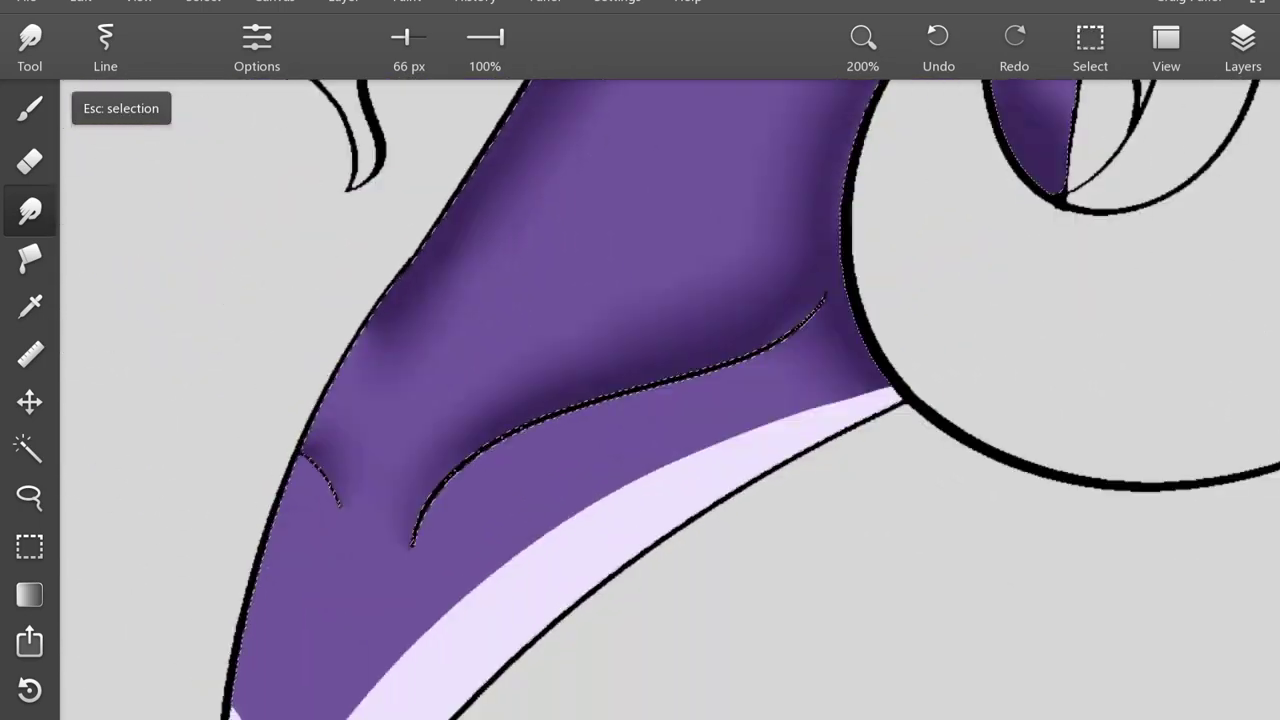
left_click_drag(800, 600, 400, 200)
mouse_move(660, 383)
left_mouse_down()
mouse_move(550, 490)
mouse_move(429, 579)
mouse_move(366, 499)
mouse_move(410, 516)
mouse_move(594, 408)
mouse_move(619, 373)
mouse_move(900, 228)
left_mouse_up()
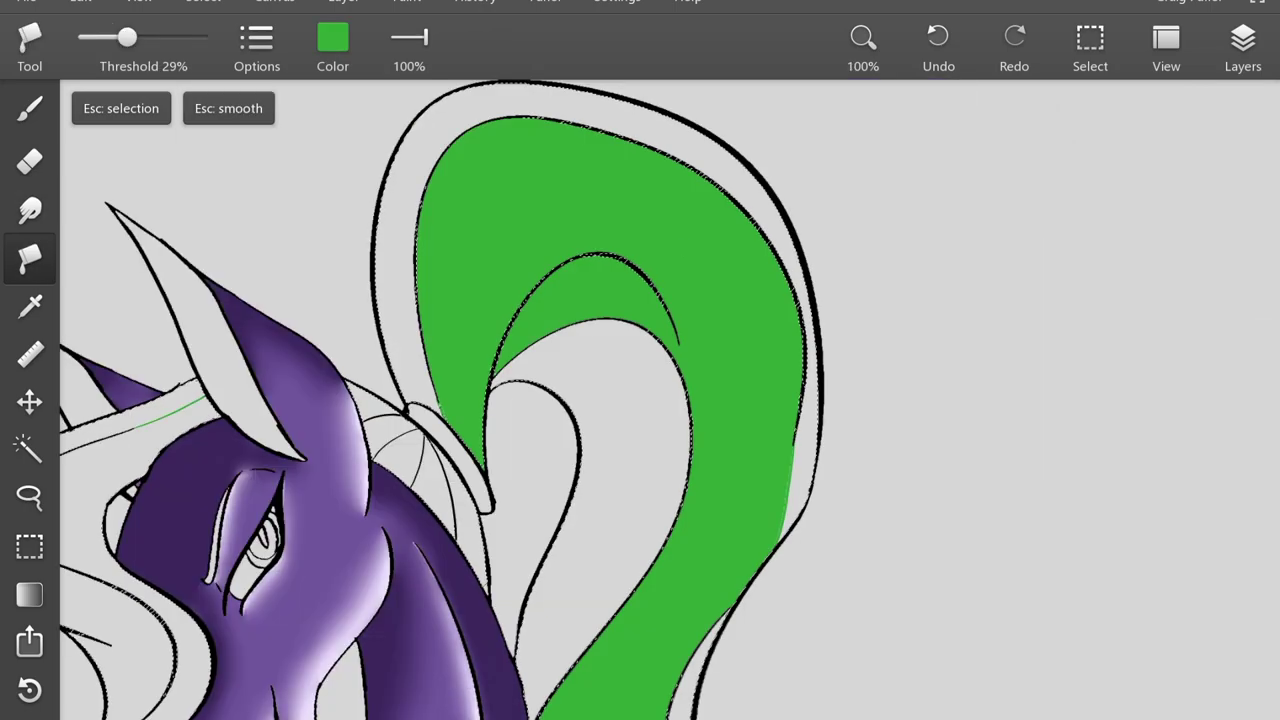
- Fill the forelock's shaded band and alternating hair sections in front of the ponytail tie with darker green
scroll(670, 477, "down", 5)
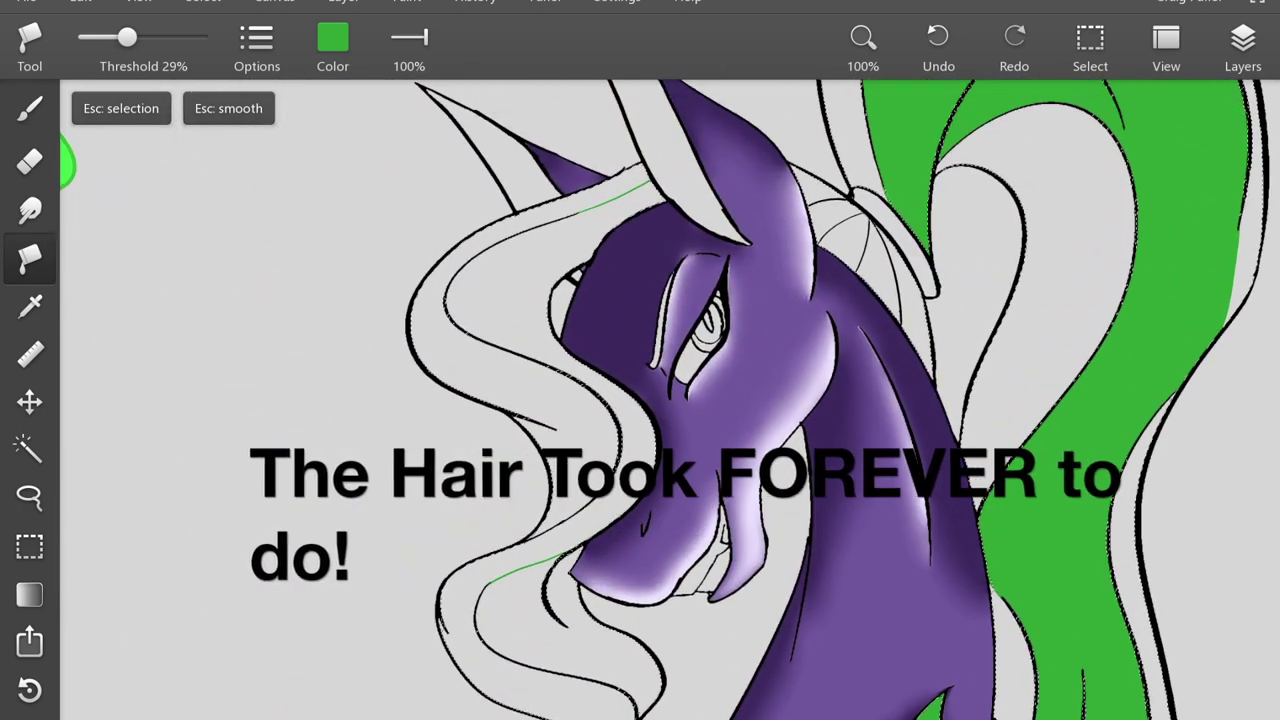
left_click(523, 289)
scroll(531, 289, "up", 3)
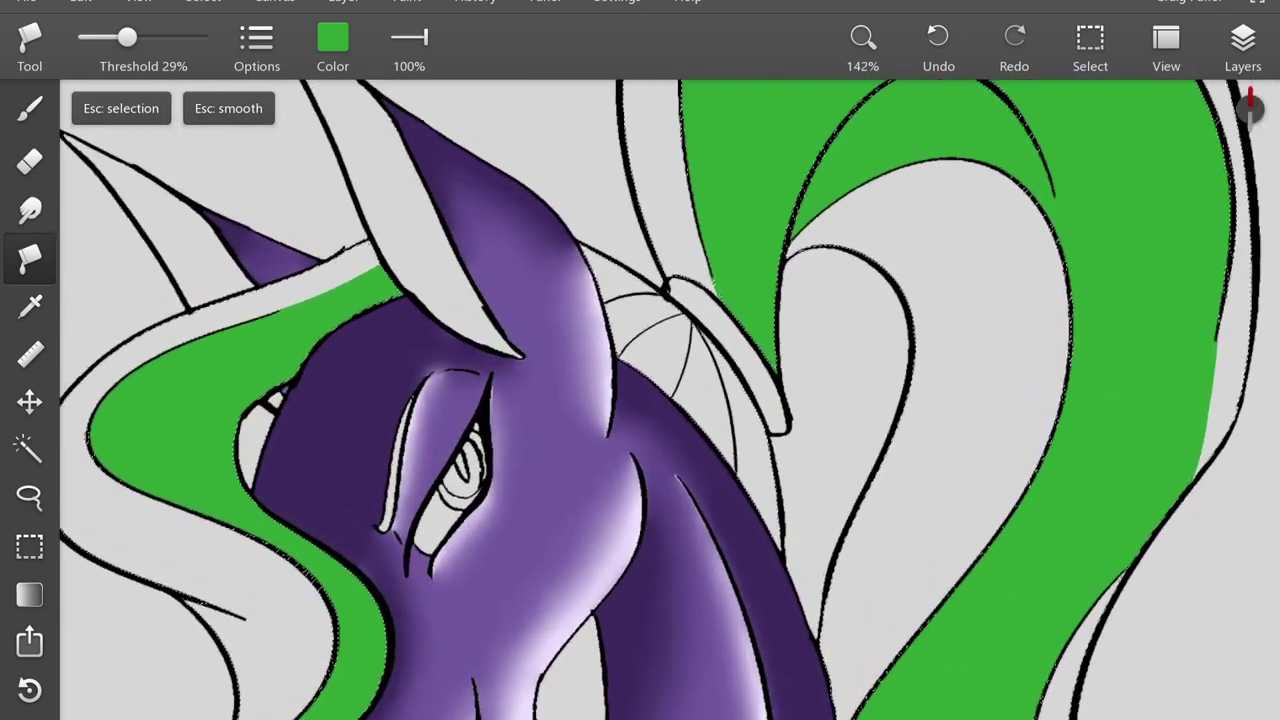
scroll(712, 325, "up", 2)
scroll(712, 300, "down", 4)
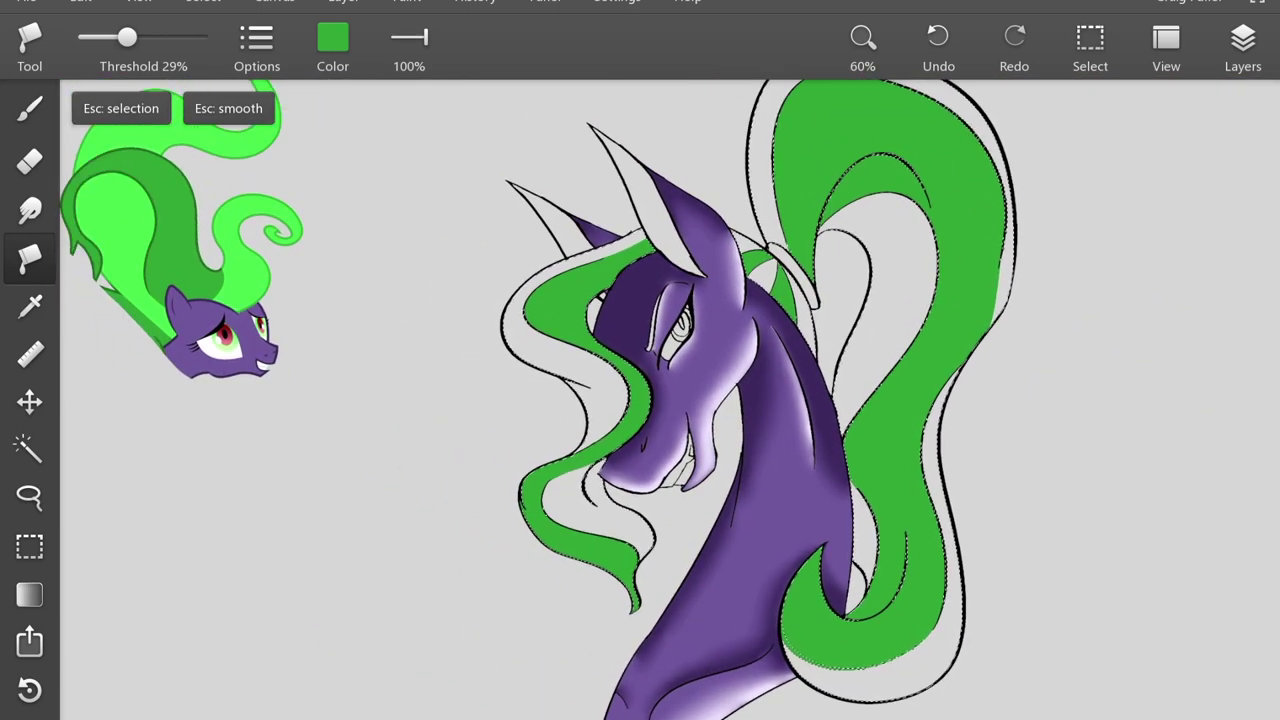
- Fill the light sections of the forelock with bright green
scroll(486, 428, "up", 2)
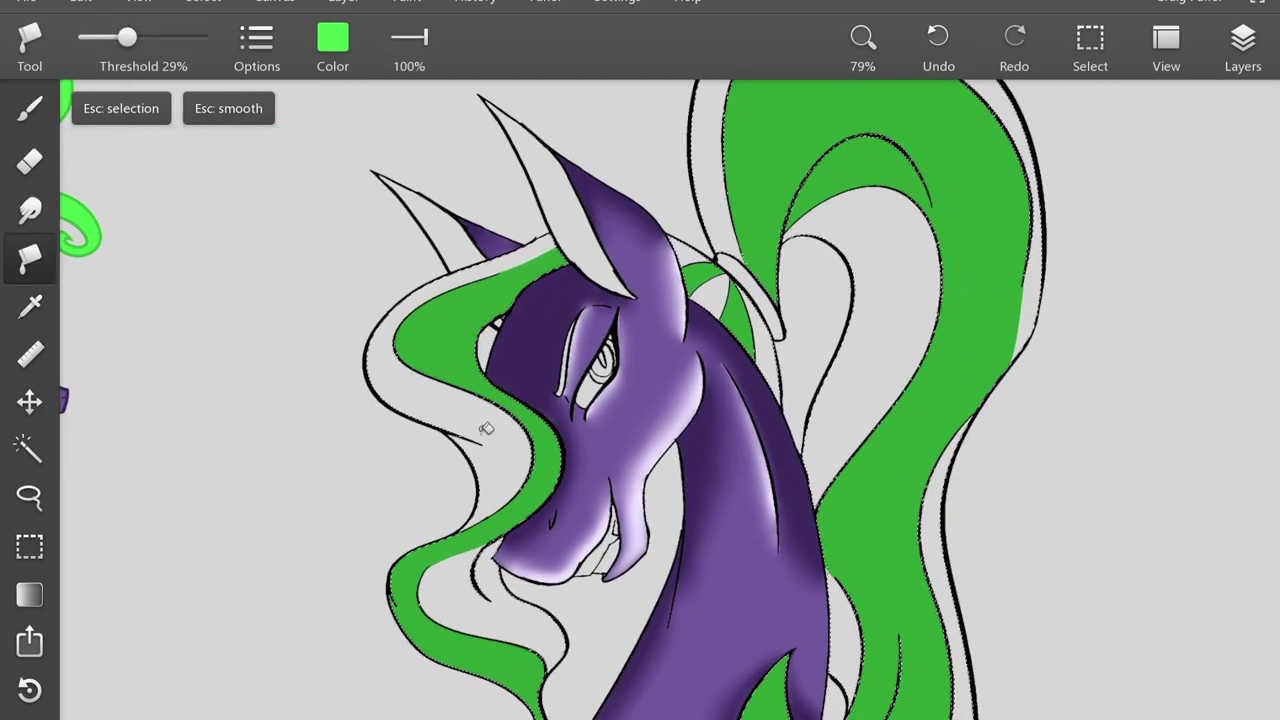
left_click(486, 428)
left_click(500, 606)
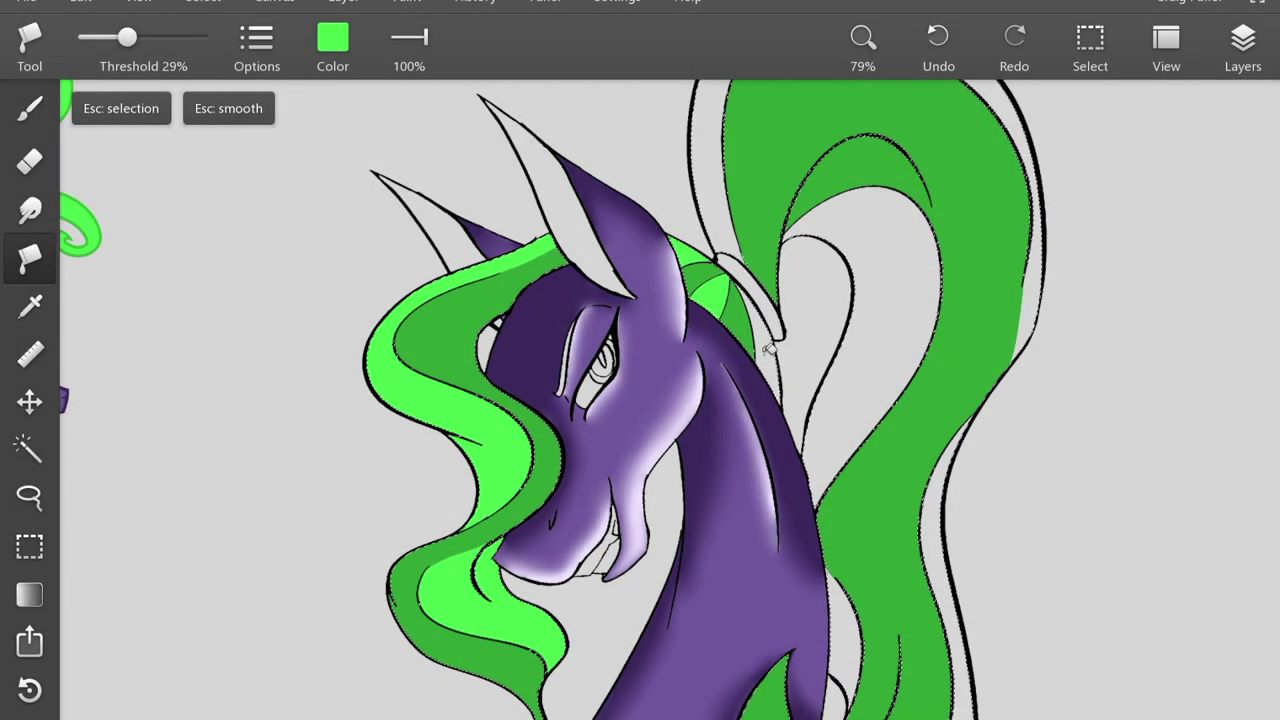
- Fill the remaining light bands of the ponytail, including its lower curl, with bright green
scroll(640, 400, "down", 6)
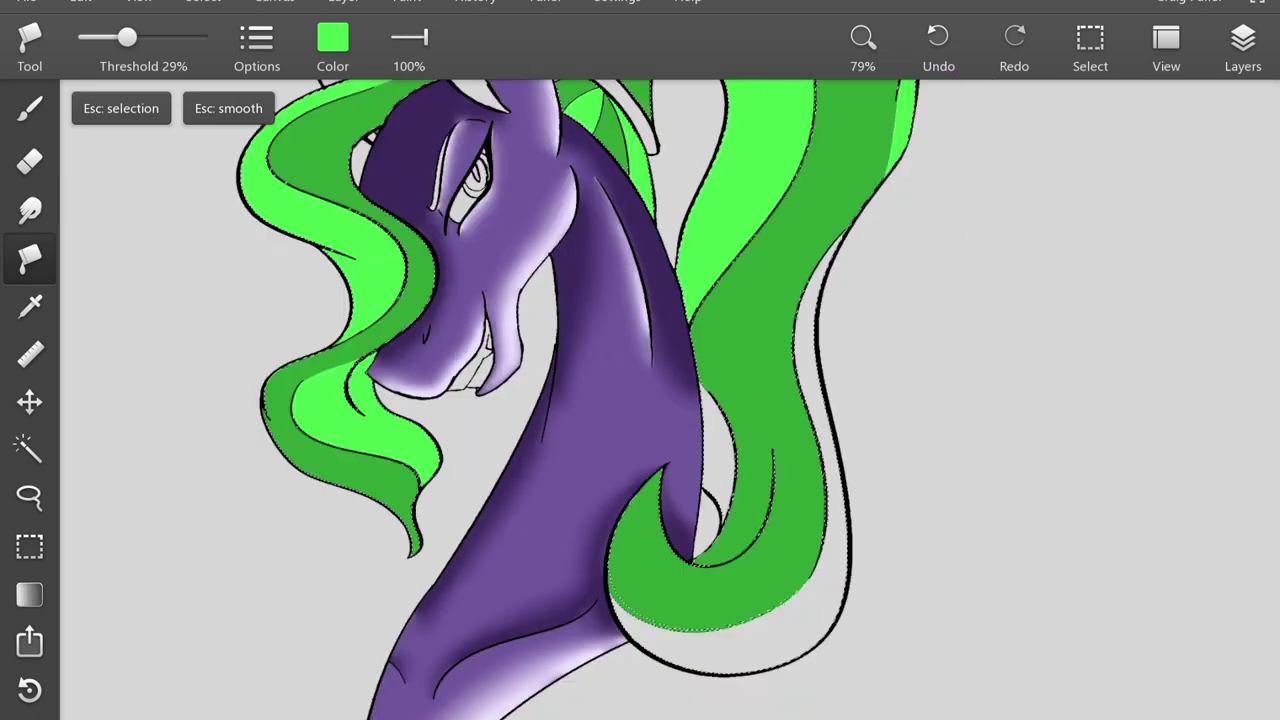
scroll(640, 400, "down", 3)
scroll(640, 400, "left", 5)
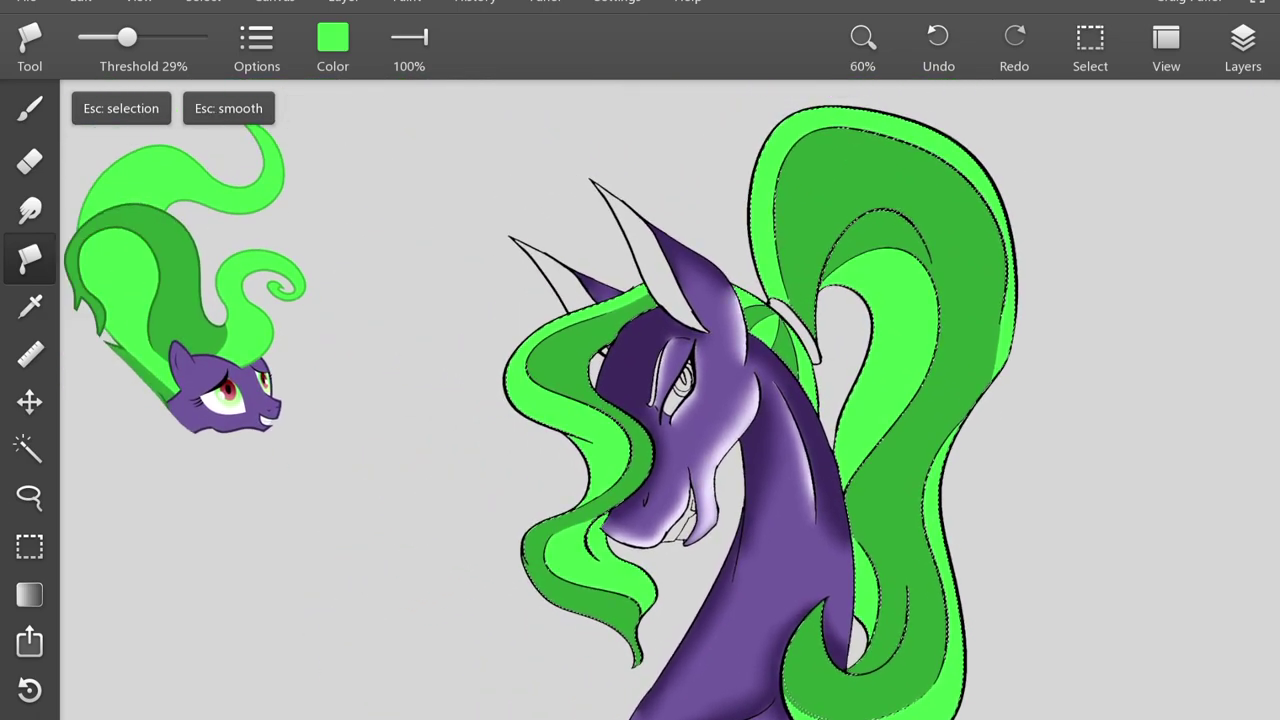
- Change the active layer, choose the brush, and sample the darker green from the reference pony's mane
left_click(1243, 45)
left_click(1143, 256)
left_click(29, 108)
left_click(1243, 45)
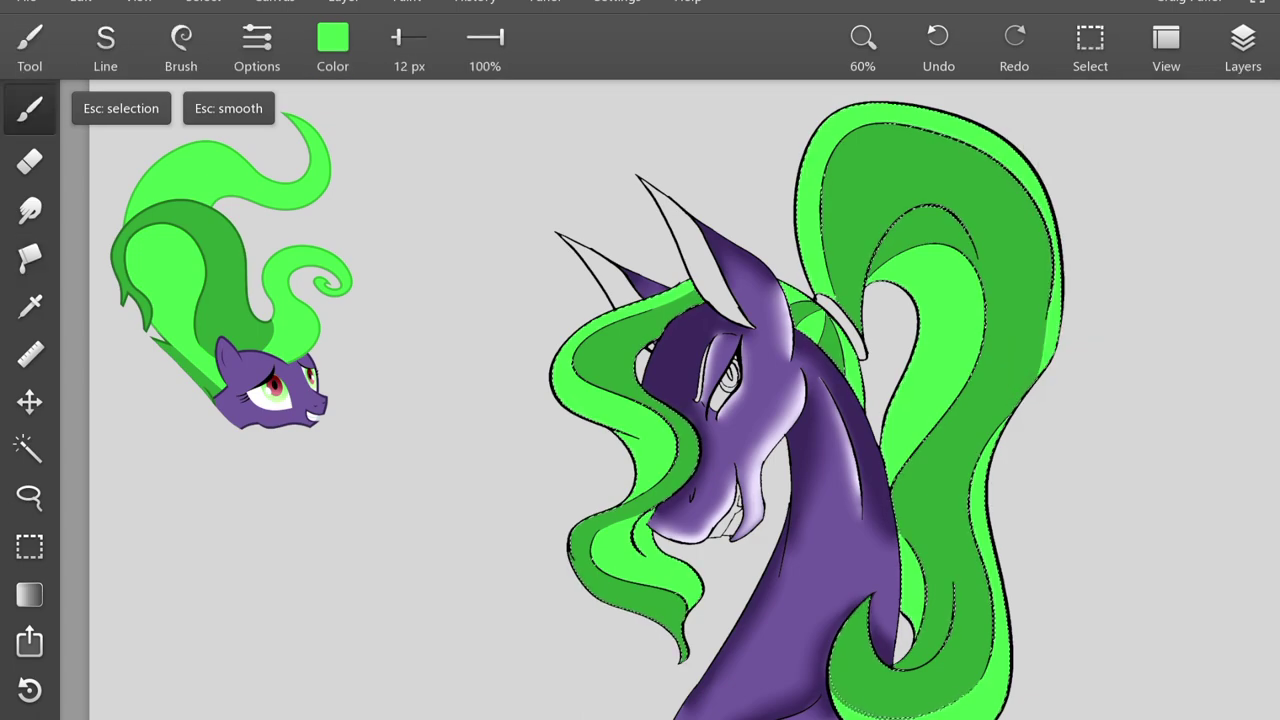
scroll(400, 300, "up", 5)
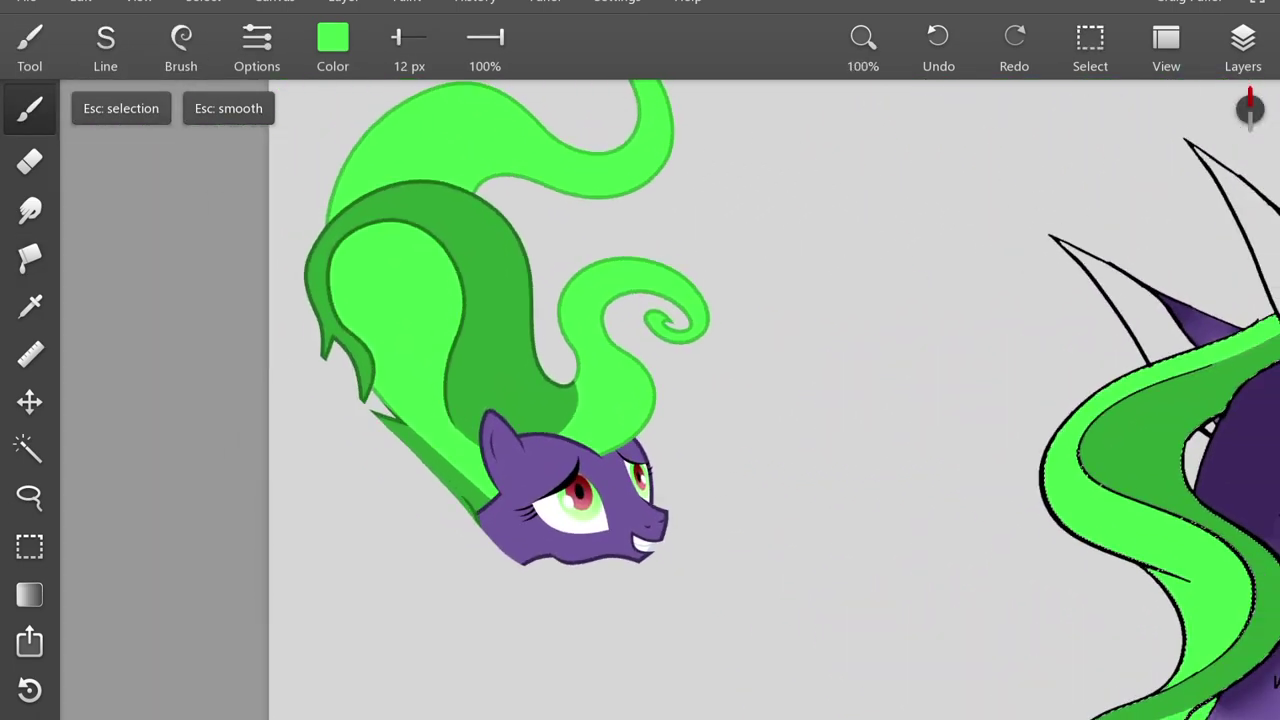
left_click(494, 237)
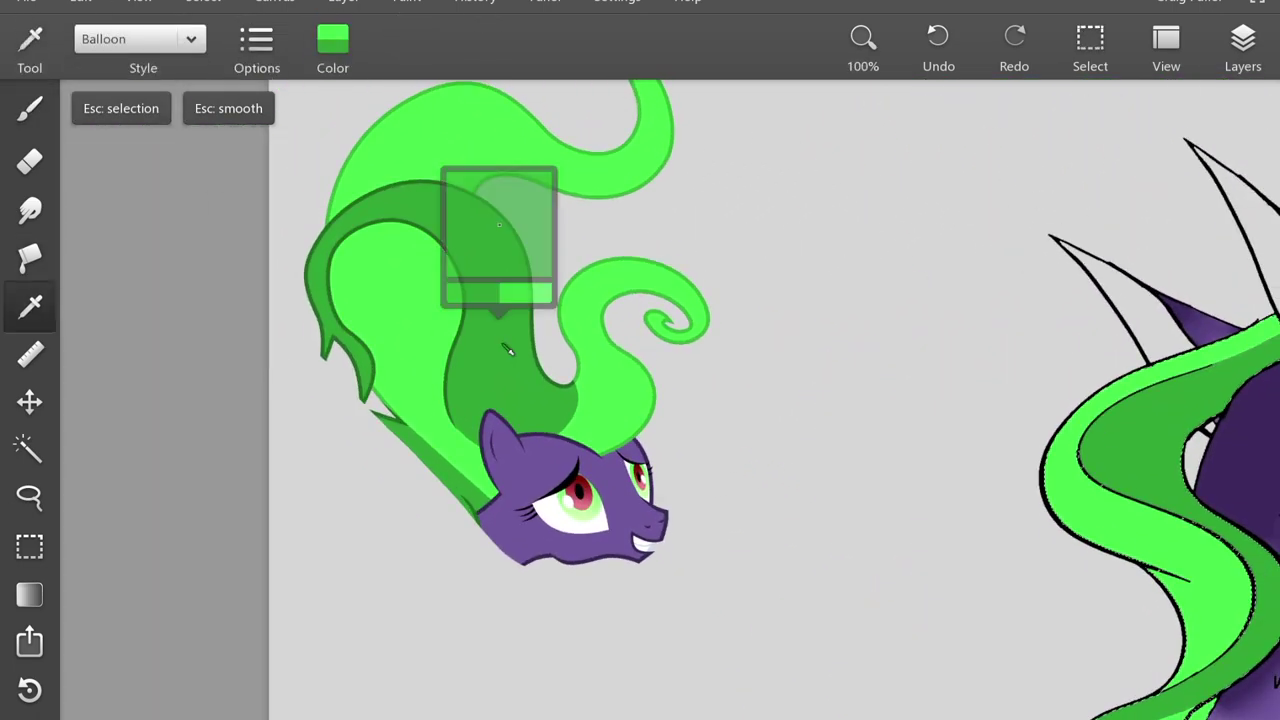
- Pick a darker green and shade the outer edge of the forelock's bright upper band with an 85 px brush
left_click(333, 45)
left_click(333, 417)
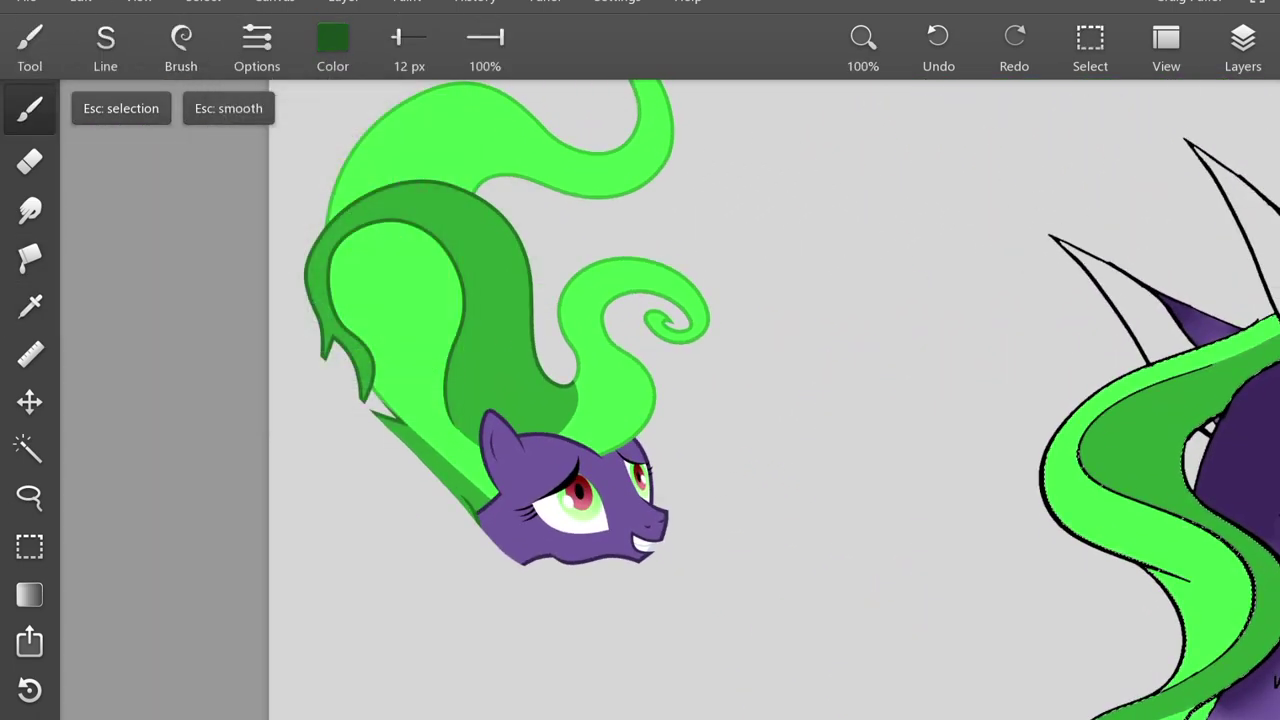
scroll(1000, 450, "up", 6)
scroll(934, 152, "down", 1)
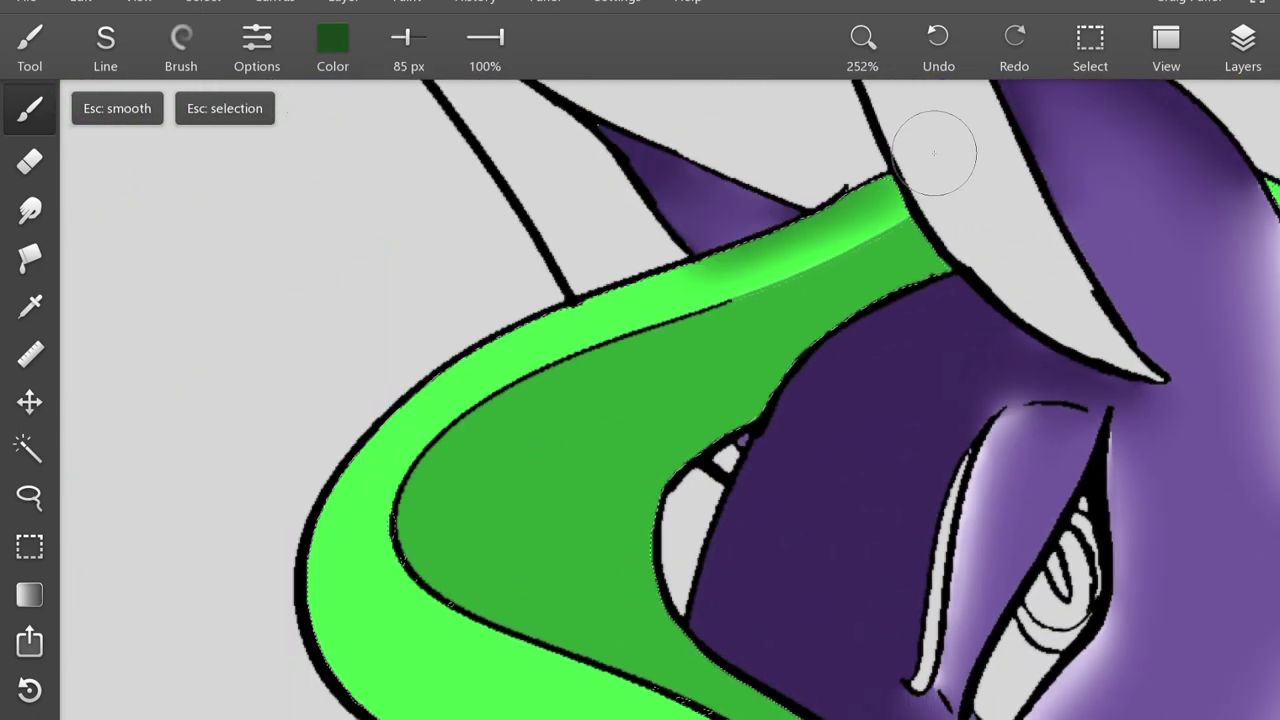
mouse_move(600, 300)
left_mouse_down()
mouse_move(334, 409)
mouse_move(340, 440)
left_mouse_up()
left_click_drag(440, 400, 300, 640)
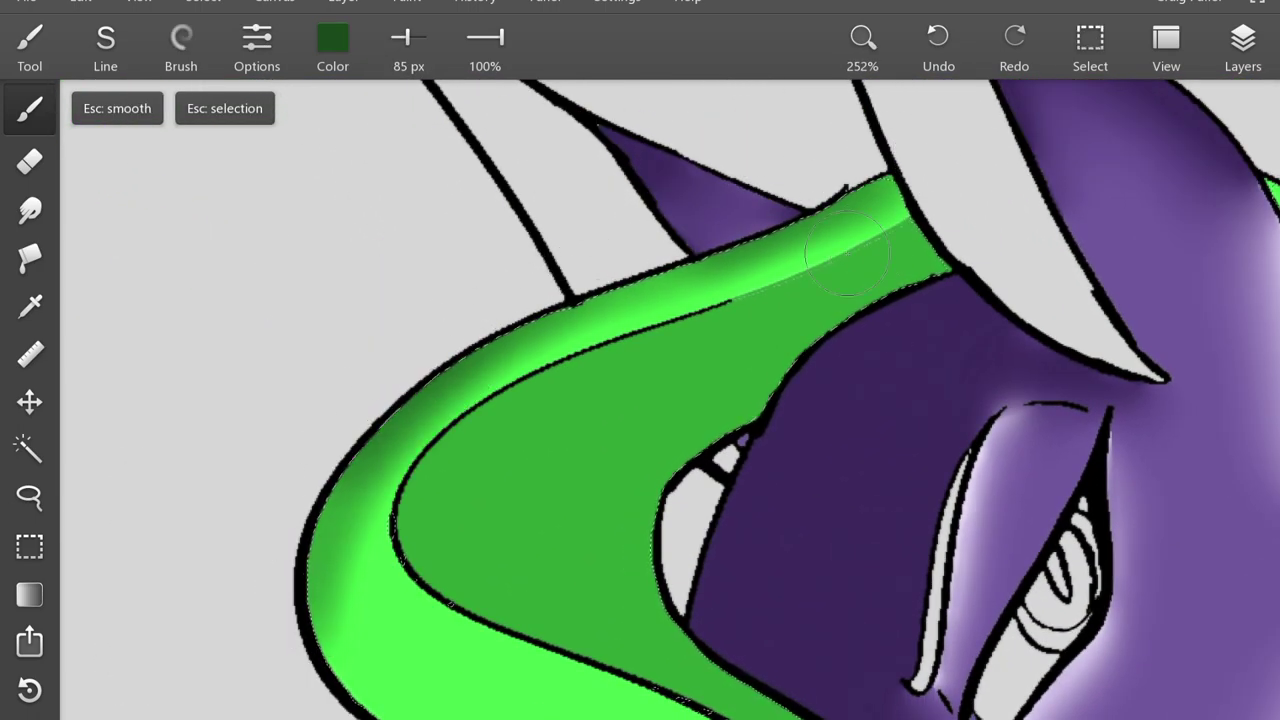
- Shade the forelock's darker inner band with deep green strokes along its outline, using a 27 px brush
left_click_drag(640, 290, 469, 330)
scroll(477, 450, "down", 3)
left_click_drag(415, 290, 500, 350)
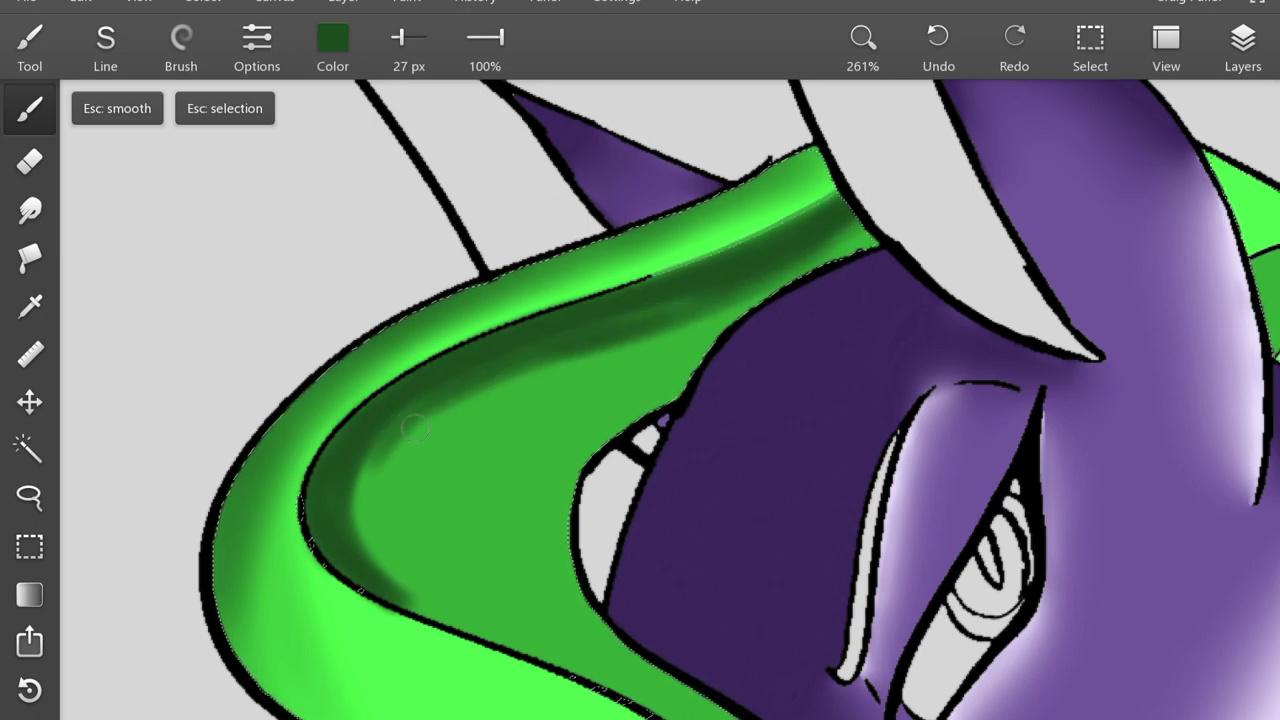
mouse_move(551, 358)
left_mouse_down()
mouse_move(408, 551)
mouse_move(535, 395)
left_mouse_up()
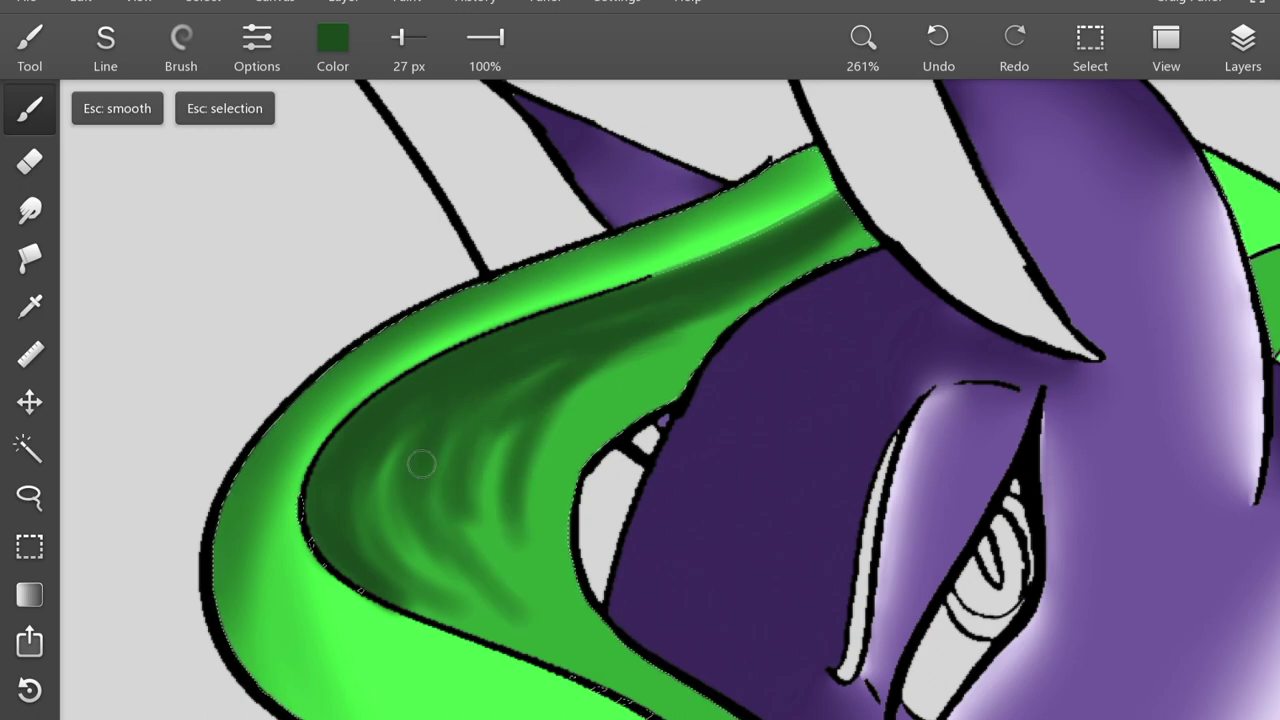
left_click_drag(533, 632, 393, 412)
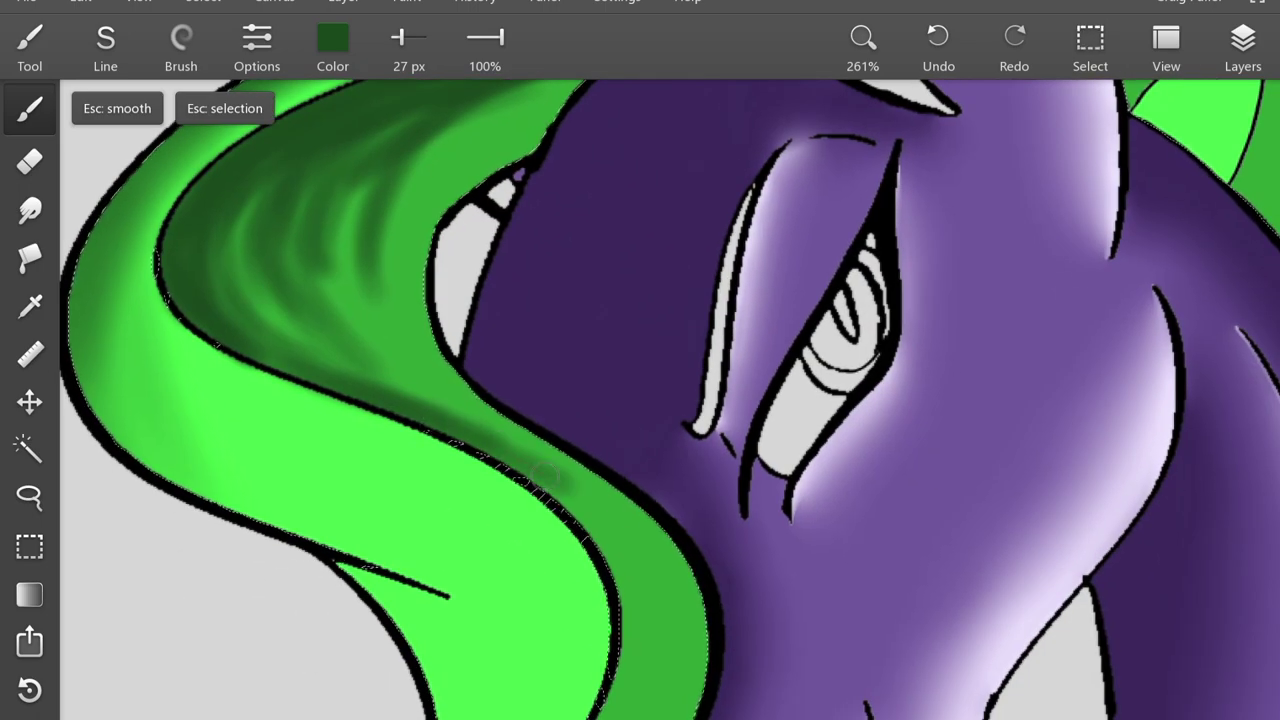
left_click_drag(512, 456, 792, 676)
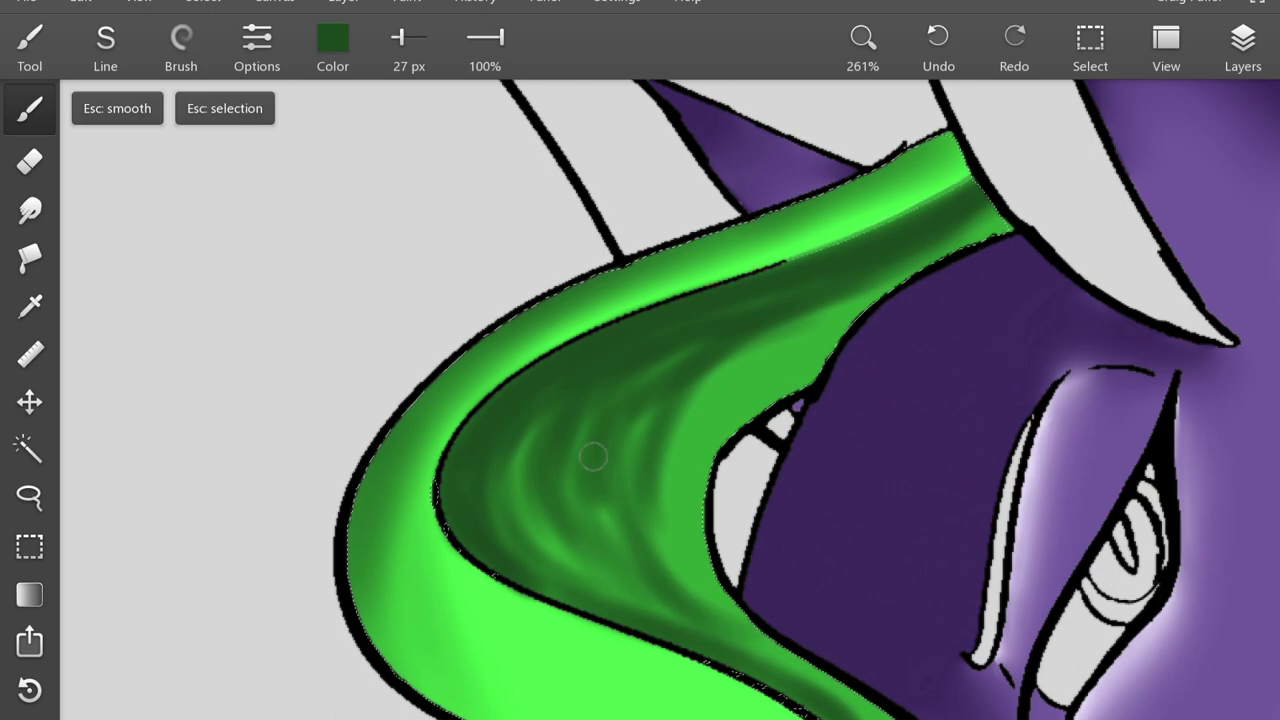
left_click_drag(693, 406, 649, 372)
- Smudge the deep green strokes in the forelock's upper inner band into a smooth gradient at 66 px
key("s")
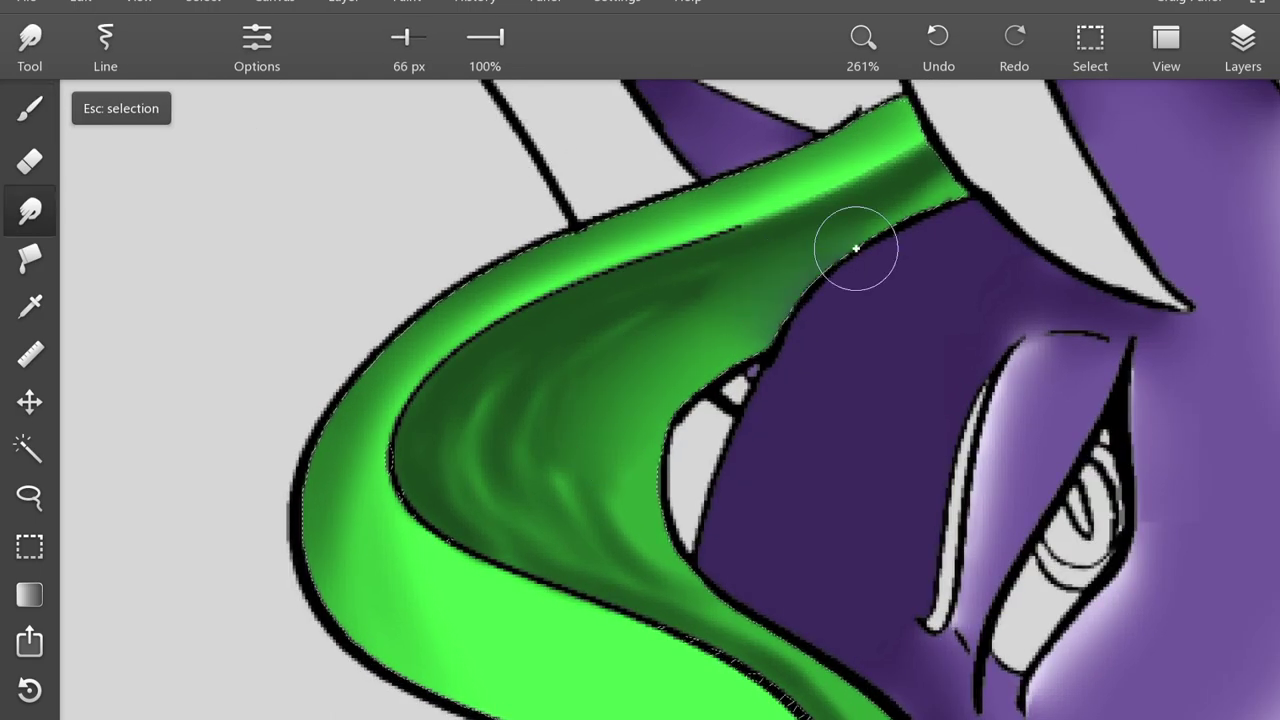
mouse_move(691, 583)
left_mouse_down()
mouse_move(506, 391)
mouse_move(396, 241)
left_mouse_up()
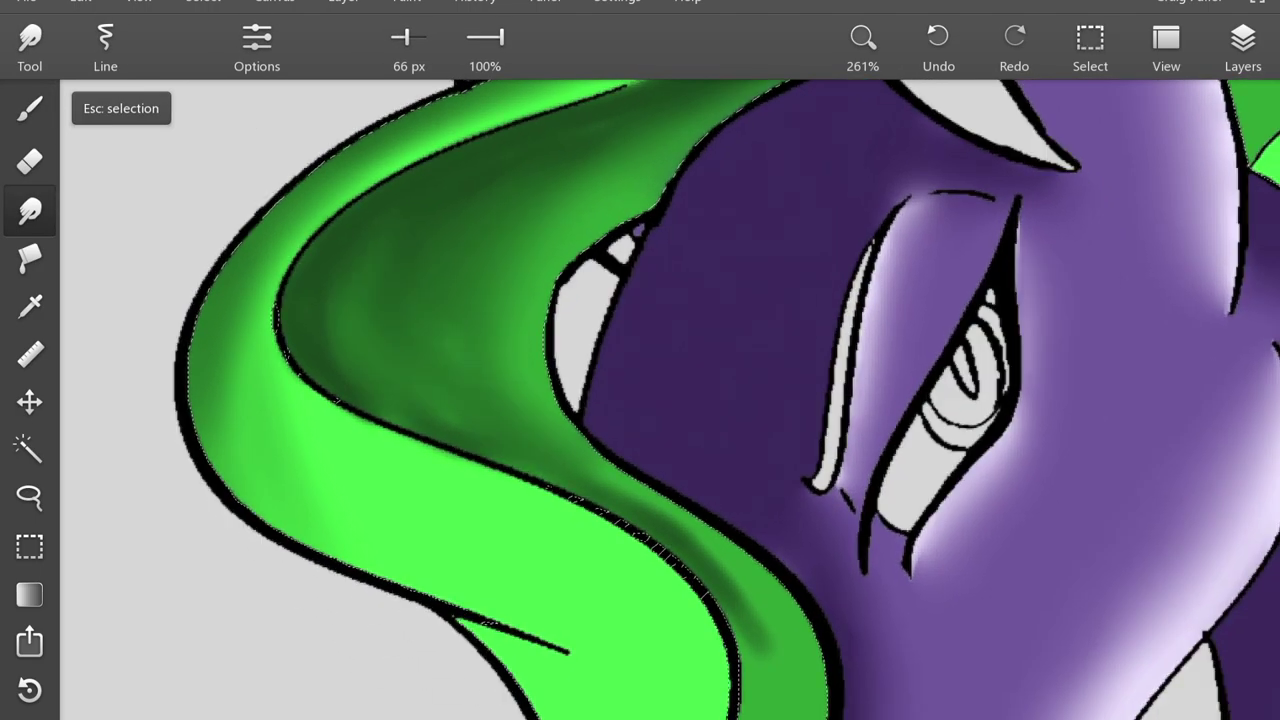
scroll(560, 423, "down", 6)
scroll(560, 423, "right", 3)
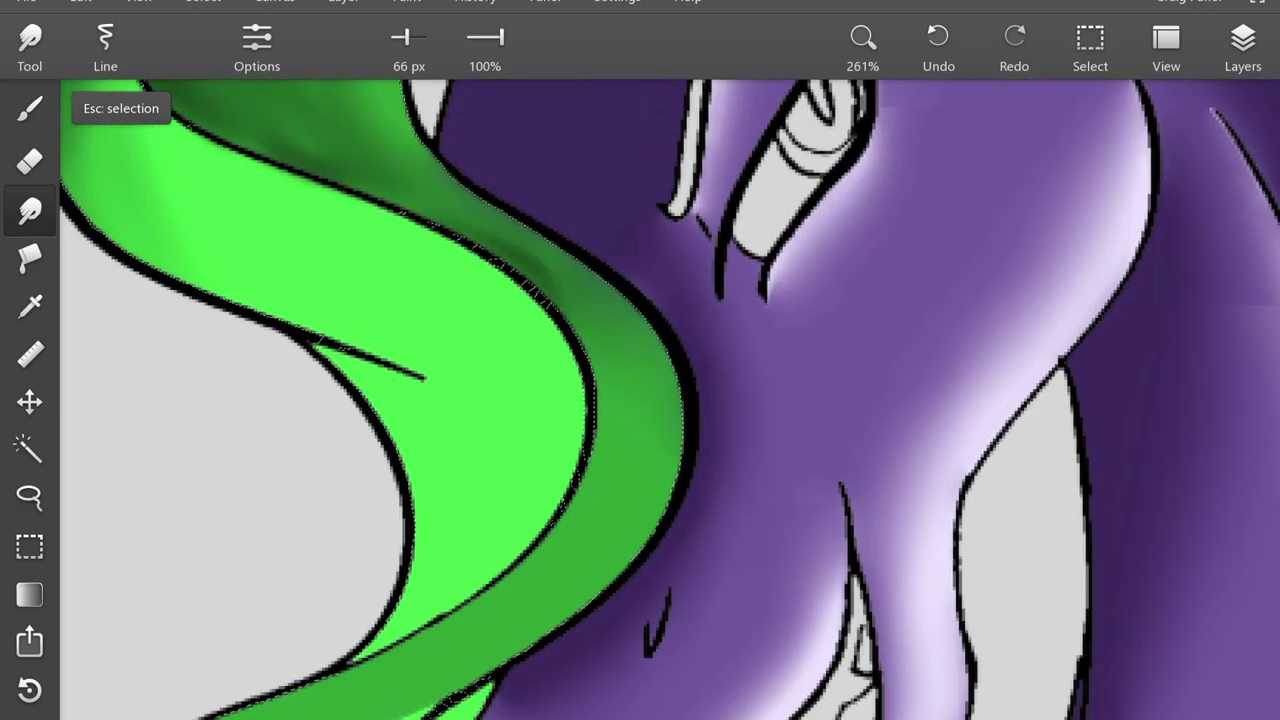
- Brush deep green shading along the forelock's darker band beside the muzzle and around its lower outer curve
key("b")
mouse_move(598, 285)
left_mouse_down()
mouse_move(612, 485)
mouse_move(300, 645)
left_mouse_up()
scroll(590, 493, "left", 3)
scroll(590, 493, "down", 2)
scroll(300, 645, "down", 4)
mouse_move(686, 343)
left_mouse_down()
mouse_move(300, 626)
mouse_move(320, 700)
left_mouse_up()
scroll(560, 420, "down", 3)
mouse_move(480, 200)
left_mouse_down()
mouse_move(411, 328)
mouse_move(410, 426)
mouse_move(340, 378)
left_mouse_up()
scroll(340, 378, "up", 1)
scroll(340, 378, "right", 1)
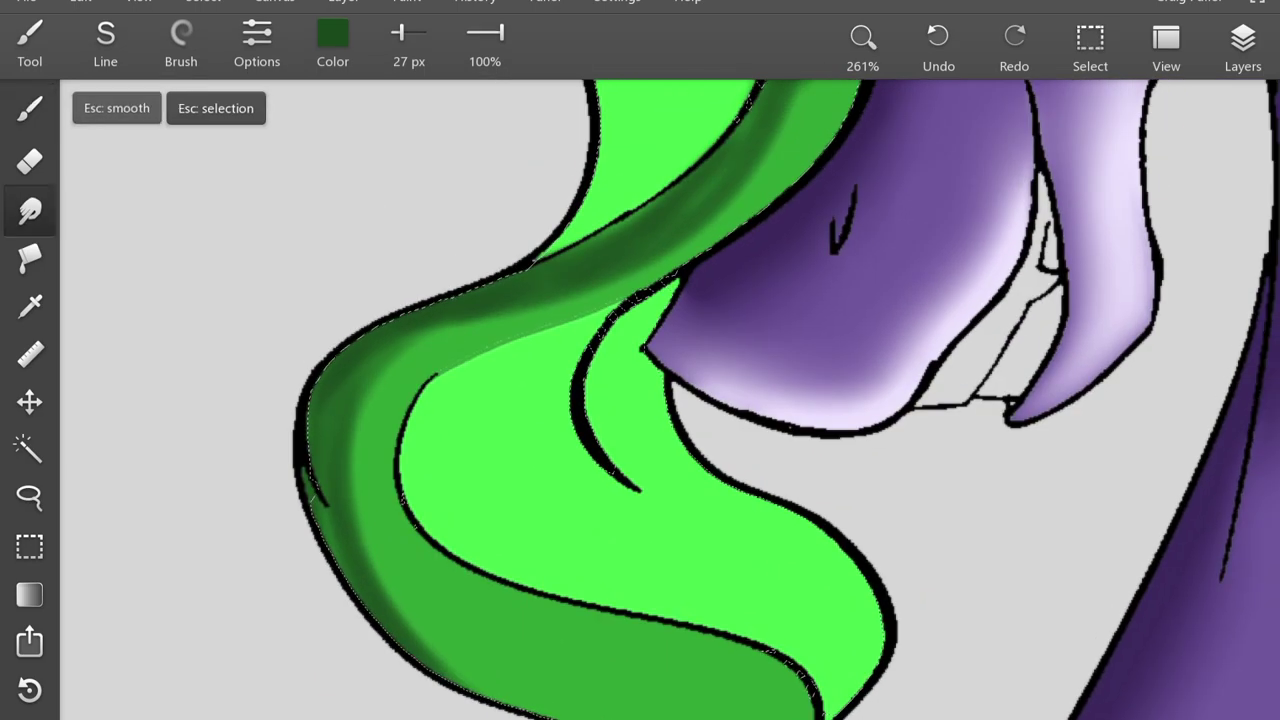
- Smudge the new shading along the lower part of the forelock's darker band
key("s")
scroll(675, 243, "down", 1)
scroll(771, 194, "up", 2)
mouse_move(543, 423)
left_mouse_down()
mouse_move(637, 348)
mouse_move(680, 183)
left_mouse_up()
scroll(680, 183, "up", 2)
scroll(803, 534, "up", 5)
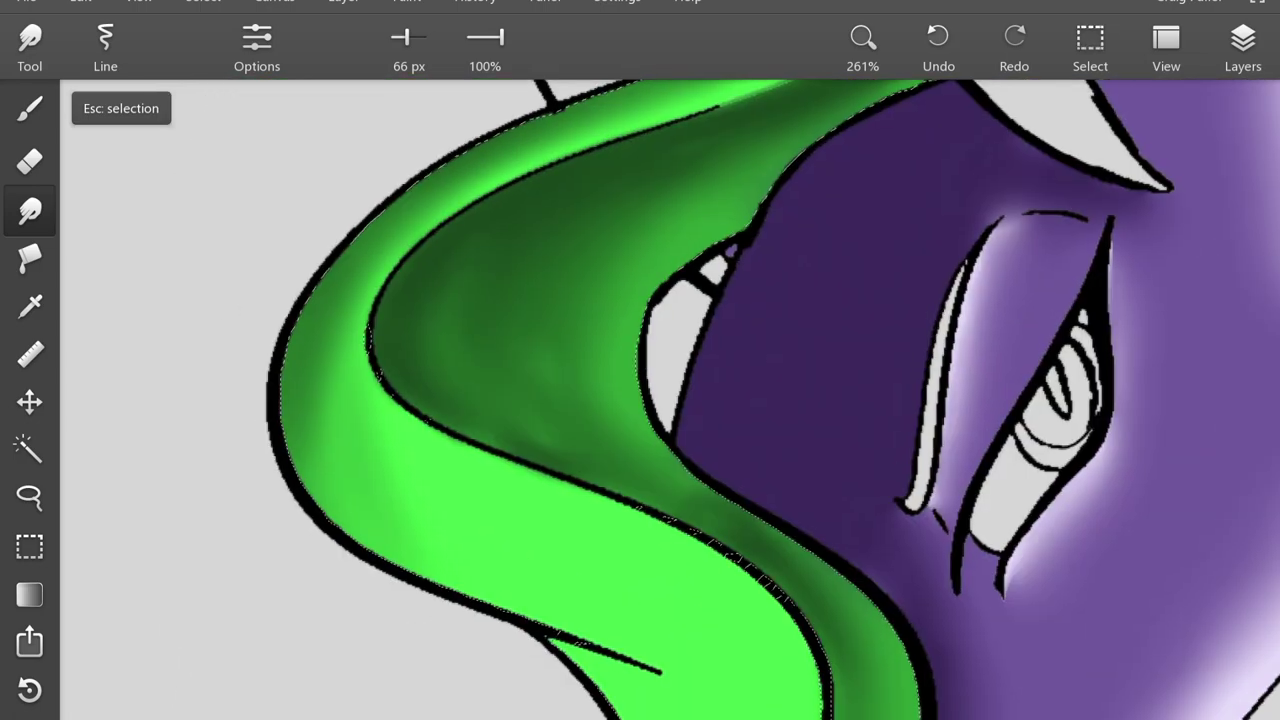
scroll(752, 173, "down", 1)
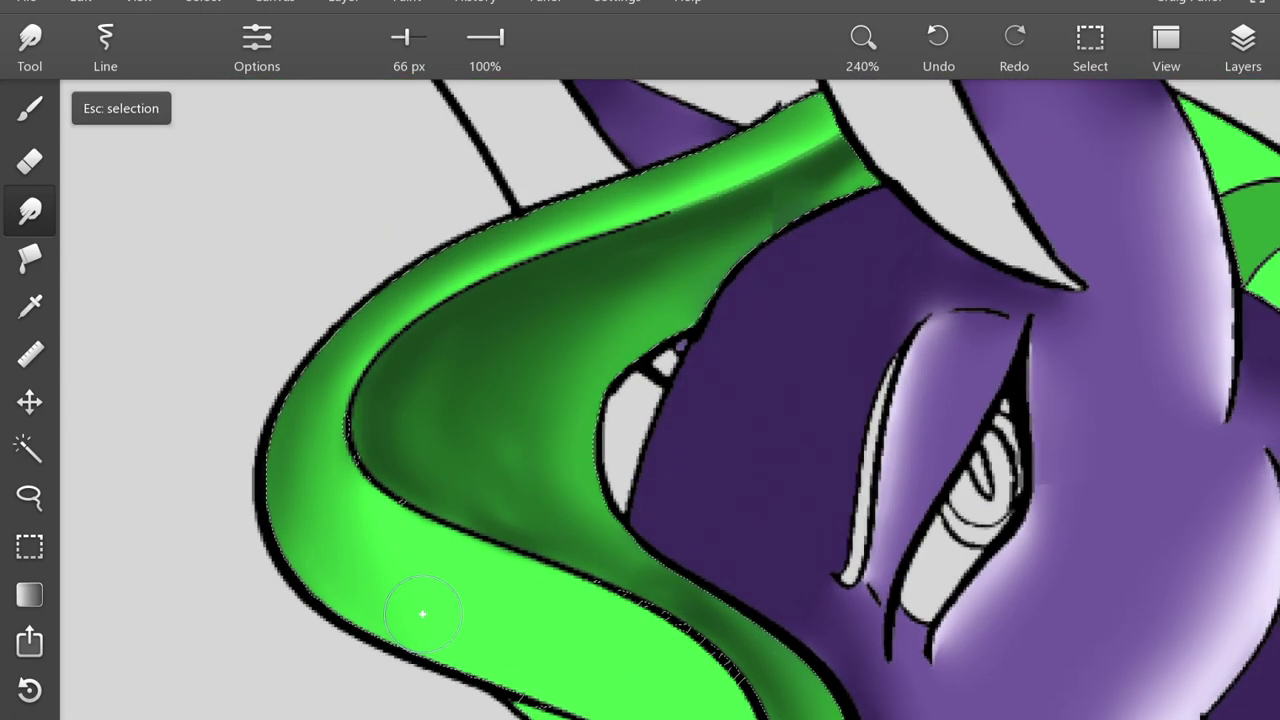
- Shade beneath the short fold line in the forelock's bright band with deep green and smudge it smooth
scroll(518, 320, "down", 6)
key("b")
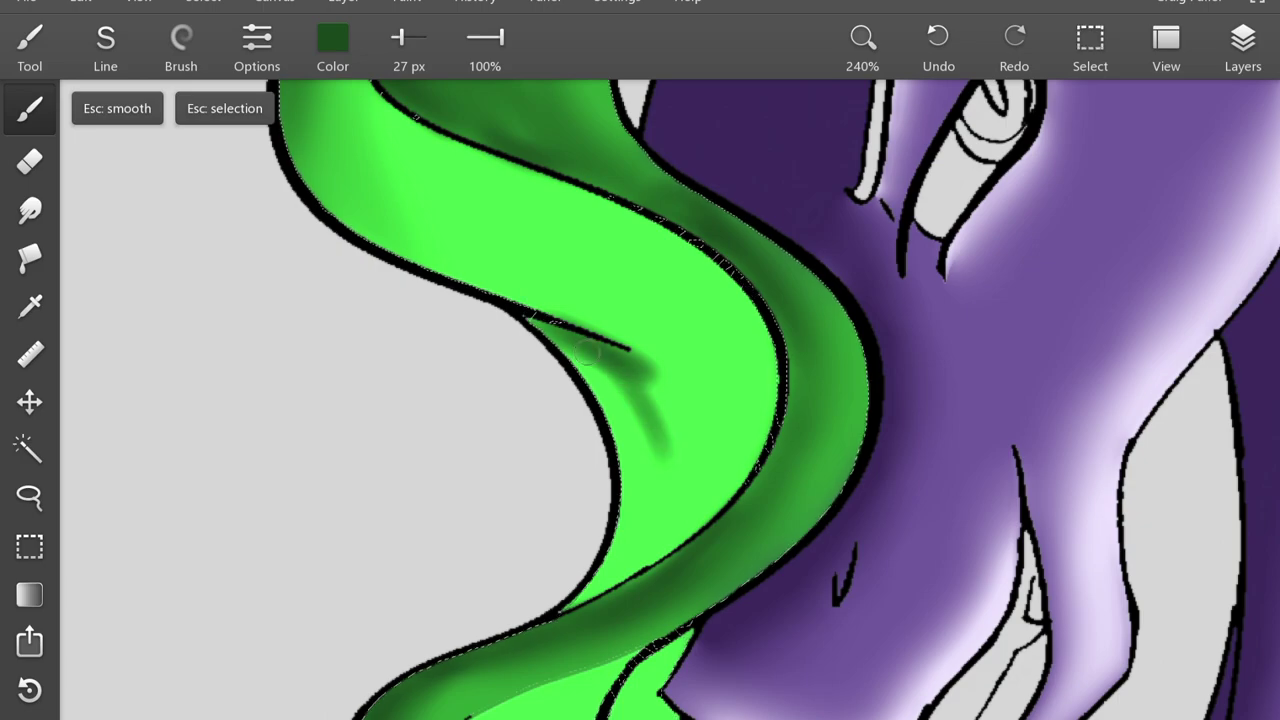
key("s")
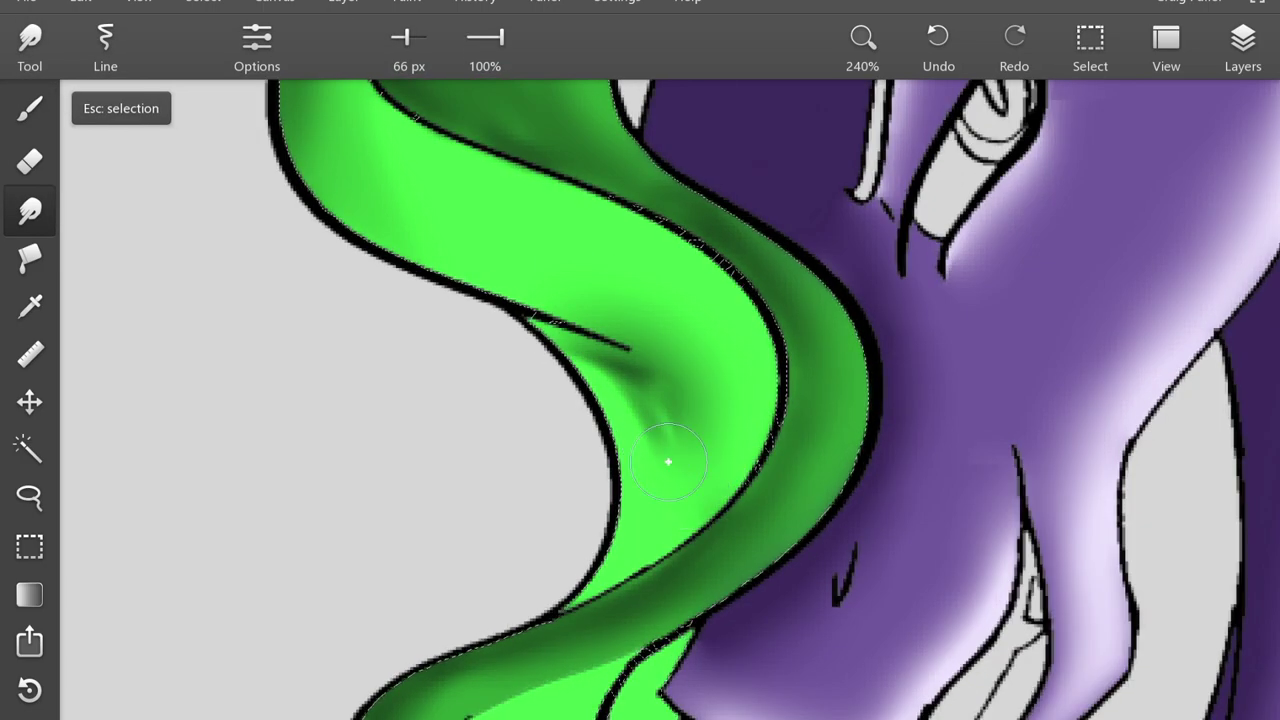
scroll(676, 391, "down", 5)
scroll(676, 391, "up", 1)
- Shade the edge of the forelock's bright lower curl beneath the muzzle with deep green and blend it
key("b")
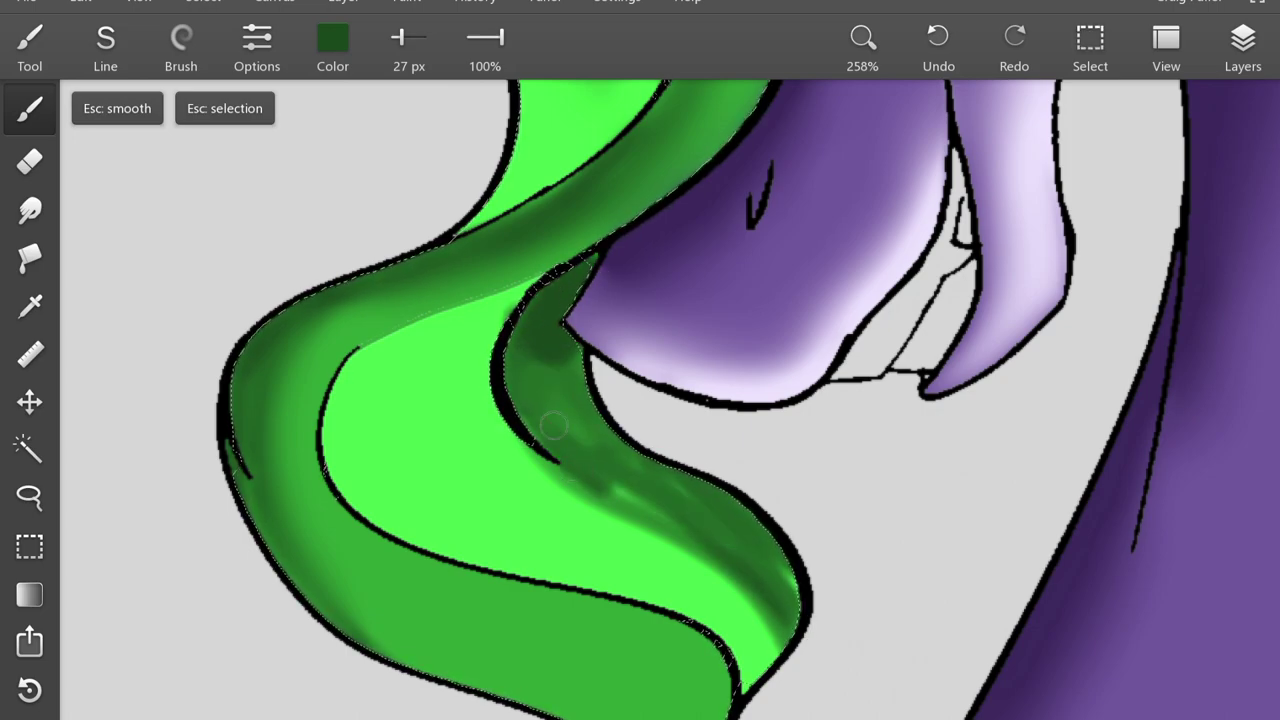
key("s")
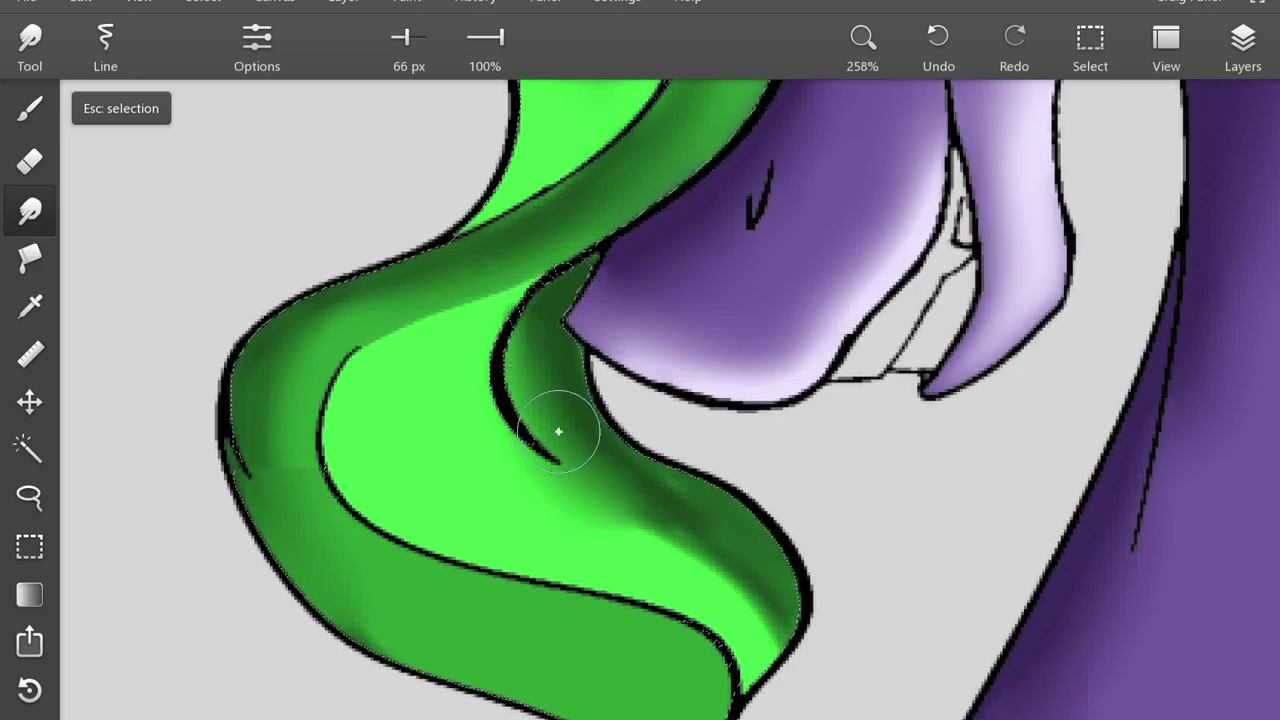
scroll(534, 423, "down", 4)
scroll(640, 400, "up", 3)
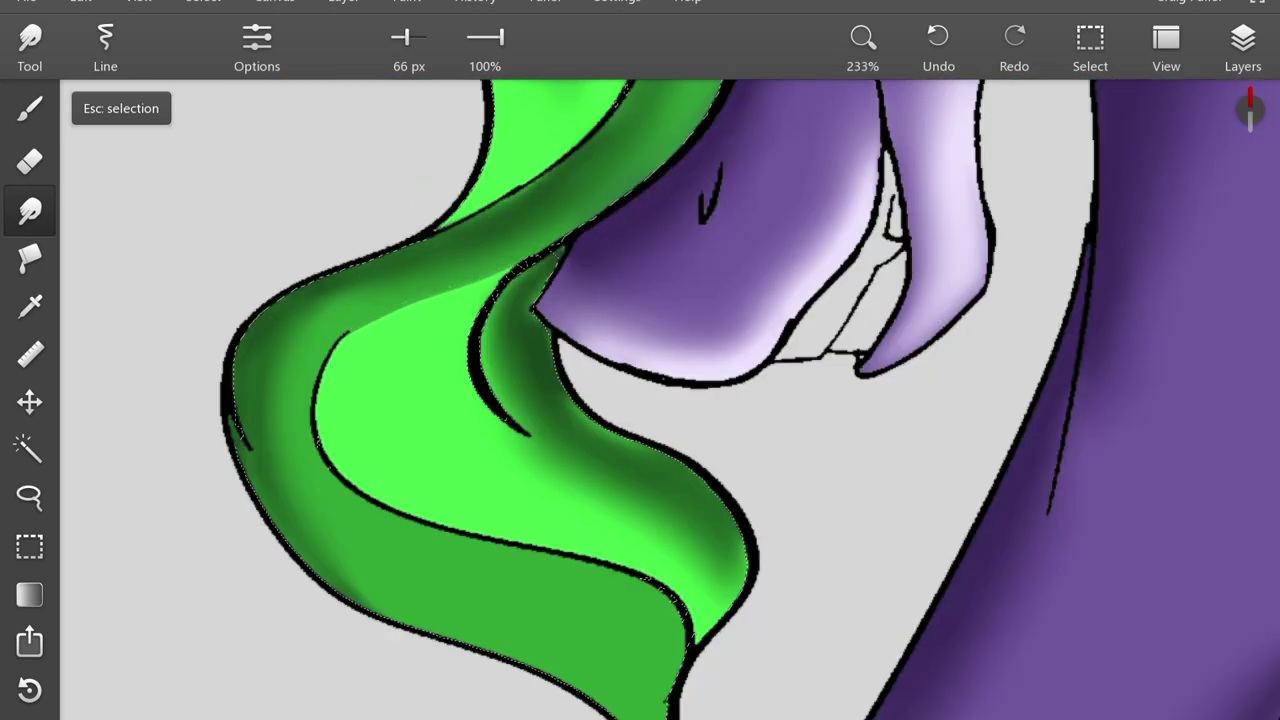
scroll(640, 400, "down", 5)
scroll(740, 200, "up", 5)
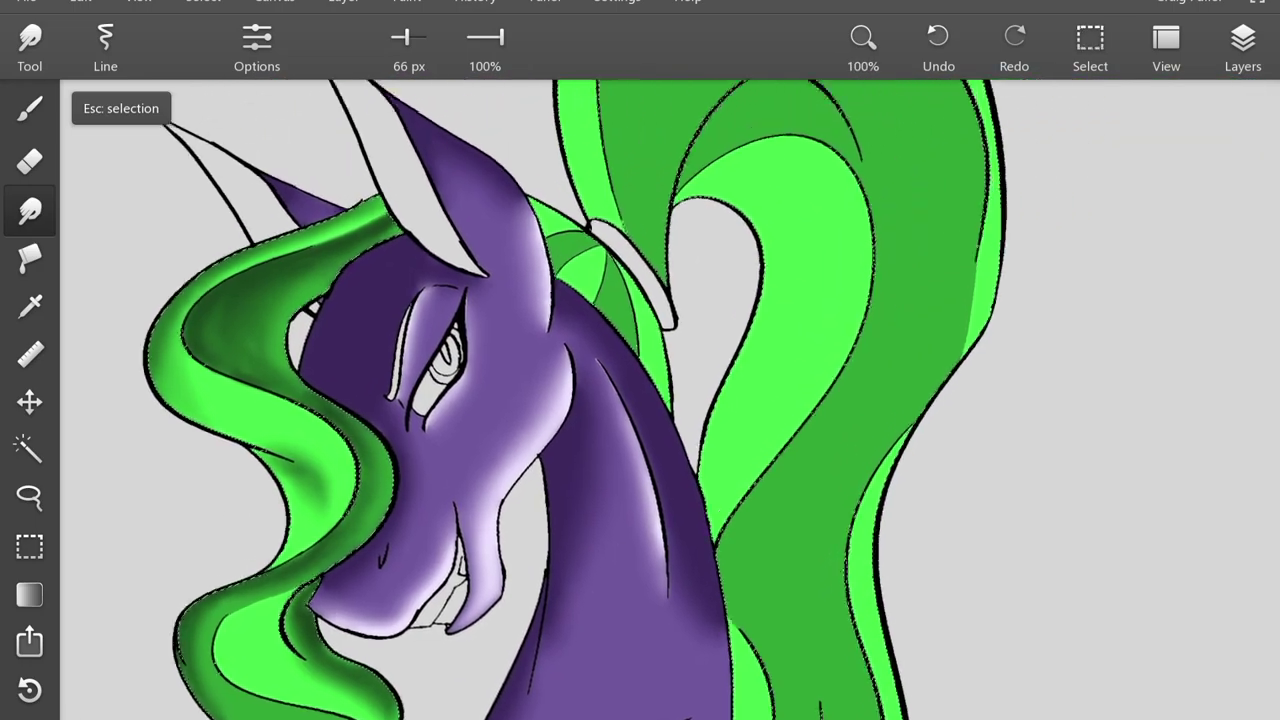
- Paint a deep green shadow over the hair sections in front of the ponytail tie and smudge it
key("b")
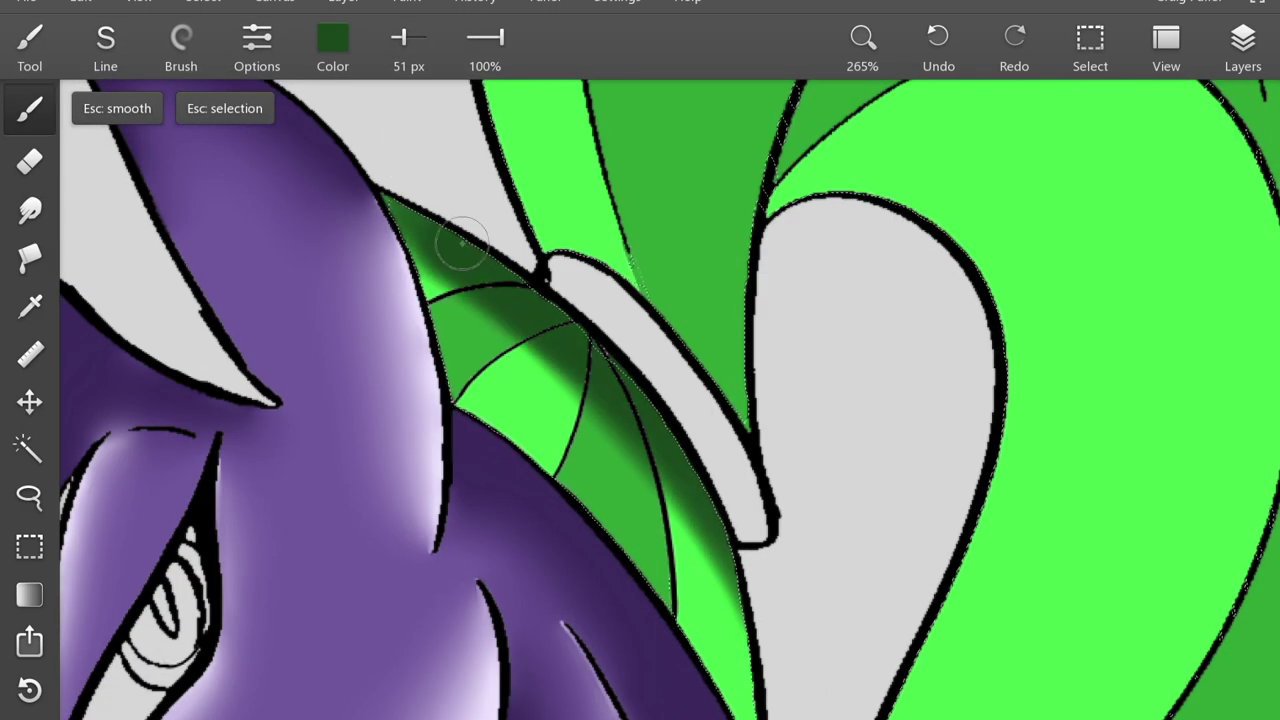
scroll(575, 398, "down", 1)
key("s")
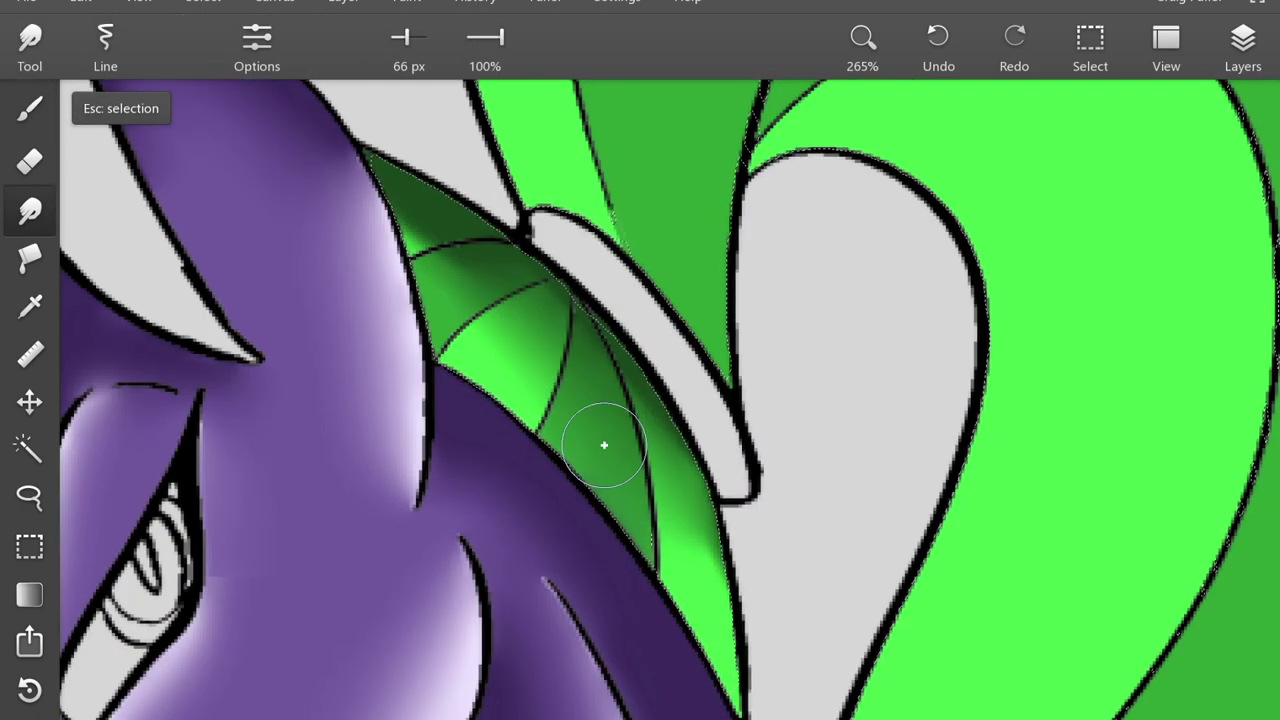
scroll(505, 367, "down", 3)
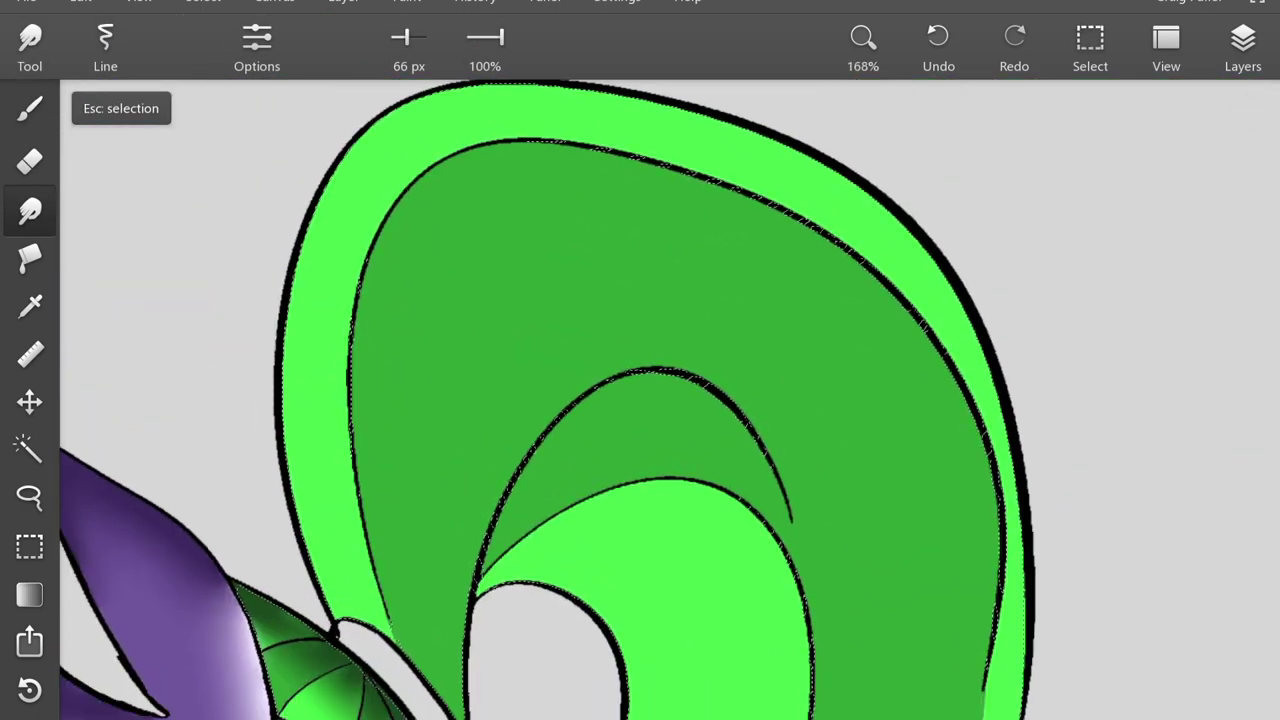
- Shade the outer edge of the ponytail's bright outer band with deep green, using a 130 px brush
key("b")
scroll(408, 122, "up", 2)
scroll(978, 252, "down", 2)
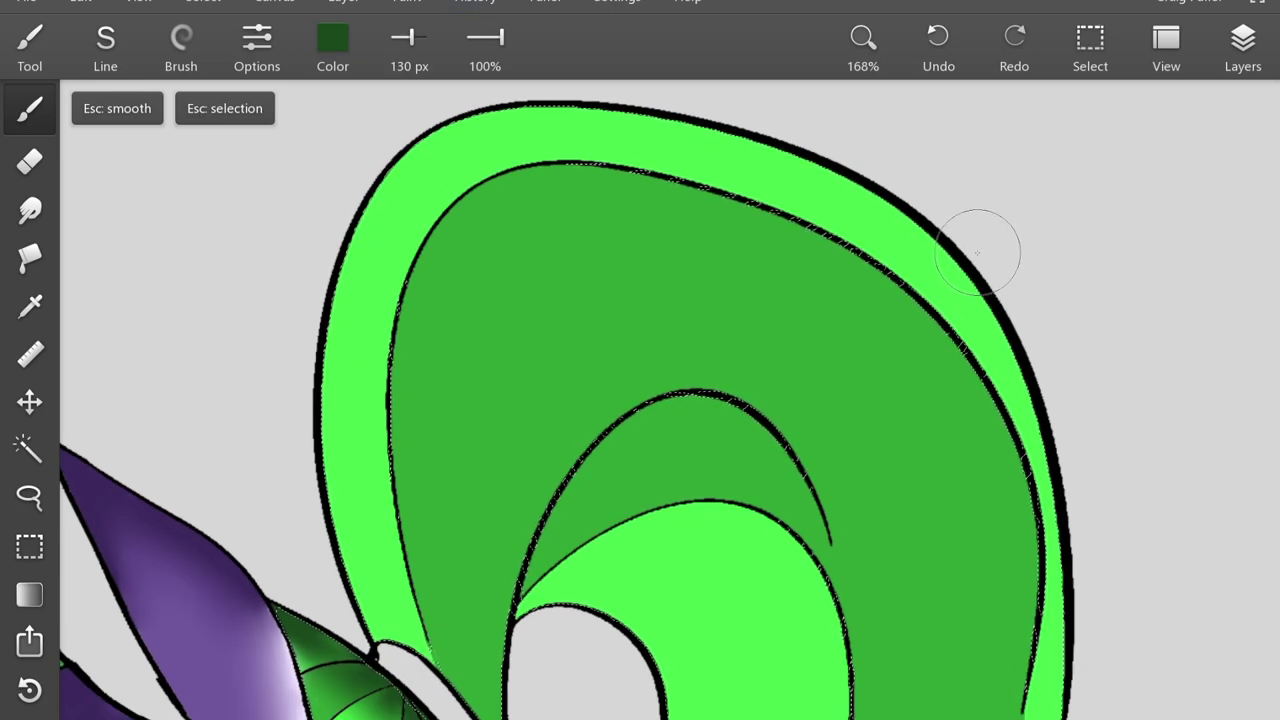
mouse_move(712, 108)
left_mouse_down()
mouse_move(343, 171)
mouse_move(300, 710)
left_mouse_up()
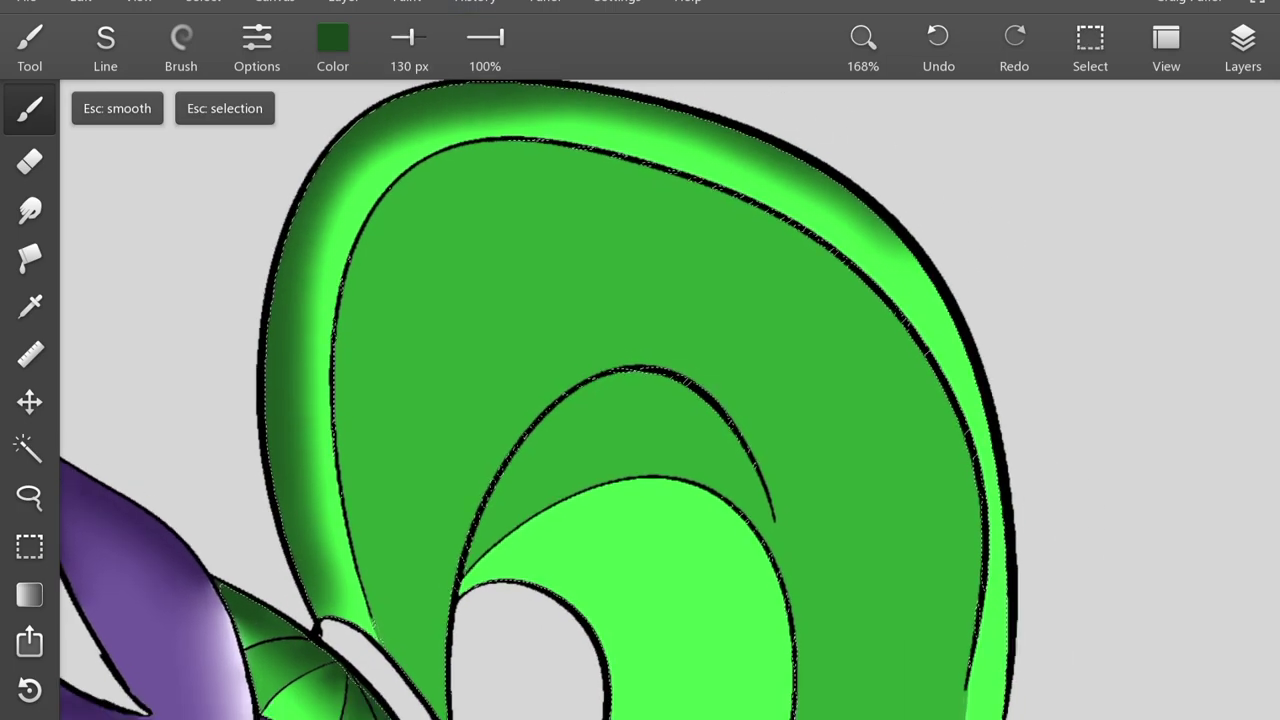
scroll(640, 205, "right", 5)
scroll(640, 205, "up", 3)
scroll(670, 549, "up", 2)
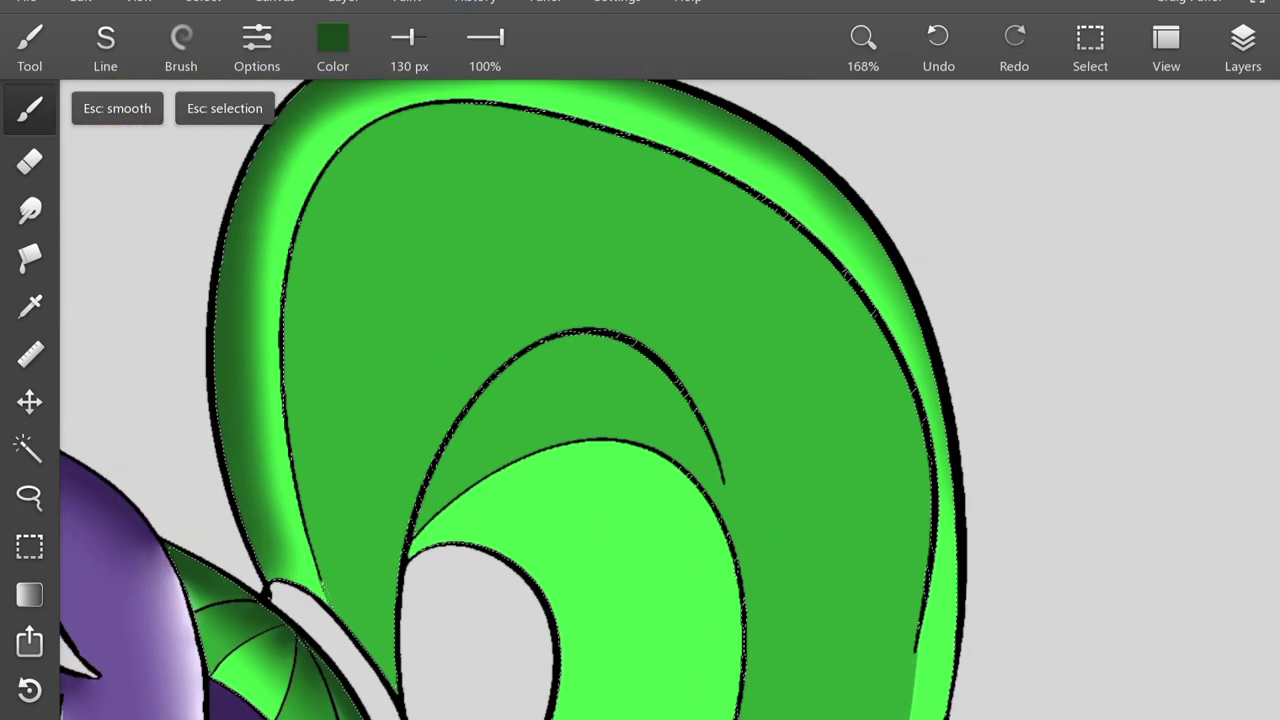
- Shade the ponytail's large darker section with deep green along the inside of its outline
mouse_move(409, 145)
left_mouse_down()
mouse_move(336, 276)
mouse_move(319, 388)
mouse_move(336, 598)
mouse_move(352, 700)
left_mouse_up()
mouse_move(394, 195)
left_mouse_down()
mouse_move(460, 145)
mouse_move(464, 123)
mouse_move(652, 150)
mouse_move(830, 280)
left_mouse_up()
mouse_move(640, 270)
left_mouse_down()
mouse_move(559, 204)
mouse_move(800, 455)
left_mouse_up()
scroll(790, 430, "down", 3)
mouse_move(790, 200)
left_mouse_down()
mouse_move(777, 414)
mouse_move(714, 571)
left_mouse_up()
scroll(740, 450, "down", 3)
scroll(759, 312, "up", 5)
- With a 44 px brush, shade beneath the ponytail's inner arc and across the top of its bright inner band
key("[")
mouse_move(750, 522)
left_mouse_down()
mouse_move(660, 419)
mouse_move(495, 443)
mouse_move(448, 495)
left_mouse_up()
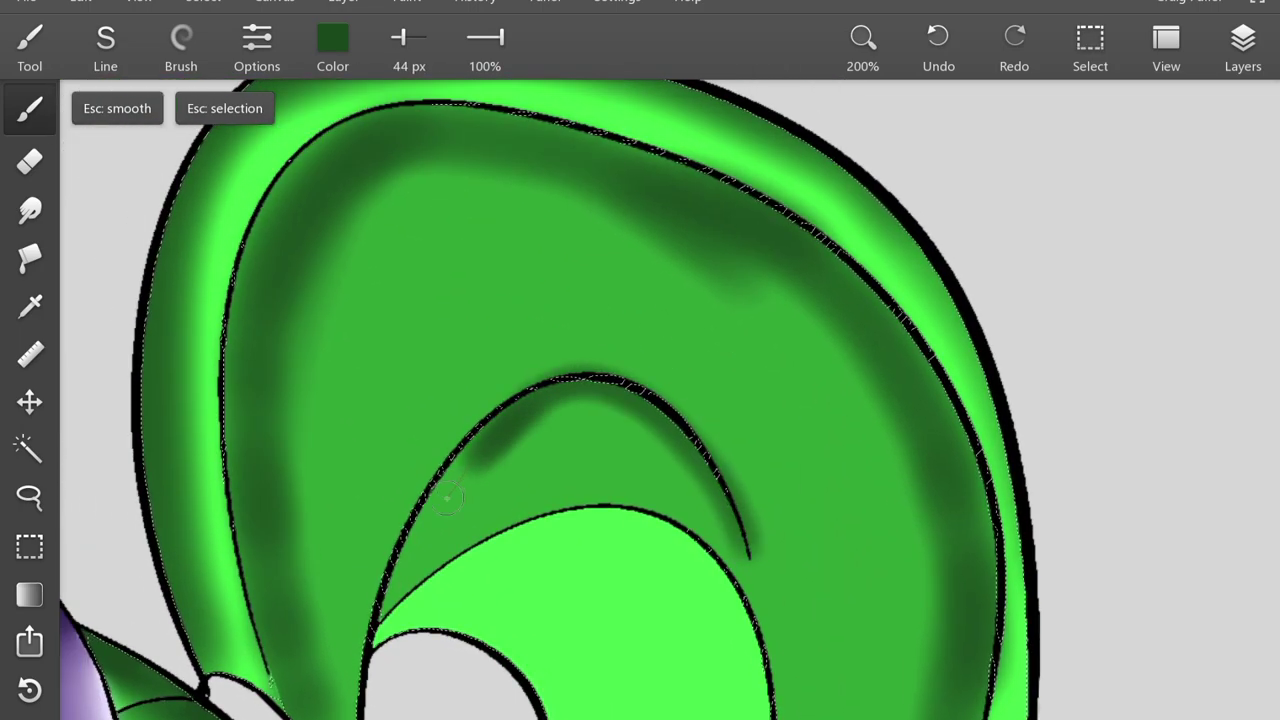
scroll(640, 400, "down", 5)
mouse_move(401, 324)
left_mouse_down()
mouse_move(492, 244)
mouse_move(560, 213)
mouse_move(643, 224)
mouse_move(719, 263)
mouse_move(774, 428)
mouse_move(759, 359)
mouse_move(663, 261)
mouse_move(719, 329)
mouse_move(627, 288)
mouse_move(501, 268)
mouse_move(650, 340)
left_mouse_up()
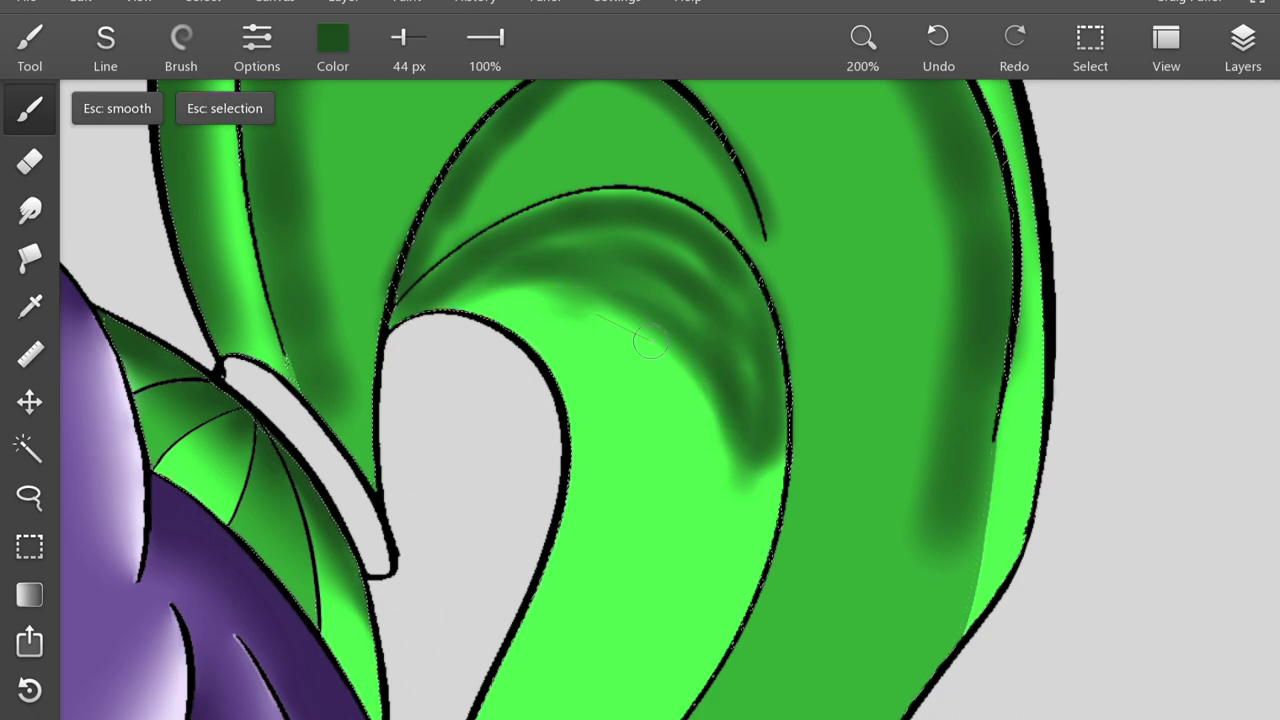
- Shade the lower inner edge of the ponytail's bright band and the darker section bordering it
scroll(650, 340, "down", 5)
mouse_move(520, 230)
left_mouse_down()
mouse_move(410, 640)
mouse_move(450, 428)
mouse_move(530, 140)
left_mouse_up()
scroll(598, 190, "down", 3)
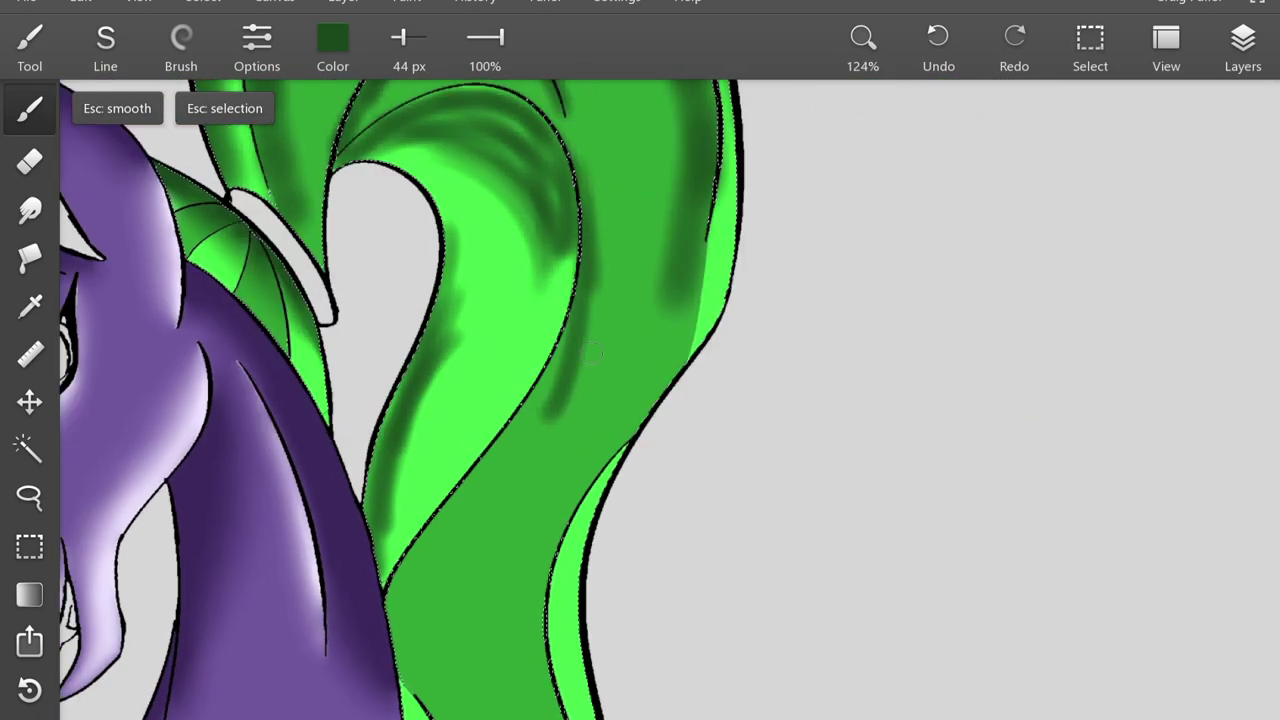
left_click_drag(592, 353, 472, 543)
- Smudge the shading in the ponytail's large darker section and beneath its inner arc at 66 px
scroll(650, 400, "up", 5)
left_click(29, 209)
left_click_drag(494, 271, 466, 537)
scroll(650, 400, "up", 2)
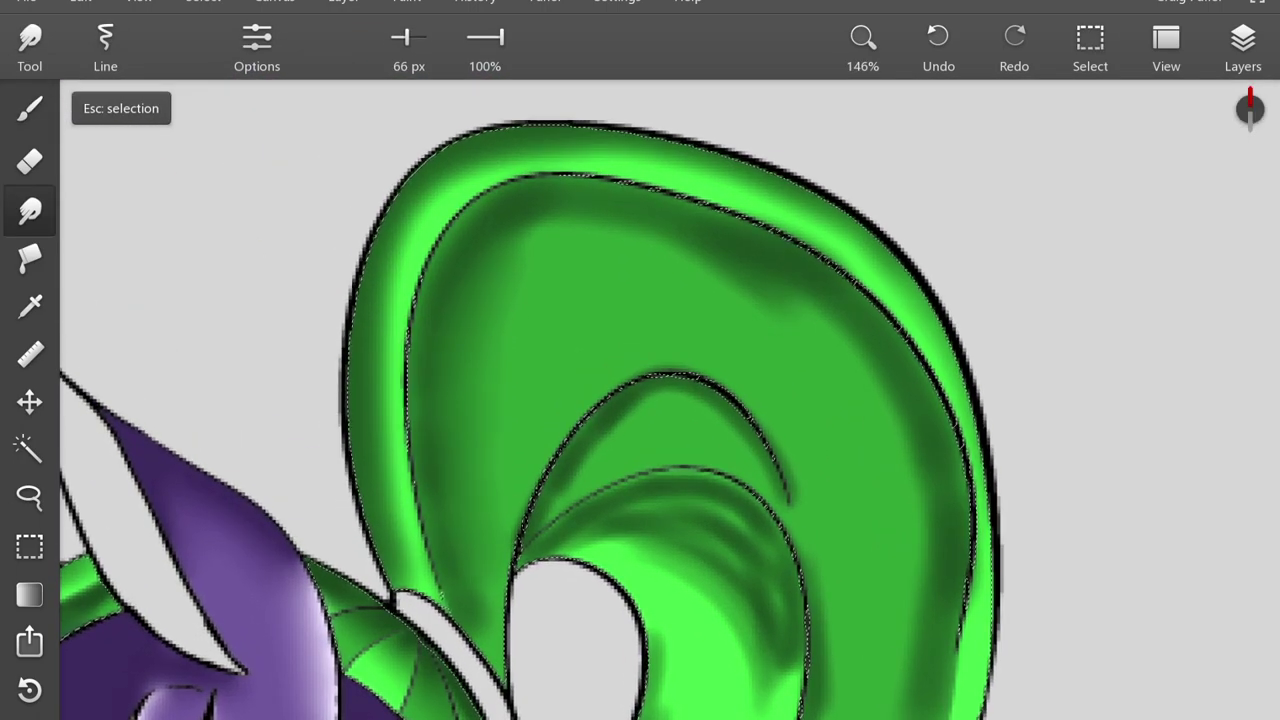
scroll(486, 440, "down", 3)
scroll(486, 440, "right", 3)
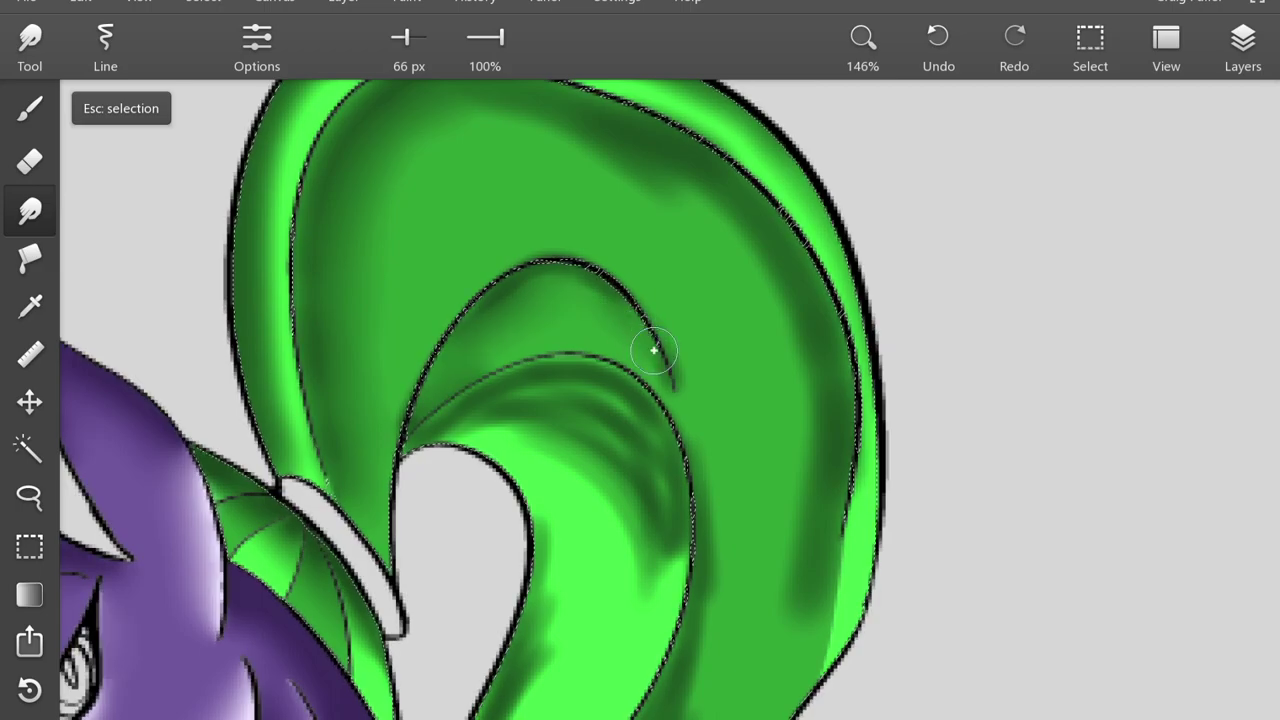
mouse_move(740, 229)
left_mouse_down()
mouse_move(765, 279)
mouse_move(809, 586)
left_mouse_up()
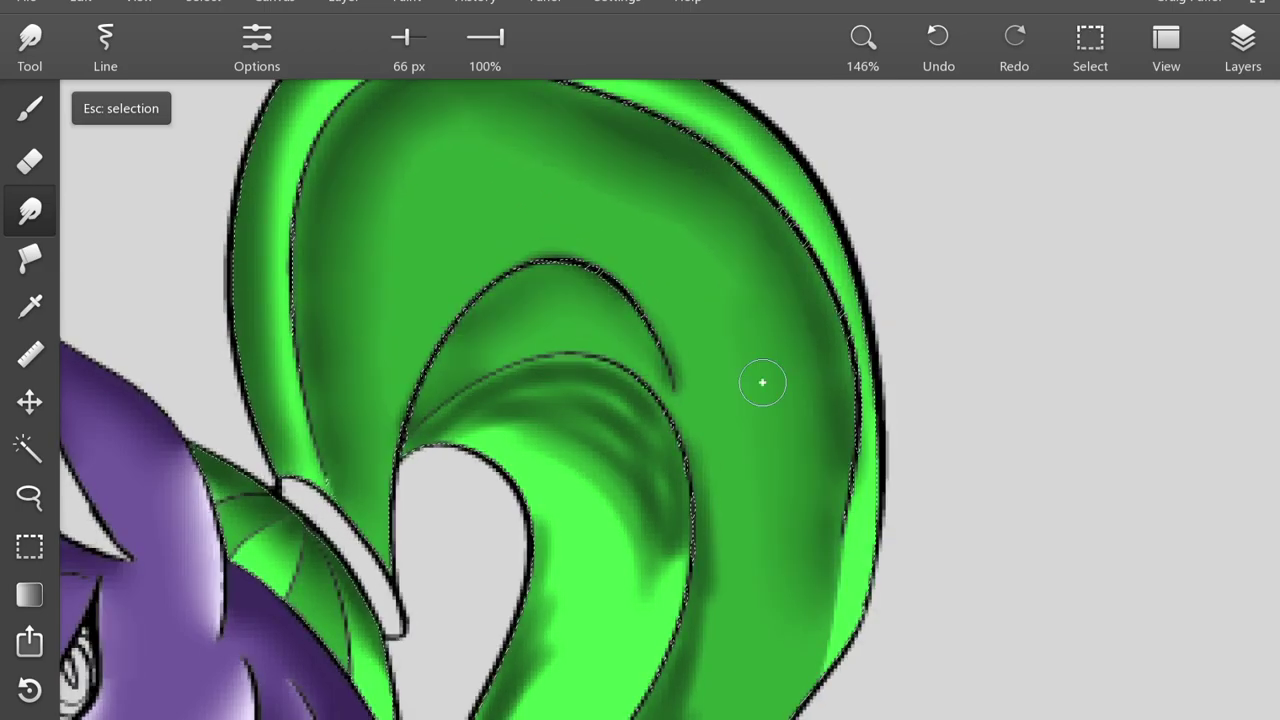
- Smudge the deep green strokes in the ponytail's bright inner band into soft gradients
scroll(751, 254, "up", 2)
scroll(751, 254, "down", 3)
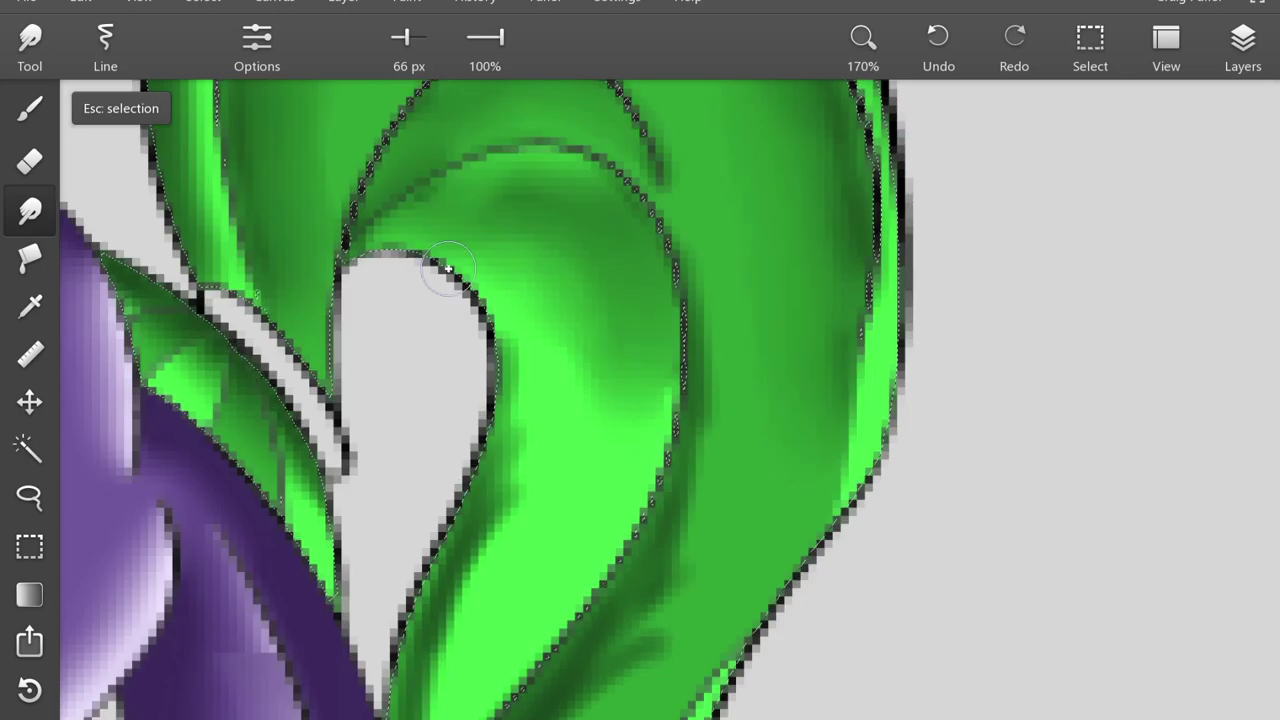
scroll(560, 202, "down", 3)
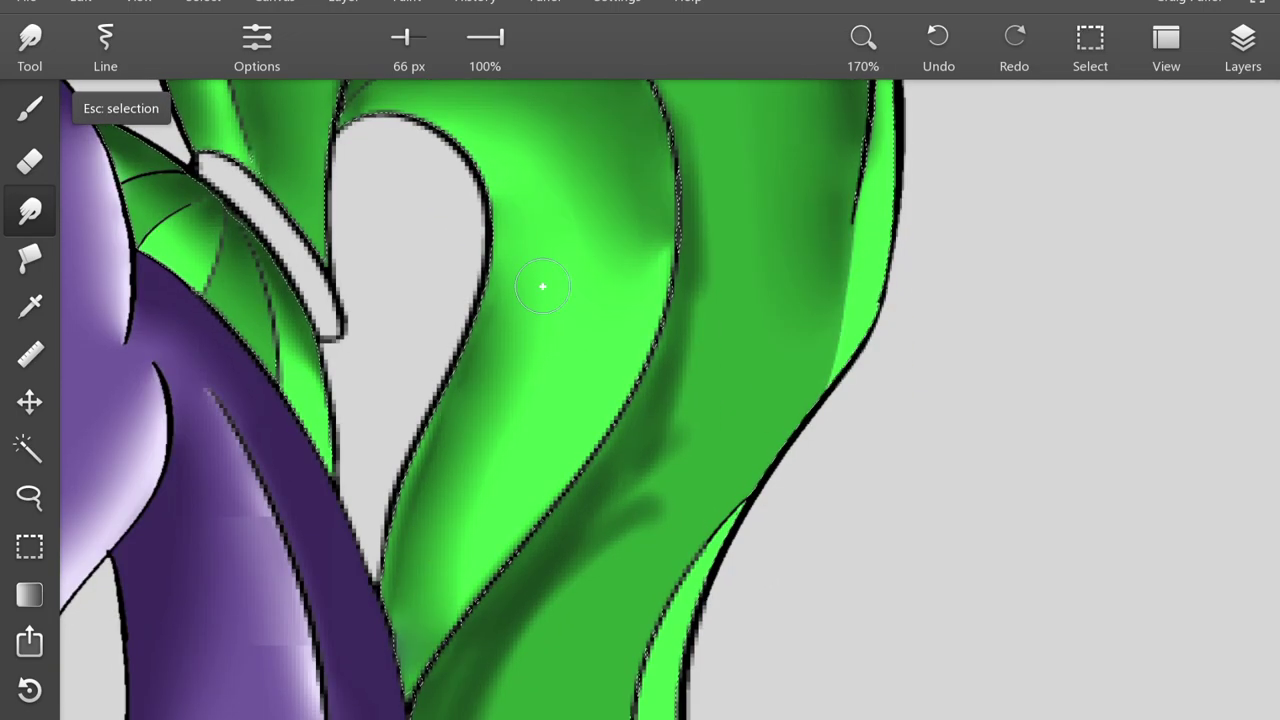
scroll(542, 287, "down", 2)
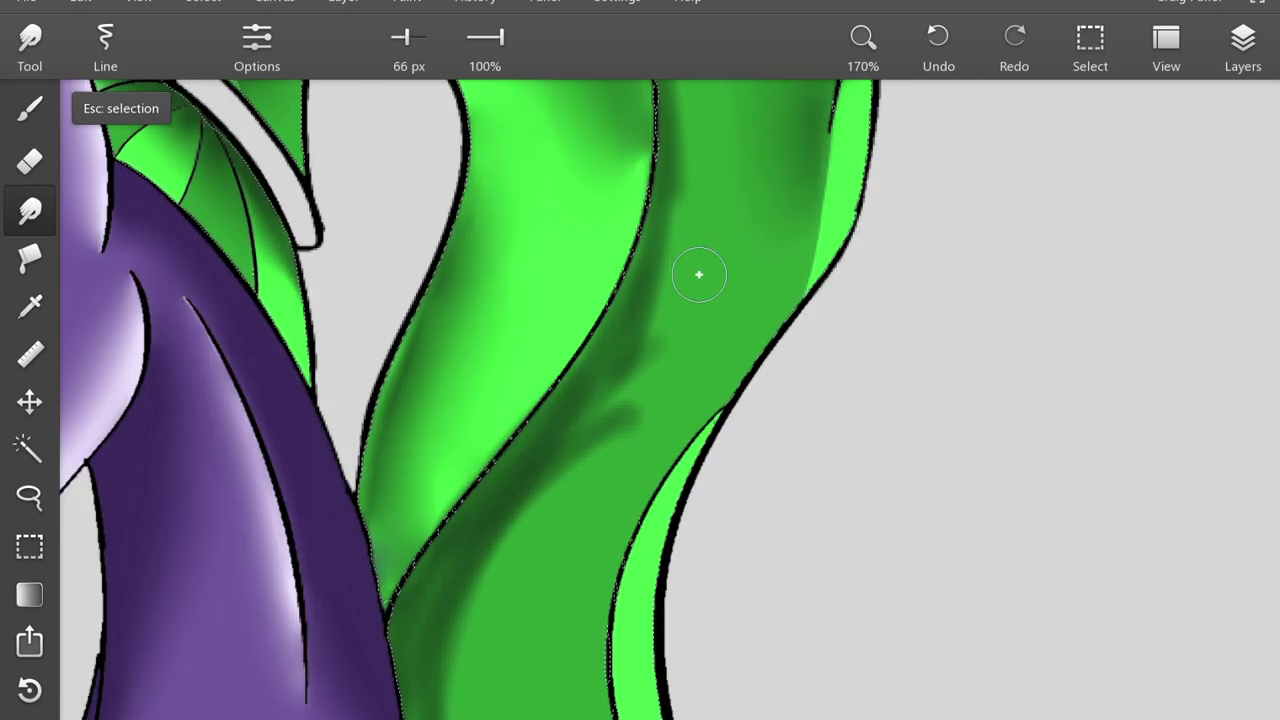
scroll(699, 275, "up", 5)
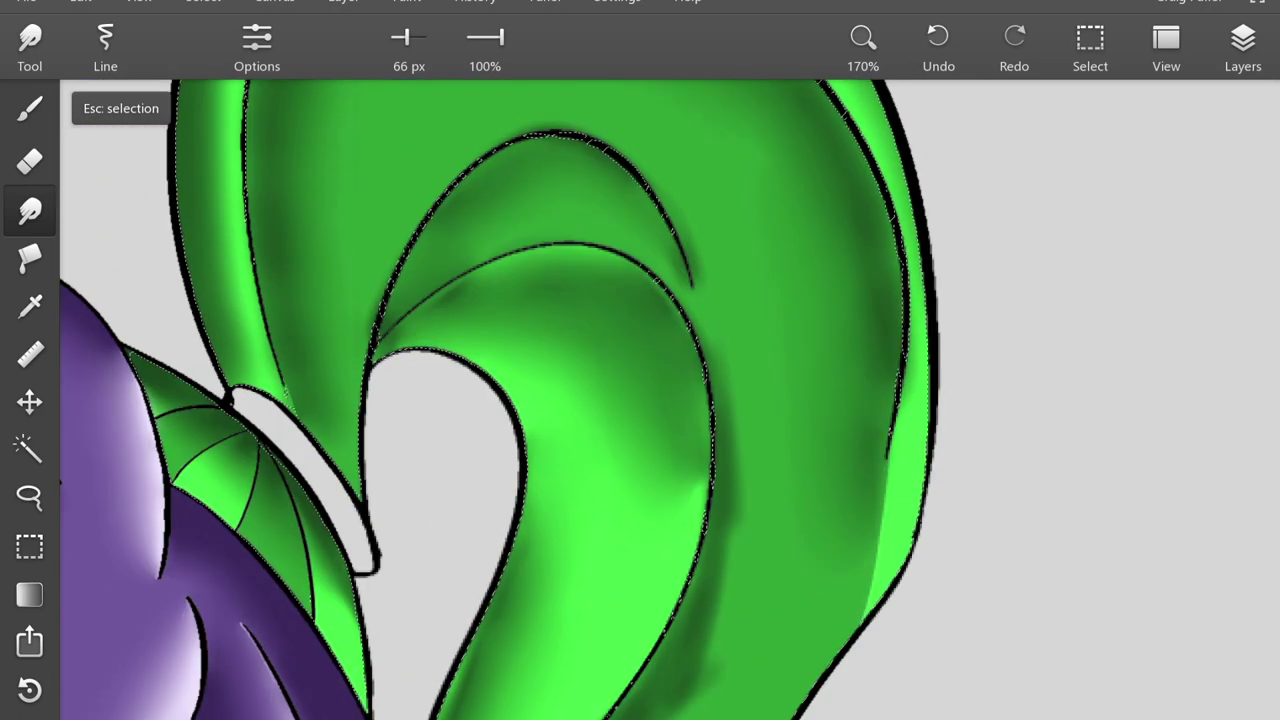
- Smudge the dark shading down the ponytail's lower bright band and the darker section beside it into smooth gradients at 66 px
scroll(634, 300, "down", 3)
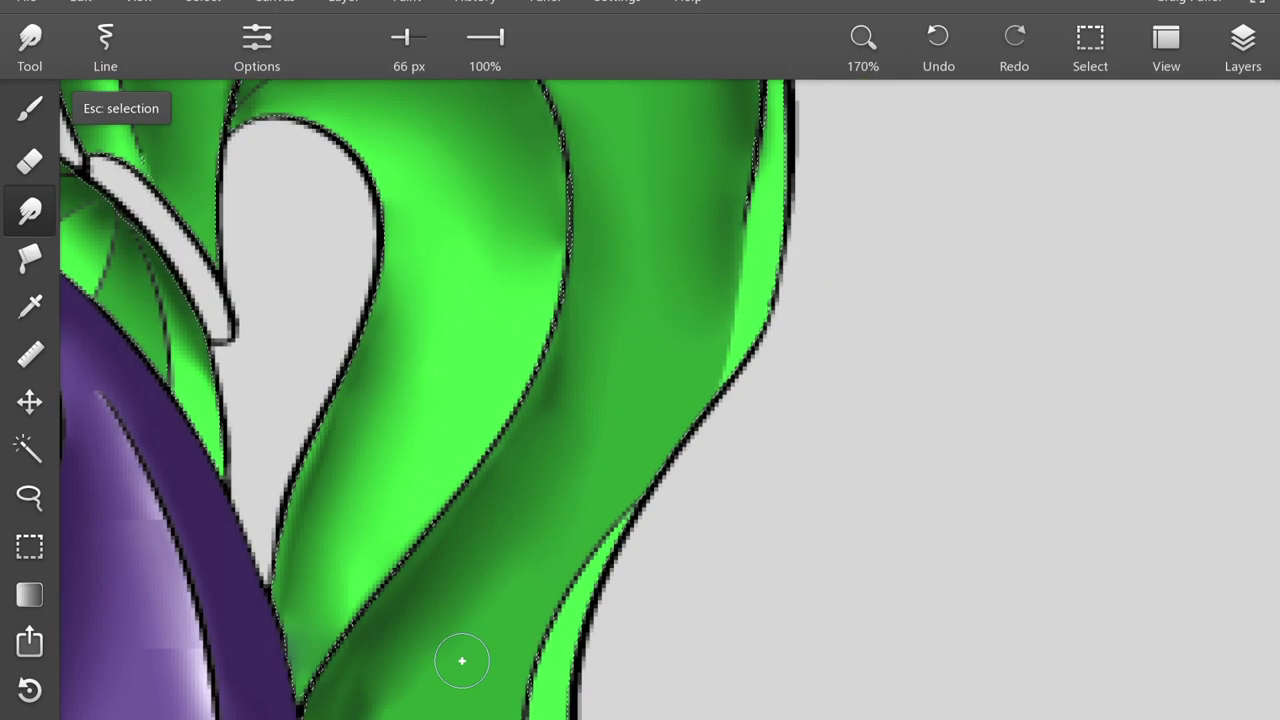
scroll(489, 603, "down", 5)
scroll(489, 603, "up", 5)
scroll(506, 690, "left", 3)
scroll(506, 690, "up", 5)
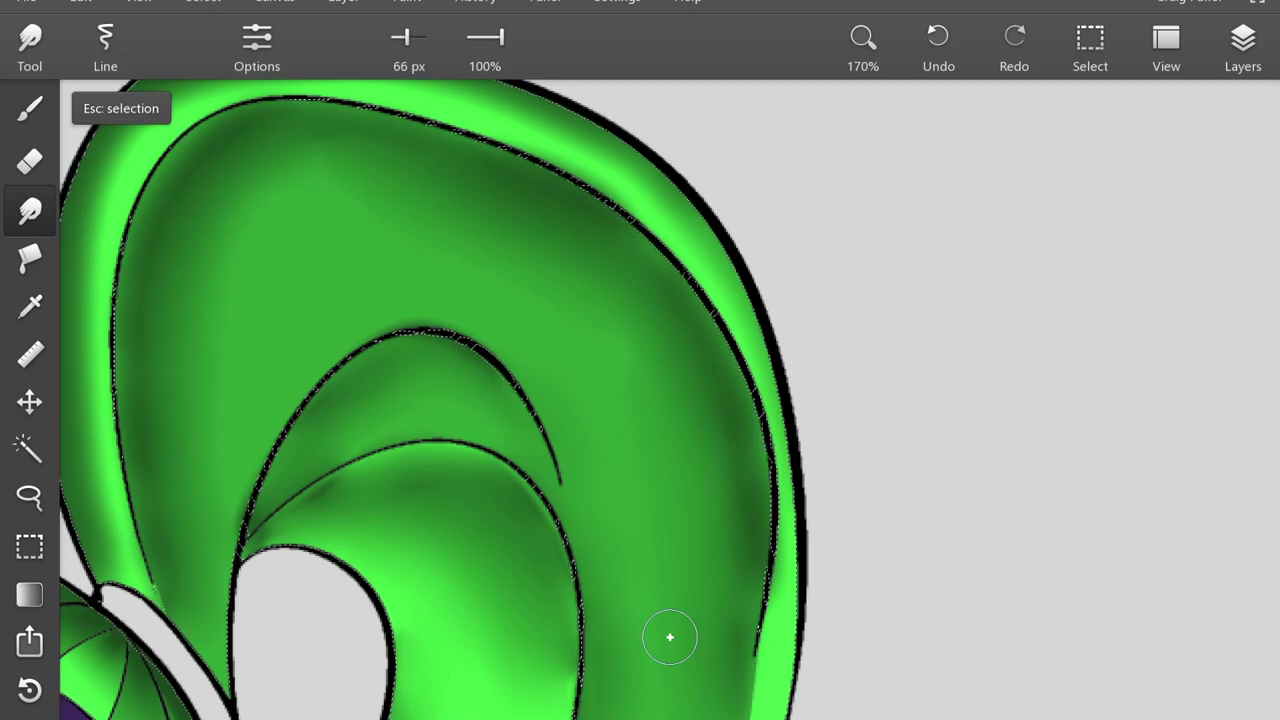
key("ctrl+0")
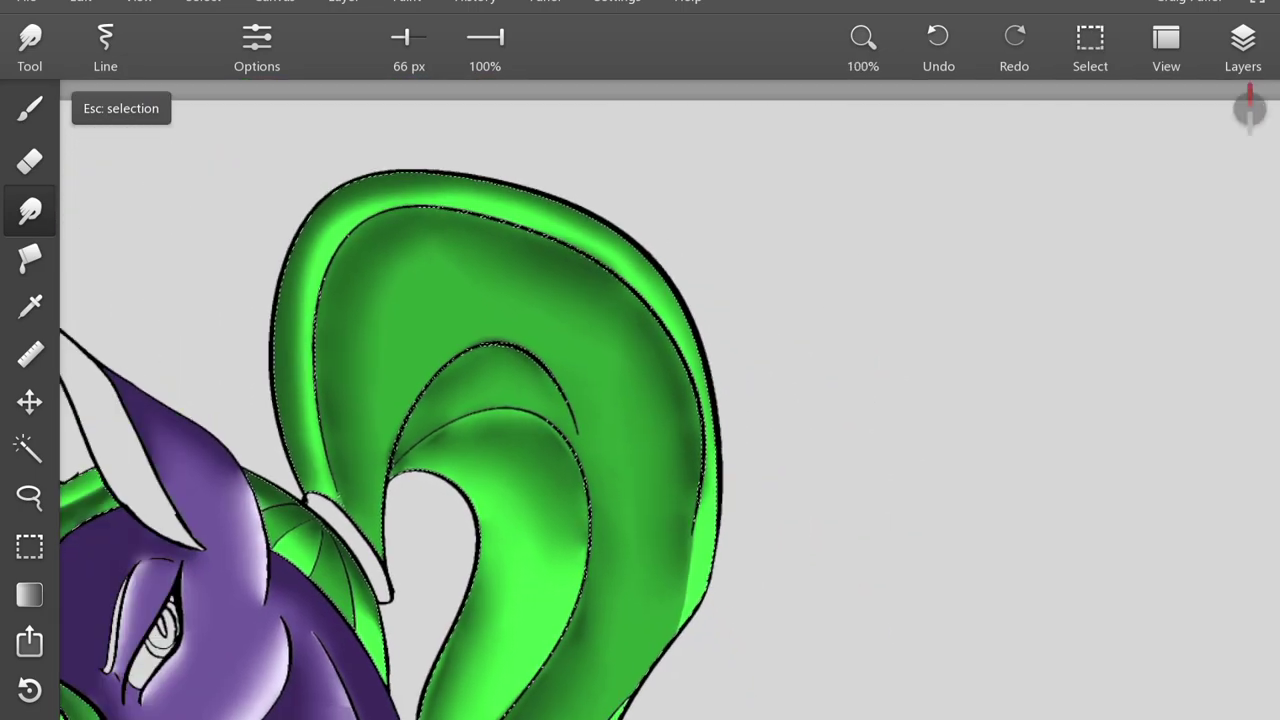
scroll(503, 323, "down", 4)
scroll(640, 400, "down", 6)
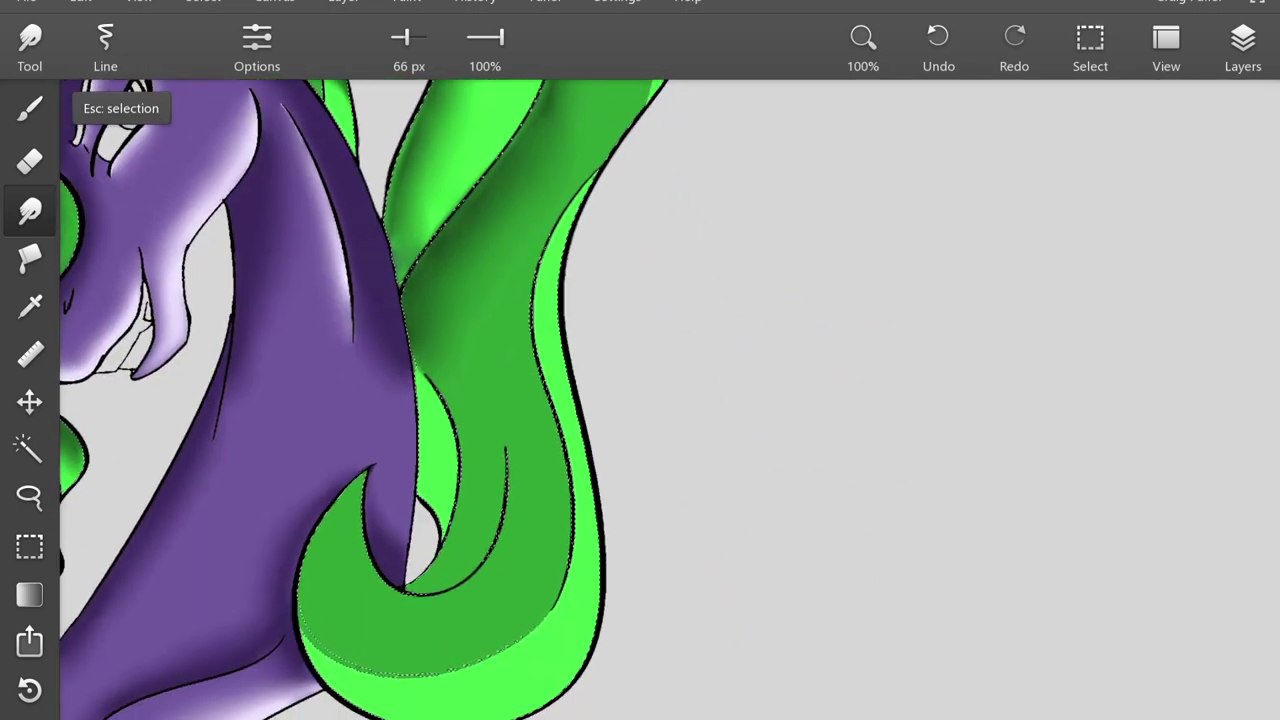
- Shade the inner curve and fold of the ponytail's curled tip in deep green at 44 px, and smudge it soft
scroll(514, 372, "up", 3)
key("b")
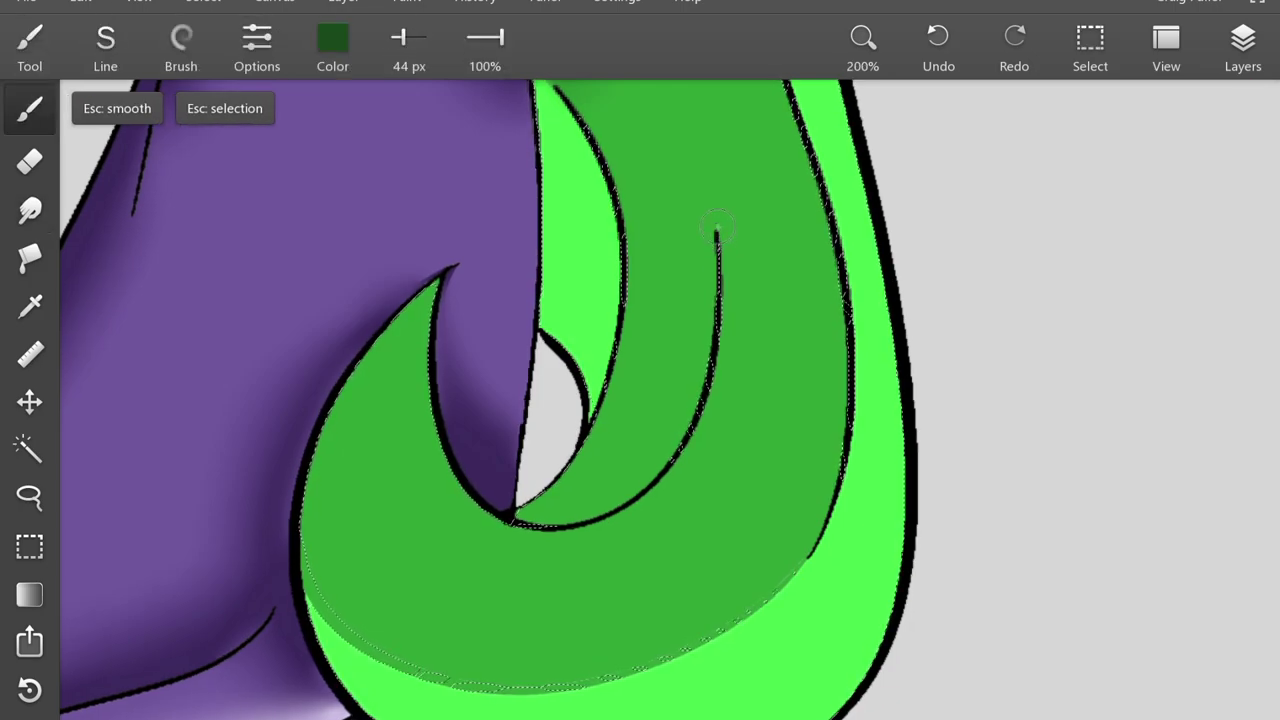
left_click_drag(716, 228, 447, 257)
left_click_drag(372, 440, 463, 568)
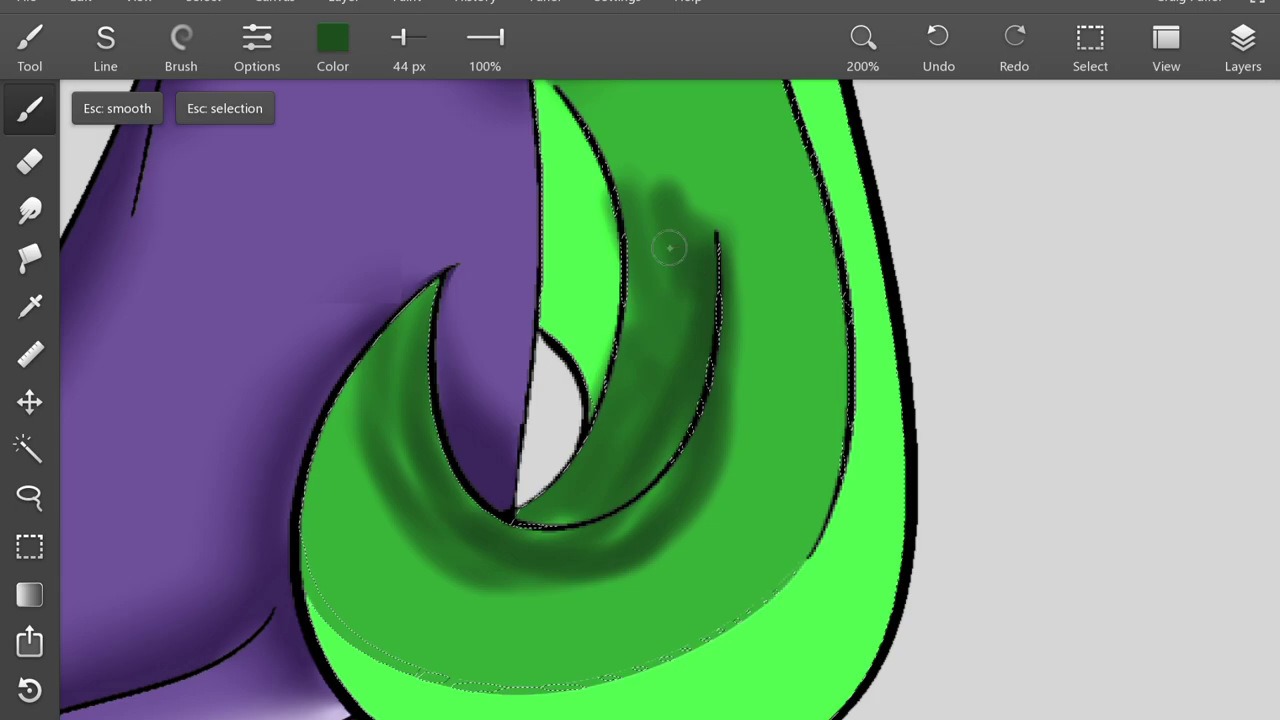
key("s")
scroll(650, 160, "up", 3)
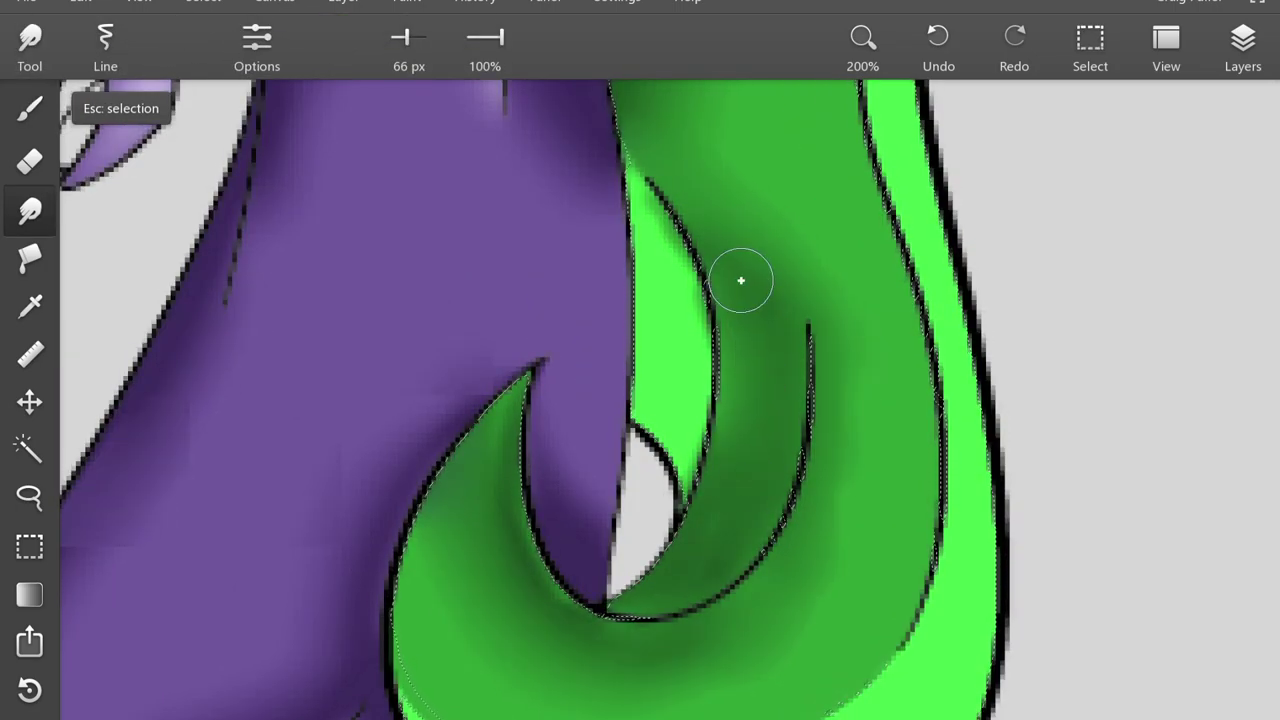
- Shade the narrow bright strip between the neck and the ponytail's curl, blending it with the smudge tool
key("b")
key("s")
mouse_move(652, 314)
left_mouse_down()
mouse_move(706, 414)
mouse_move(657, 160)
left_mouse_up()
- Deepen the shadow along the inside of the curled tip at 44 px and smudge it into the surrounding green
key("b")
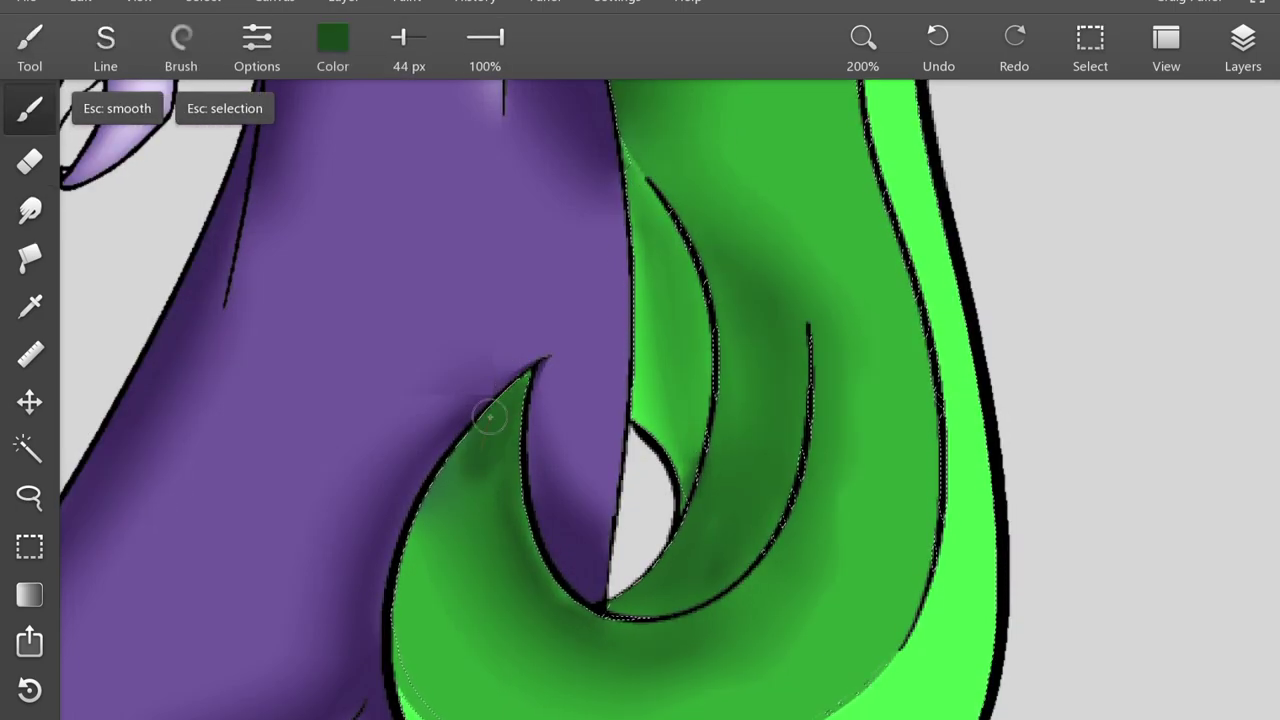
left_click_drag(771, 561, 744, 588)
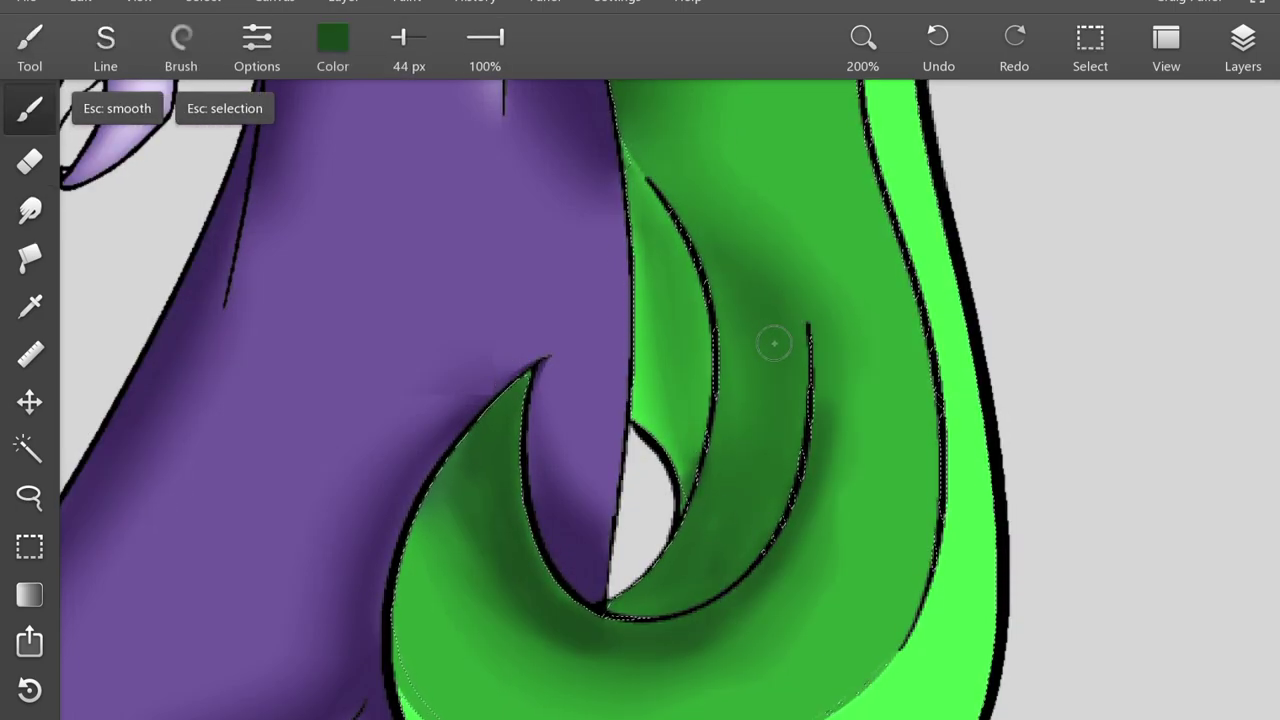
key("s")
scroll(629, 708, "down", 5)
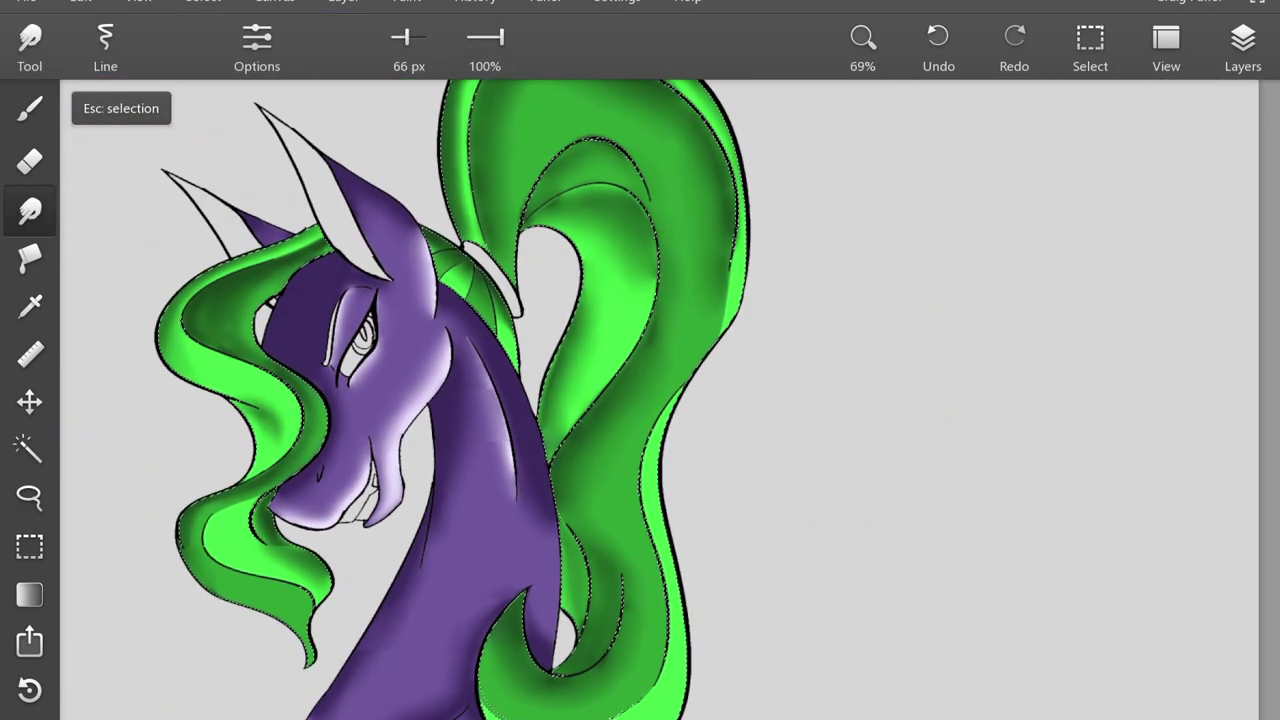
- Paint soft whitish highlight bands across the forelock and ponytail
scroll(640, 400, "left", 3)
scroll(640, 400, "left", 2)
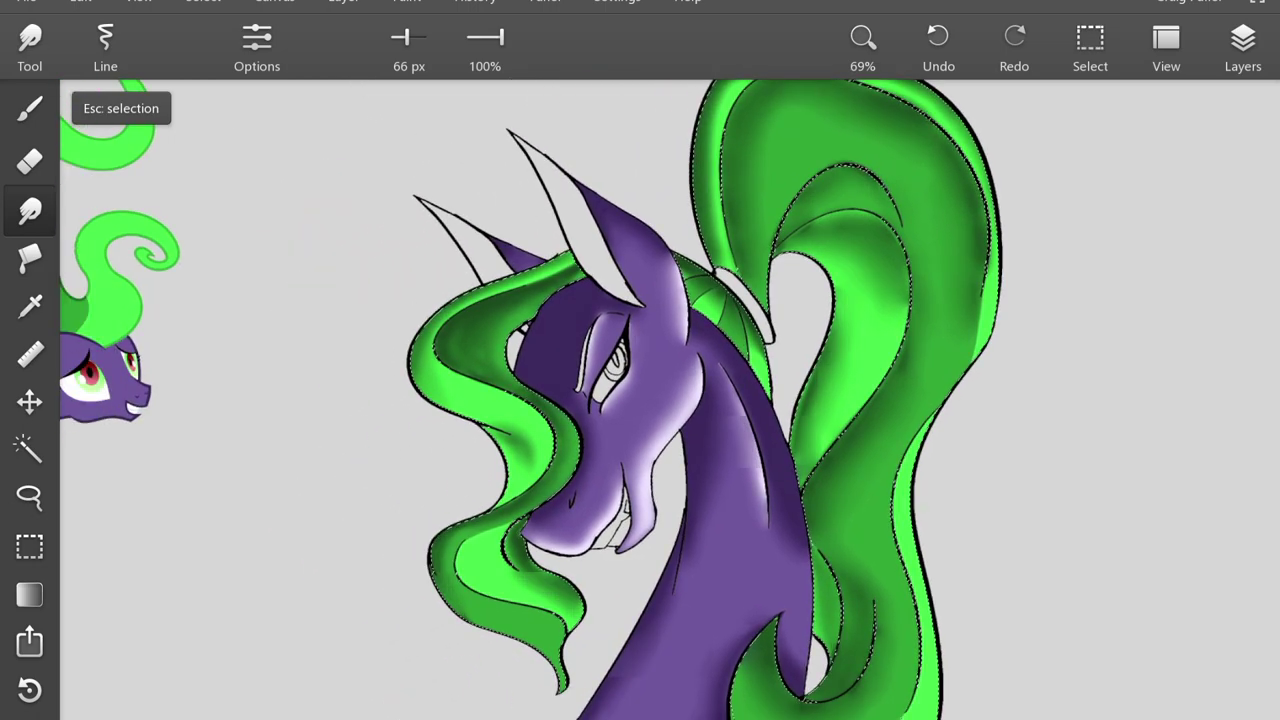
key("b")
- Select both inner ears with the magic wand and fill them with dark purple on Layer 5
key("l")
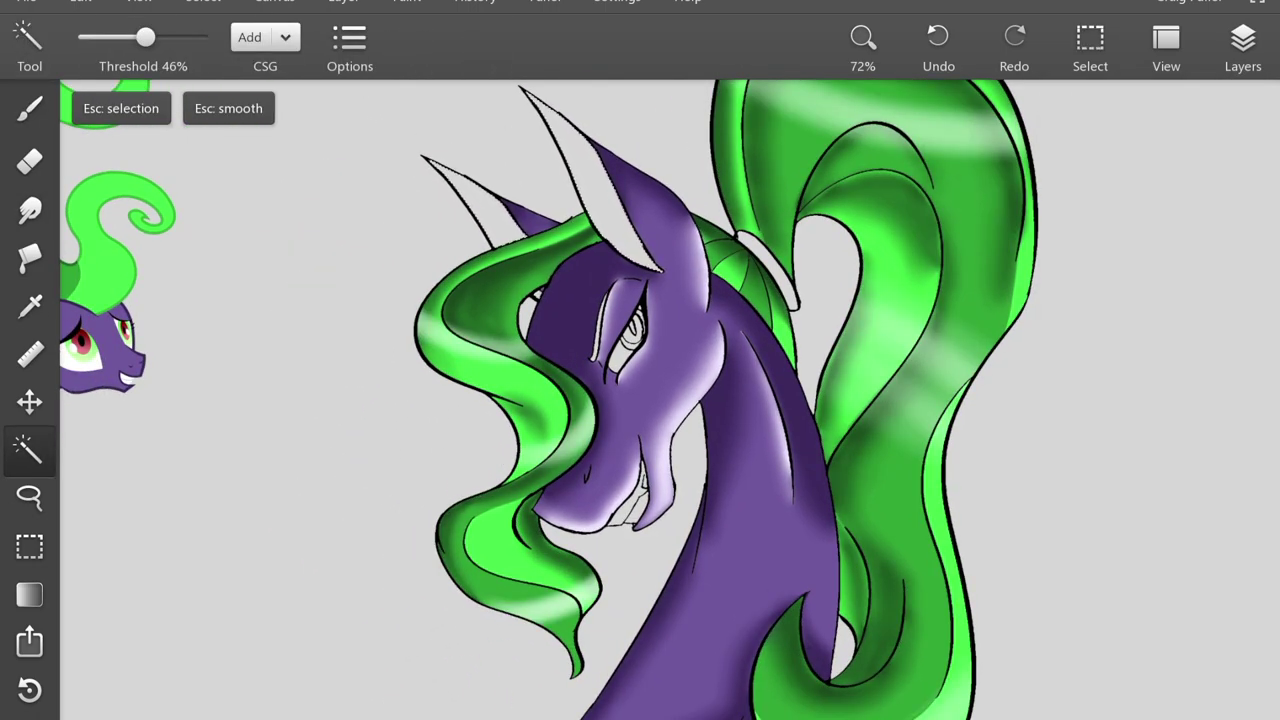
key("l")
scroll(700, 400, "up", 3)
key("g")
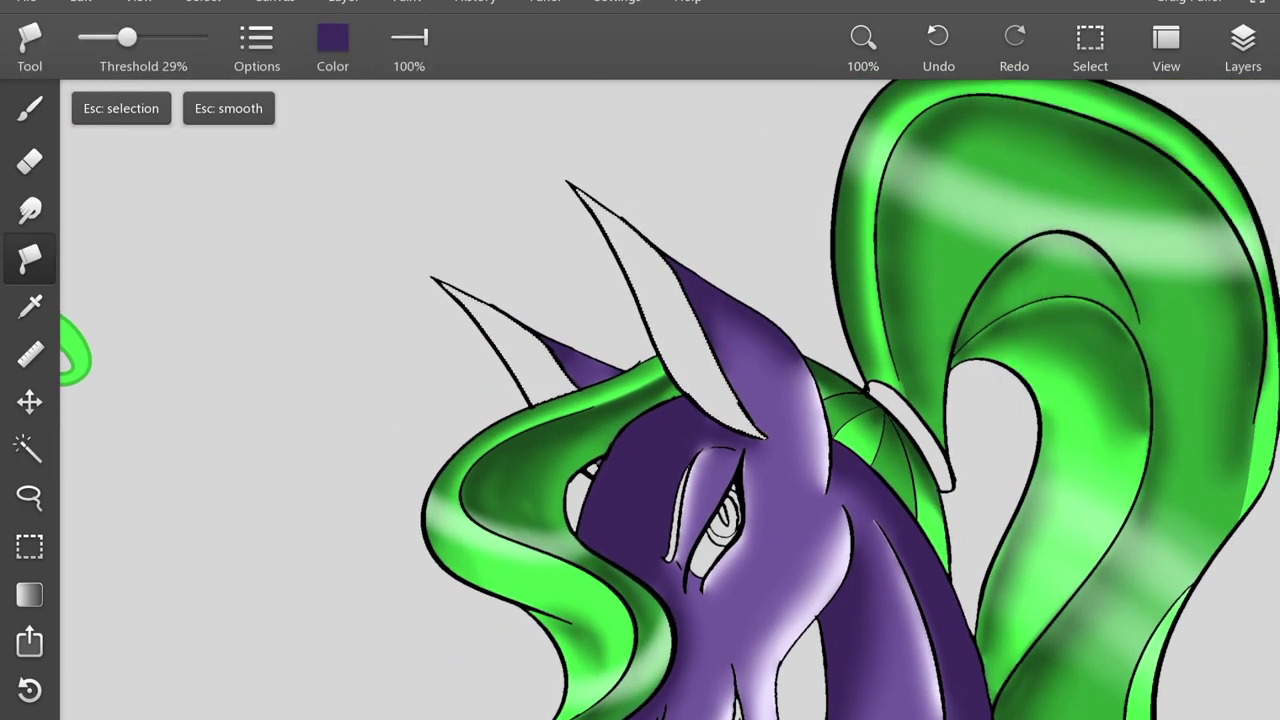
scroll(522, 397, "up", 3)
key("l")
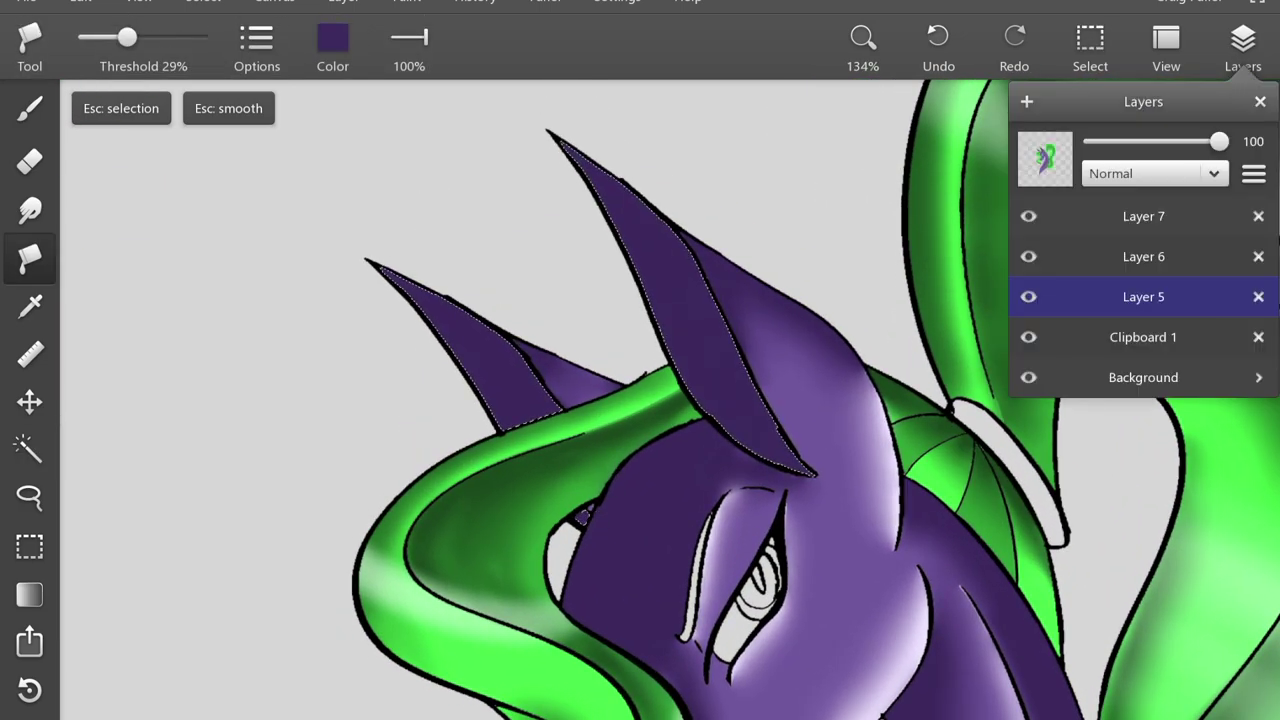
- Shade the tips and edges of both inner ears with near-black purple at 153 px, and clear the selection
key("b")
left_click(181, 50)
left_click(333, 38)
left_click_drag(320, 290, 298, 340)
left_click(318, 411)
scroll(318, 411, "up", 2)
mouse_move(671, 94)
left_mouse_down()
mouse_move(586, 143)
mouse_move(809, 291)
mouse_move(956, 523)
left_mouse_up()
left_click_drag(675, 331, 720, 348)
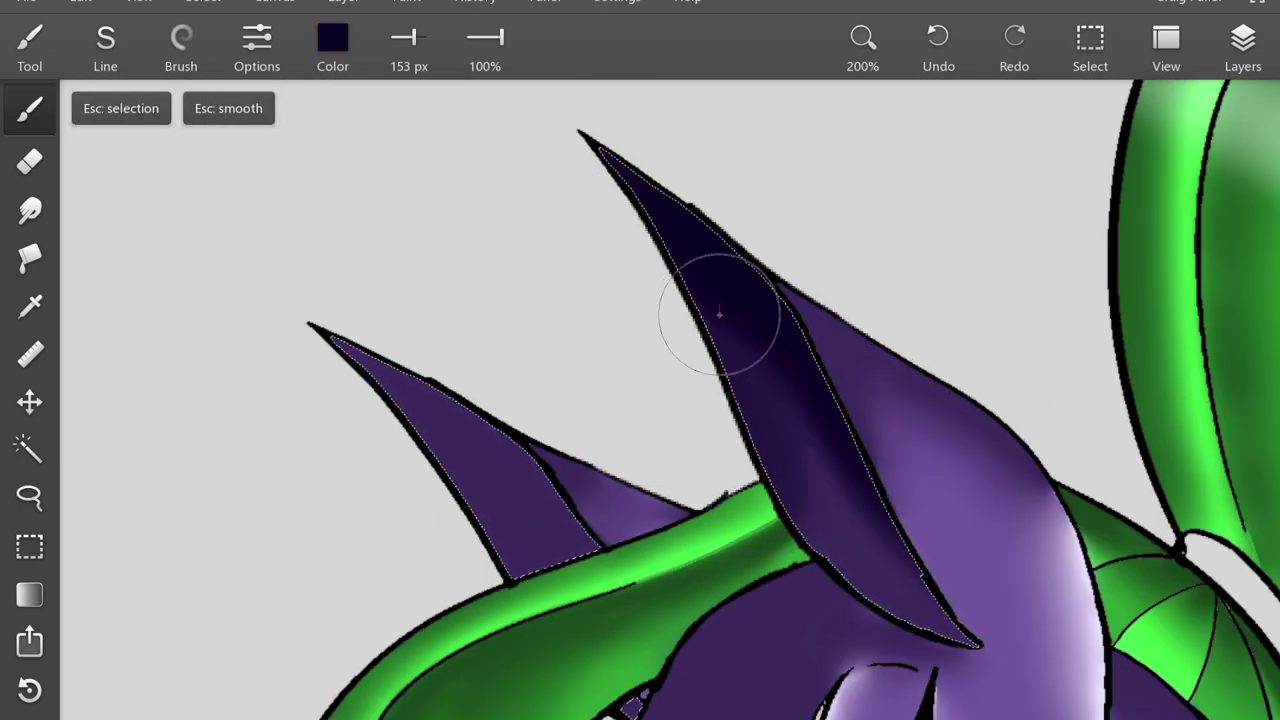
mouse_move(400, 346)
left_mouse_down()
mouse_move(563, 457)
mouse_move(517, 443)
mouse_move(441, 354)
left_mouse_up()
scroll(608, 514, "down", 3)
scroll(622, 287, "down", 2)
scroll(806, 488, "down", 3)
key("Escape")
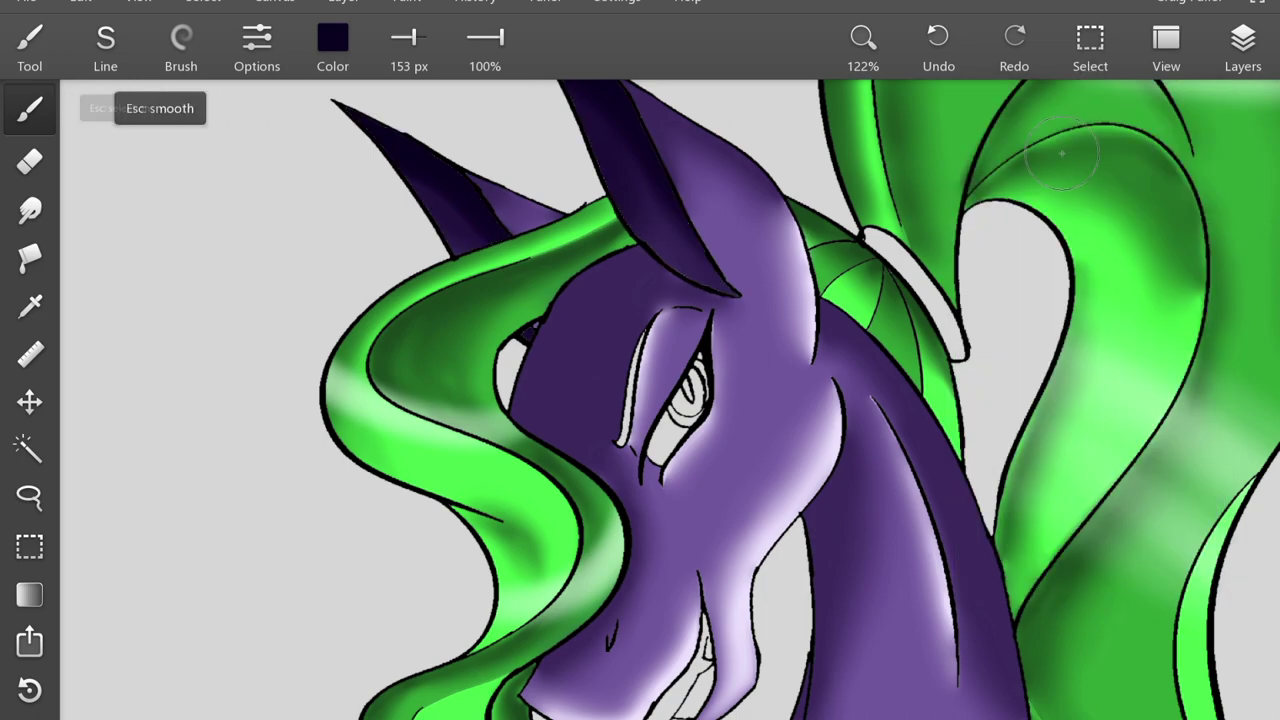
- Select the white of the eye and the teeth with the magic wand
left_click(1243, 45)
scroll(678, 263, "down", 2)
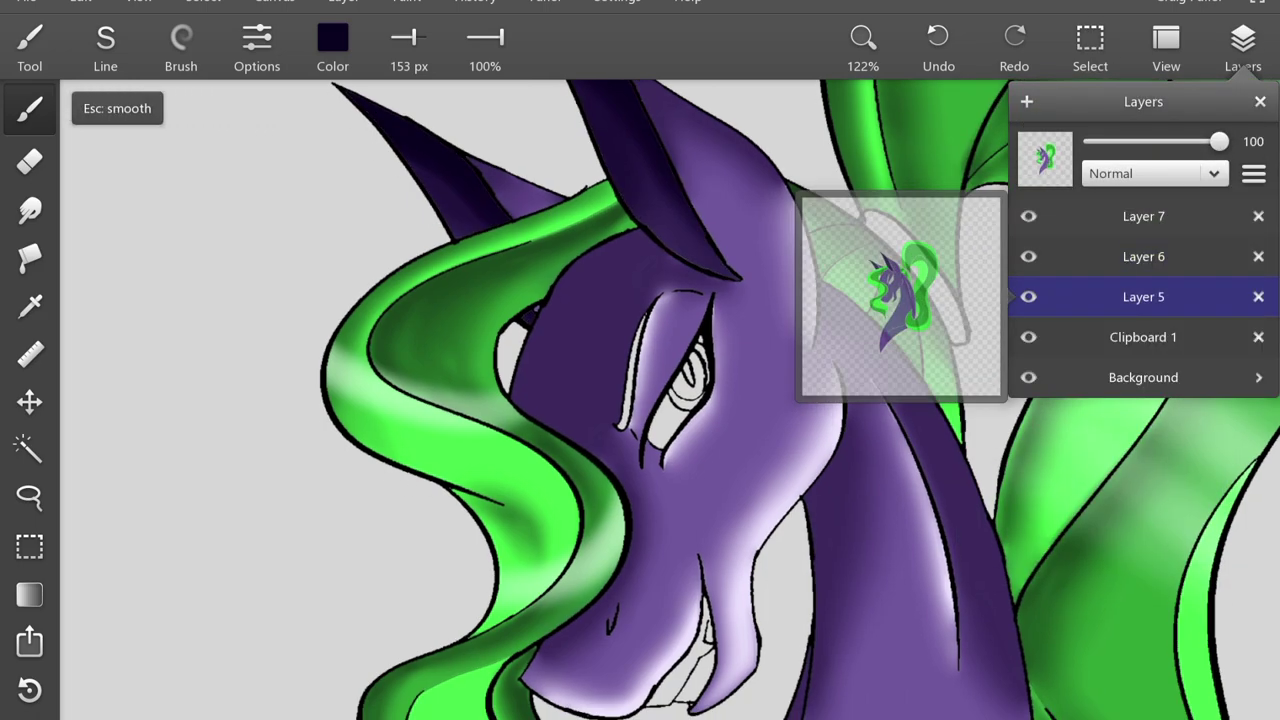
scroll(678, 263, "up", 3)
key("w")
scroll(678, 262, "up", 3)
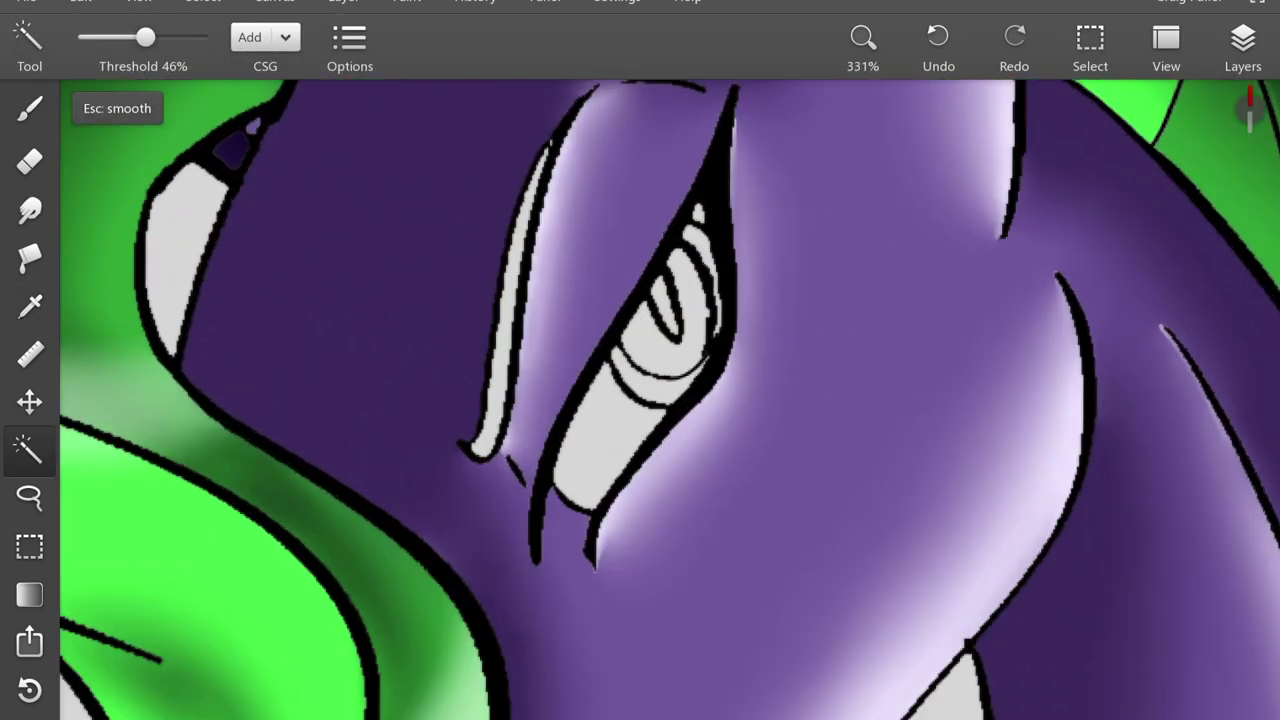
scroll(726, 214, "down", 4)
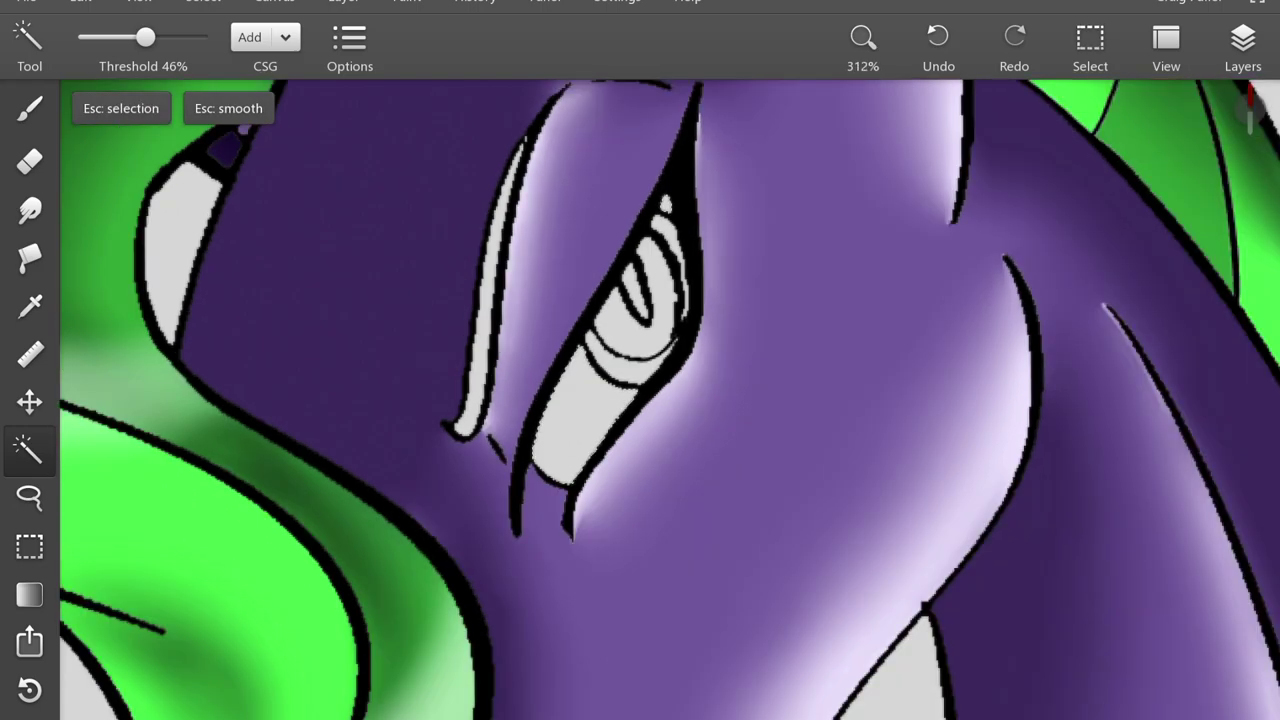
scroll(646, 491, "down", 3)
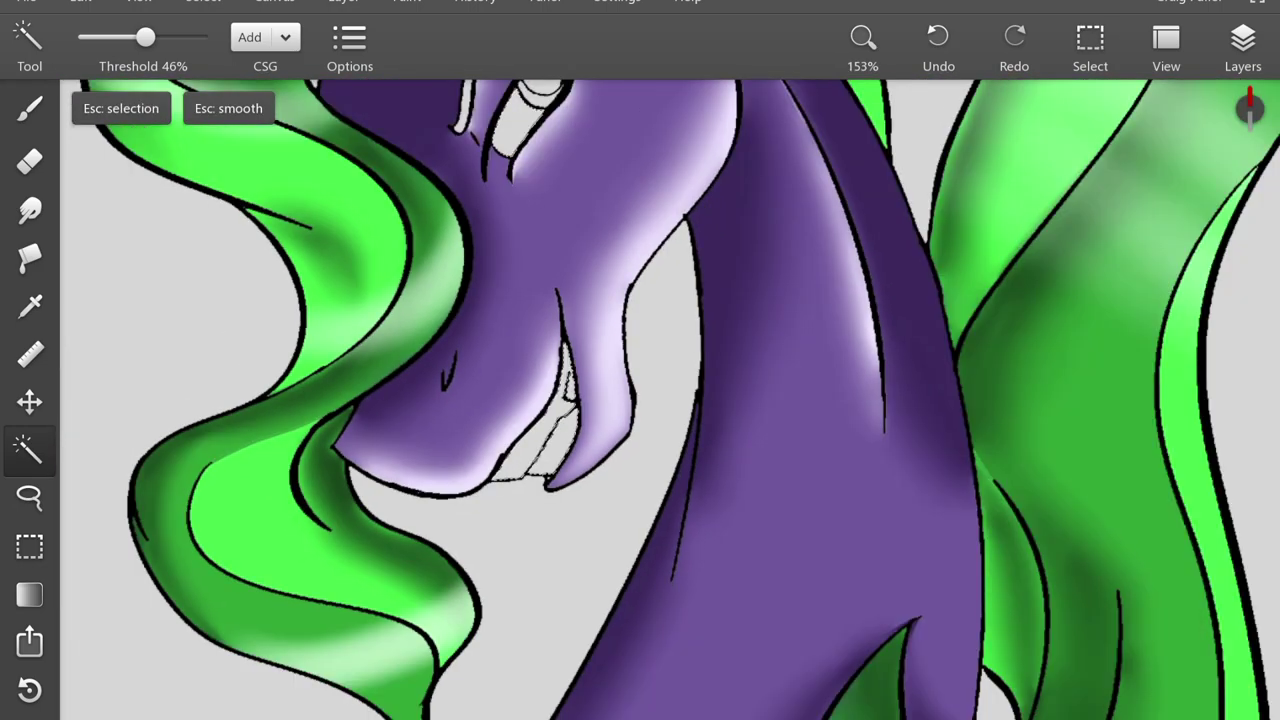
- Fill the selected teeth and eye white with pure white
left_click(29, 258)
left_click(333, 40)
left_click(331, 417)
left_click(1243, 42)
left_click(1243, 42)
scroll(548, 330, "up", 3)
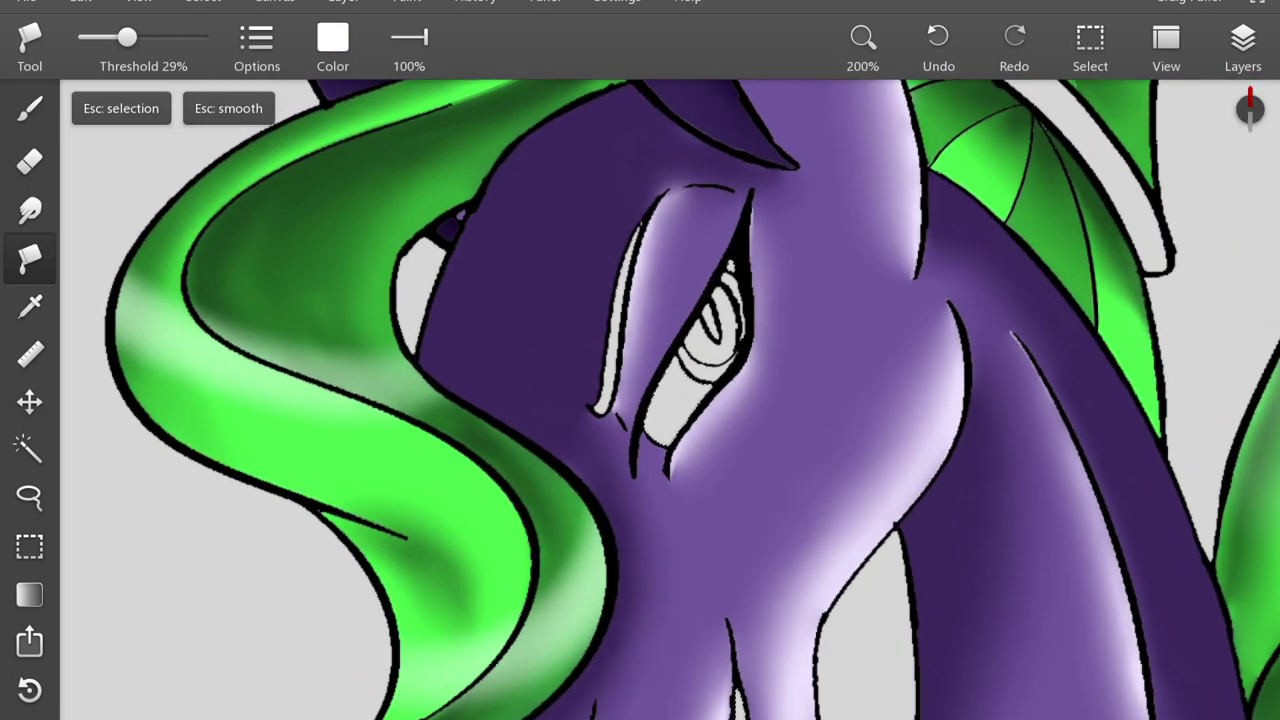
scroll(640, 451, "down", 5)
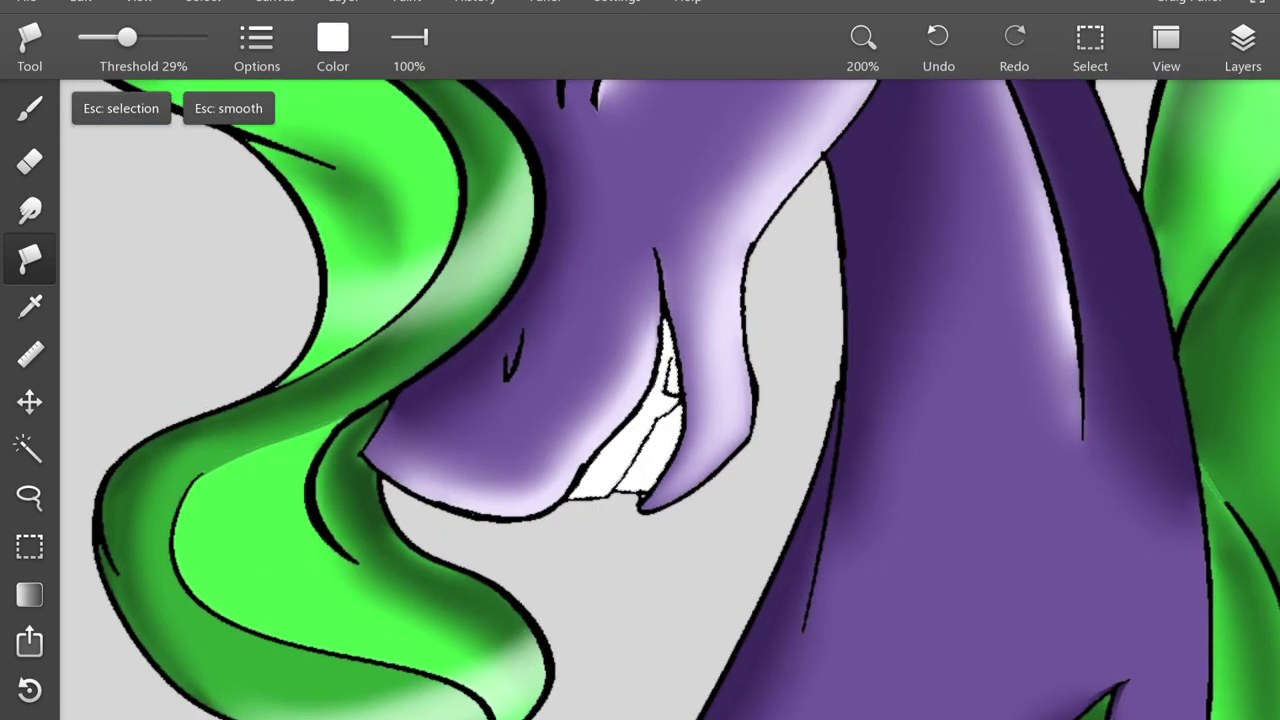
scroll(640, 400, "up", 5)
- Shade the edges of the eye white and teeth with a soft light grey brush, and clear the selection
left_click(1243, 42)
left_click(1143, 256)
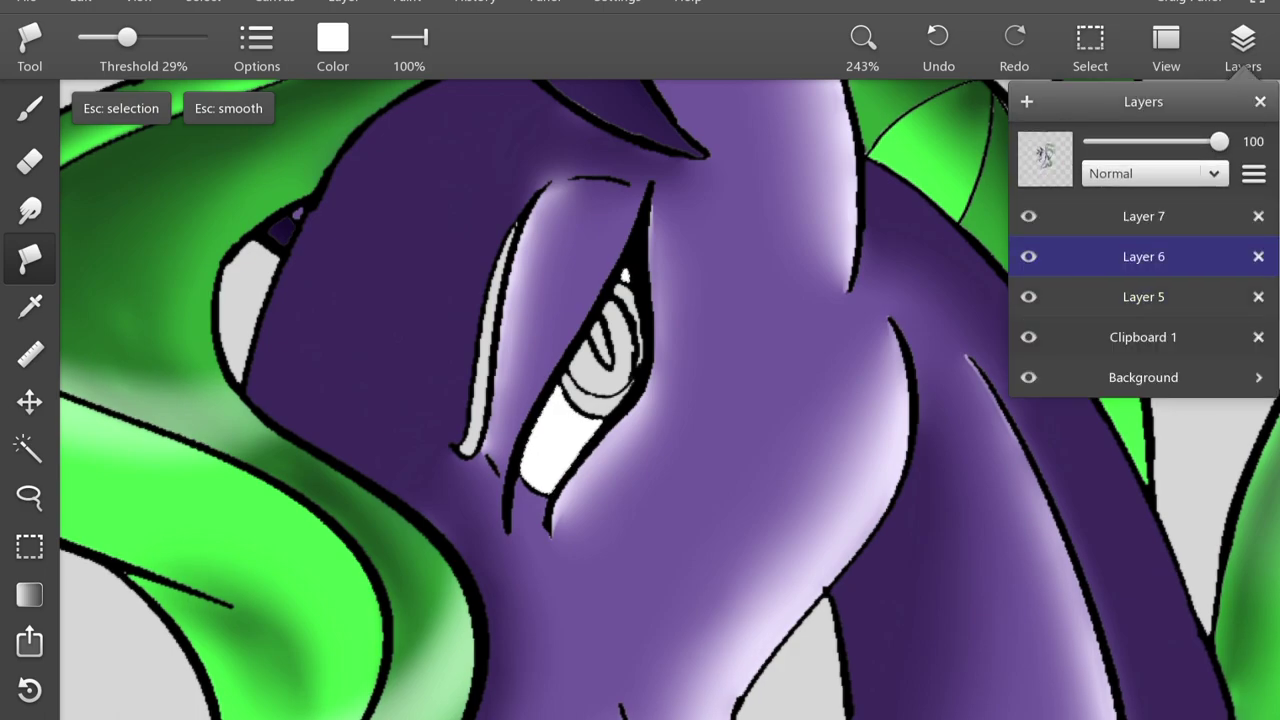
left_click(29, 108)
left_click(333, 42)
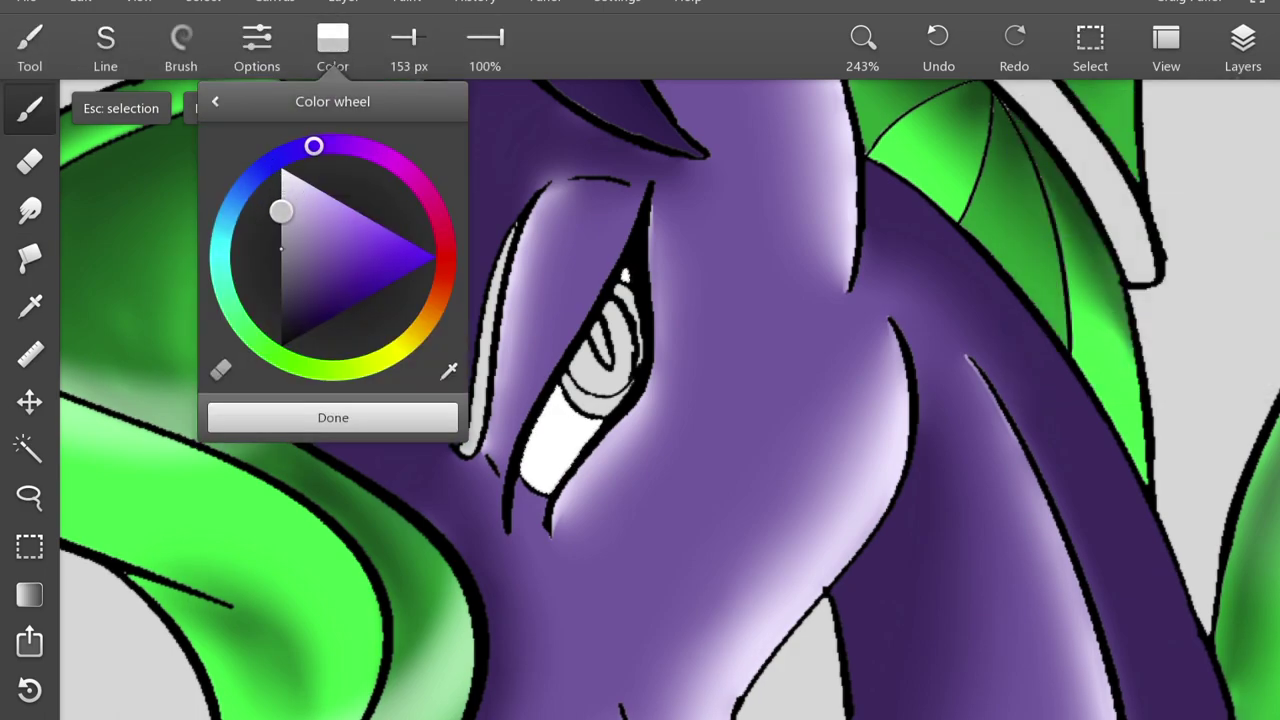
left_click(333, 417)
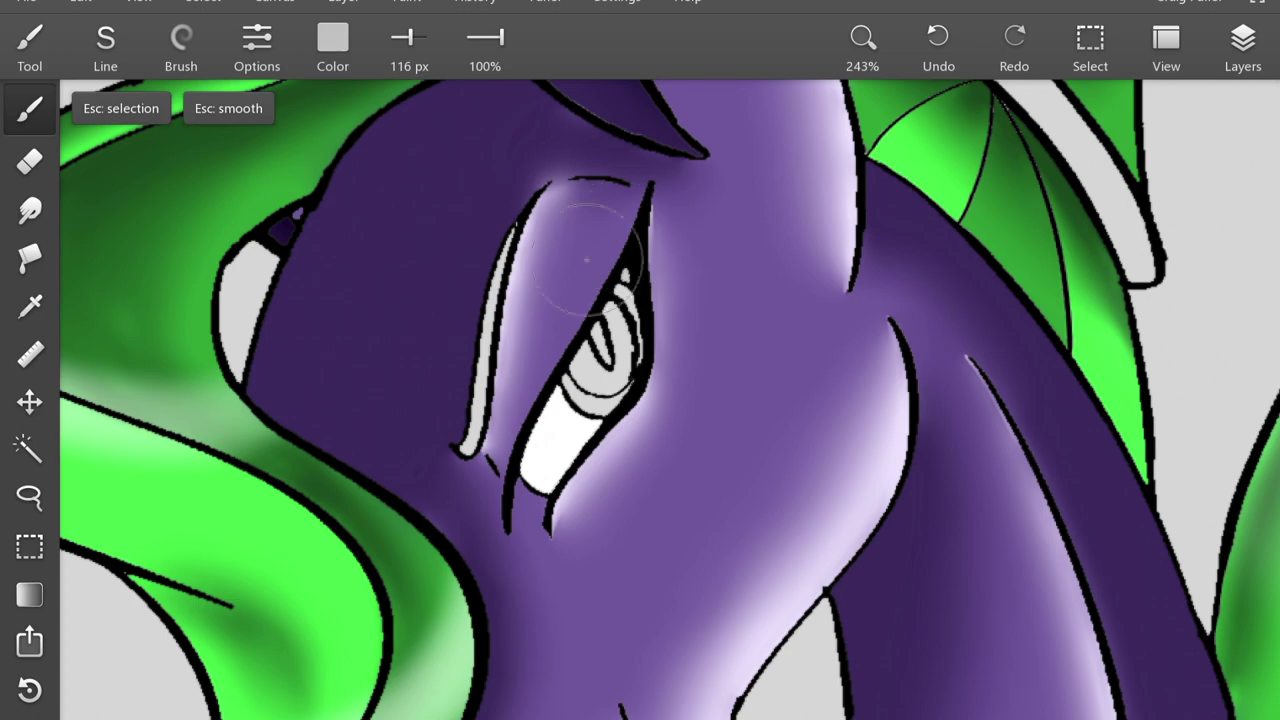
scroll(645, 255, "down", 5)
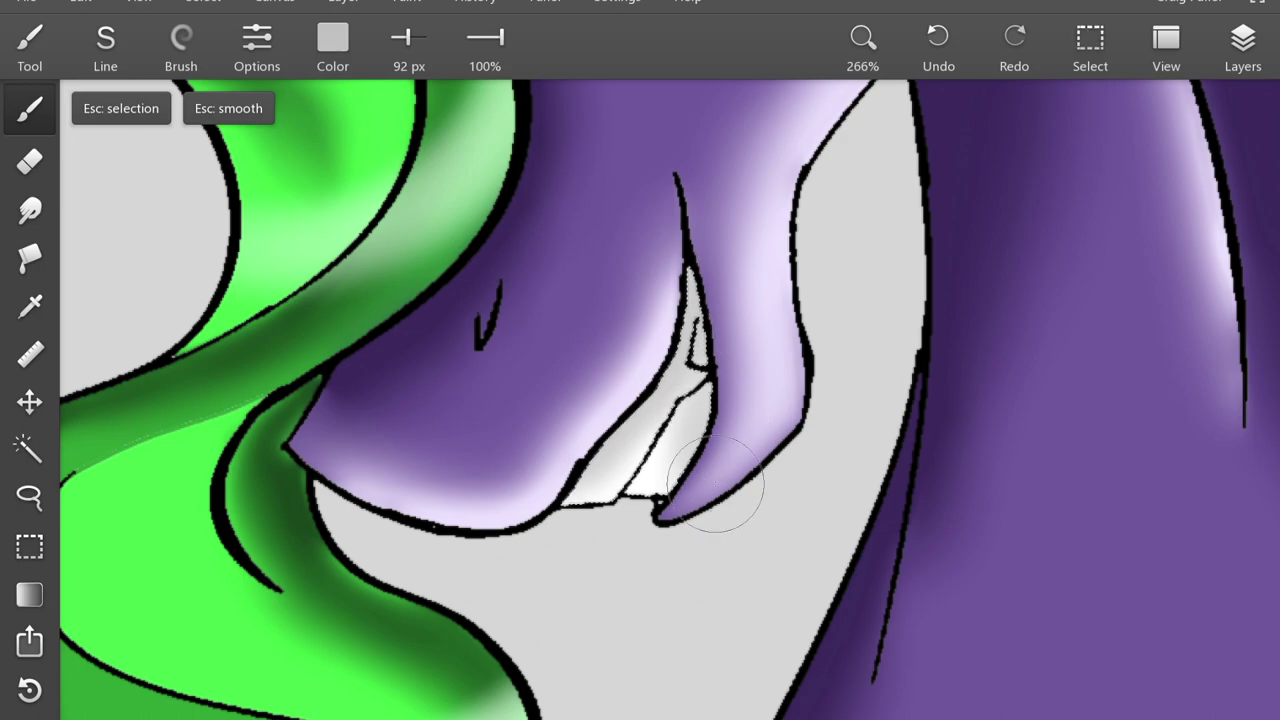
scroll(715, 485, "up", 5)
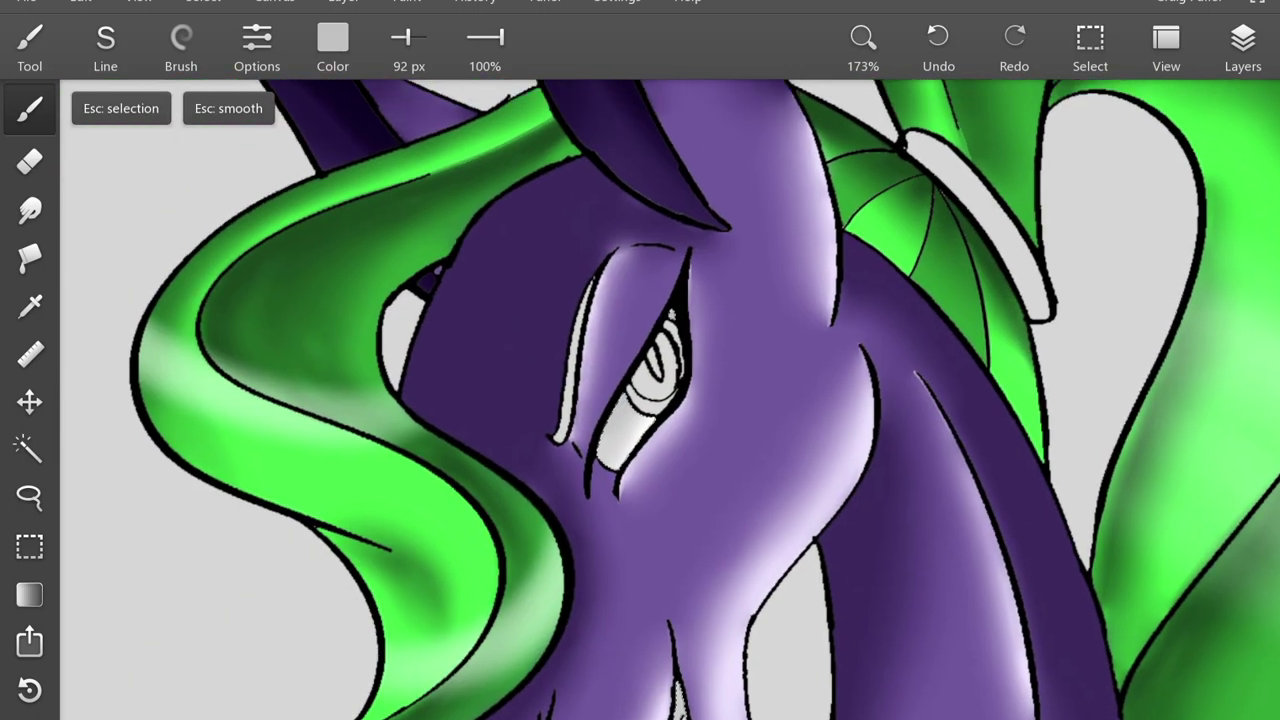
left_click(1242, 45)
left_click(1090, 45)
left_click(1015, 137)
- Select the narrow strip in front of the eye and the ponytail's hair tie with the magic wand
scroll(580, 351, "down", 5)
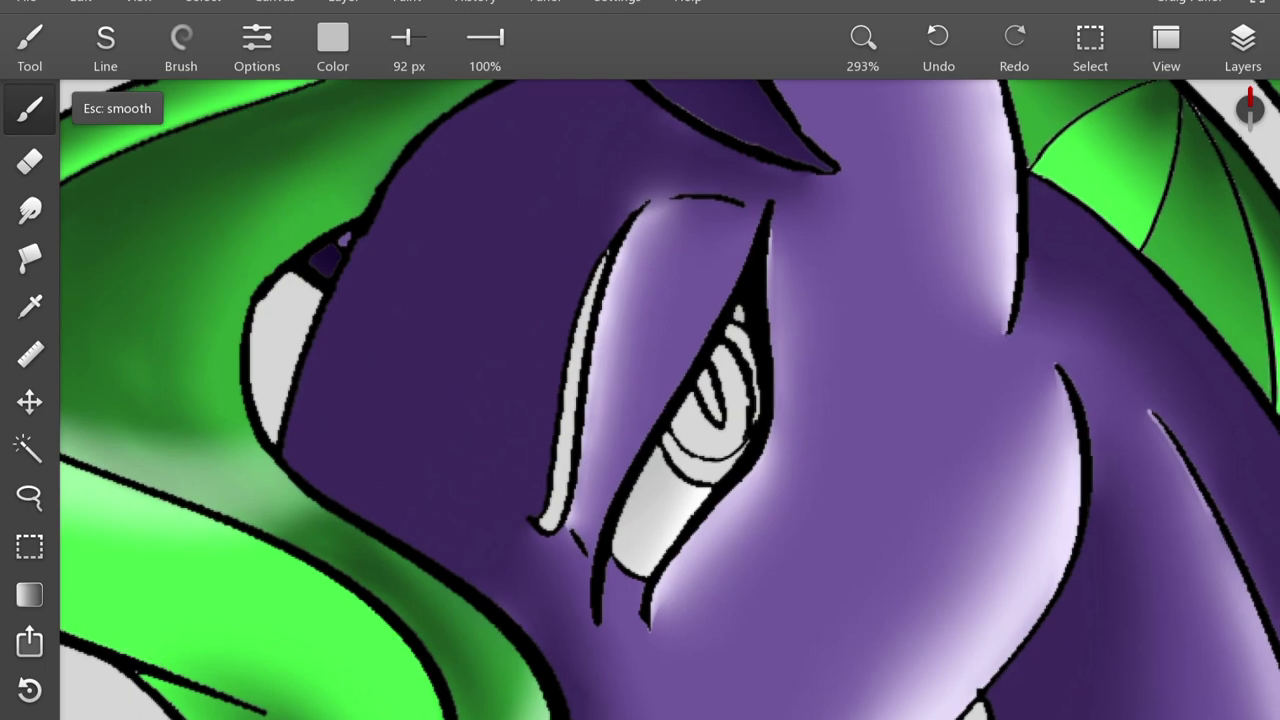
key("w")
left_click(572, 450)
scroll(572, 450, "up", 5)
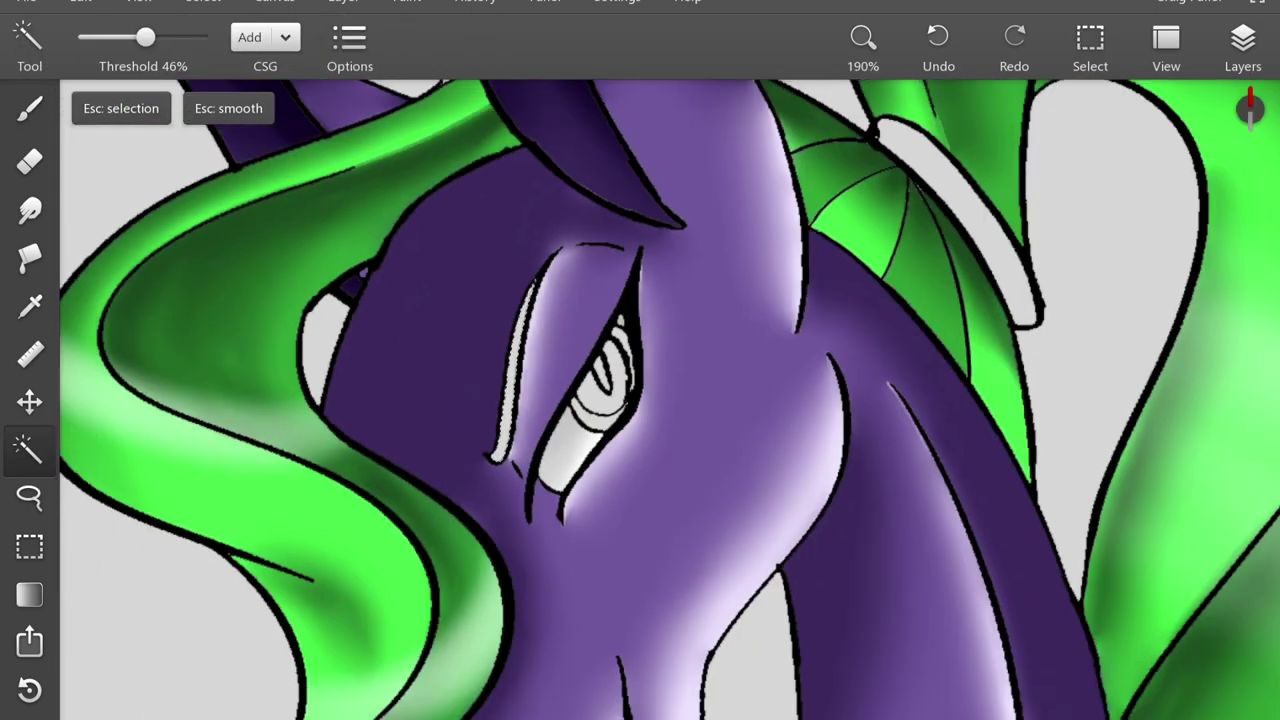
scroll(572, 450, "up", 3)
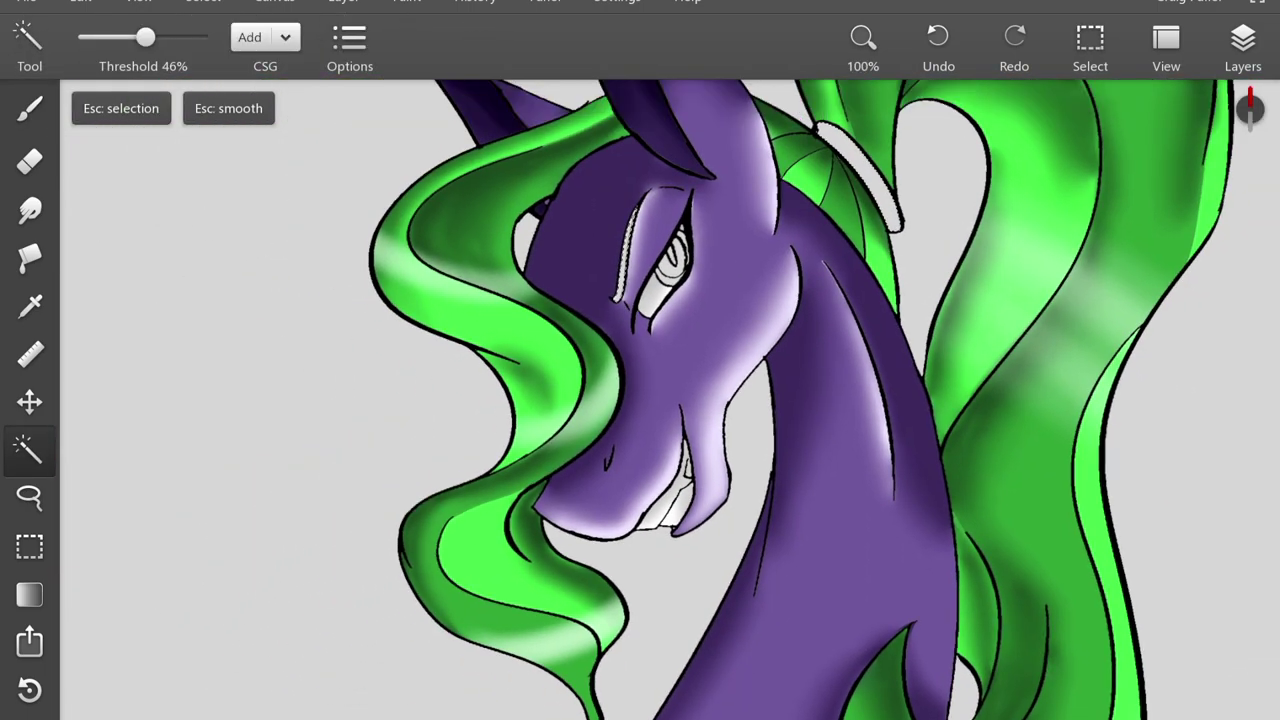
- Sample black from the reference pony's face and fill the narrow strip in front of the eye with it
scroll(640, 400, "left", 10)
scroll(238, 395, "down", 3)
key("g")
left_click(385, 440, "alt")
scroll(640, 400, "right", 10)
scroll(640, 400, "down", 3)
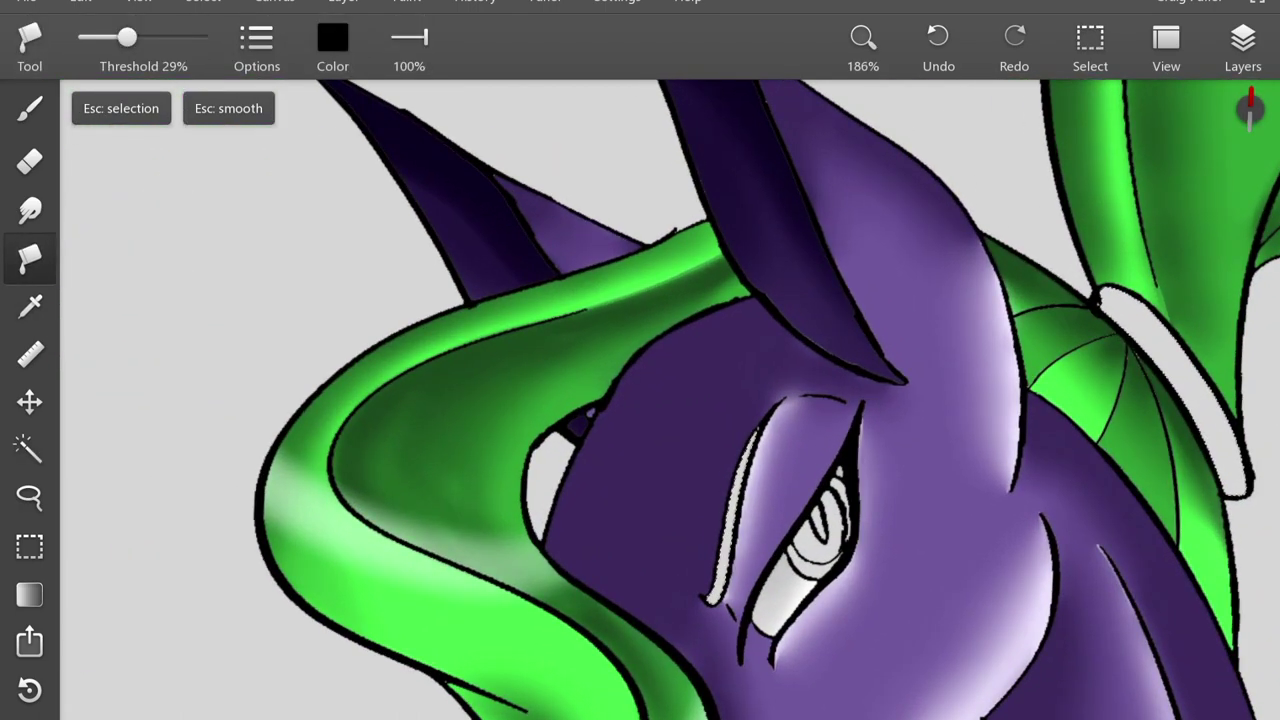
left_click(1243, 45)
key("Escape")
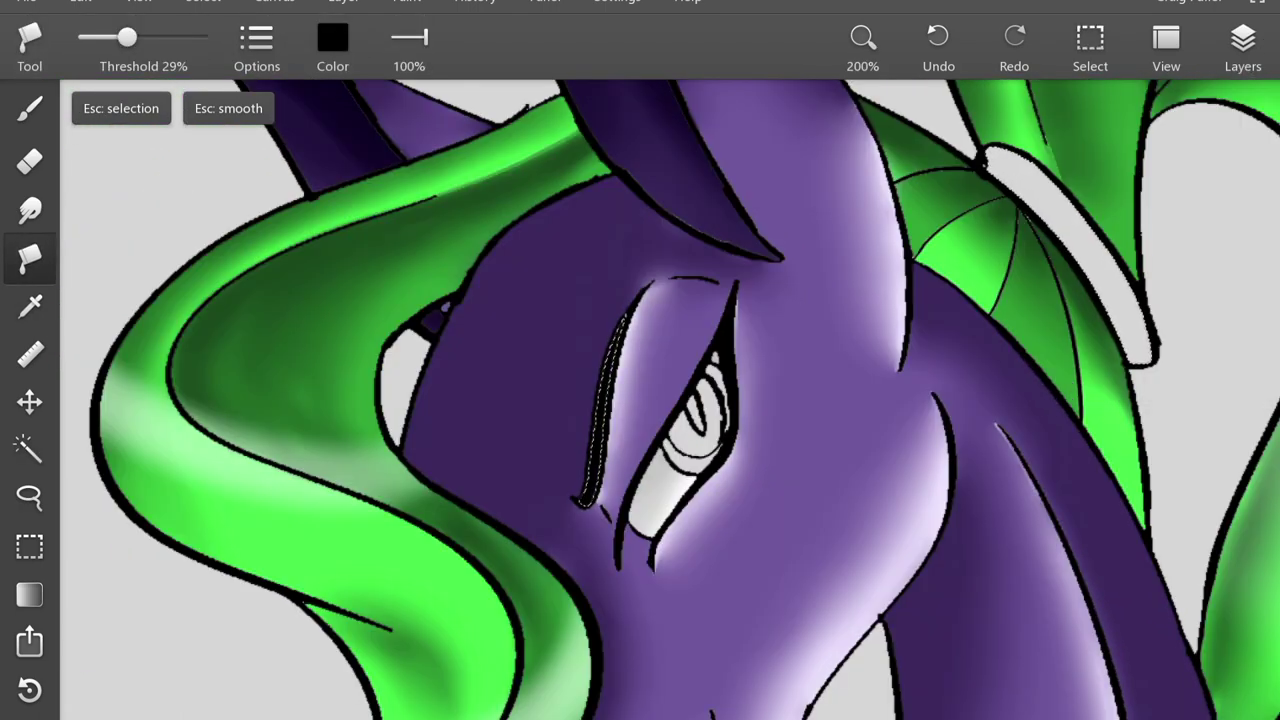
- Sample the red of the reference pony's iris and fill the ponytail's hair tie with it
scroll(640, 400, "up", 3)
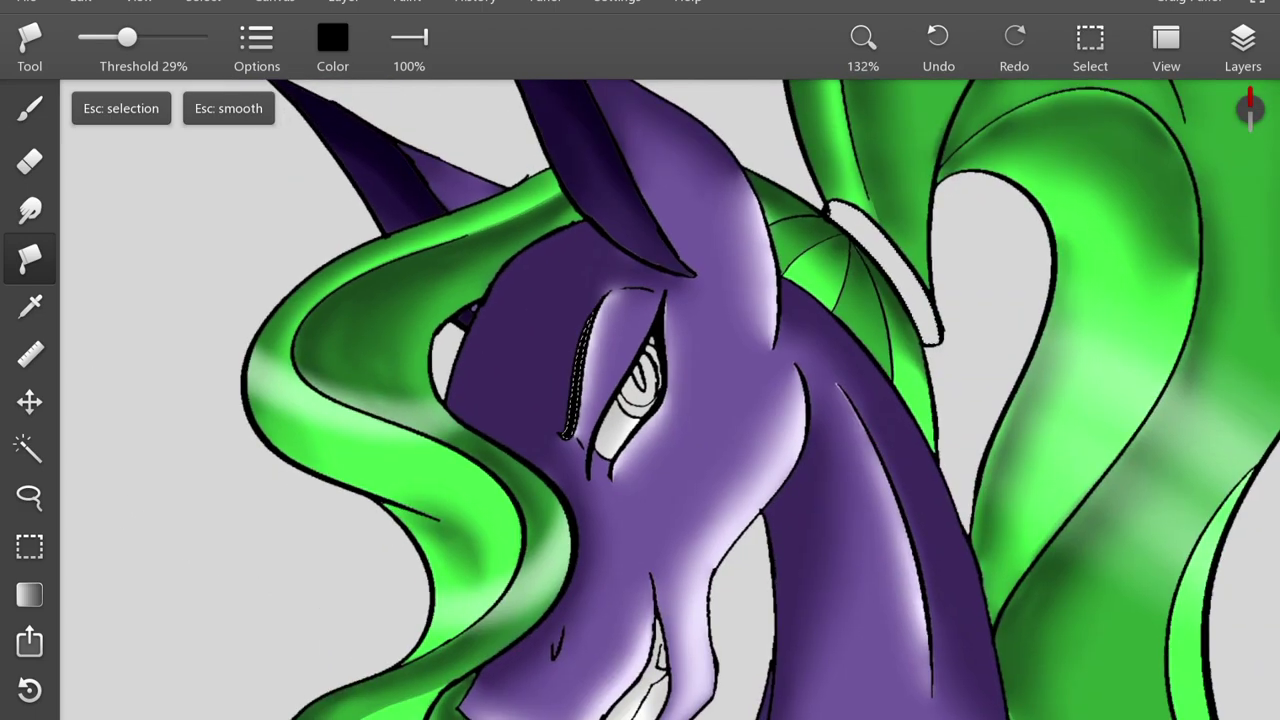
scroll(640, 400, "left", 10)
left_click(420, 390, "alt")
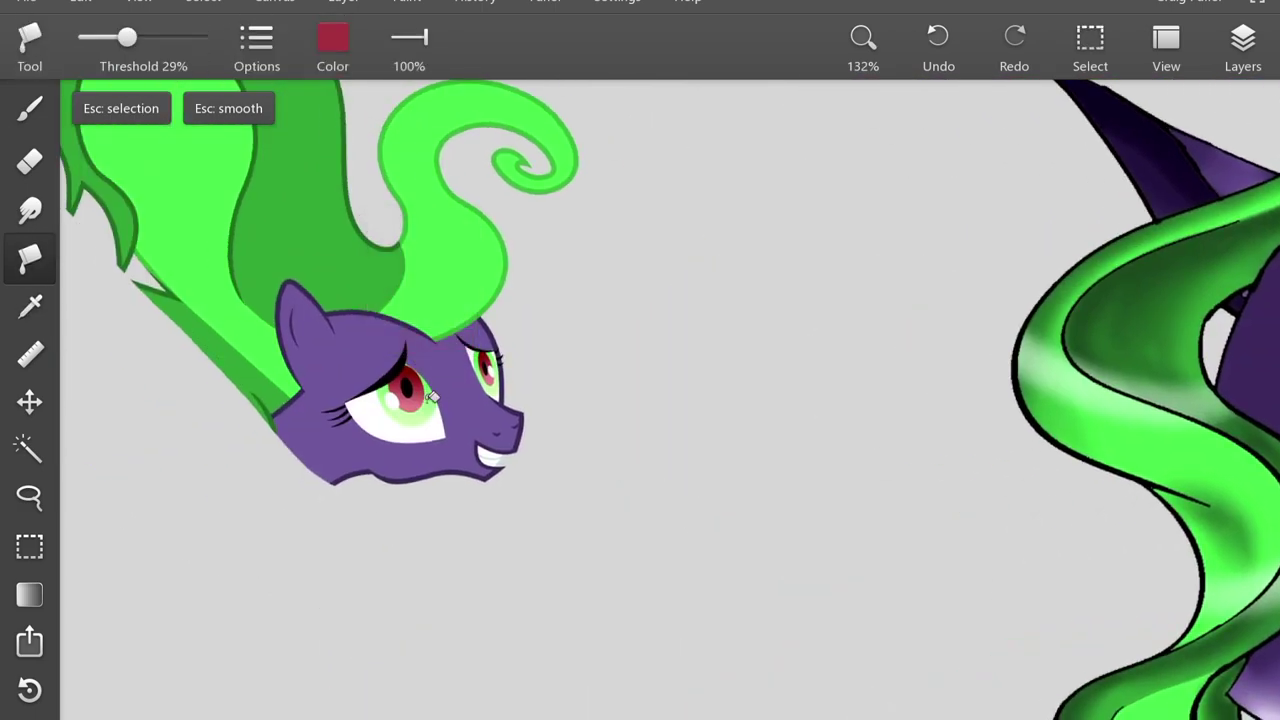
scroll(640, 400, "right", 10)
scroll(640, 400, "down", 2)
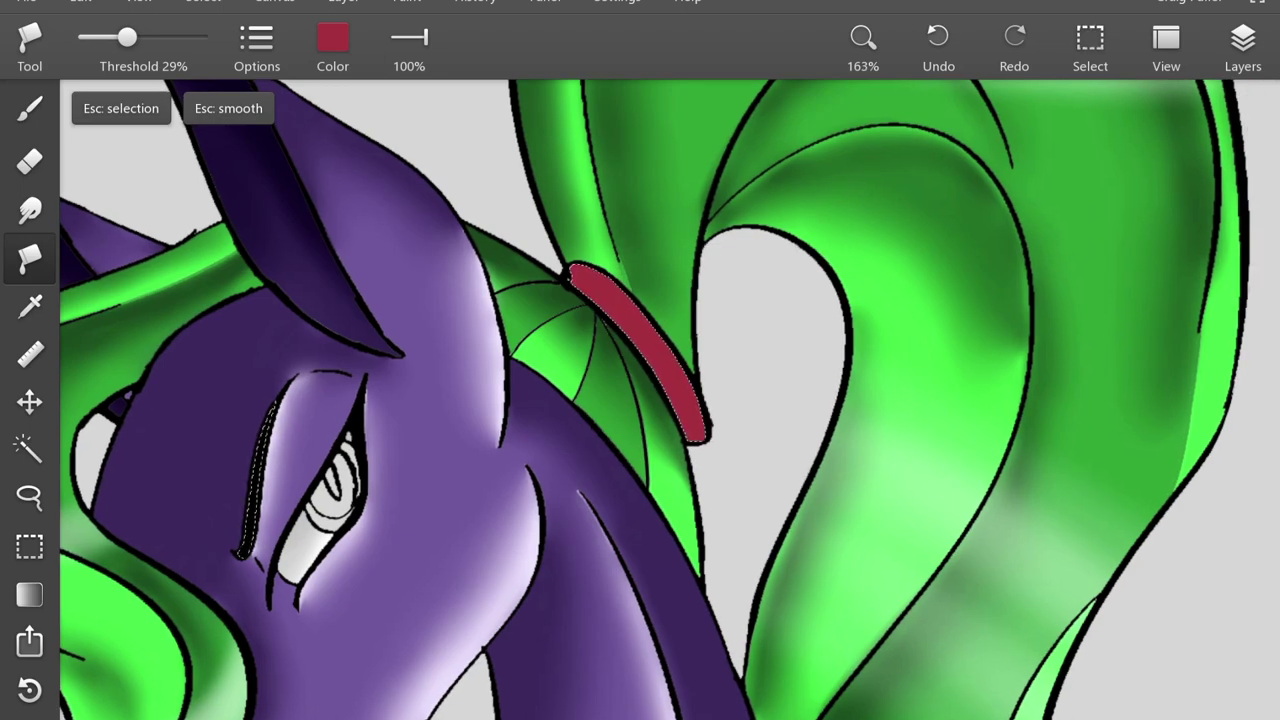
- Shade the ponytail's hair tie with a soft brush, using dark red at its upper end and pale pink at its lower end
left_click(1243, 45)
left_click(1128, 257)
left_click(333, 45)
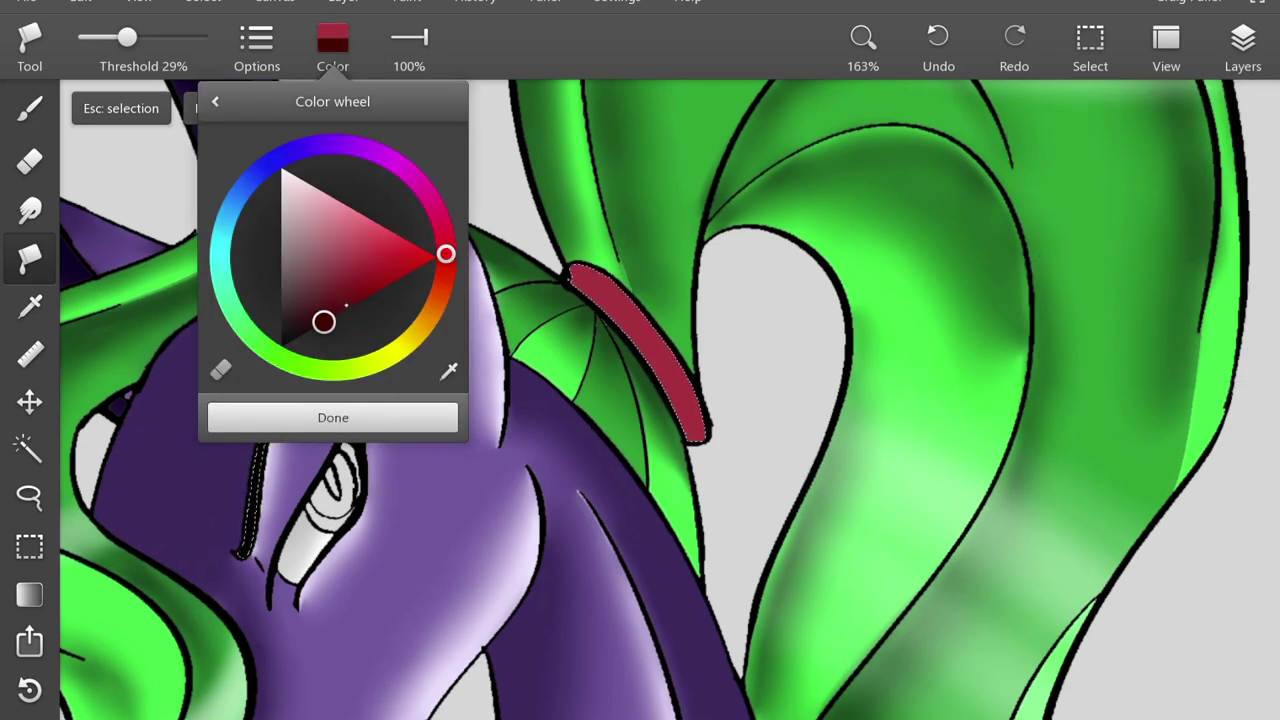
left_click_drag(327, 319, 322, 326)
key("b")
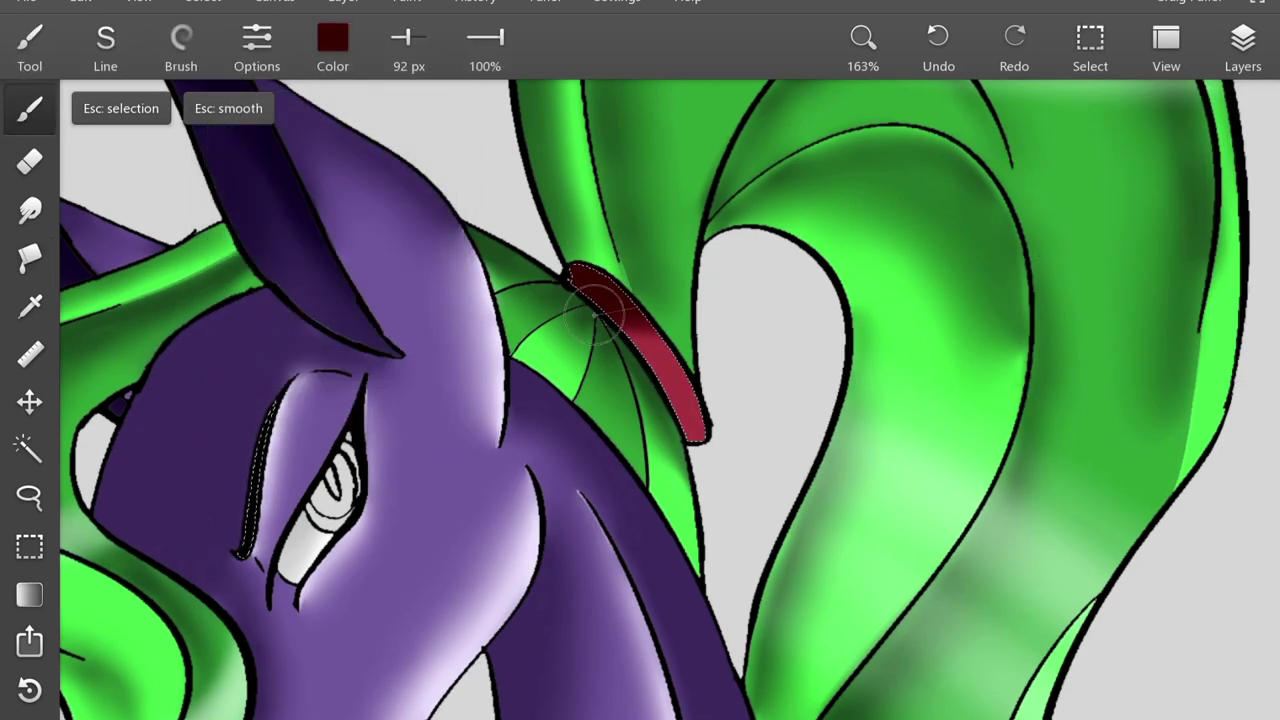
left_click(333, 45)
left_click_drag(318, 212, 305, 185)
left_click_drag(688, 400, 705, 435)
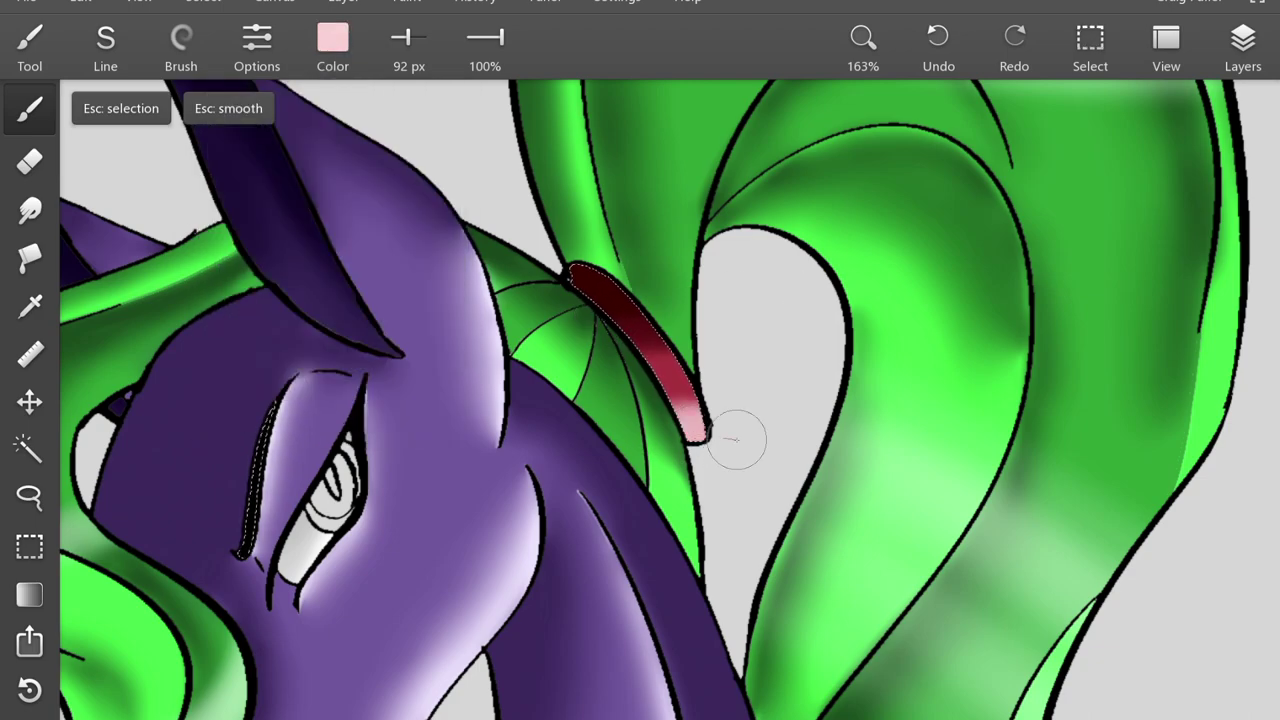
- Blend the hair tie's dark red and pale pink shading with the Smudge tool
scroll(670, 400, "down", 3)
scroll(670, 400, "up", 5)
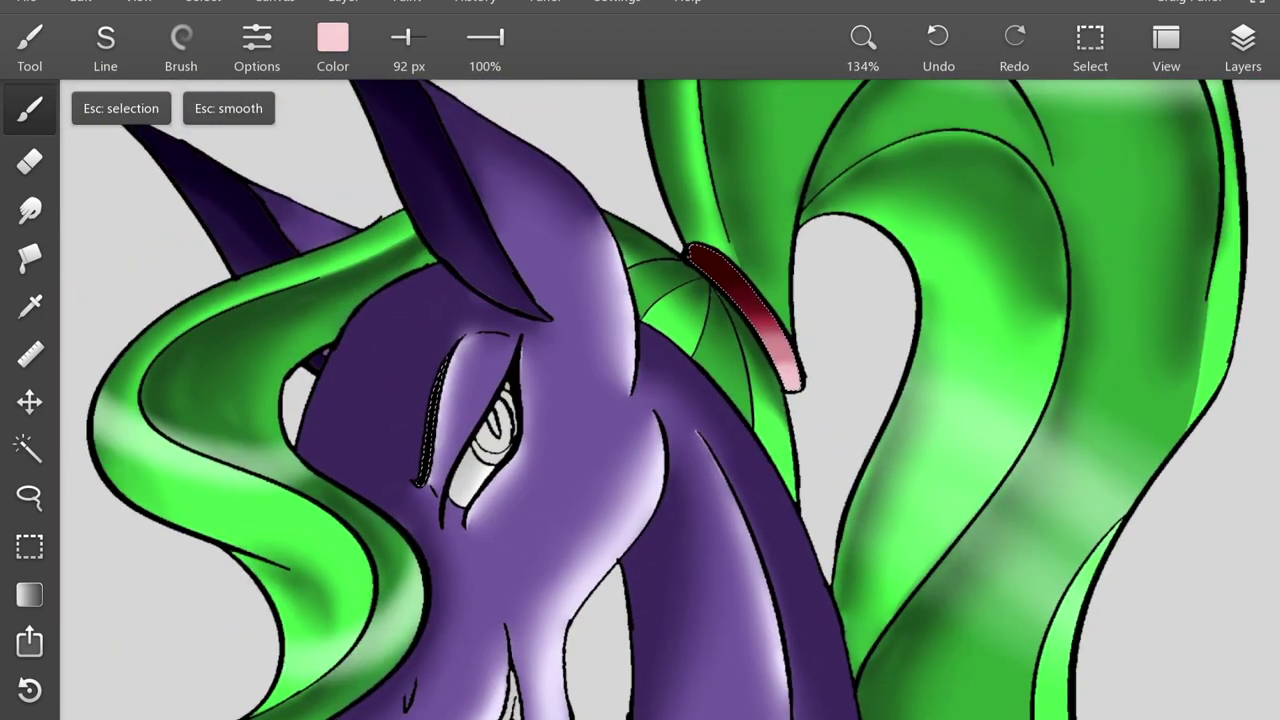
key("s")
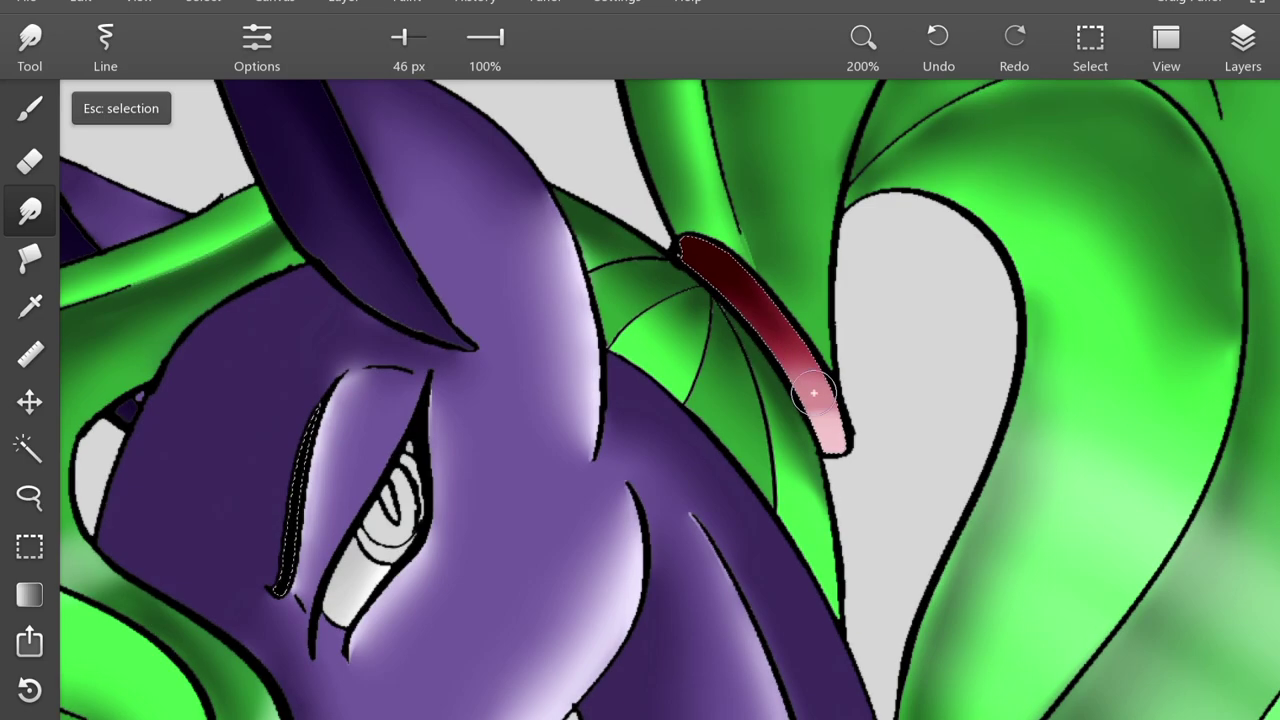
scroll(740, 294, "down", 4)
scroll(711, 399, "down", 1)
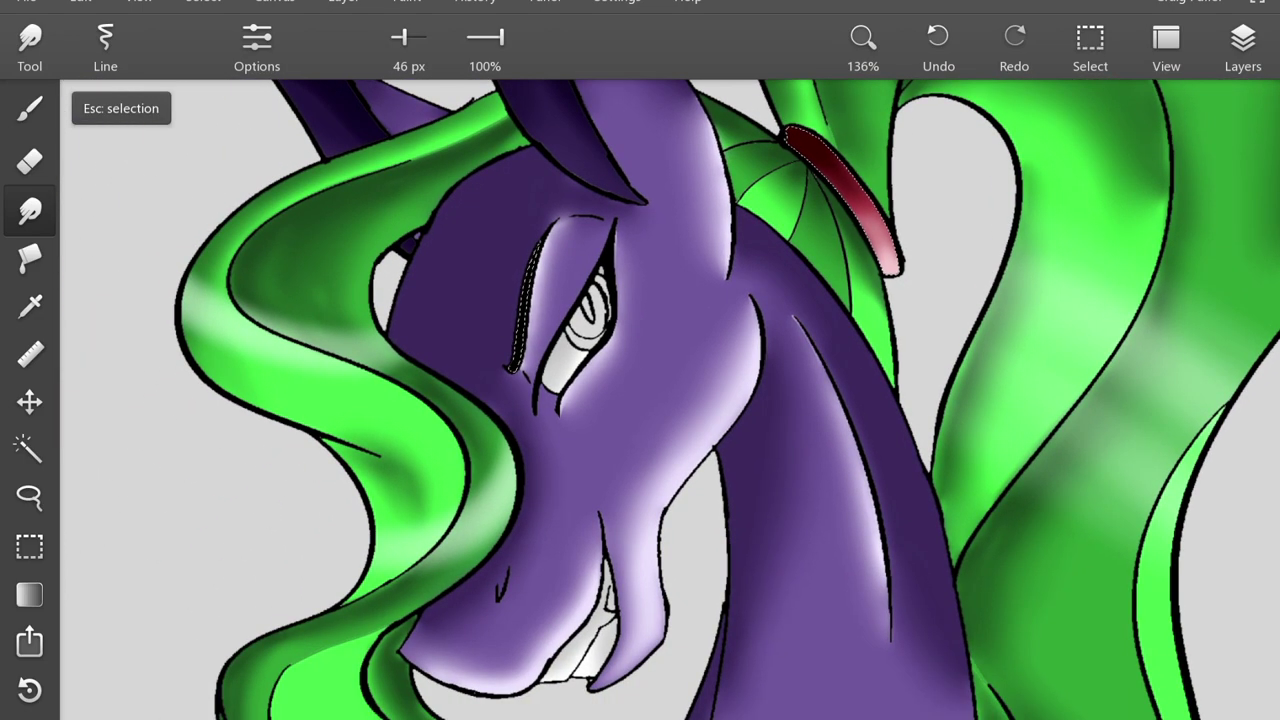
- Select the portrait's iris with the magic wand and sample the red from the reference pony's iris
scroll(600, 320, "up", 5)
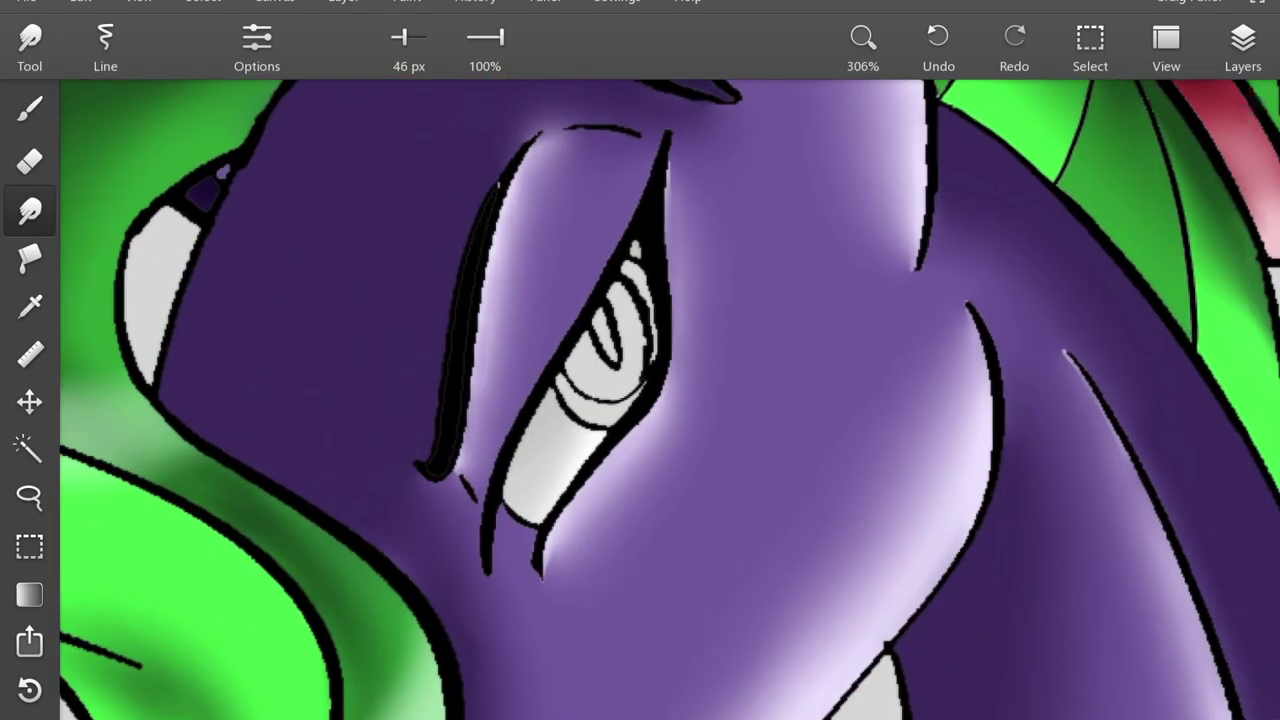
key("w")
scroll(670, 400, "down", 5)
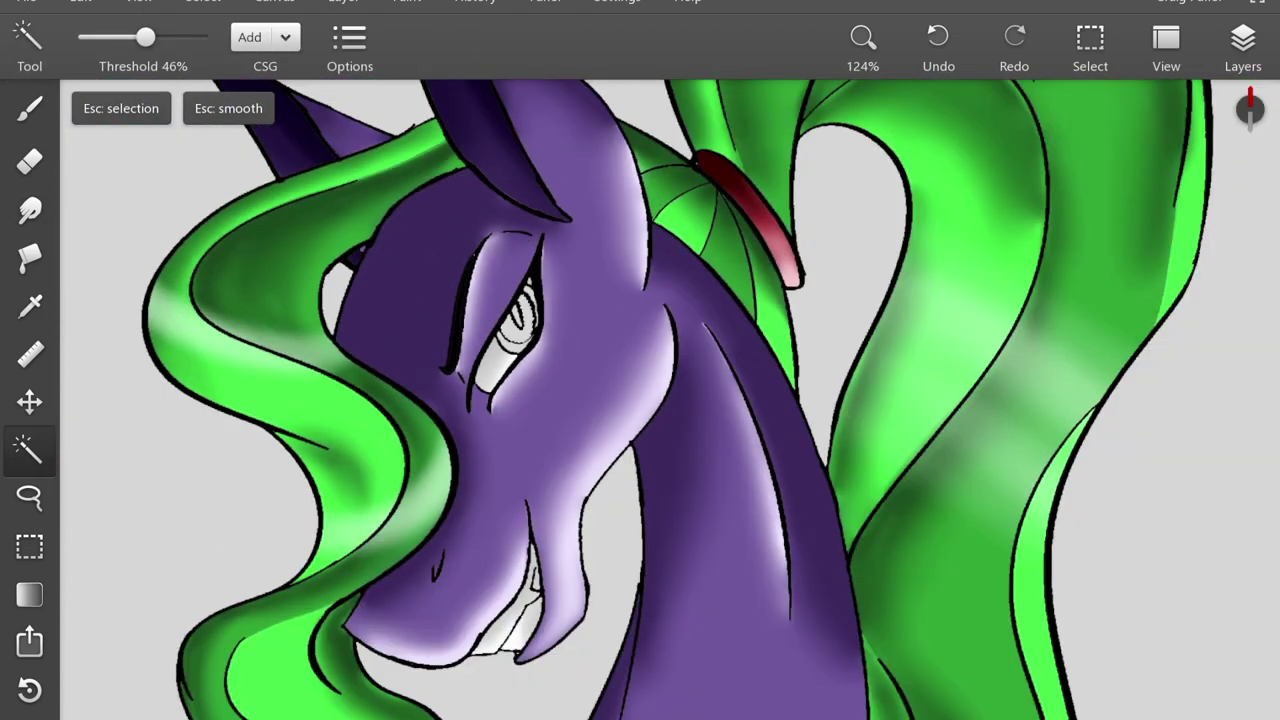
scroll(670, 400, "left", 5)
scroll(670, 400, "up", 5)
key("i")
left_click(558, 393)
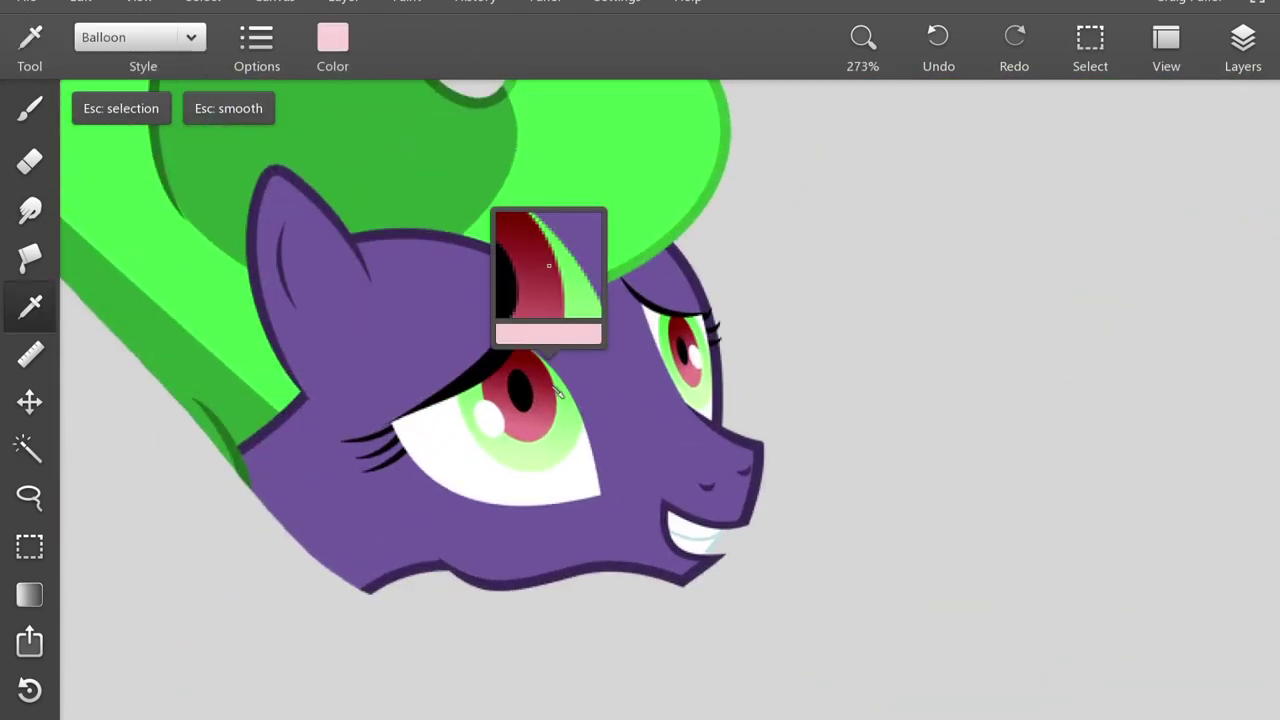
- Check the artwork layer's visibility and fill the selected iris with the sampled red
key("b")
scroll(670, 400, "down", 3)
scroll(670, 400, "right", 5)
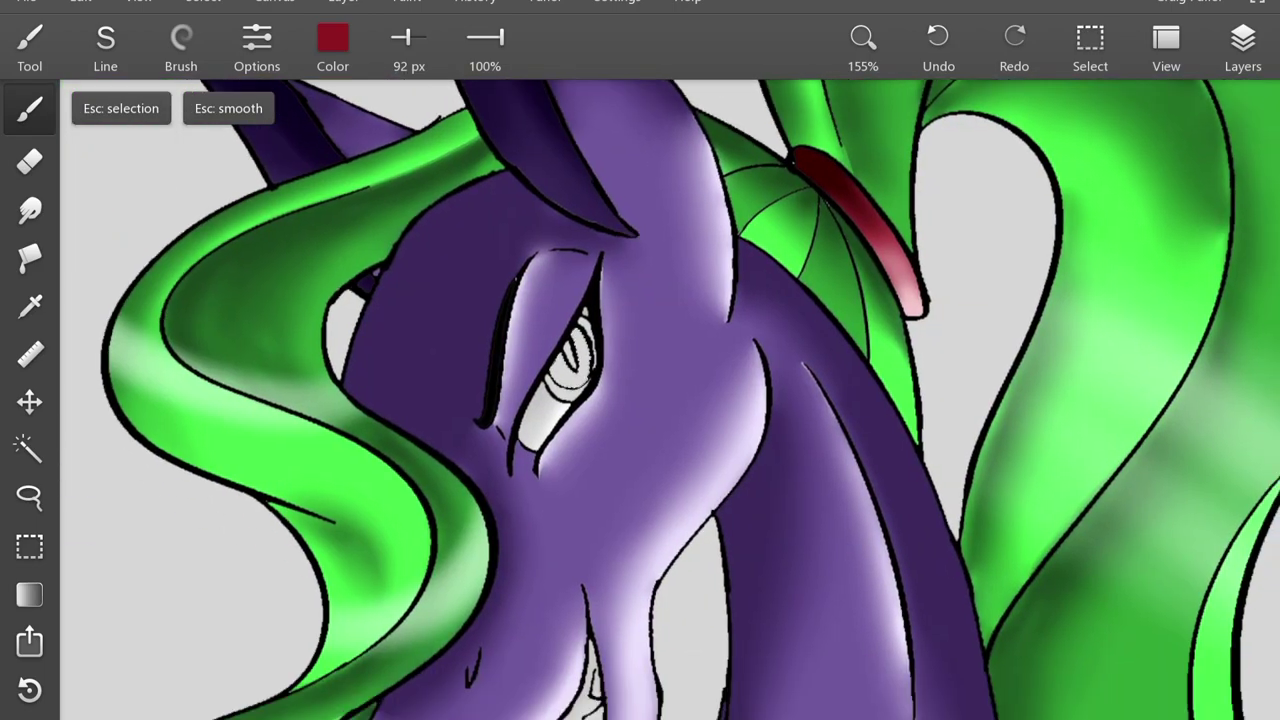
scroll(670, 400, "up", 2)
key("F7")
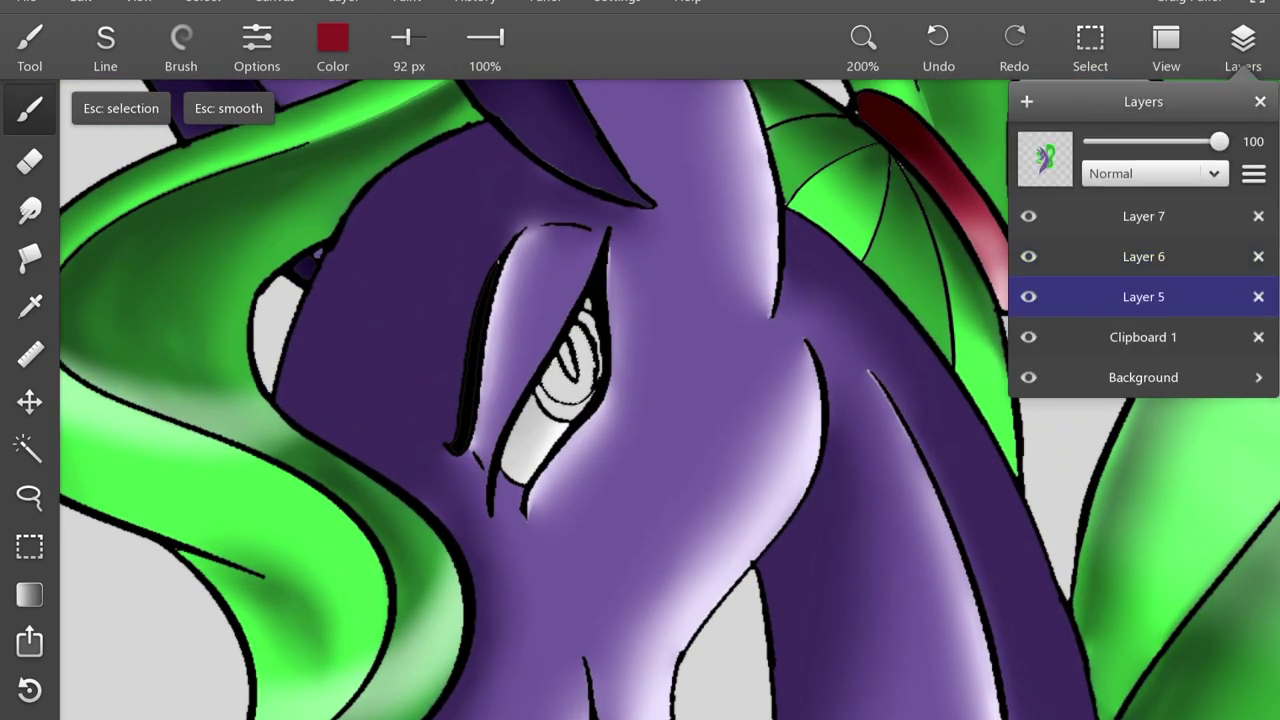
scroll(640, 400, "up", 2)
left_click(1028, 256)
left_click(1028, 256)
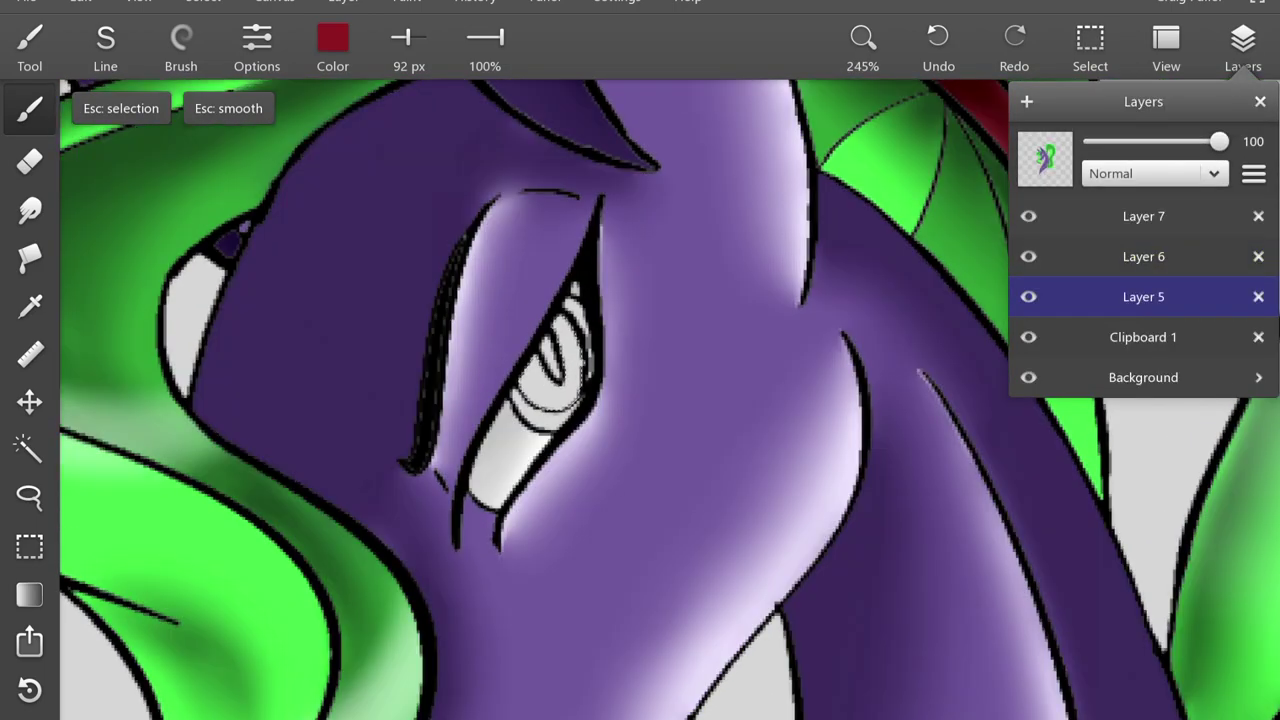
scroll(640, 400, "up", 1)
key("F7")
key("g")
left_click(565, 382)
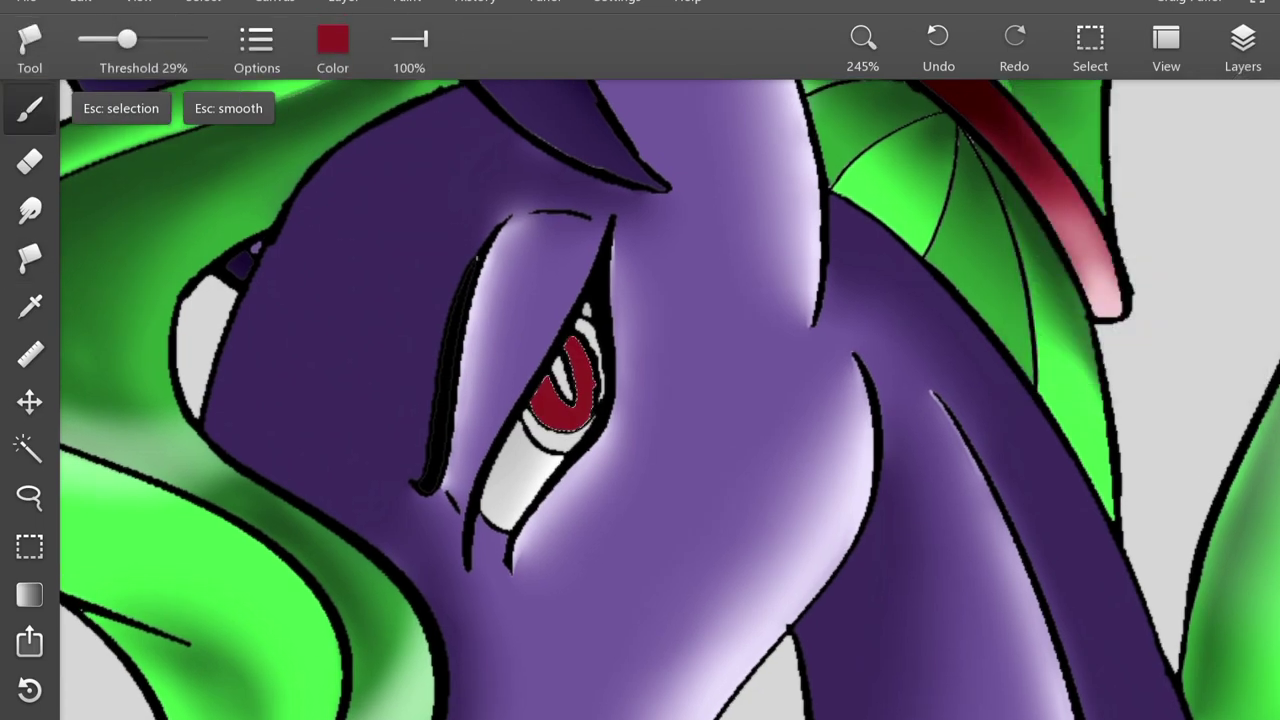
- Shade the upper part of the iris with soft dark red on Layer 6
key("b")
key("c")
left_click(359, 407)
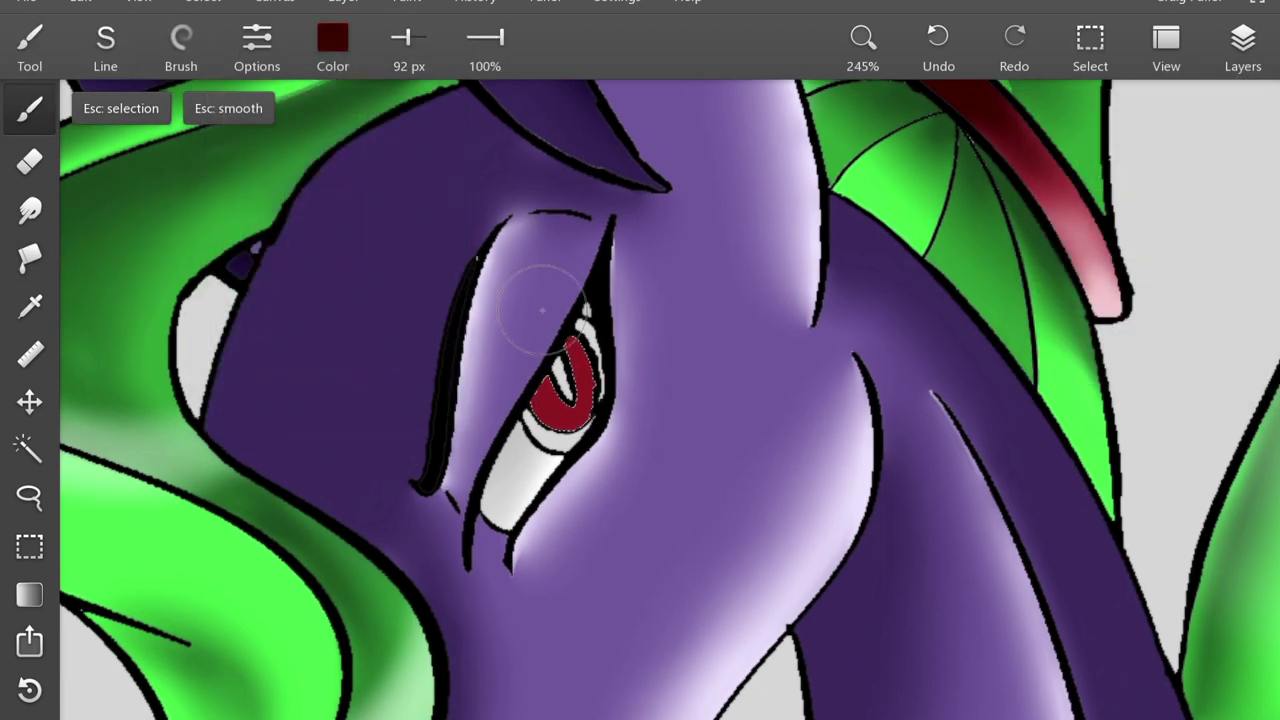
key("F7")
left_click(1143, 254)
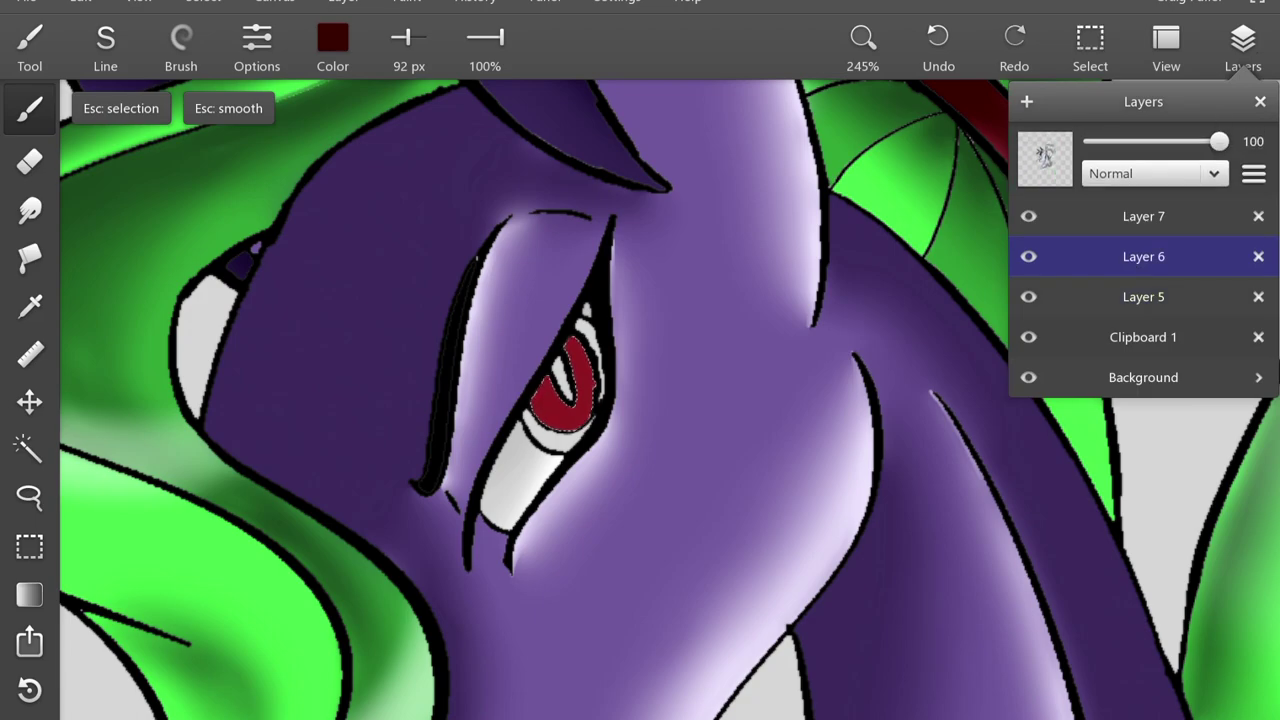
key("F7")
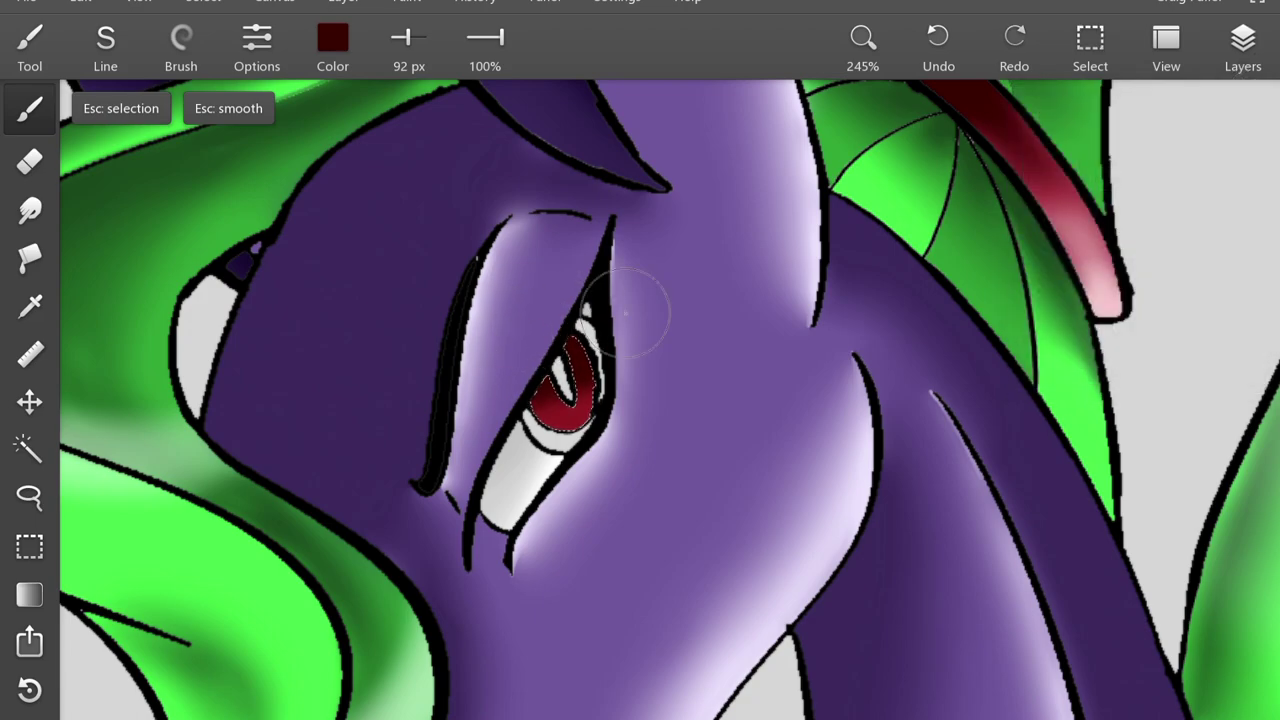
- Highlight the lower part of the iris with soft pale pink and clear the selection
key("c")
left_click(314, 200)
left_click(329, 417)
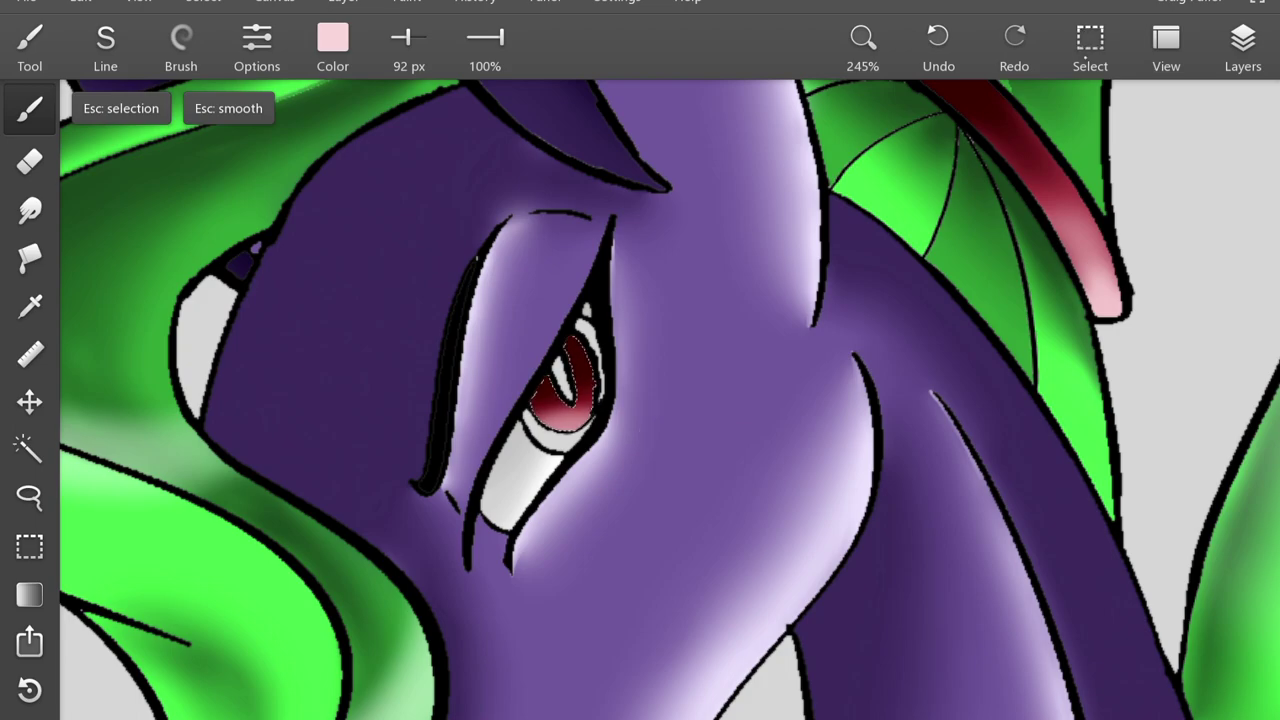
left_click(1100, 62)
left_click(1041, 136)
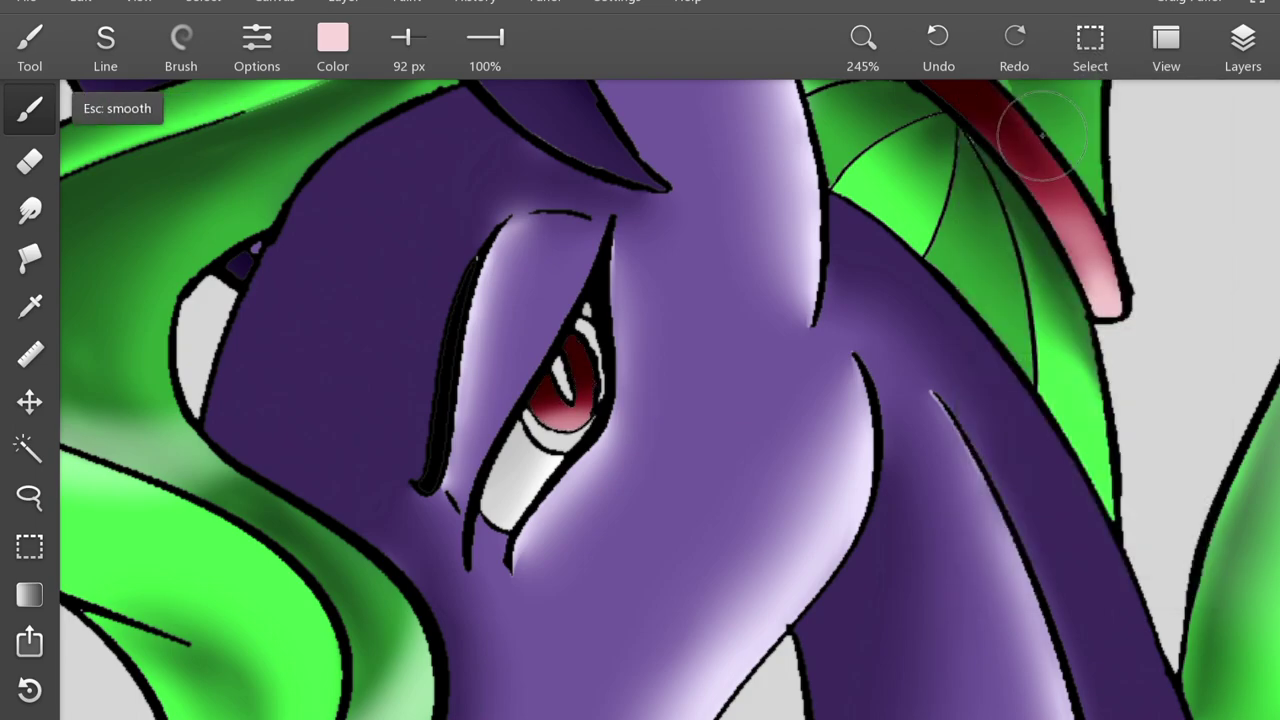
- Fill the slit pupil inside the red iris with black
key("f")
key("c")
left_click(280, 346)
left_click(329, 414)
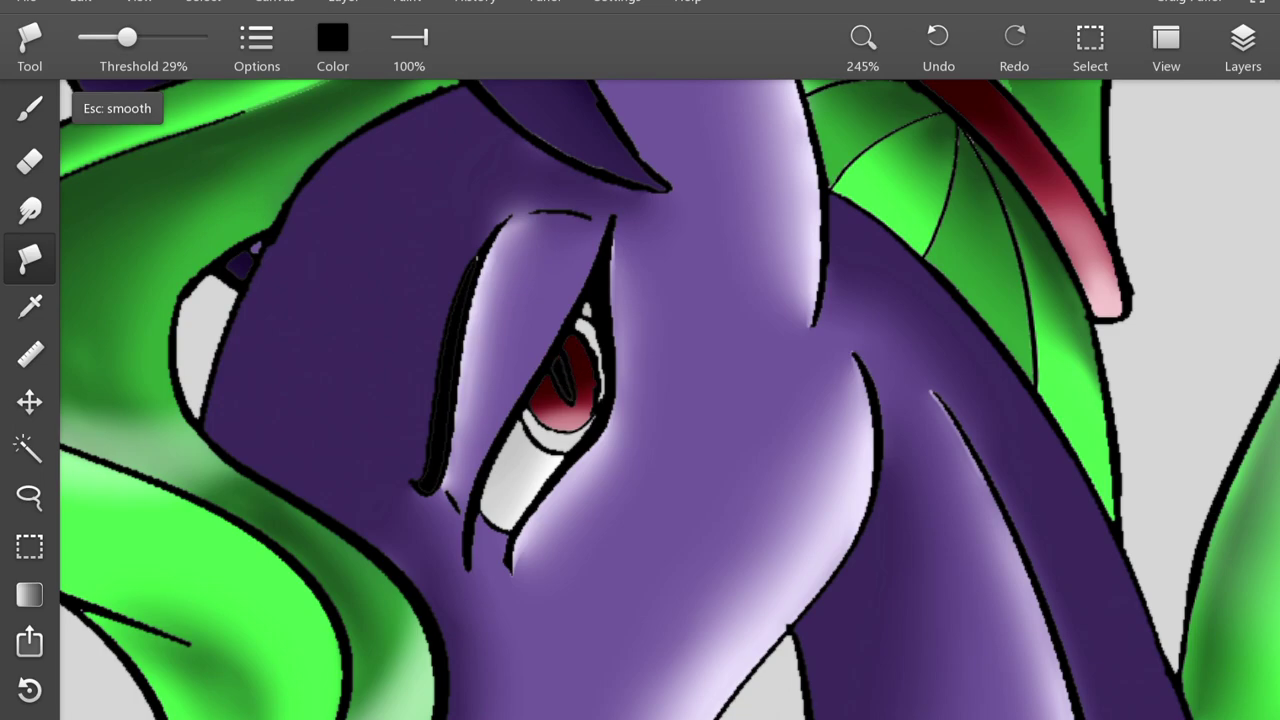
- Paint over the unfilled edges of the pupil with a 12 px black brush
scroll(477, 286, "up", 4)
key("b")
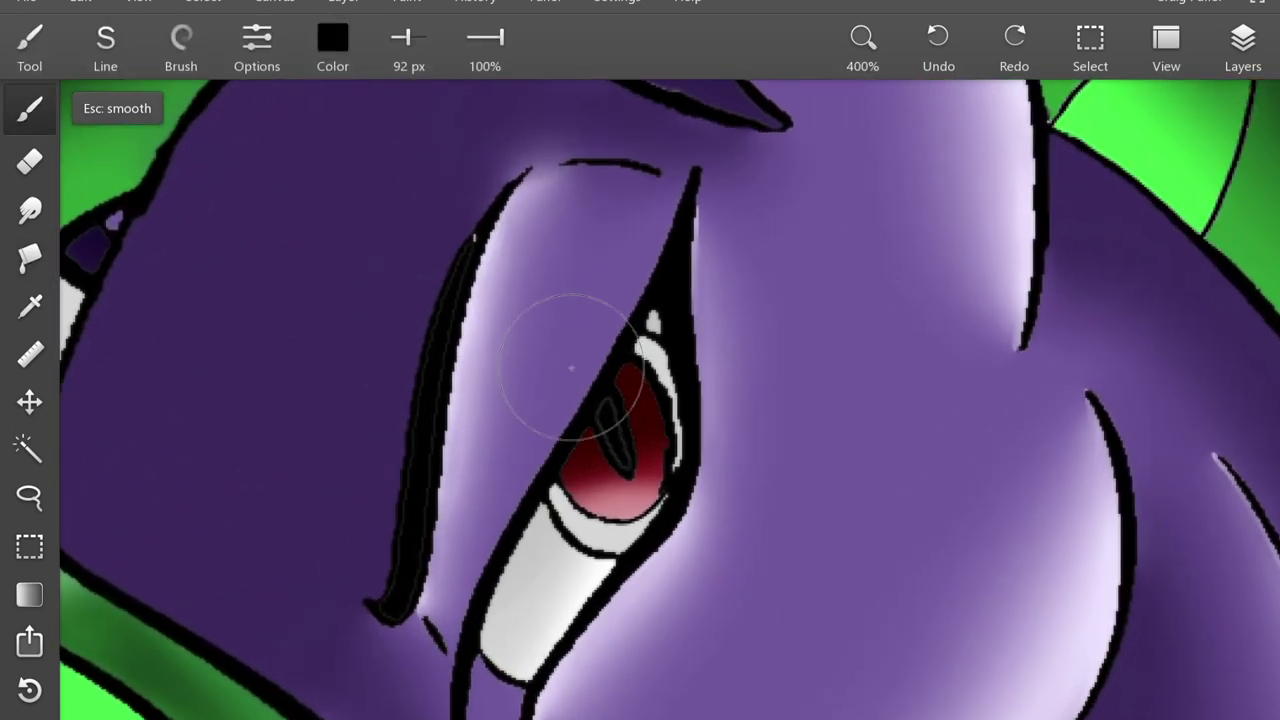
left_click(181, 45)
left_click(114, 180)
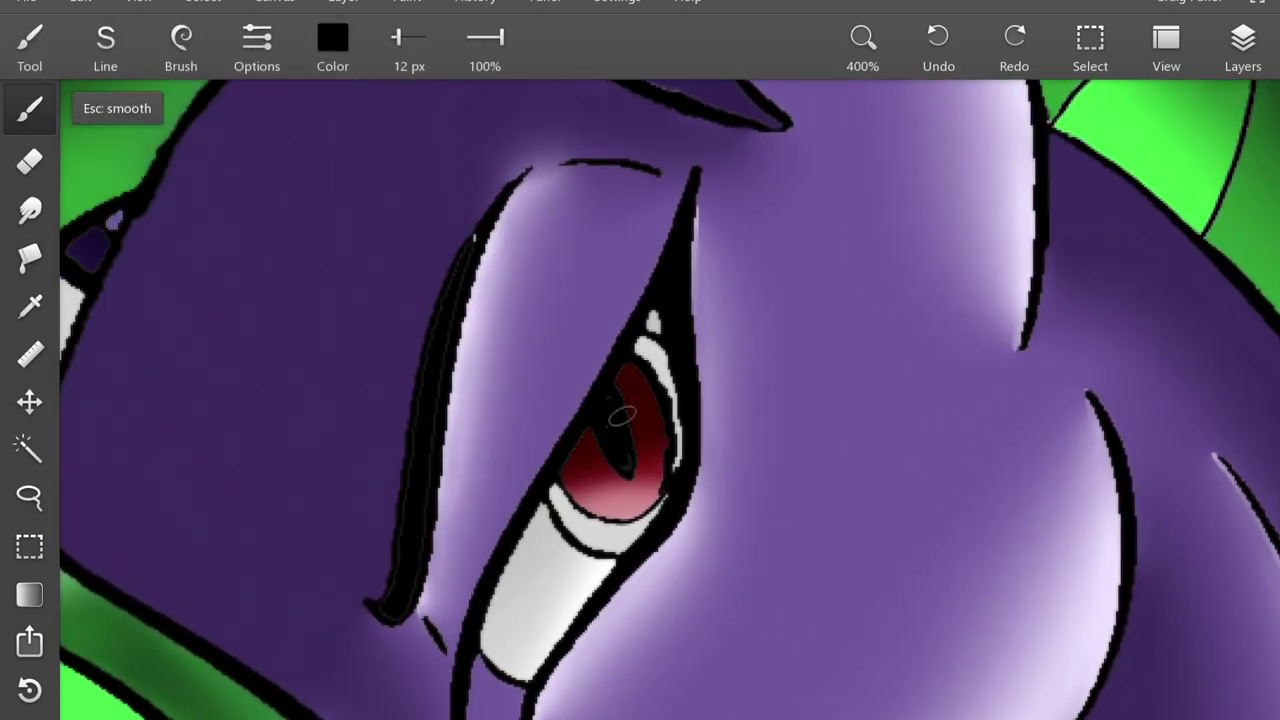
left_click(621, 416)
scroll(621, 416, "down", 2)
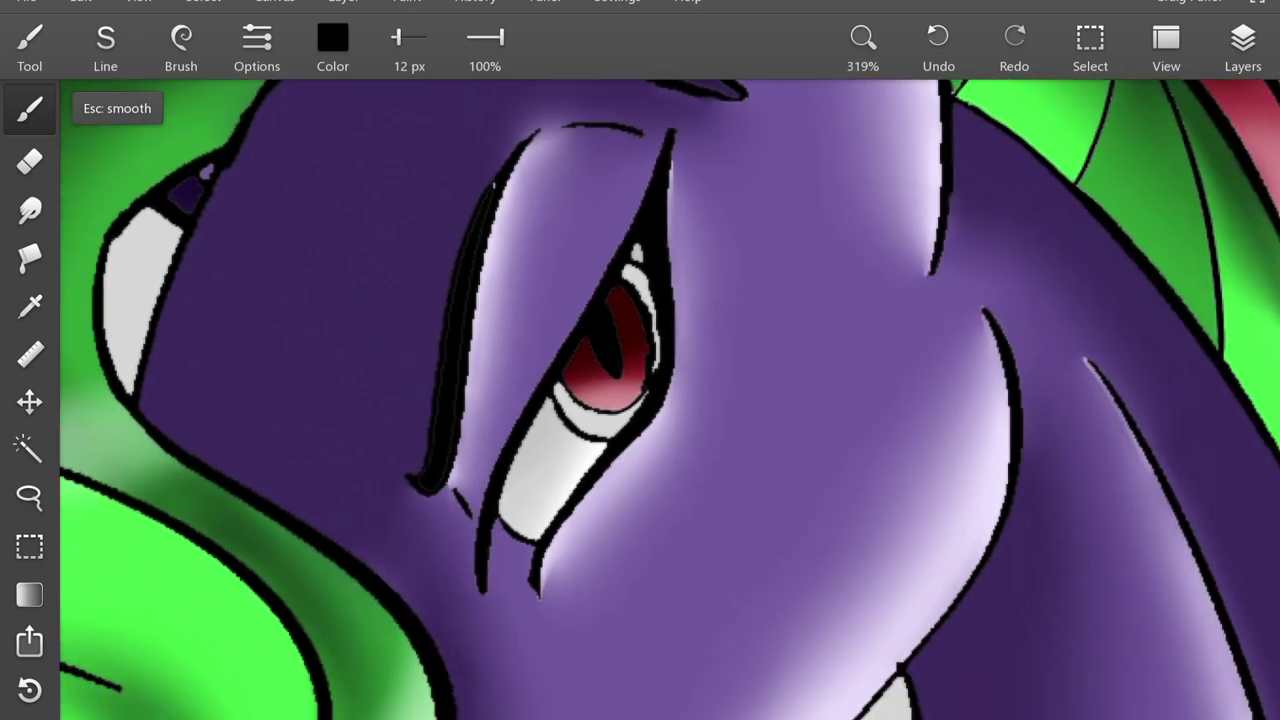
- Select the ring around the iris with the magic wand and fill it with light green from the reference pony's eye
left_click(181, 45)
scroll(621, 400, "down", 2)
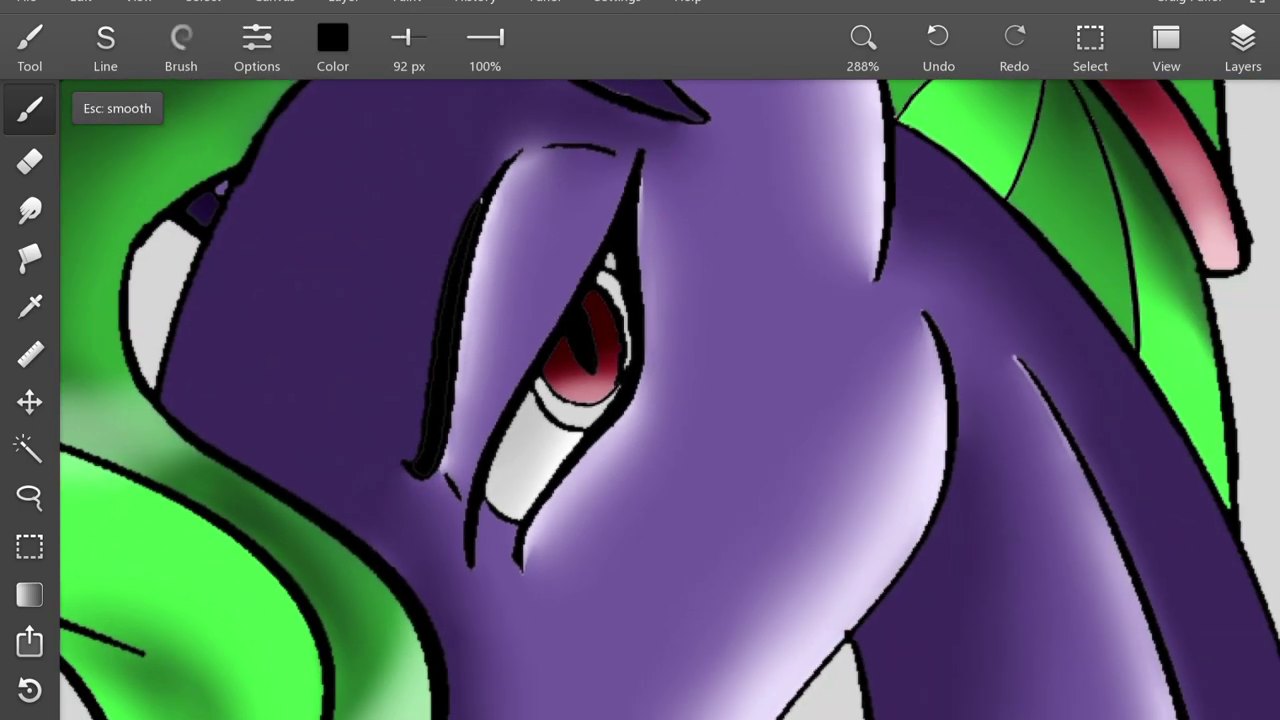
key("w")
left_click(621, 290)
scroll(621, 290, "down", 10)
left_click_drag(500, 400, 930, 420)
scroll(268, 208, "up", 5)
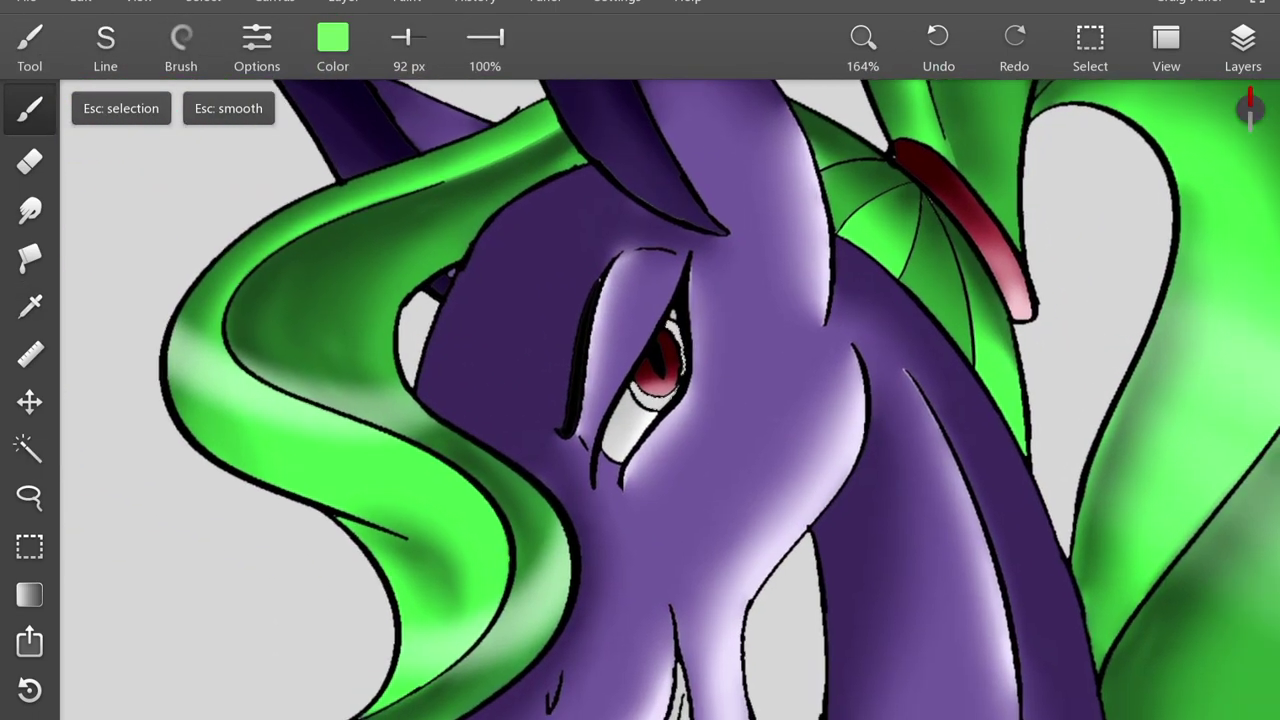
key("l")
key("l")
key("f")
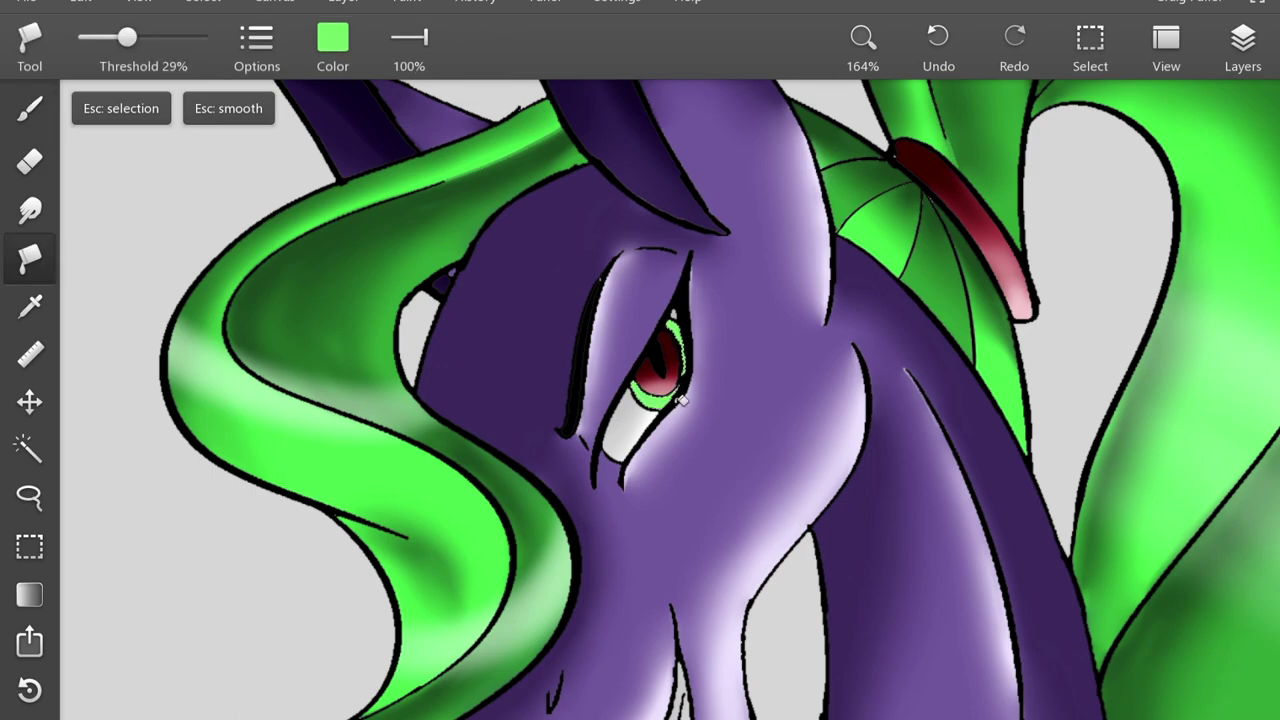
- Shade the green eye ring with soft dark green at its top and pale green at its bottom, and clear the selection
key("b")
key("c")
key("Escape")
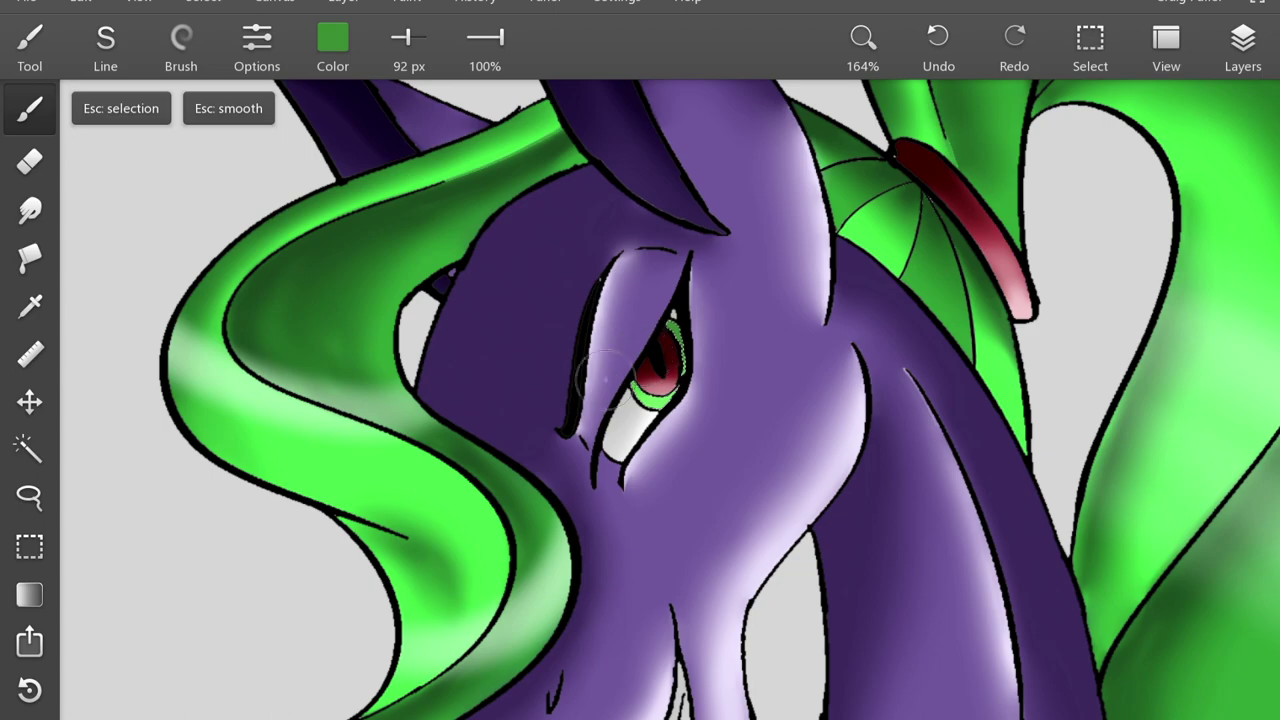
key("c")
left_click(311, 185)
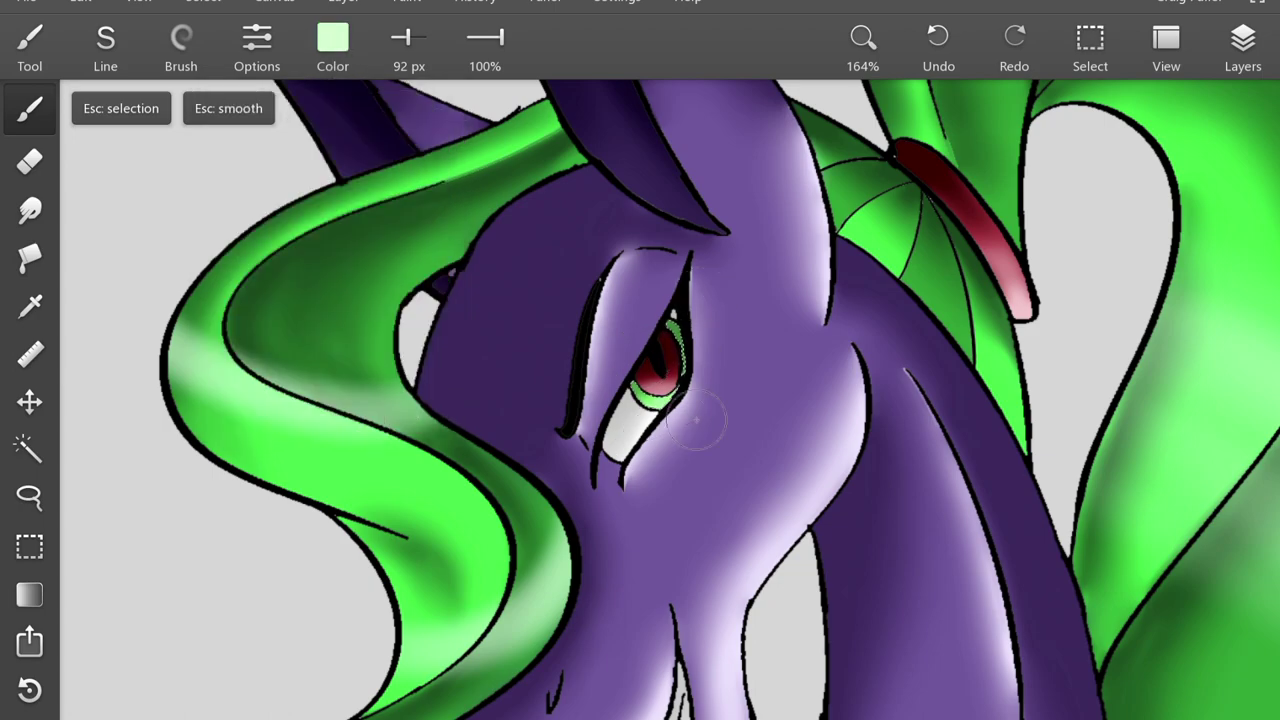
left_click(1090, 45)
left_click(971, 137)
- Delete the Clipboard 1 reference layer and add a new empty layer directly above the background
scroll(640, 400, "down", 5)
scroll(640, 400, "down", 1)
left_click(1243, 45)
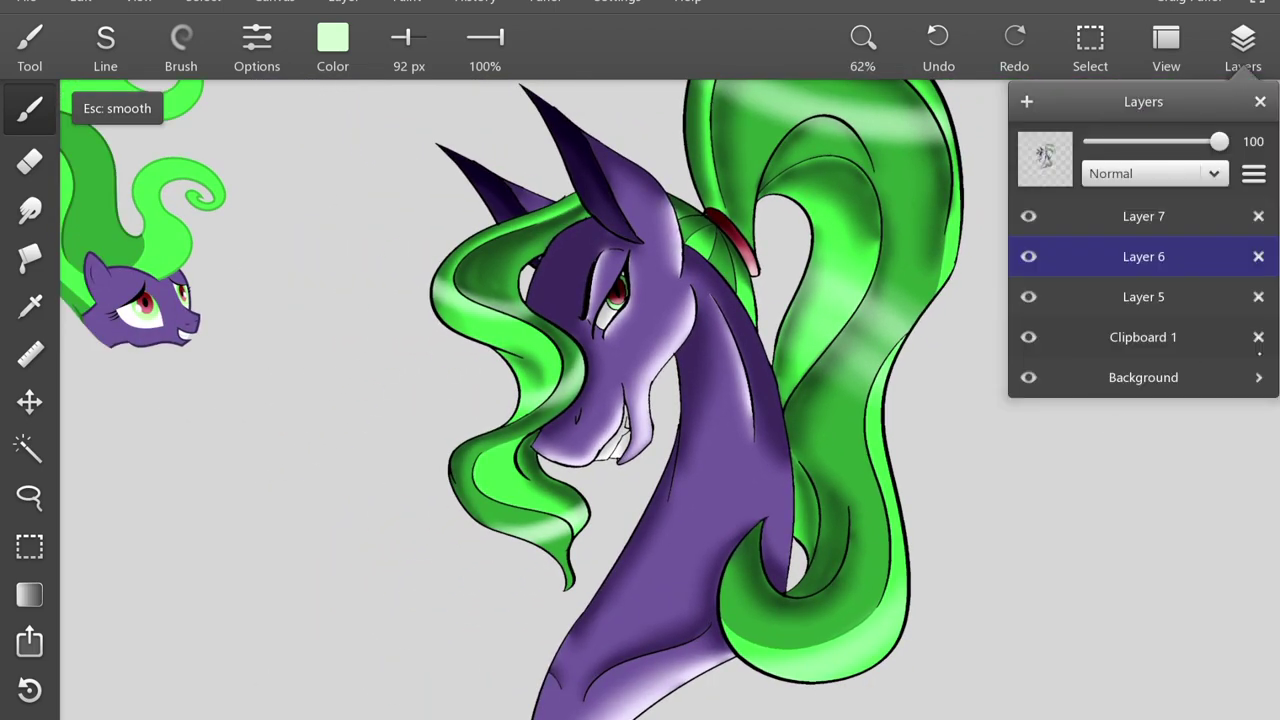
left_click(1258, 337)
left_click(1026, 101)
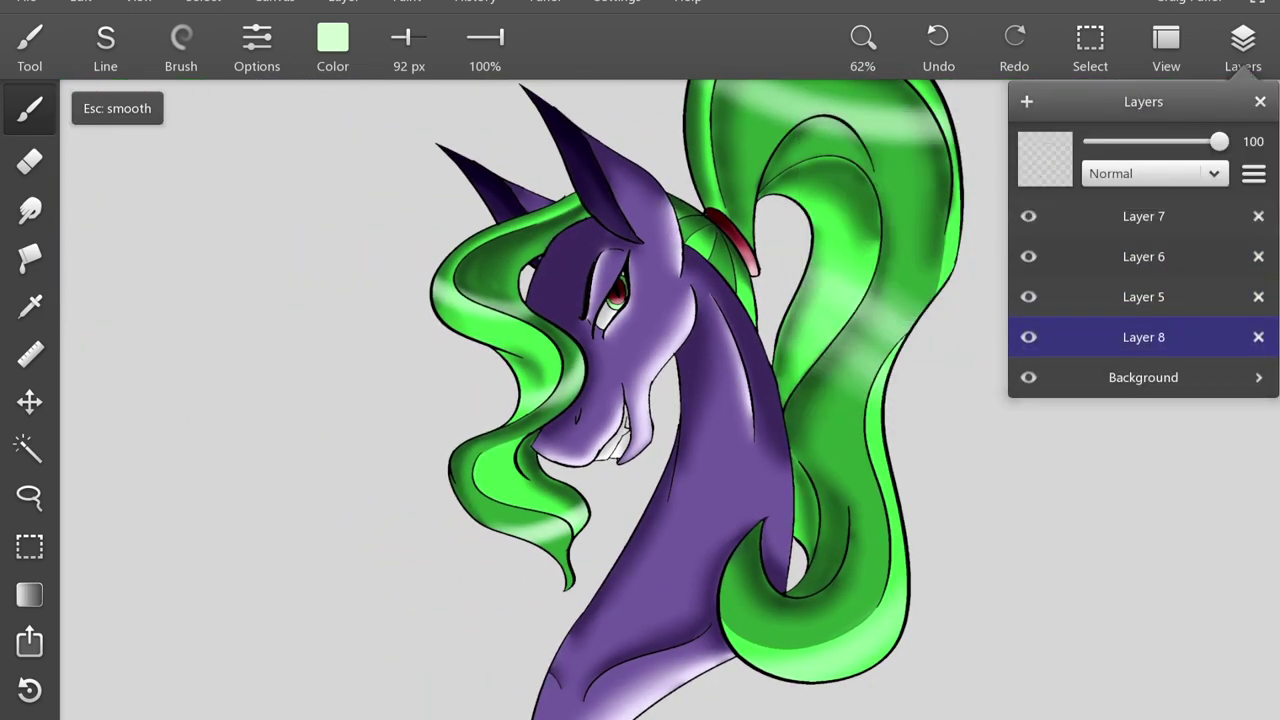
- Paint the whole area behind the pony dark purple on the new layer with a large solid brush
scroll(640, 400, "down", 4)
scroll(640, 400, "up", 1)
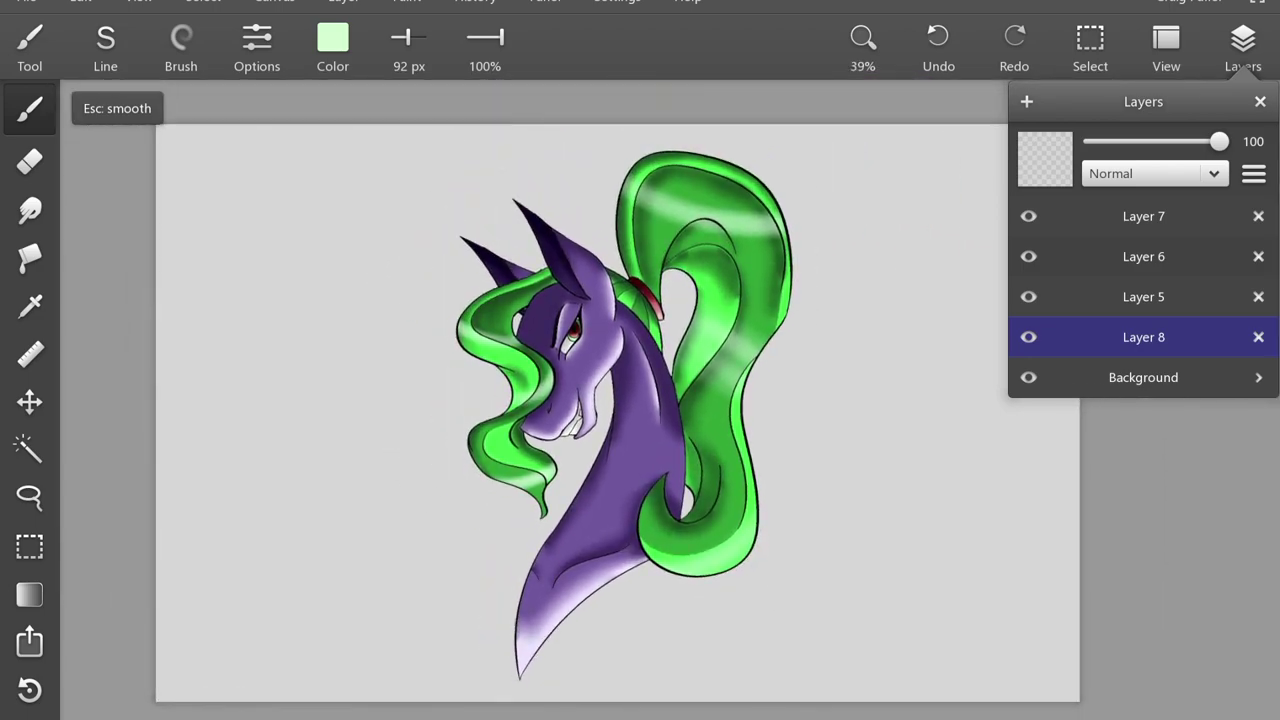
left_click(181, 45)
left_click(130, 423)
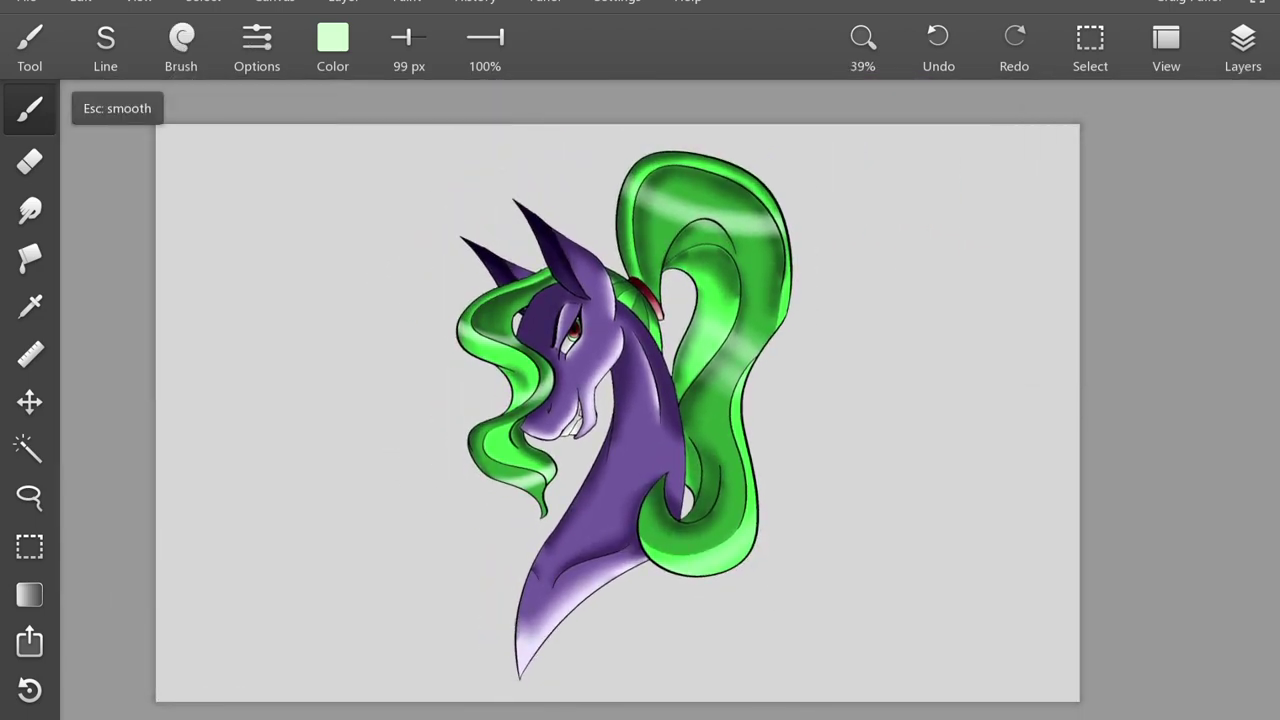
left_click(333, 45)
mouse_move(440, 300)
left_mouse_down()
mouse_move(446, 260)
mouse_move(401, 168)
left_mouse_up()
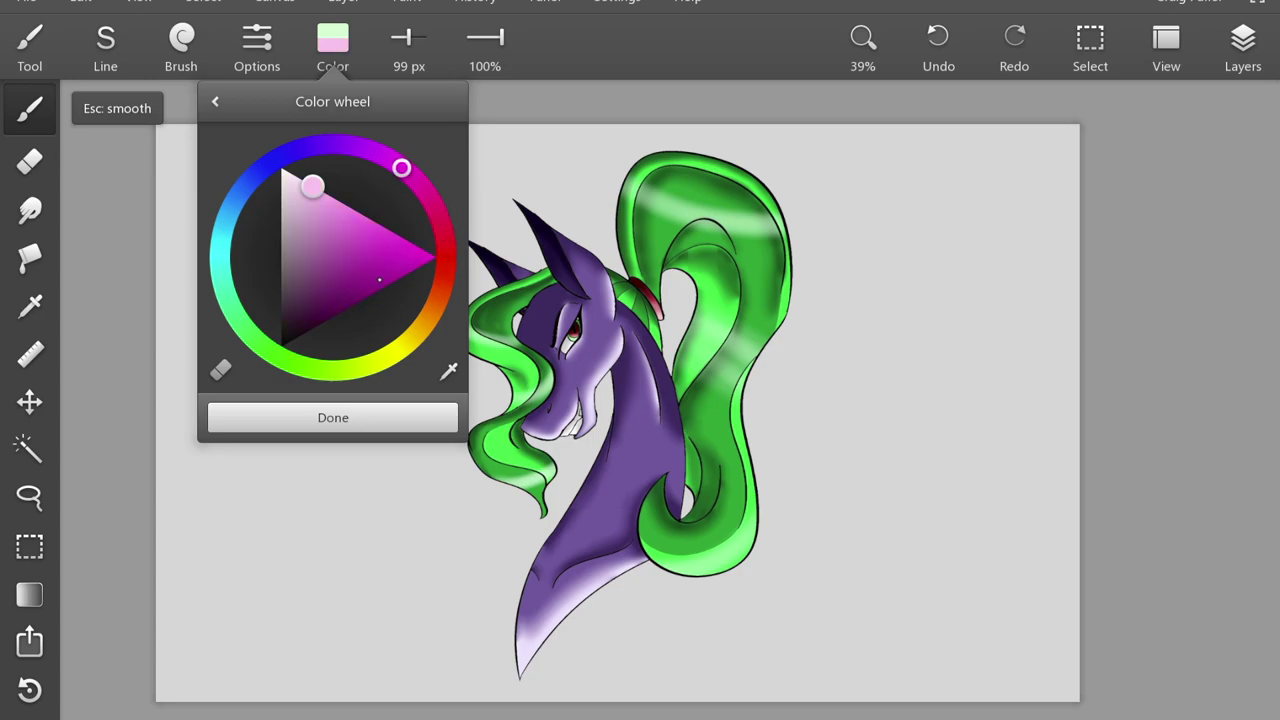
left_click(320, 307)
left_click(390, 418)
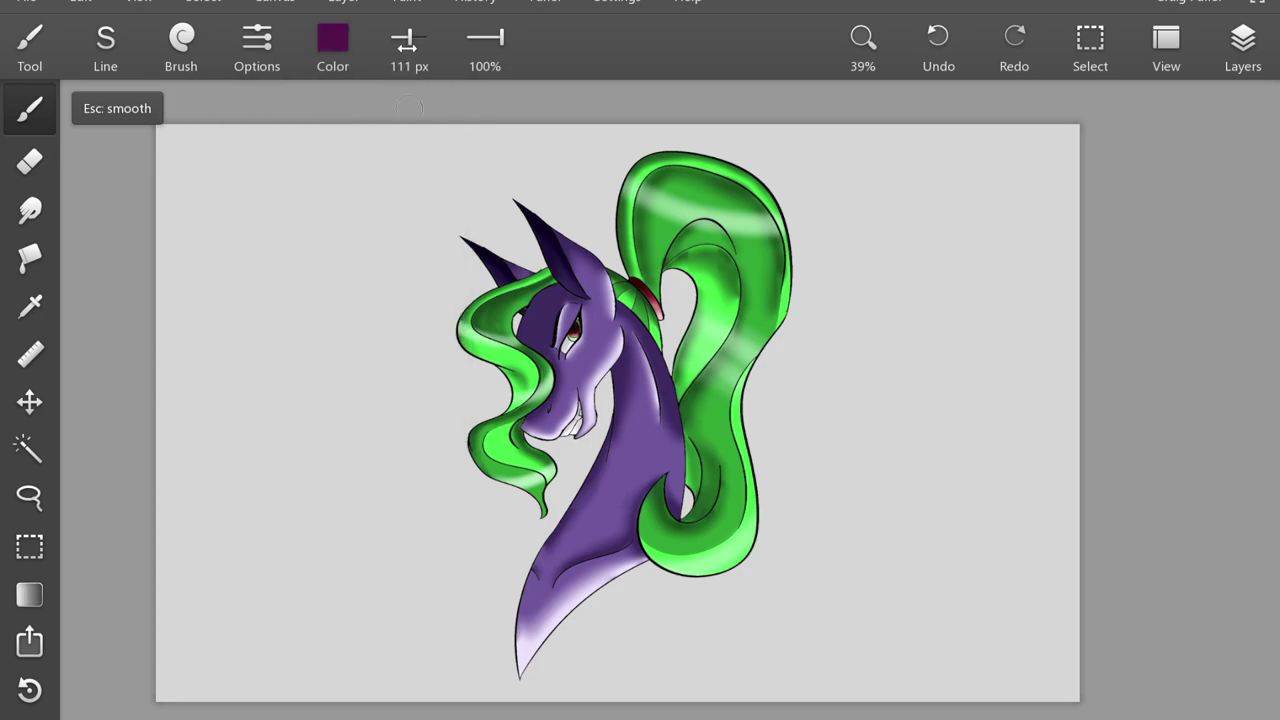
left_click_drag(409, 107, 406, 206)
mouse_move(330, 170)
left_mouse_down()
mouse_move(223, 491)
mouse_move(257, 671)
mouse_move(570, 320)
mouse_move(871, 129)
mouse_move(1063, 623)
left_mouse_up()
- Crop the canvas around the pony to X 1093, Y 0, width 1732 px and height 2500 px
left_click(139, 2)
left_click(139, 2)
left_click(275, 2)
left_click(110, 34)
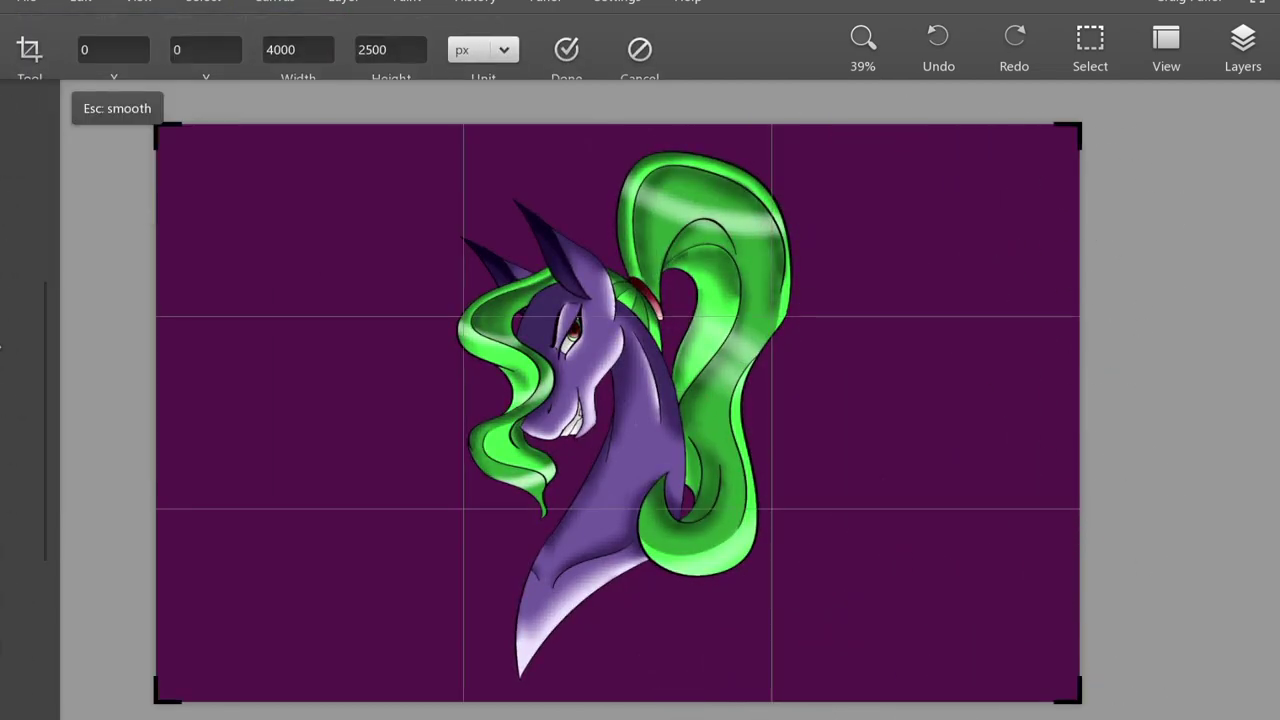
left_click_drag(1085, 362, 833, 368)
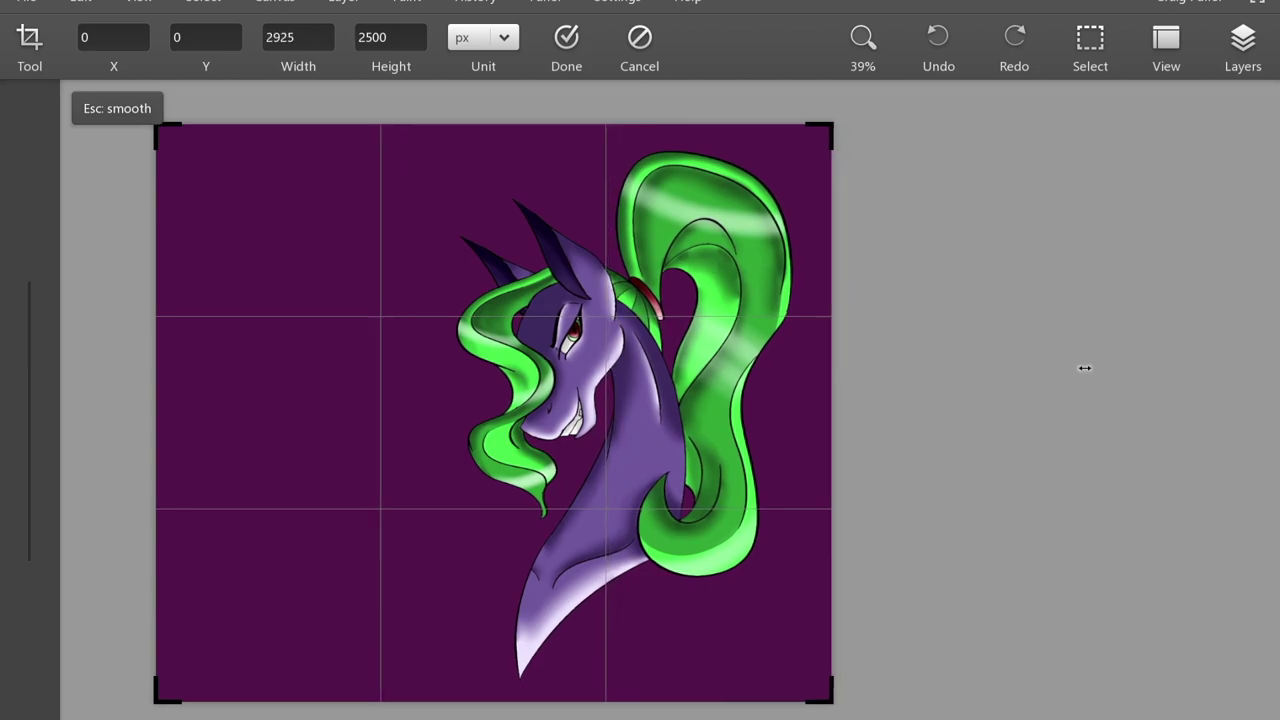
left_click_drag(177, 414, 428, 414)
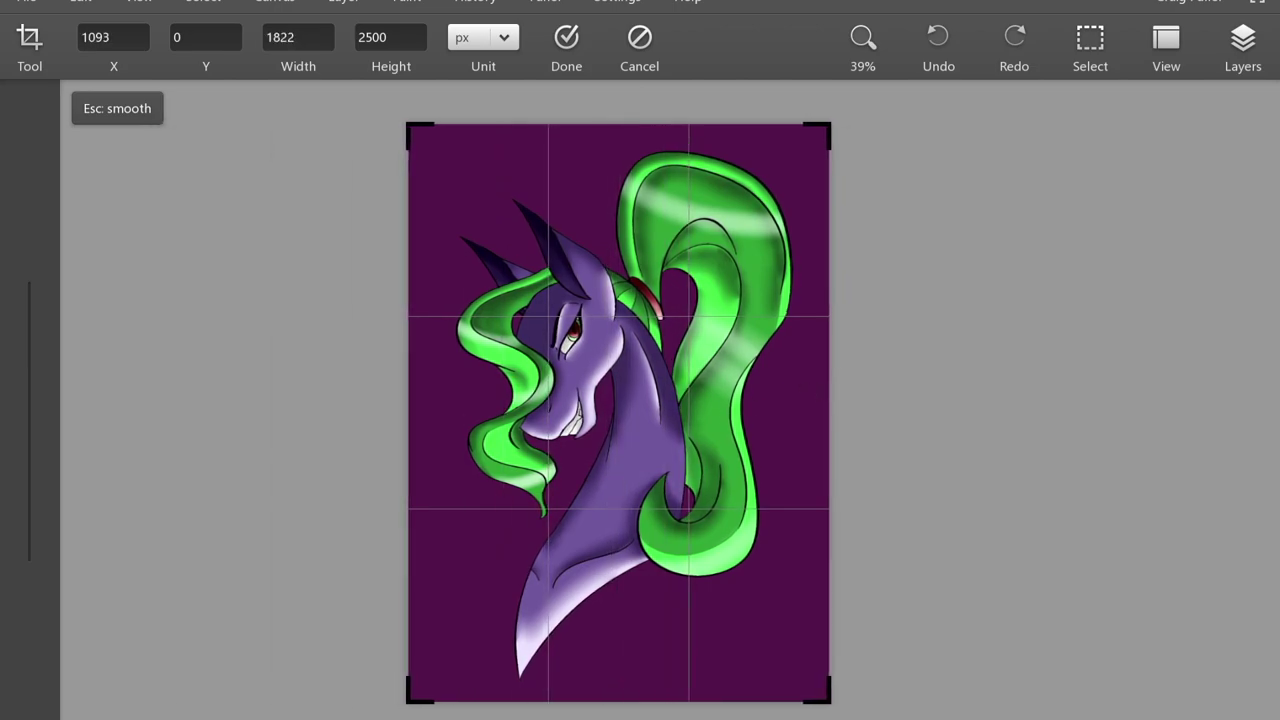
left_click_drag(866, 431, 846, 431)
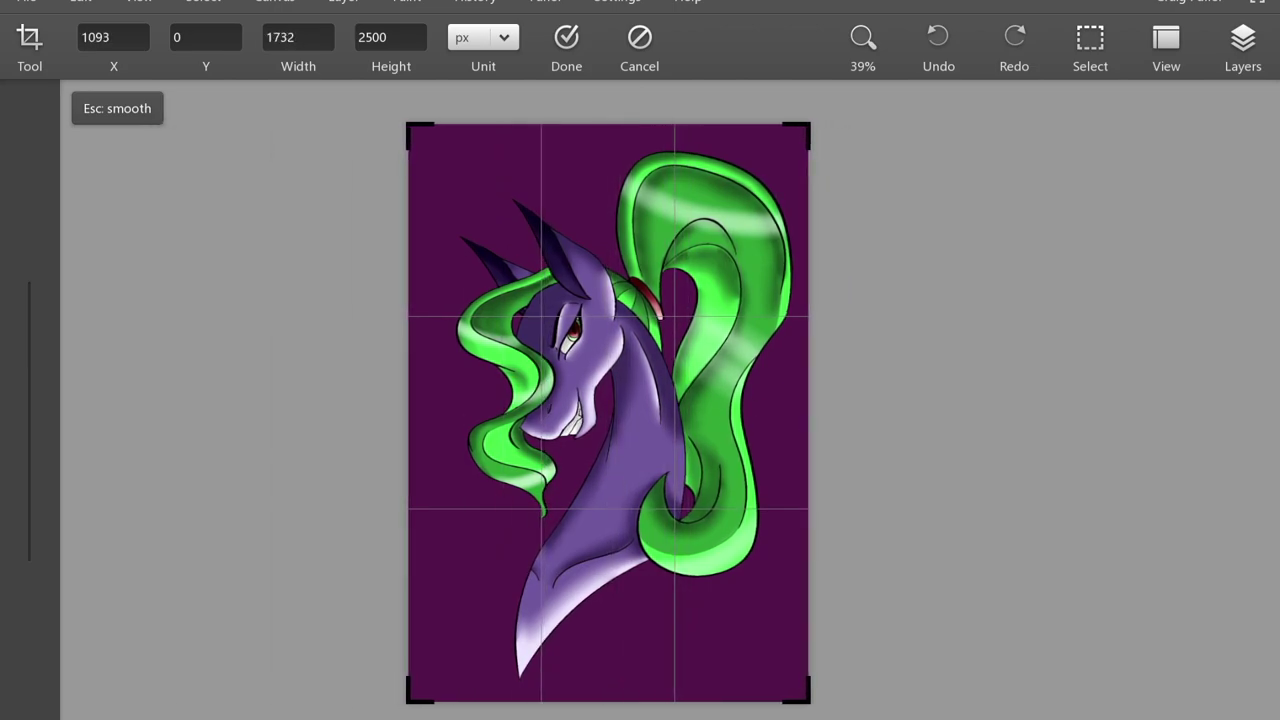
key("Return")
- Paint a straight horizontal pale yellow band across the full canvas width behind the pony's muzzle, using the Line guide
scroll(608, 412, "up", 2)
left_click(181, 45)
left_click(333, 45)
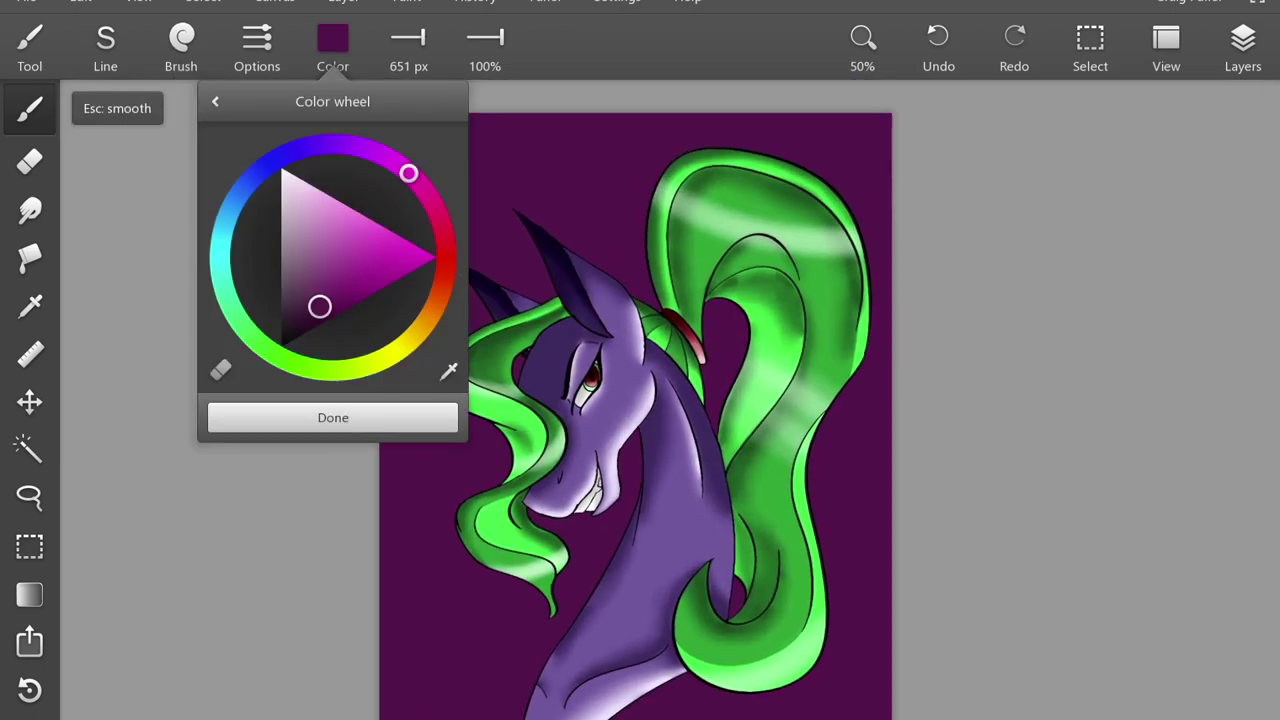
left_click(398, 348)
left_click(335, 200)
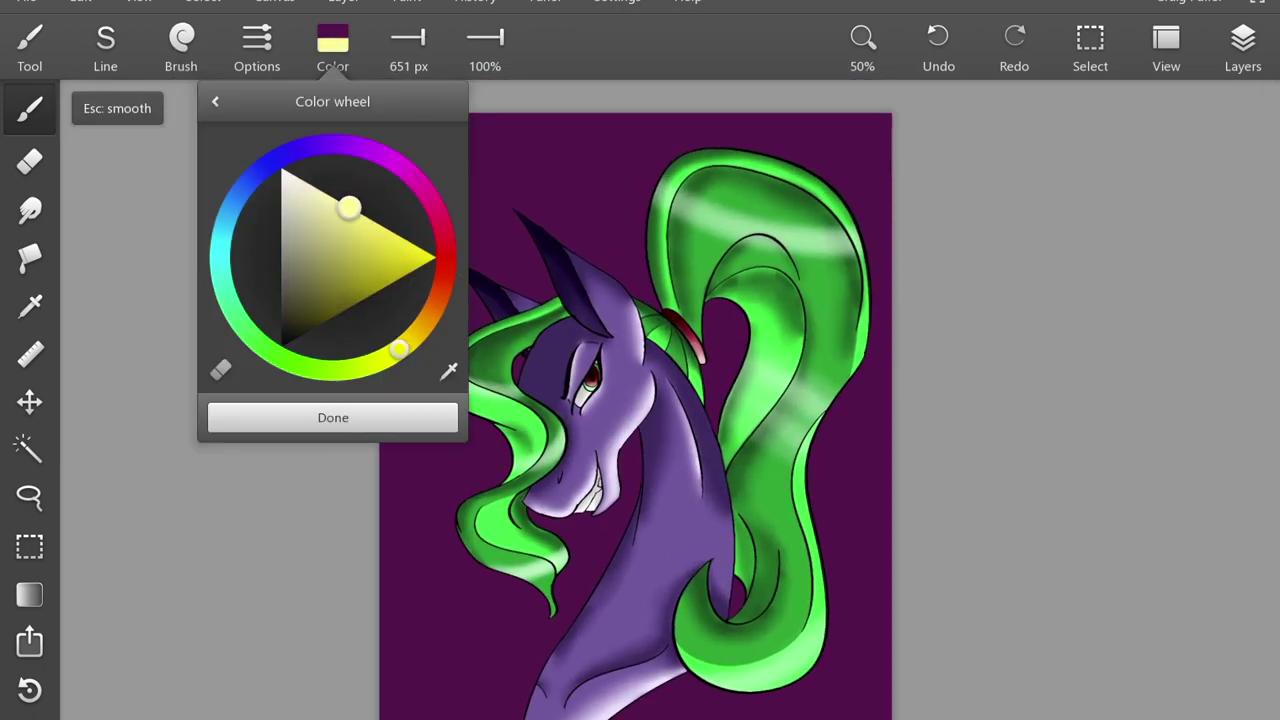
left_click(333, 417)
left_click(105, 45)
left_click(114, 234)
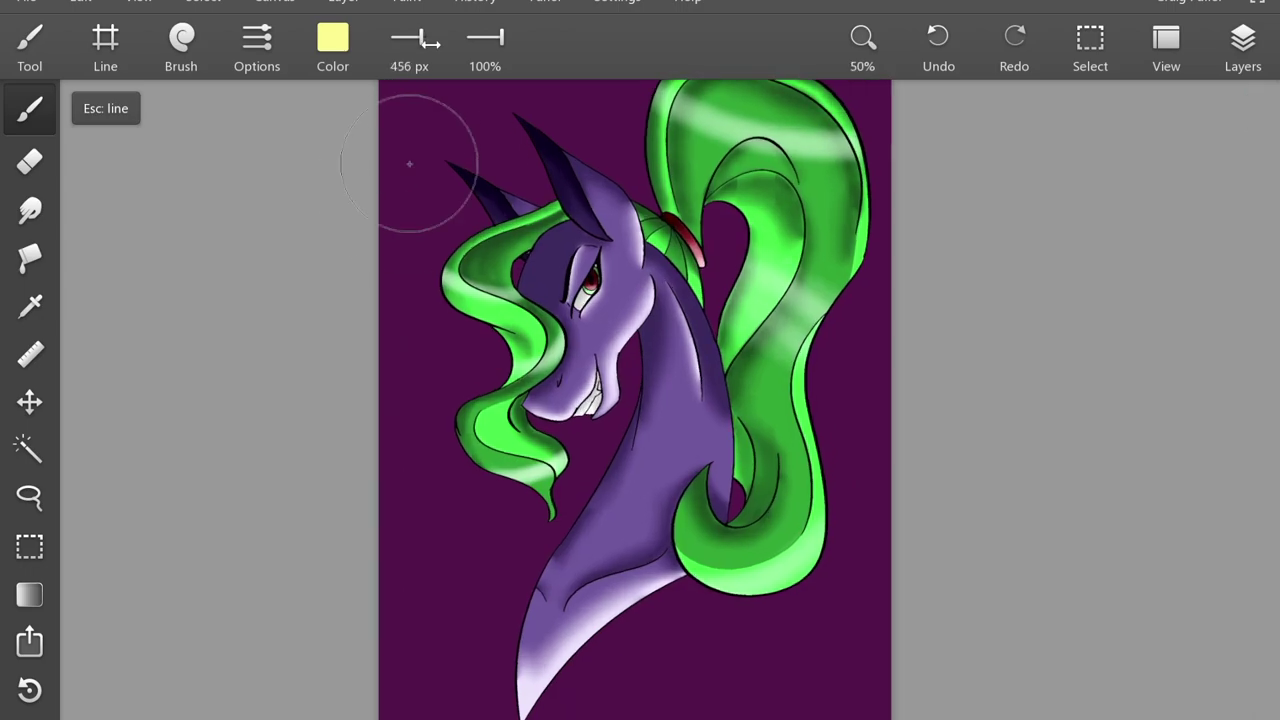
left_click_drag(362, 433, 870, 433)
- Paint two shorter pale yellow bands lower down, one from each canvas edge to the pony, with a 256 px brush
scroll(615, 400, "down", 2)
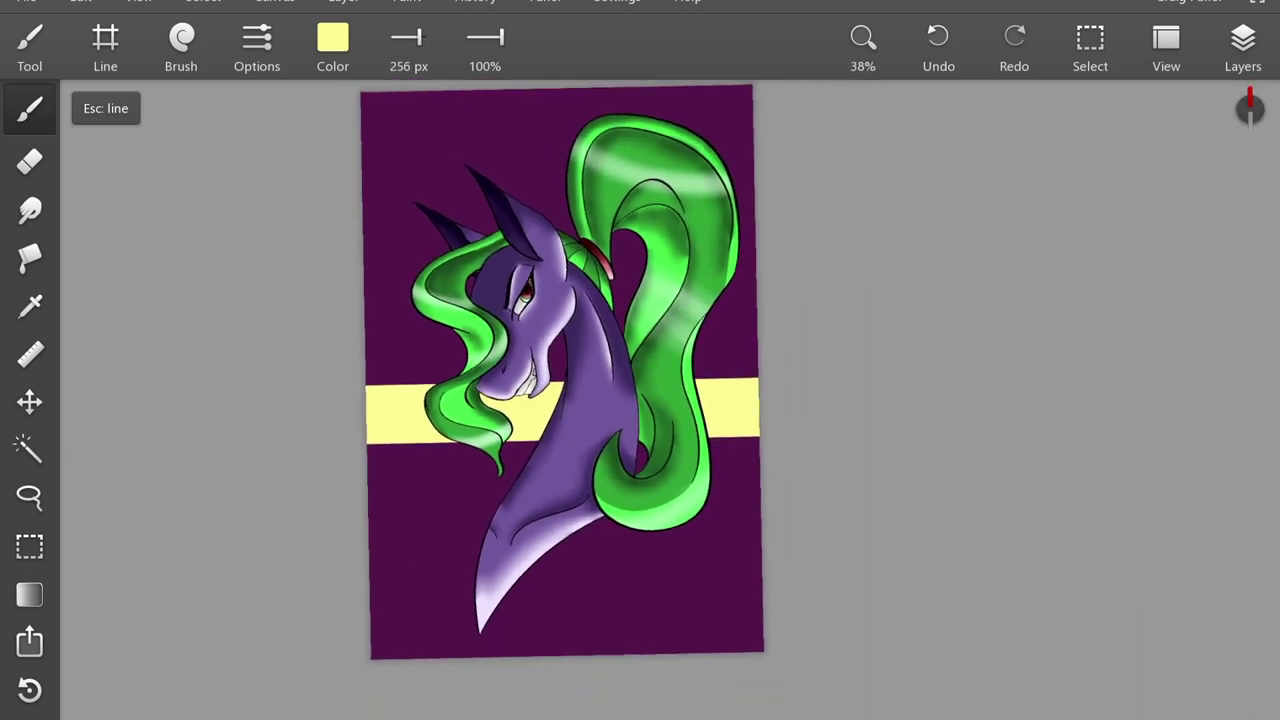
left_click_drag(803, 563, 709, 559)
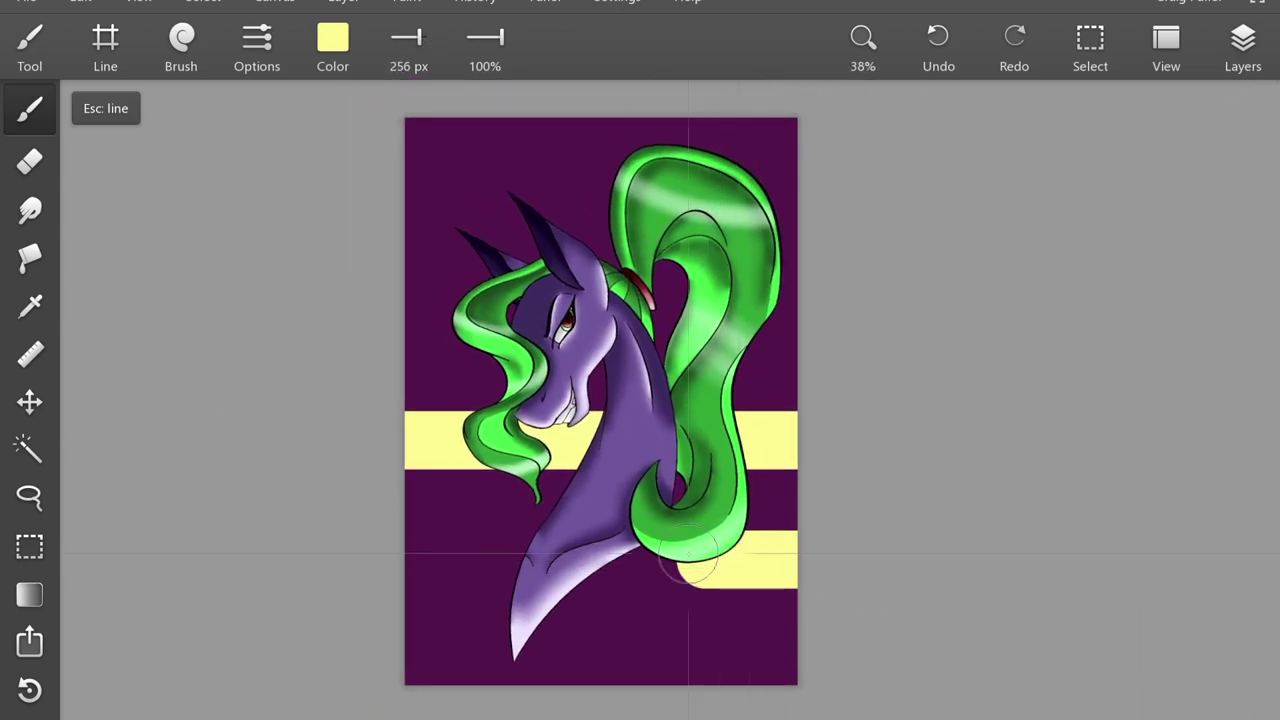
left_click_drag(385, 621, 470, 620)
left_click_drag(712, 562, 582, 563)
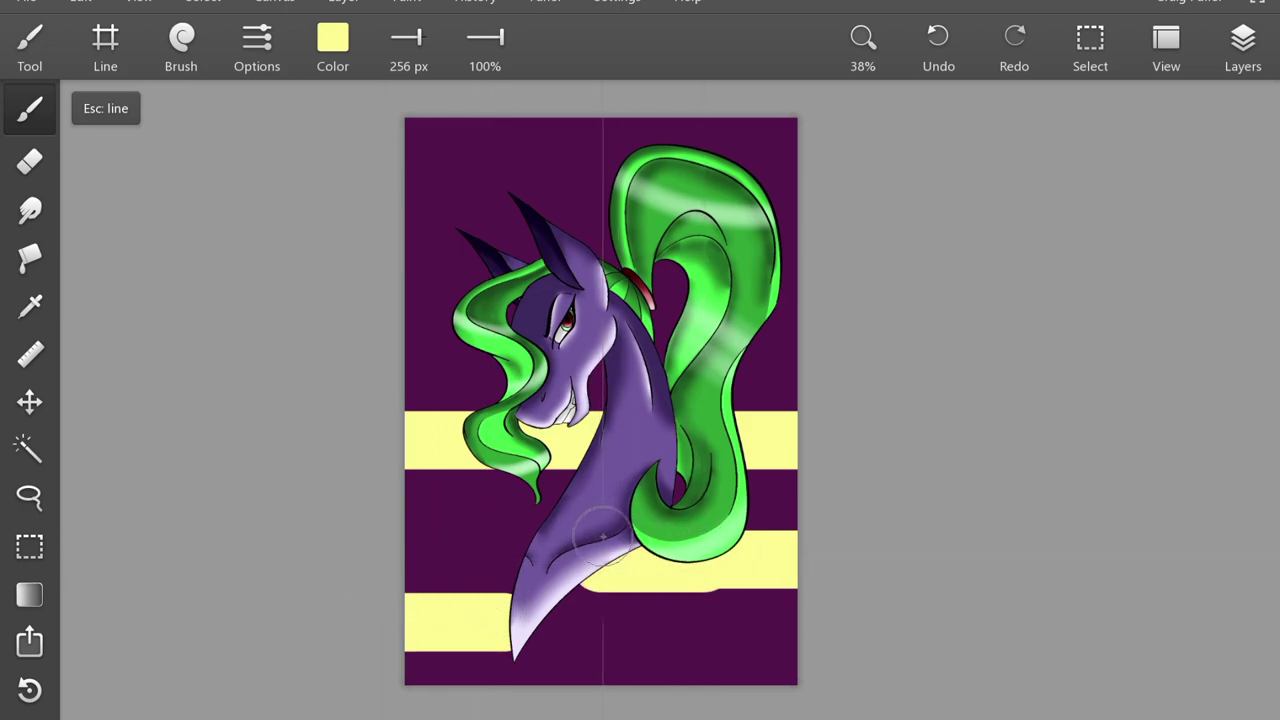
- Paint the purple areas between and below the yellow bands near-black with the 256 px brush
left_click(333, 45)
left_click(281, 329)
left_click(333, 417)
left_click(333, 45)
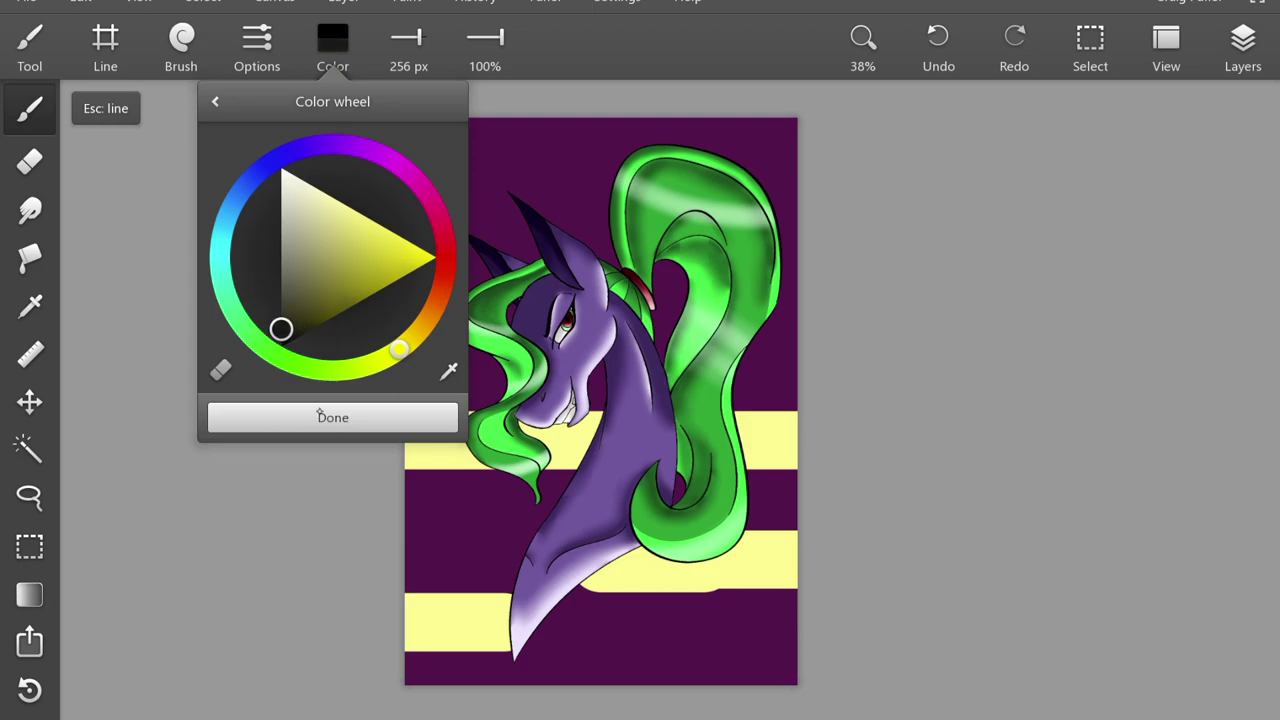
left_click(319, 414)
mouse_move(558, 497)
left_mouse_down()
mouse_move(729, 497)
mouse_move(451, 509)
mouse_move(881, 535)
mouse_move(771, 500)
mouse_move(420, 520)
mouse_move(414, 543)
mouse_move(560, 609)
mouse_move(771, 611)
mouse_move(677, 654)
mouse_move(575, 650)
mouse_move(491, 677)
mouse_move(817, 678)
left_mouse_up()
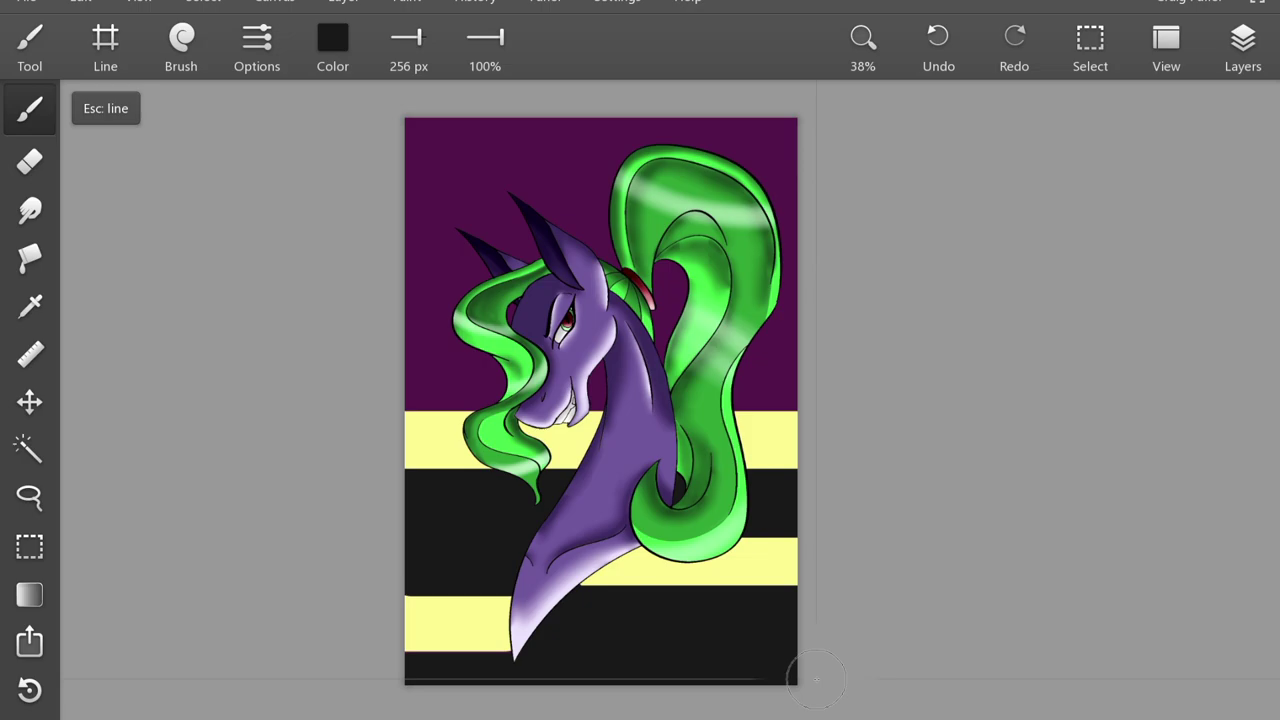
- Select the yellow bands with the magic wand, shade them with a smooth, soft dark yellow brush, and clear the selection
key("w")
left_click(561, 453)
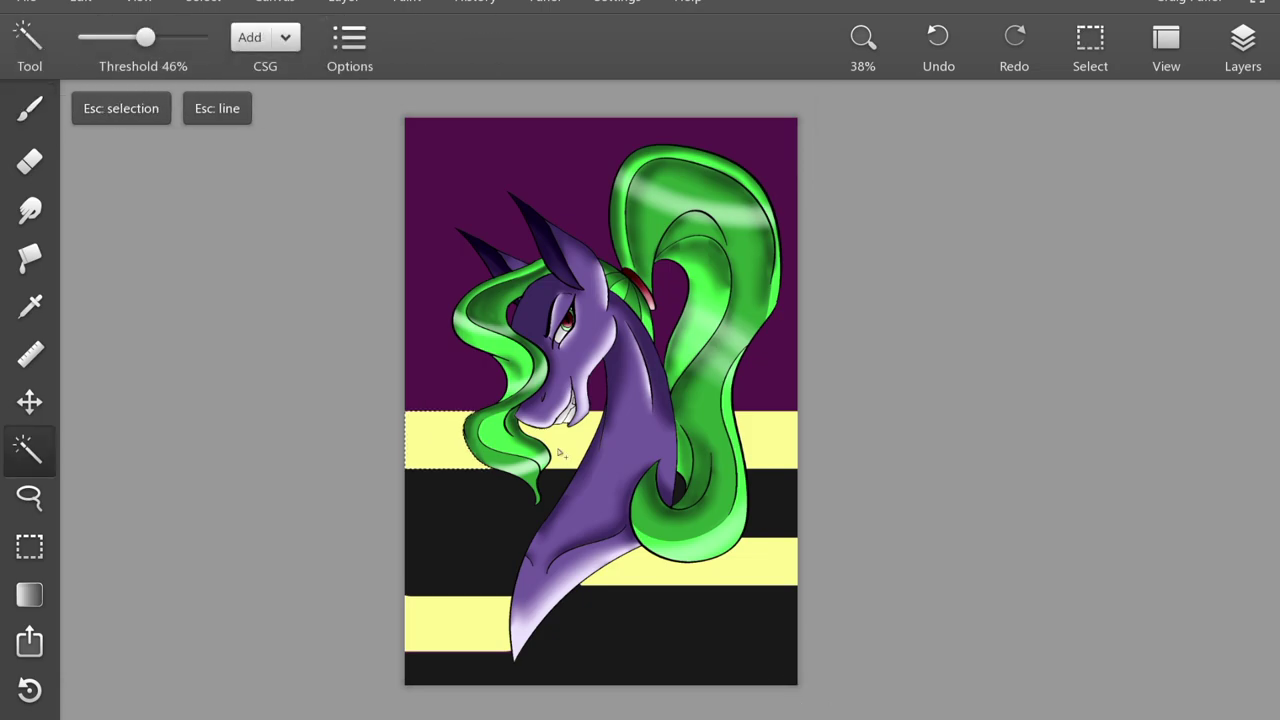
key("b")
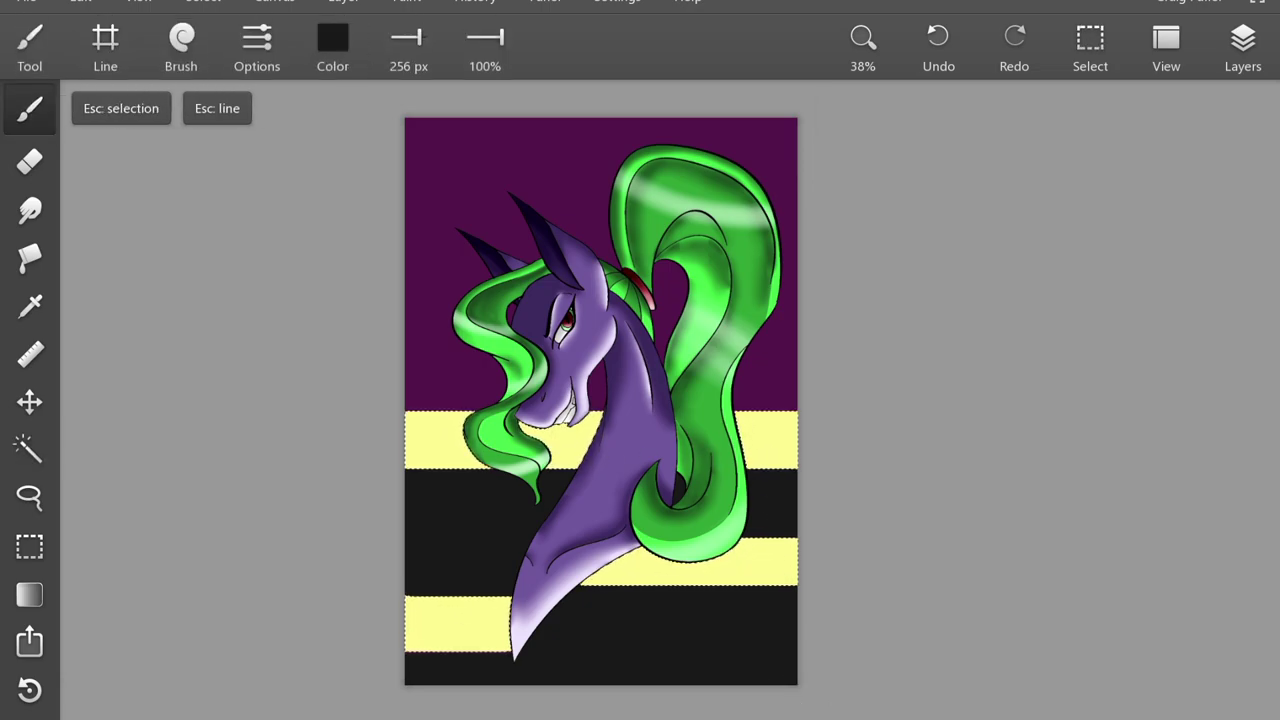
left_click(181, 45)
left_click(111, 220)
left_click(105, 45)
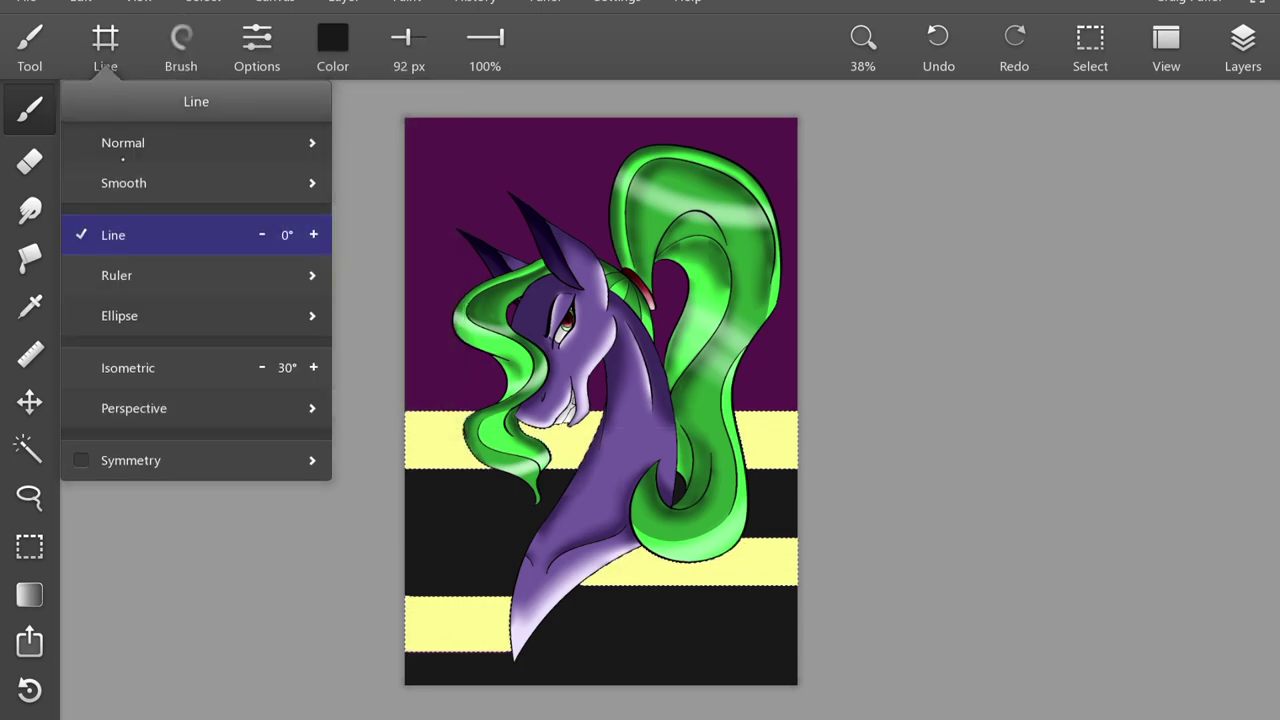
left_click(114, 180)
left_click(333, 45)
left_click_drag(281, 328, 314, 303)
left_click(333, 417)
left_click_drag(409, 40, 408, 173)
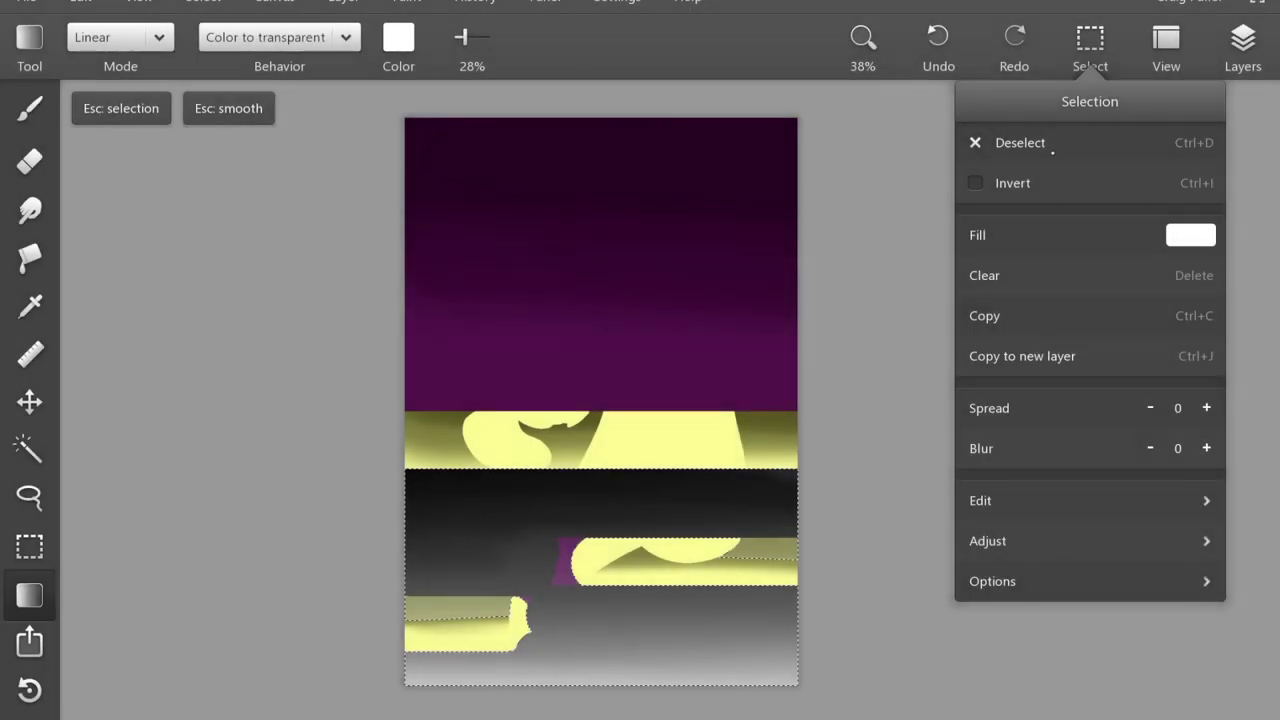
left_click(1012, 142)
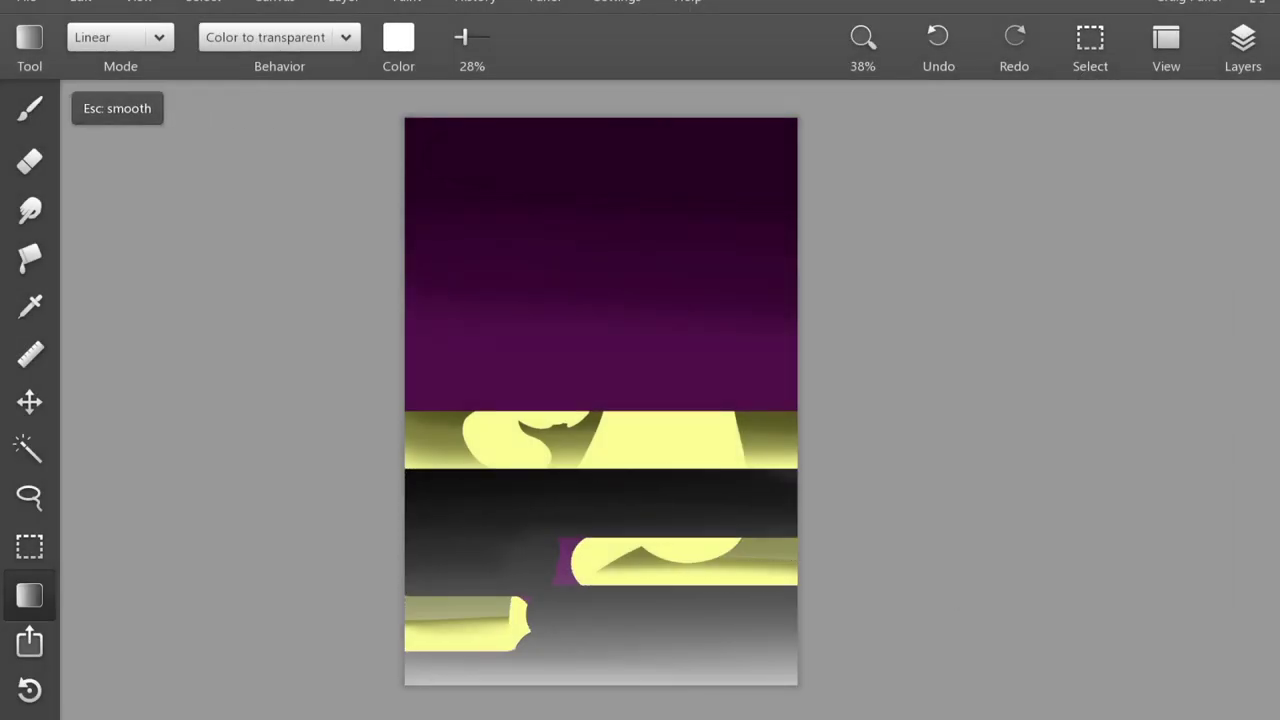
- Make Layer 5, Layer 6 and Layer 7 visible and add an empty layer directly above Layer 8
left_click(1243, 45)
left_click(1030, 297)
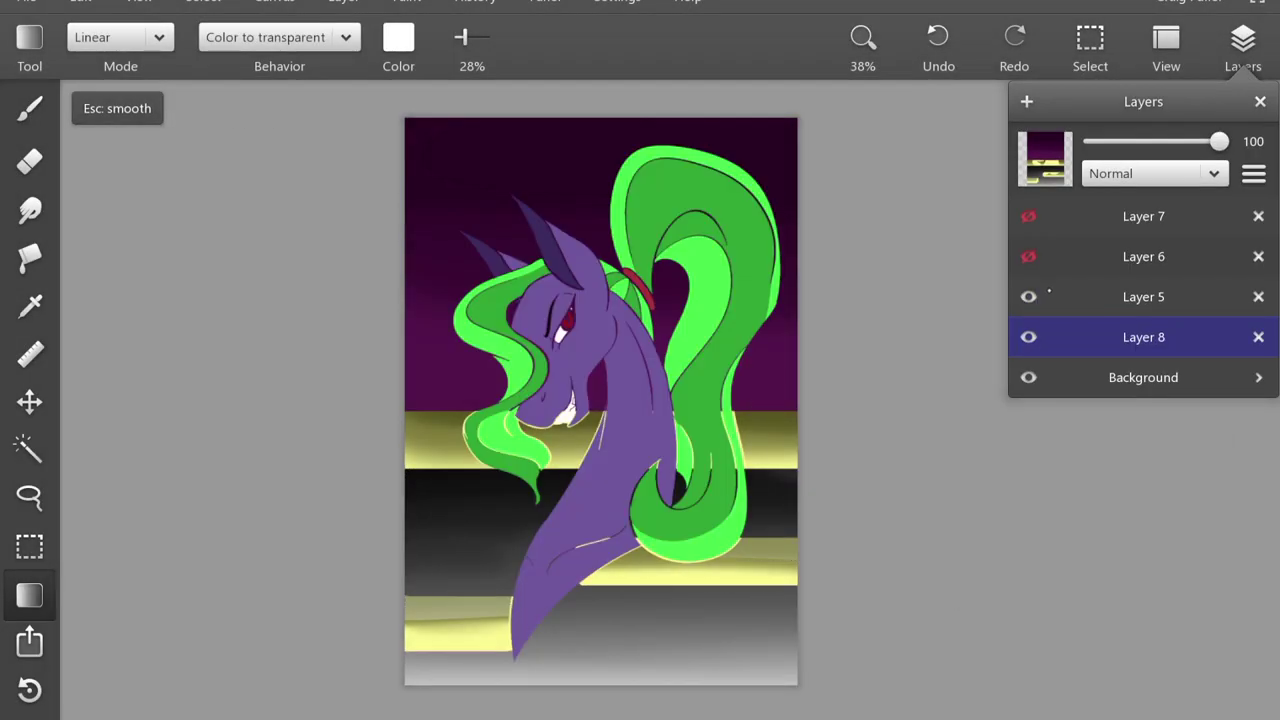
left_click(1030, 217)
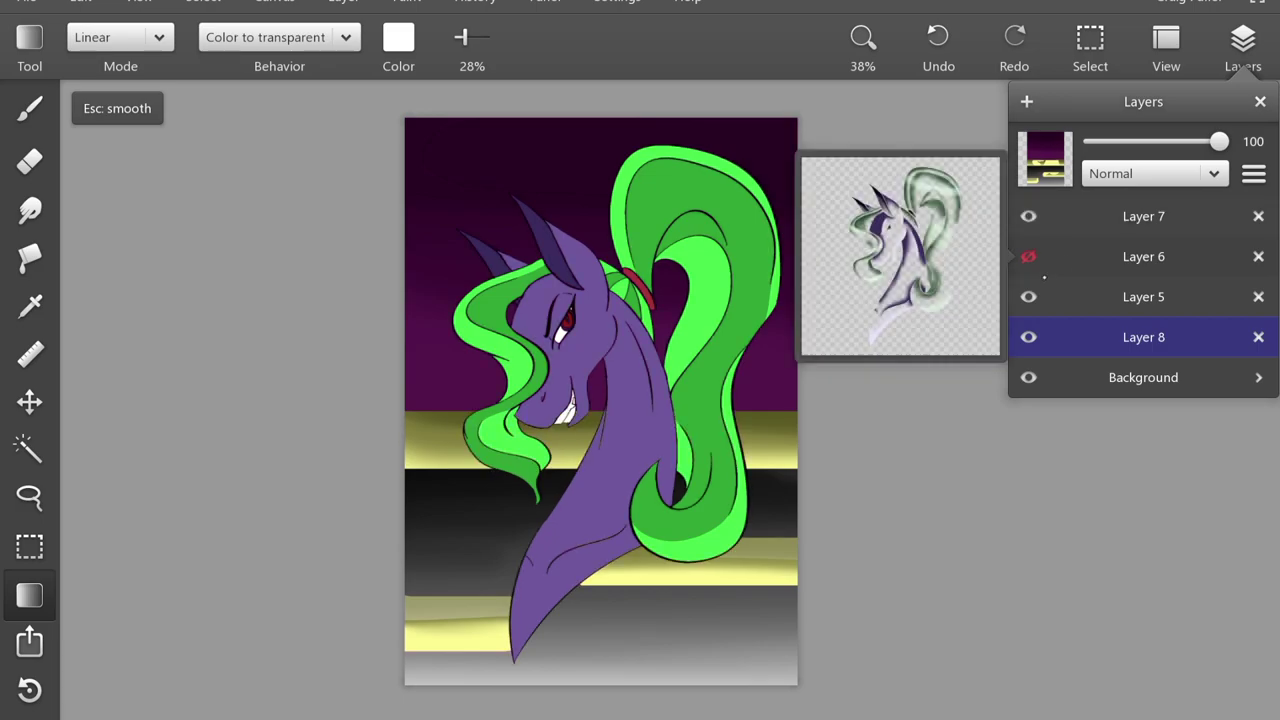
left_click(1029, 257)
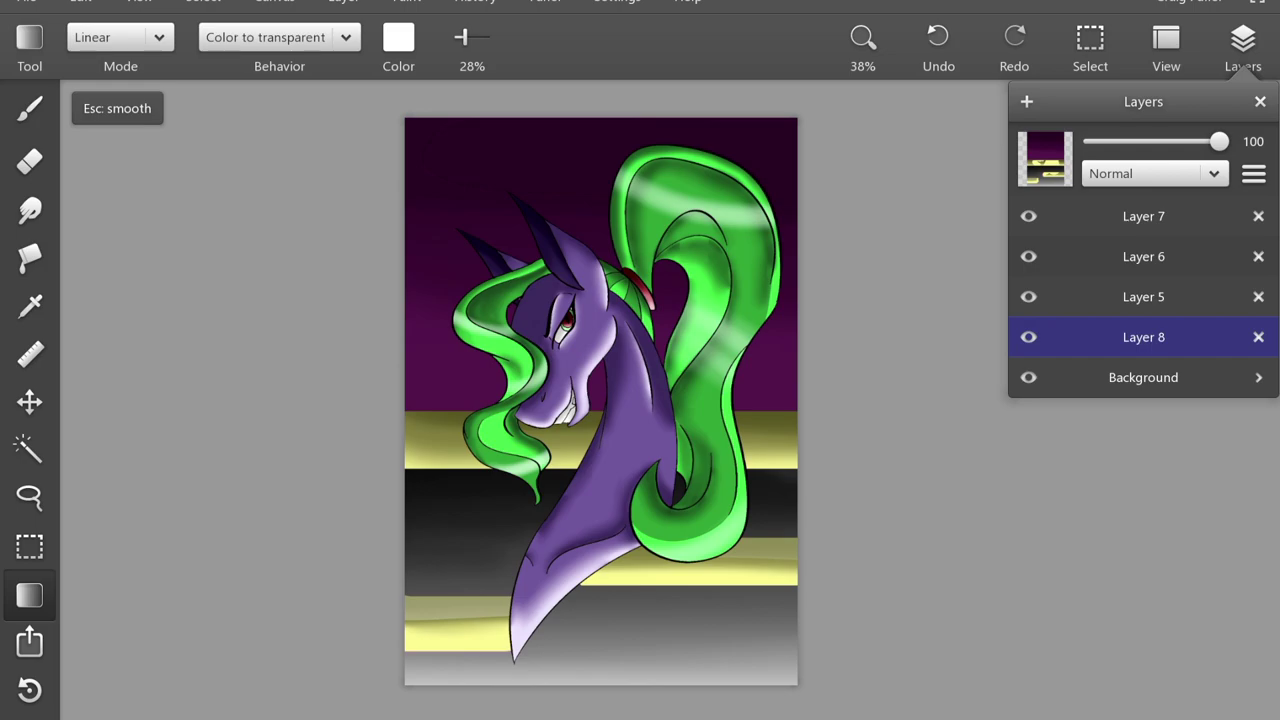
left_click(1026, 101)
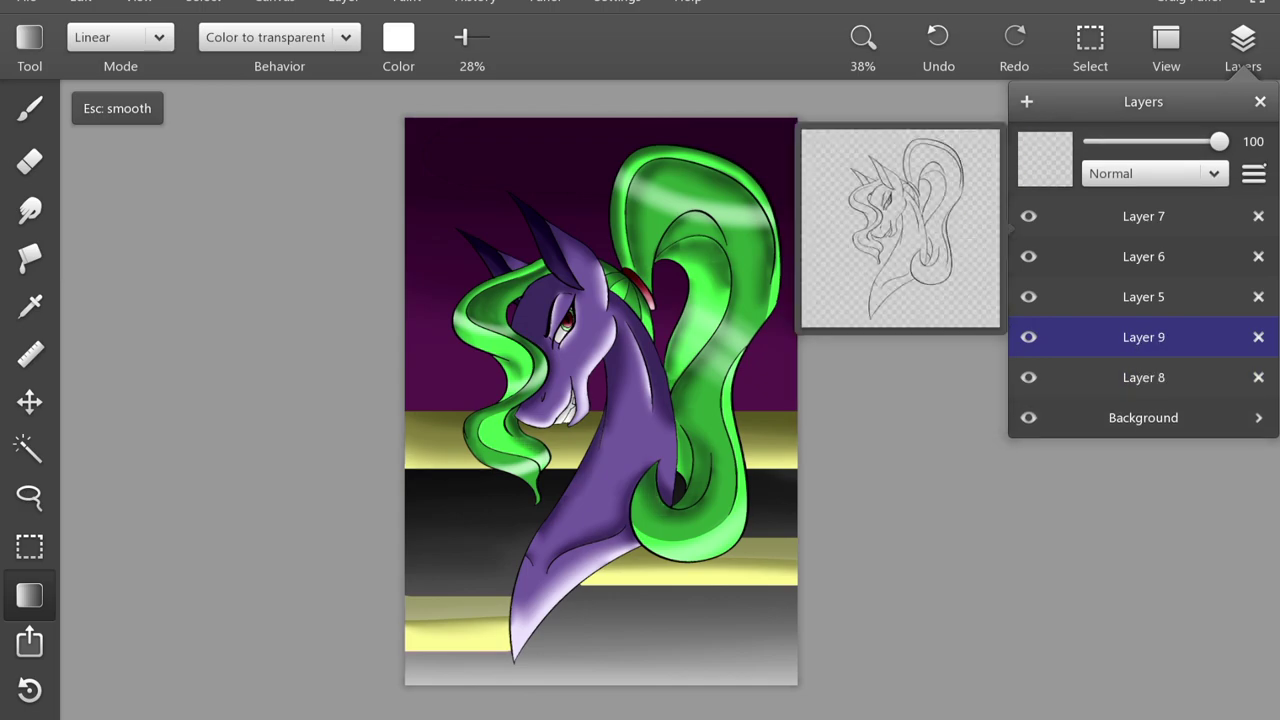
left_click(1261, 102)
- Set the paint brush color to a saturated medium purple
scroll(600, 400, "up", 5)
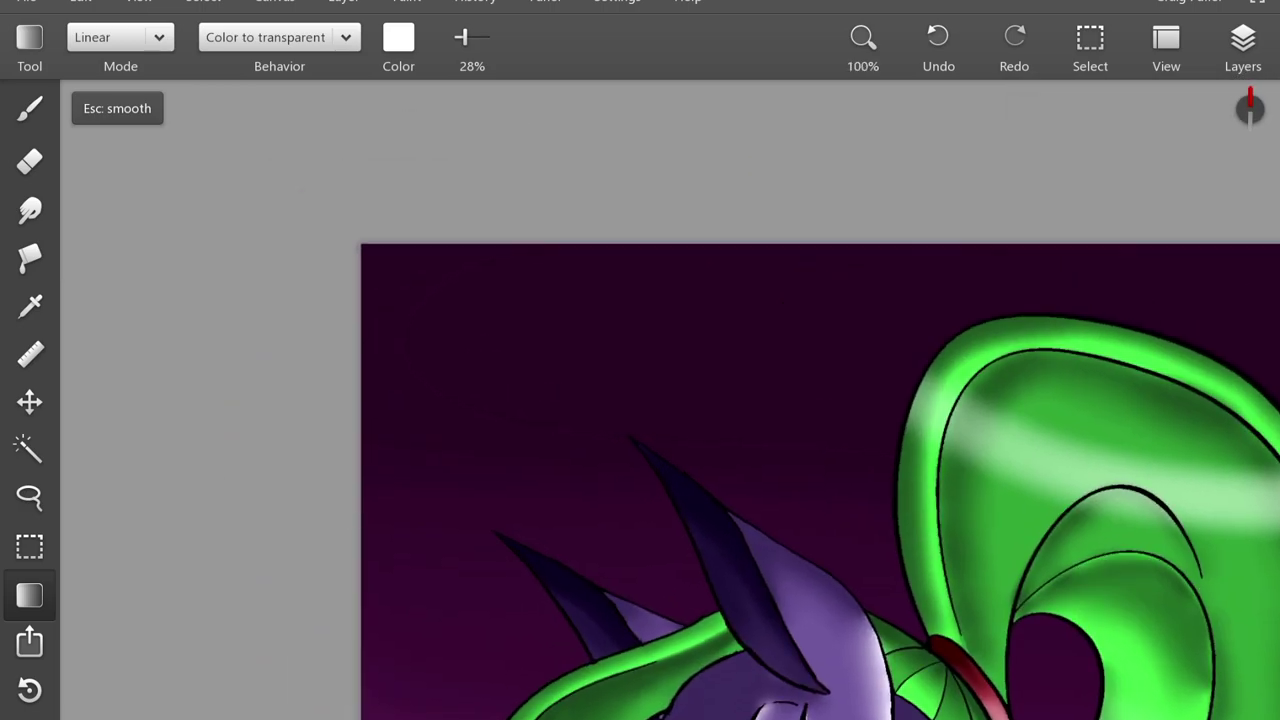
scroll(800, 450, "up", 2)
left_click(29, 108)
left_click(333, 37)
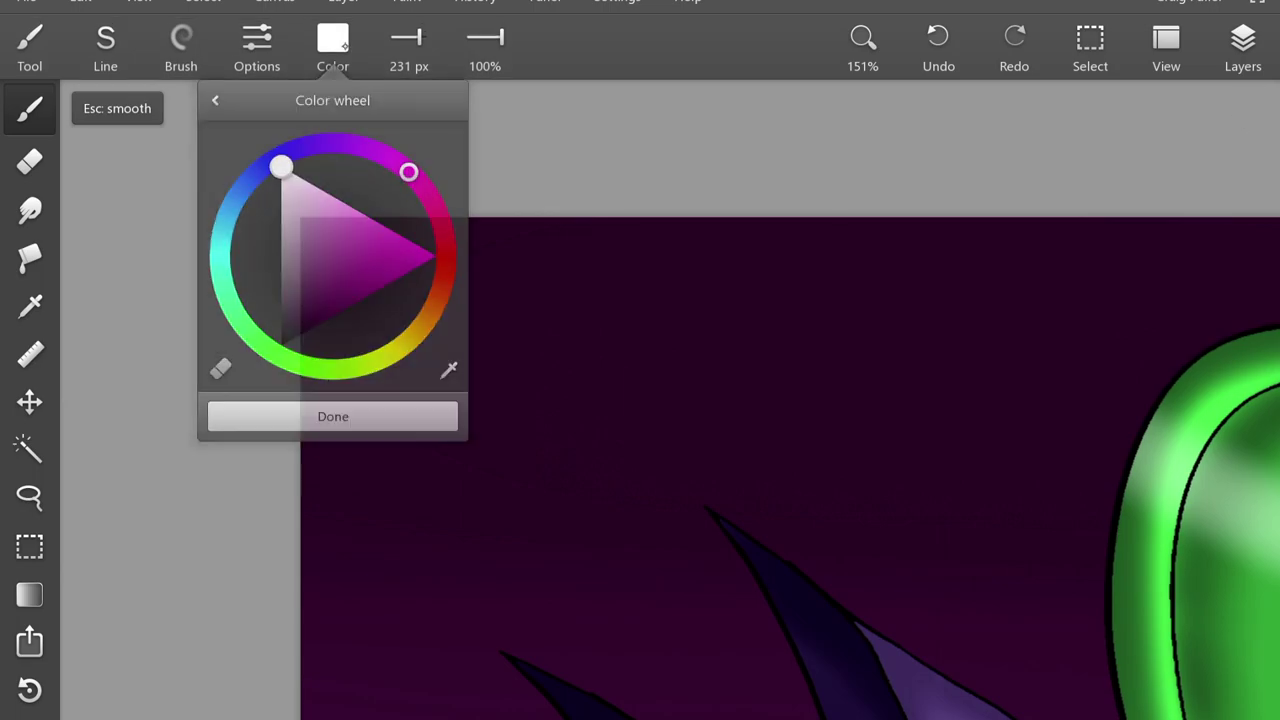
left_click(460, 254)
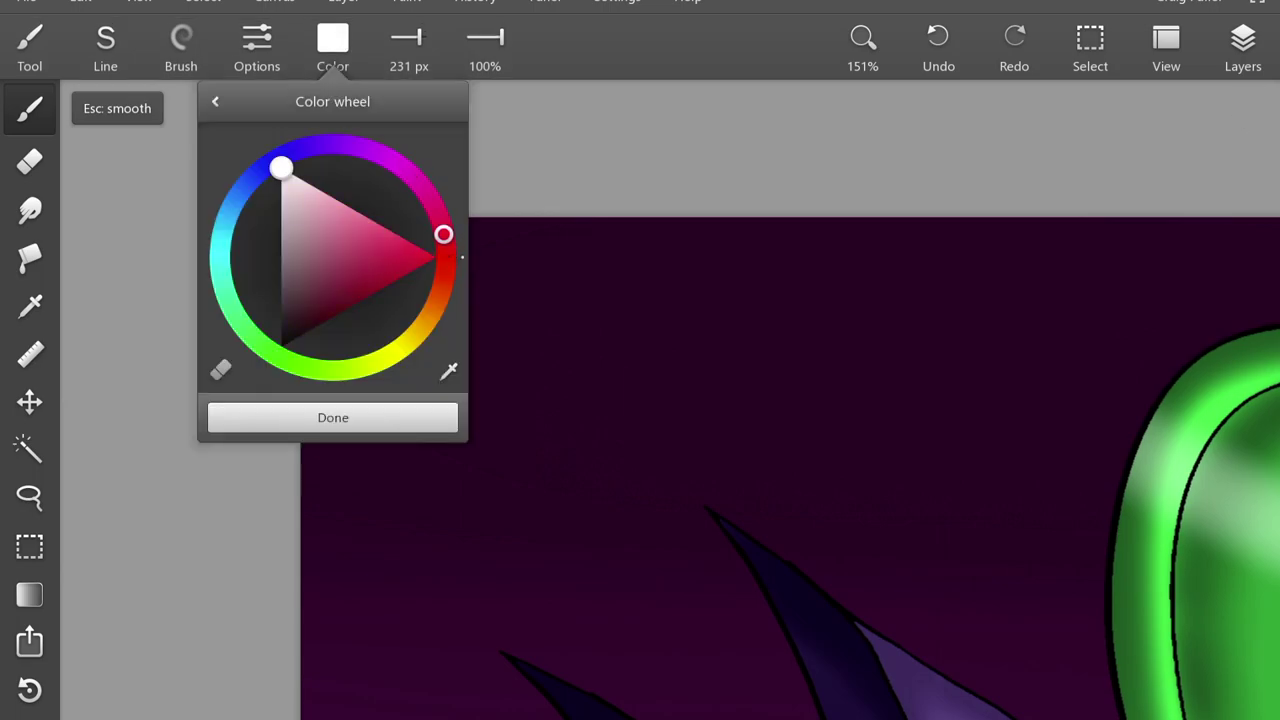
left_click(402, 164)
left_click(402, 277)
left_click(367, 416)
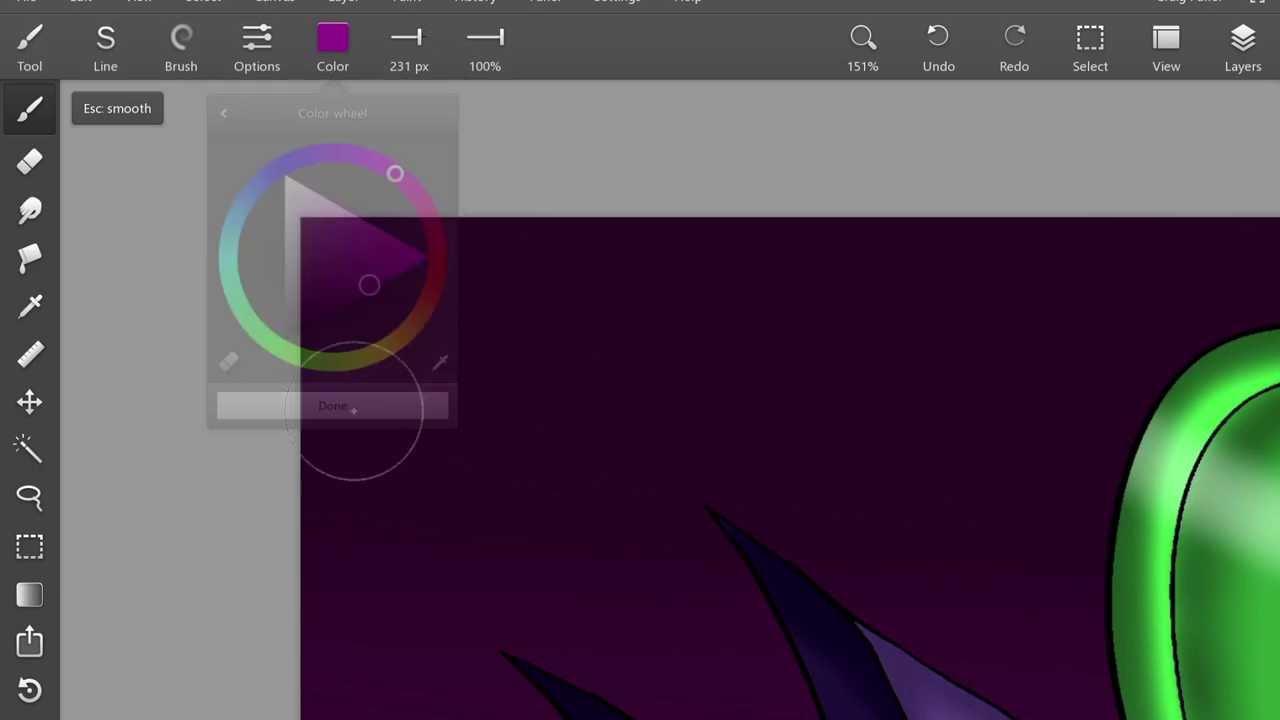
- Sign "ThePlaidPony" in the canvas's upper-left corner with a 12 px Ink brush in dark red sampled from the hair tie
left_click_drag(349, 403, 104, 131)
left_click_drag(640, 500, 450, 300)
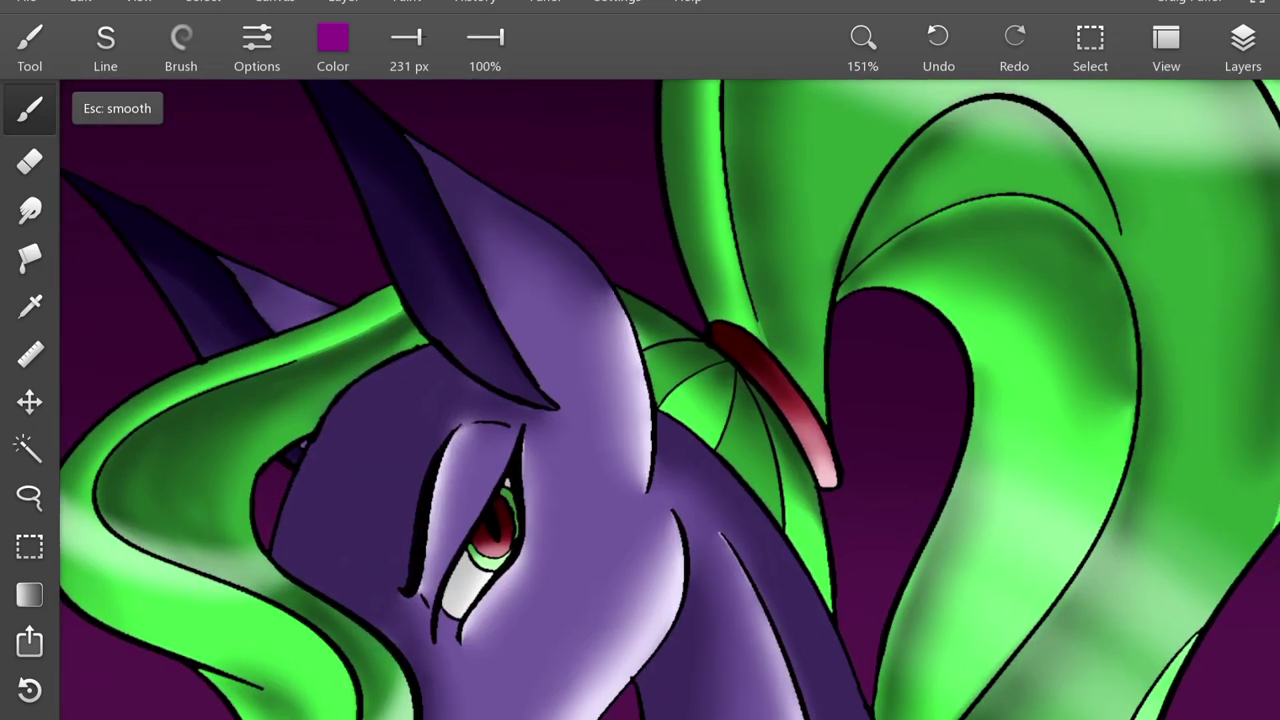
left_click(29, 305)
left_click(790, 400)
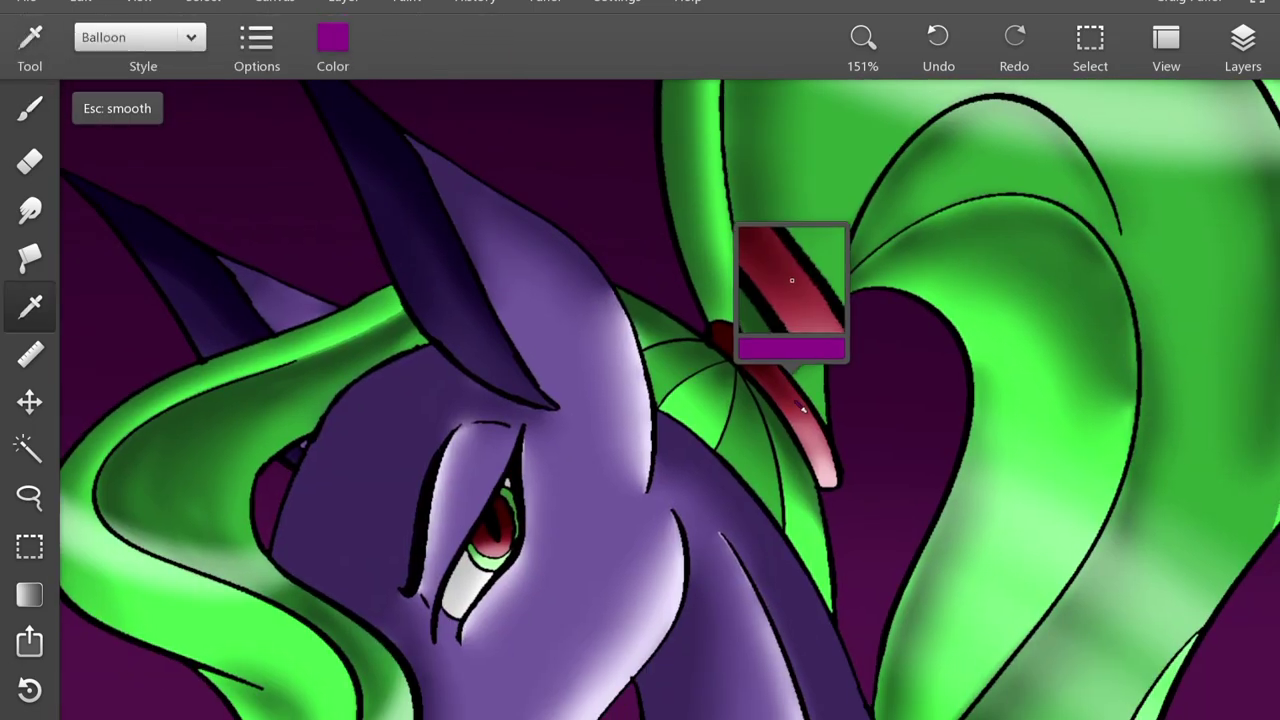
mouse_move(500, 300)
left_mouse_down()
mouse_move(797, 548)
mouse_move(665, 445)
left_mouse_up()
left_click(181, 45)
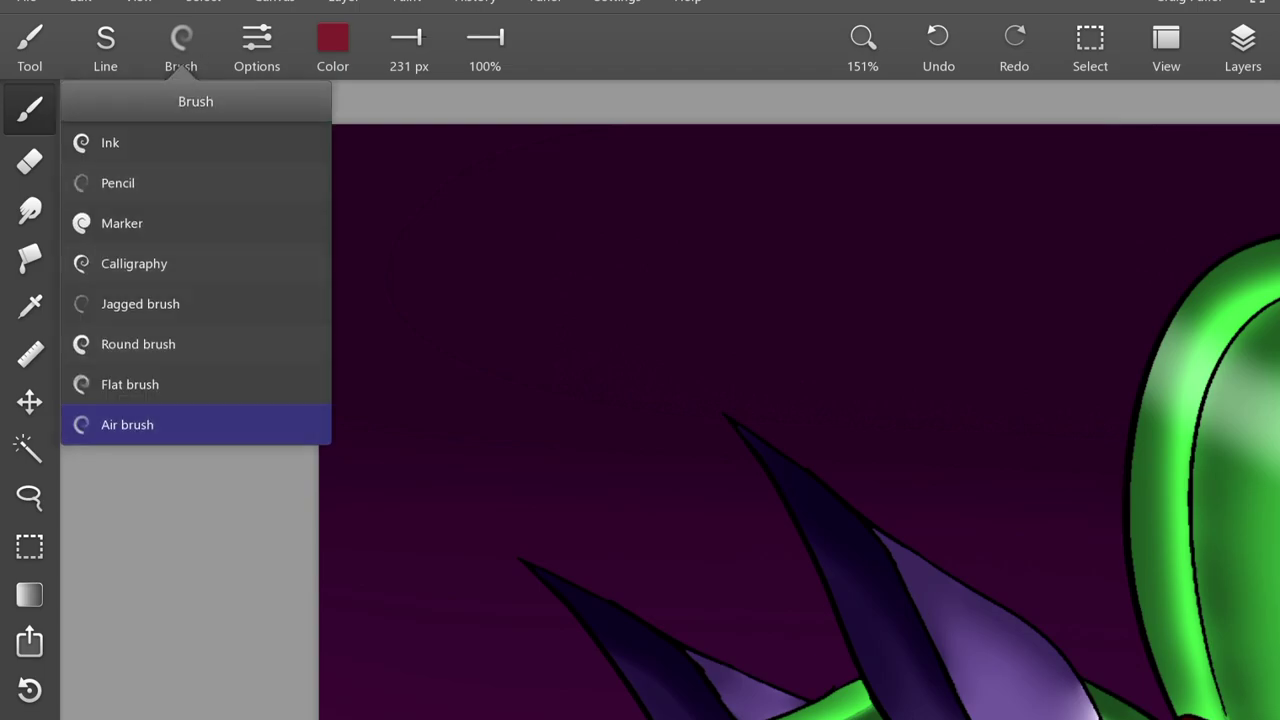
left_click(110, 143)
scroll(436, 142, "up", 3)
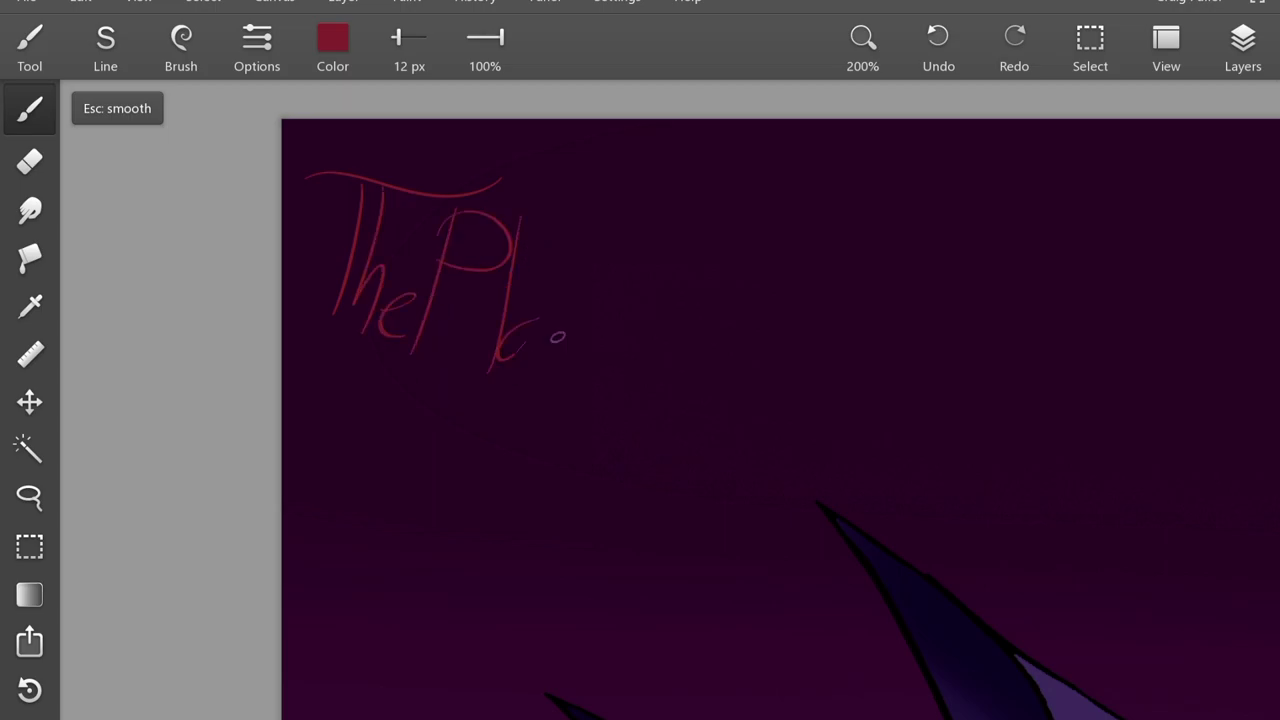
left_click_drag(590, 345, 648, 228)
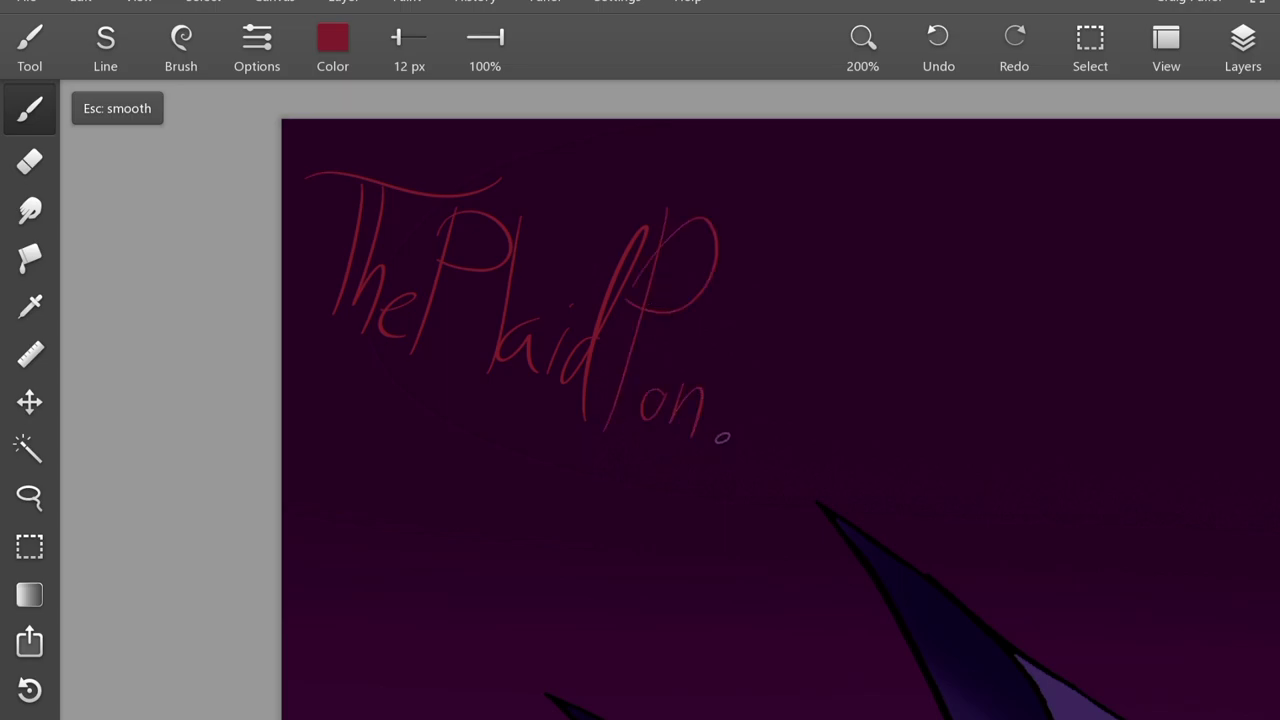
left_click_drag(746, 405, 735, 447)
- Transform the signature to a slightly smaller size and move it up into the canvas's upper-left corner
scroll(780, 400, "down", 3)
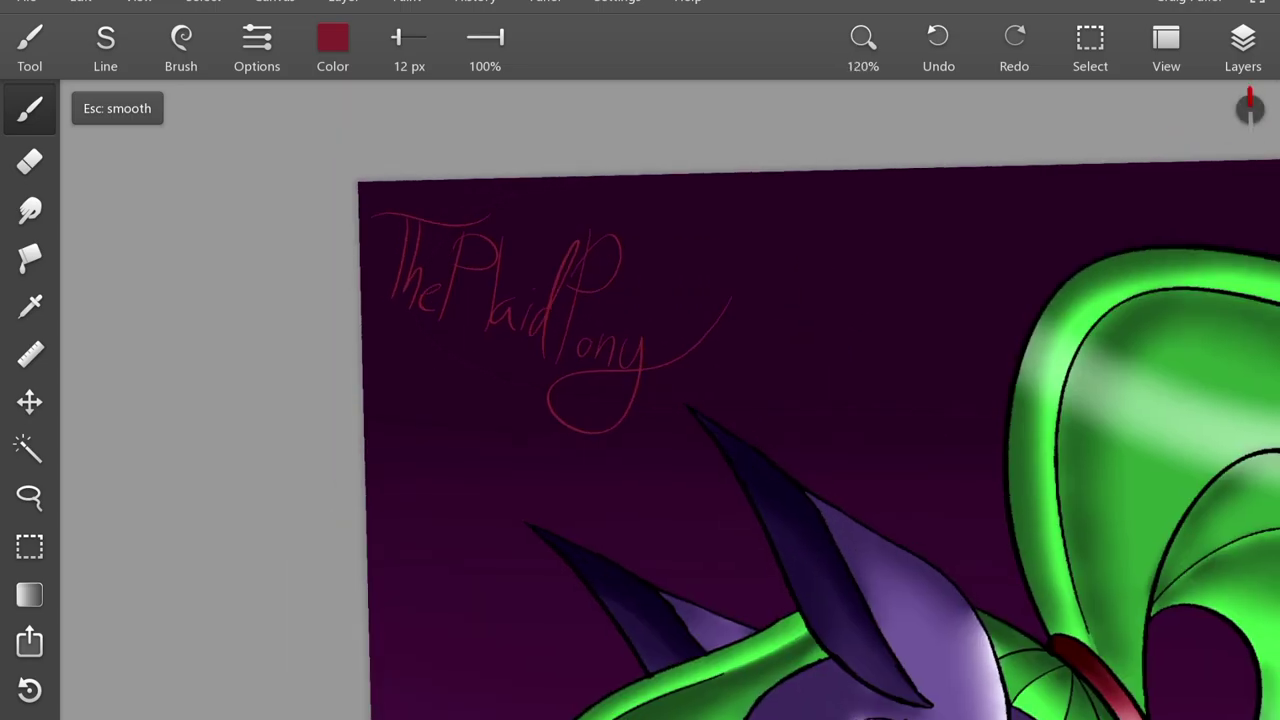
scroll(780, 400, "down", 2)
left_click(80, 2)
left_click(70, 285)
left_click(361, 285)
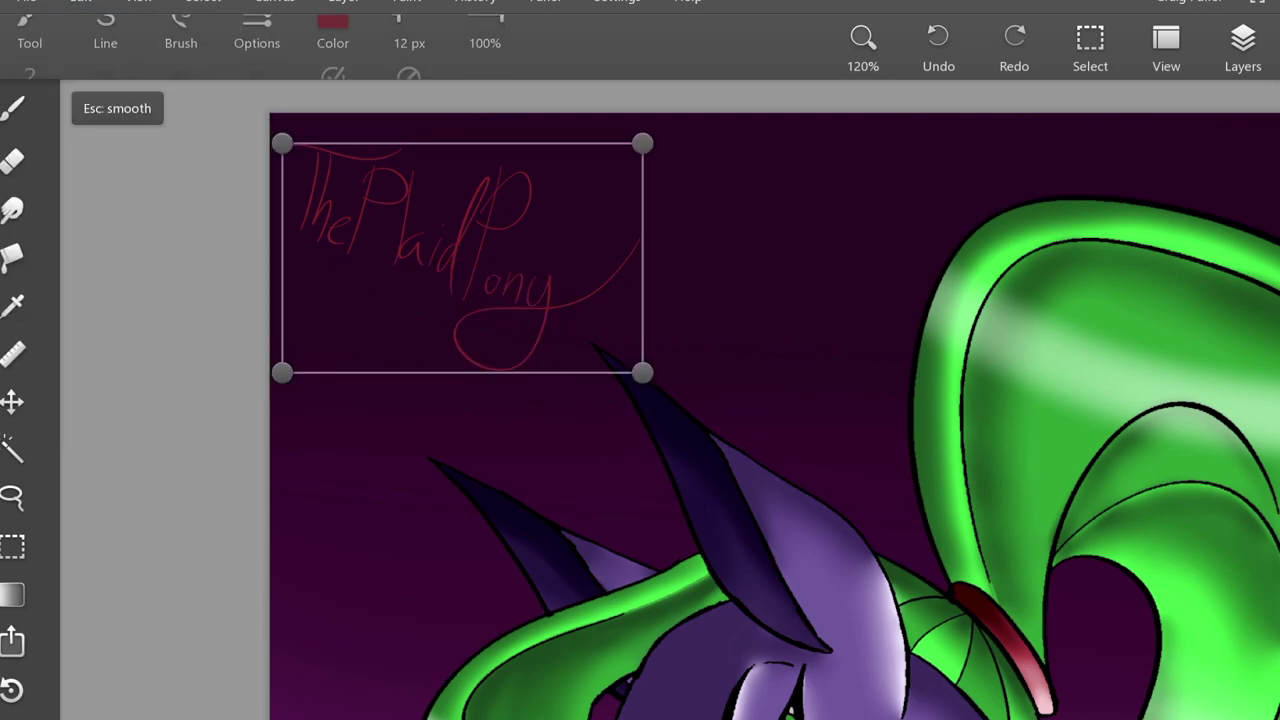
mouse_move(643, 140)
left_mouse_down()
mouse_move(607, 164)
mouse_move(651, 154)
left_mouse_up()
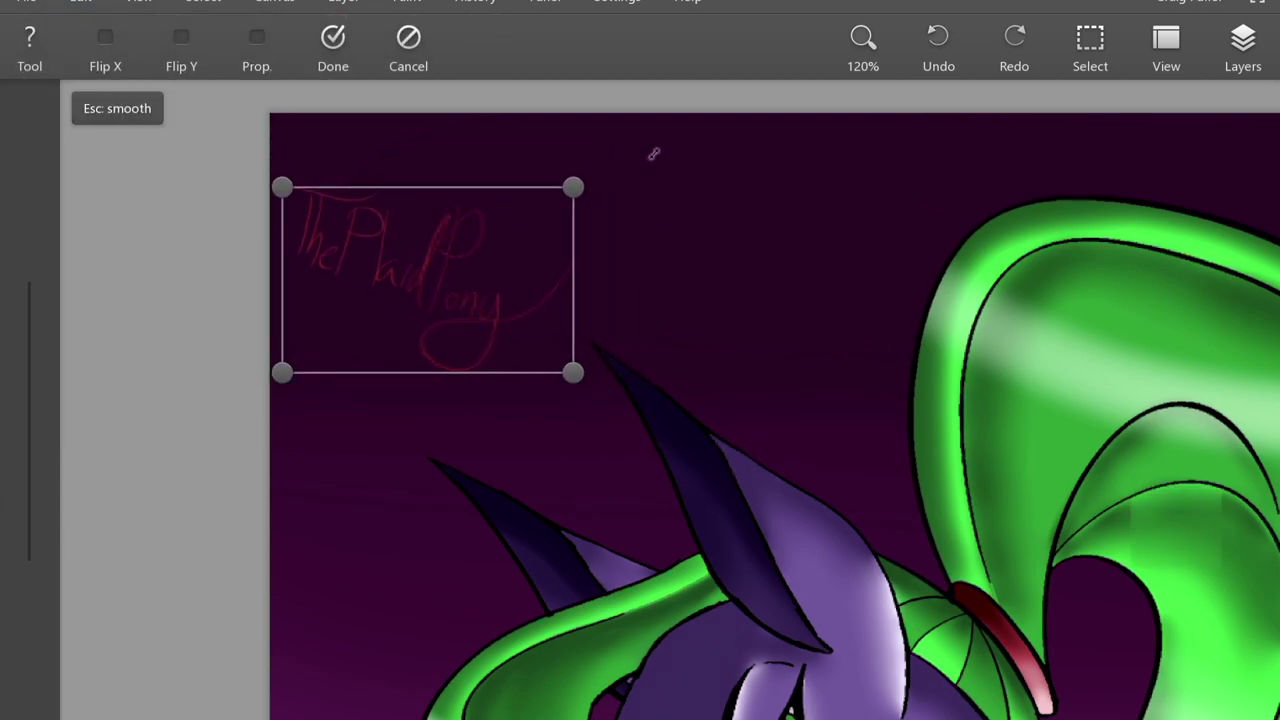
left_click_drag(503, 326, 493, 253)
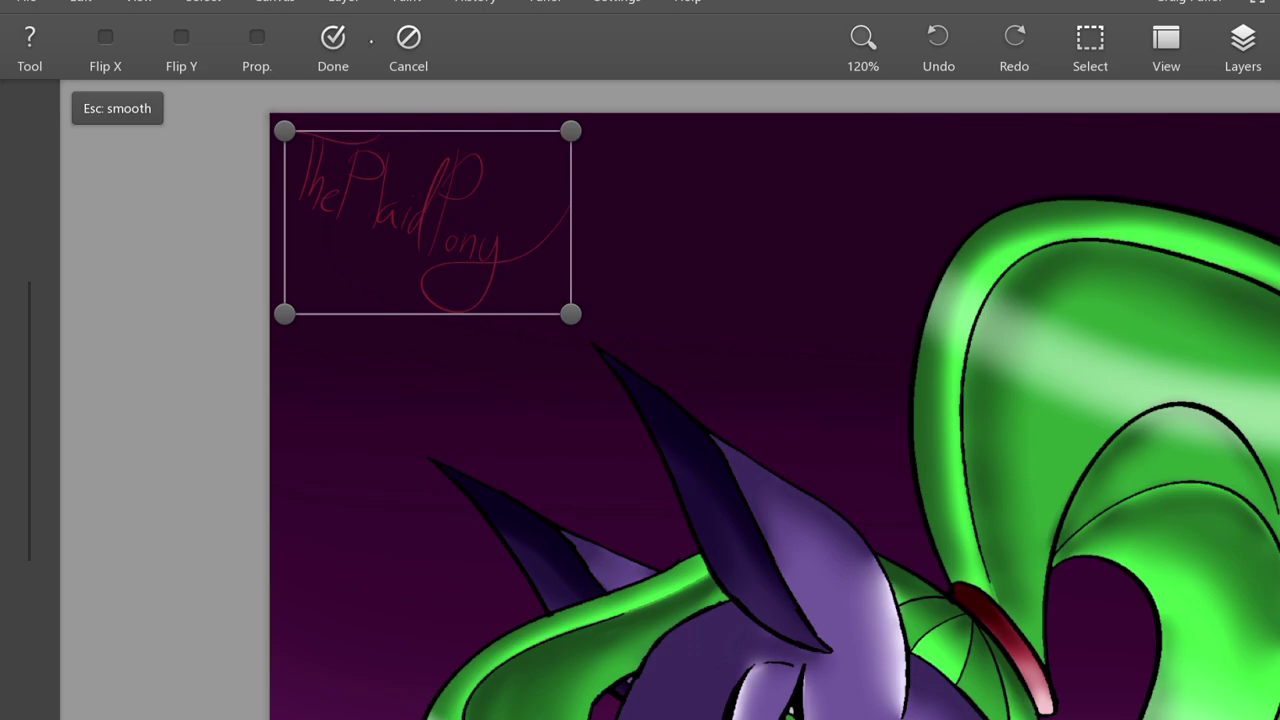
left_click(333, 37)
scroll(700, 400, "down", 4)
scroll(700, 400, "down", 3)
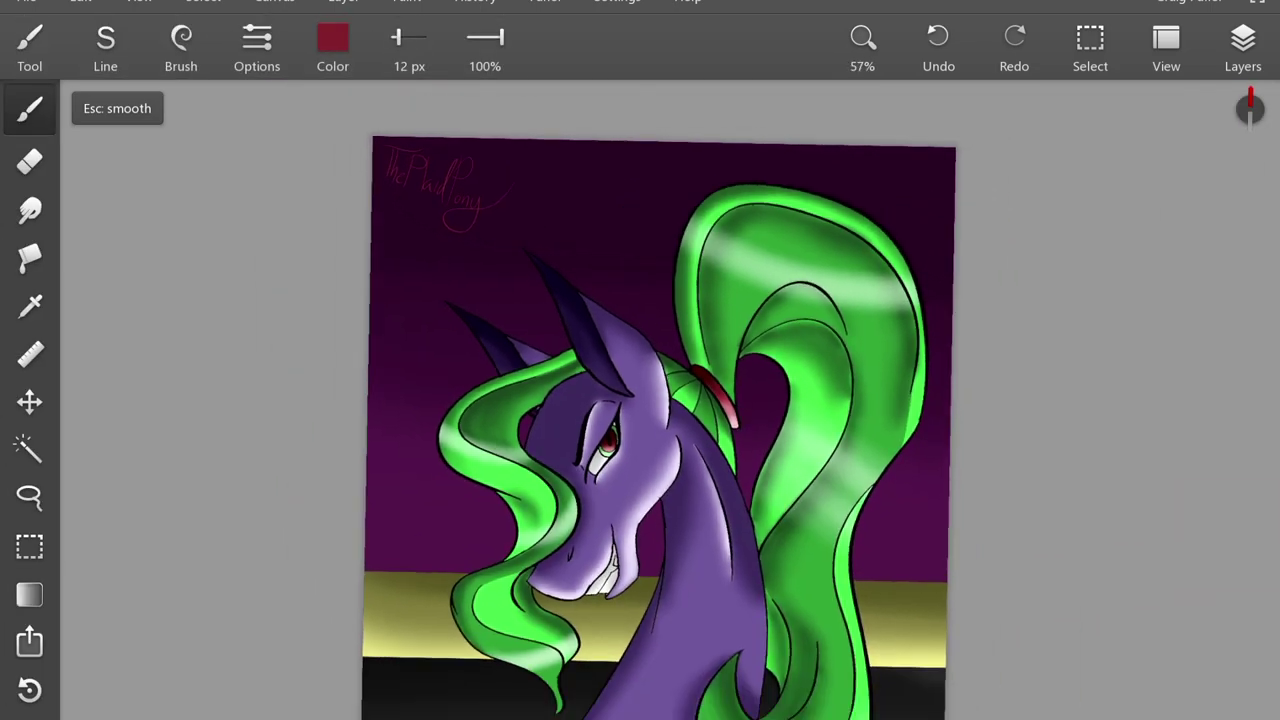